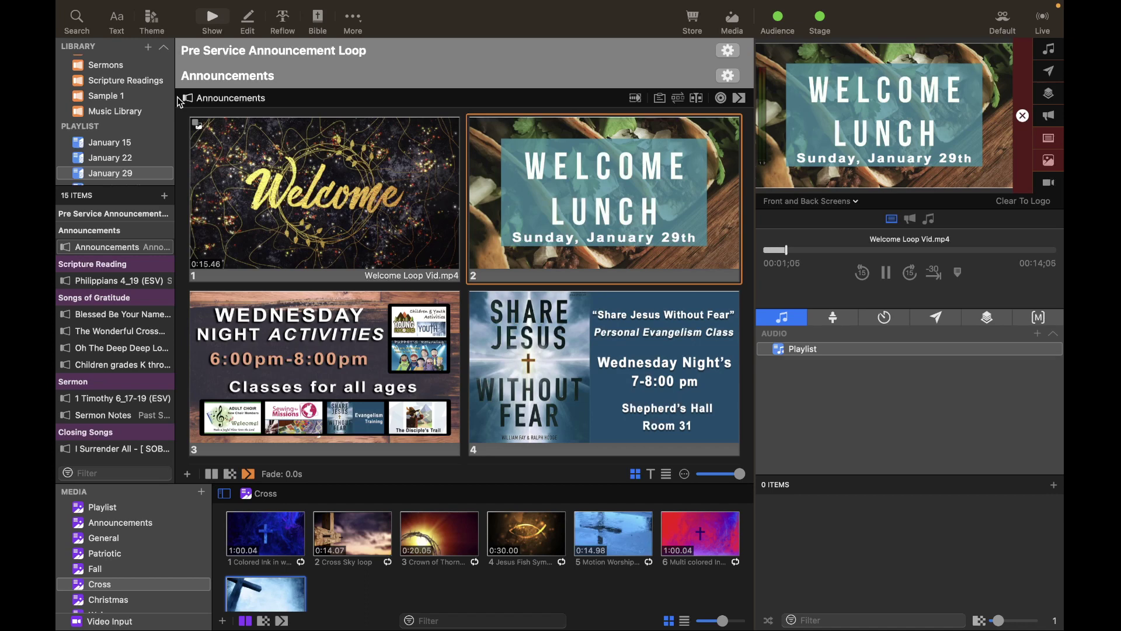
{"action": "left_click", "coordinate": [836, 202]}
{"action": "left_click", "coordinate": [837, 201]}
{"action": "left_click", "coordinate": [353, 16]}
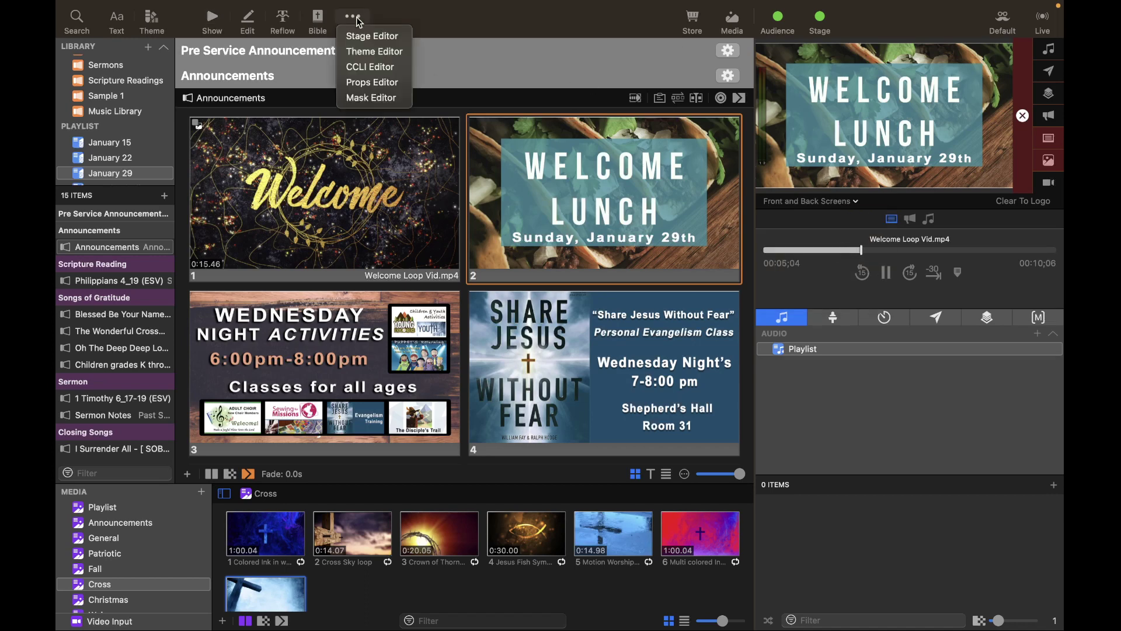
{"action": "left_click", "coordinate": [461, 18]}
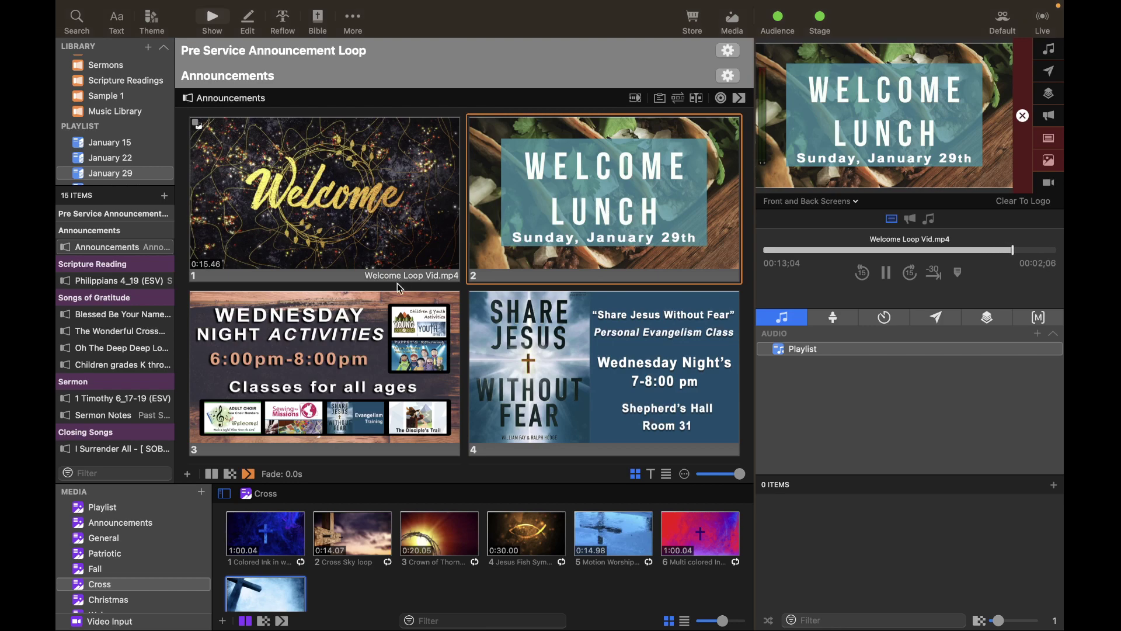
{"action": "scroll", "coordinate": [398, 286], "scroll_direction": "down", "scroll_amount": 10}
{"action": "scroll", "coordinate": [397, 286], "scroll_direction": "down", "scroll_amount": 10}
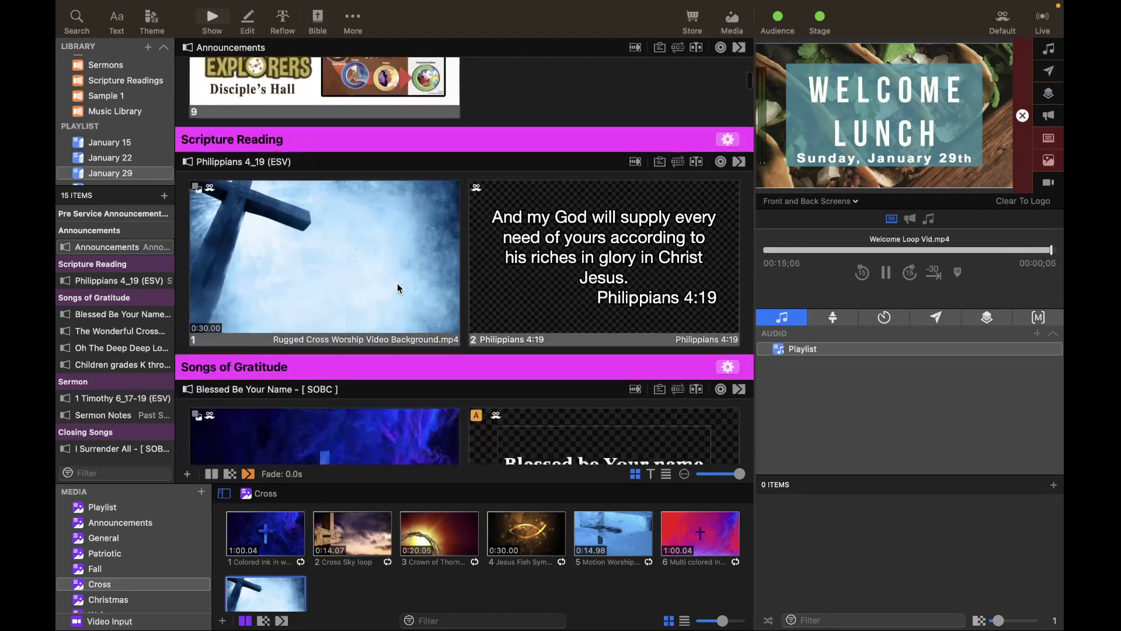
{"action": "scroll", "coordinate": [397, 282], "scroll_direction": "up", "scroll_amount": 20}
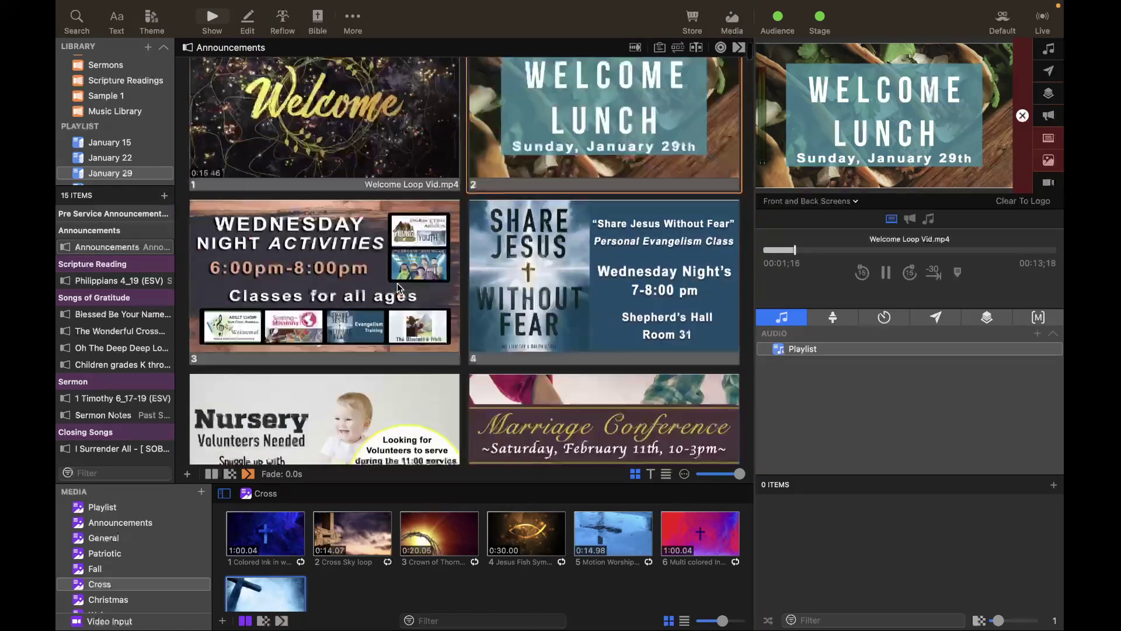
Step: Open the screen configuration and select the Front and Back Screens audience screen
{"action": "mouse_move", "coordinate": [347, 10]}
{"action": "left_click", "coordinate": [314, 8]}
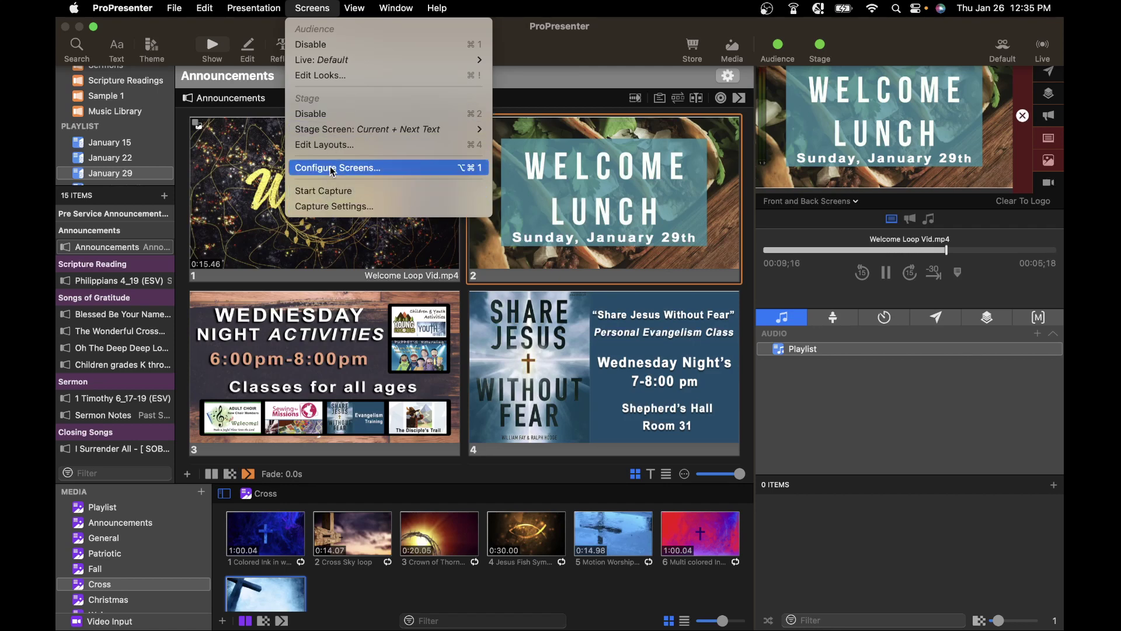
{"action": "left_click", "coordinate": [331, 169]}
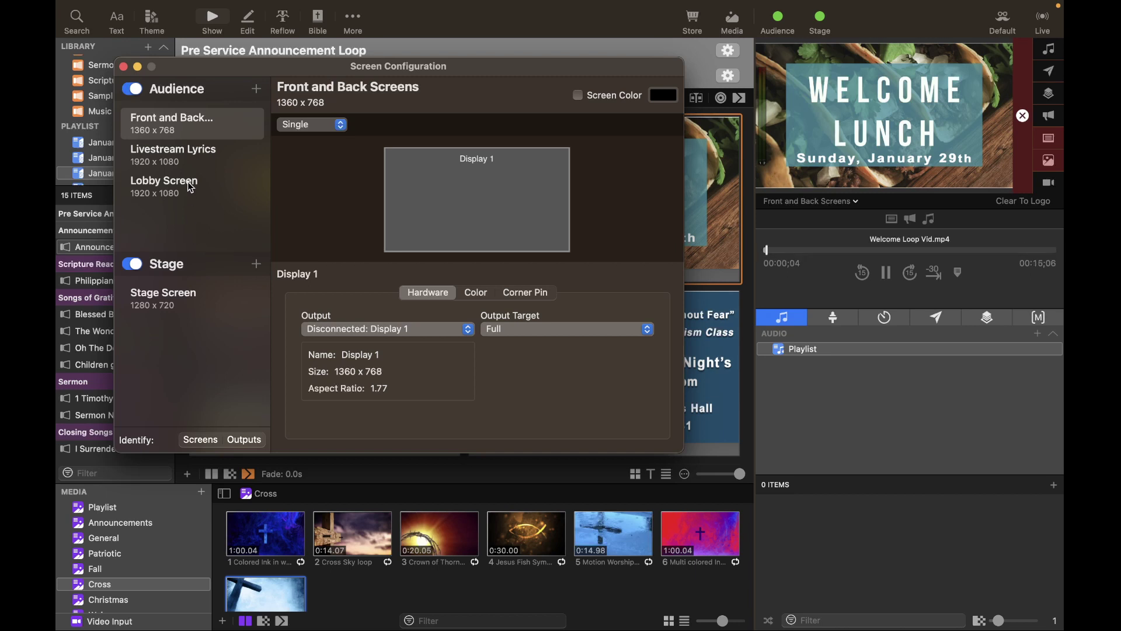
{"action": "left_click", "coordinate": [191, 122]}
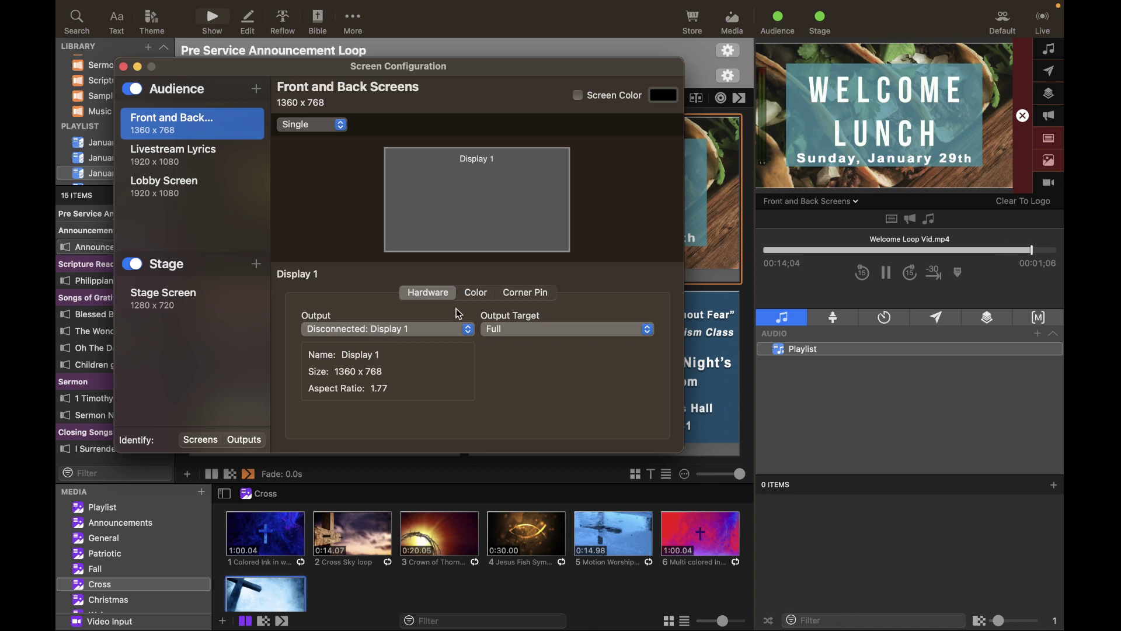
Step: Examine the output choices for Front and Back Screens, plus the options for adding, renaming or deleting an audience screen
{"action": "left_click", "coordinate": [437, 331]}
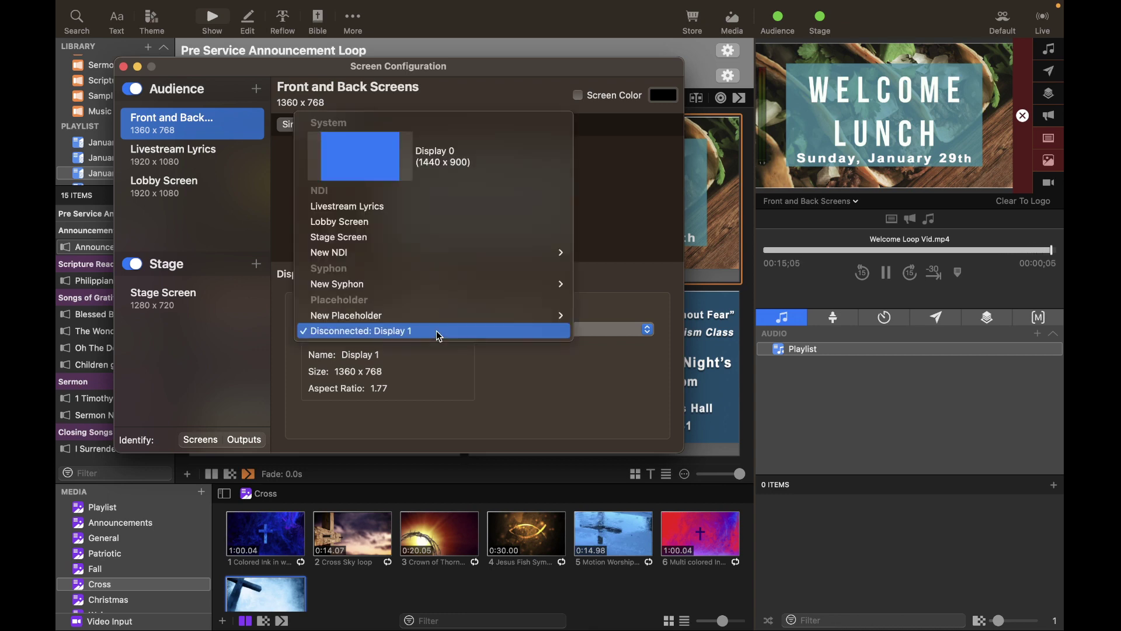
{"action": "left_click", "coordinate": [439, 372]}
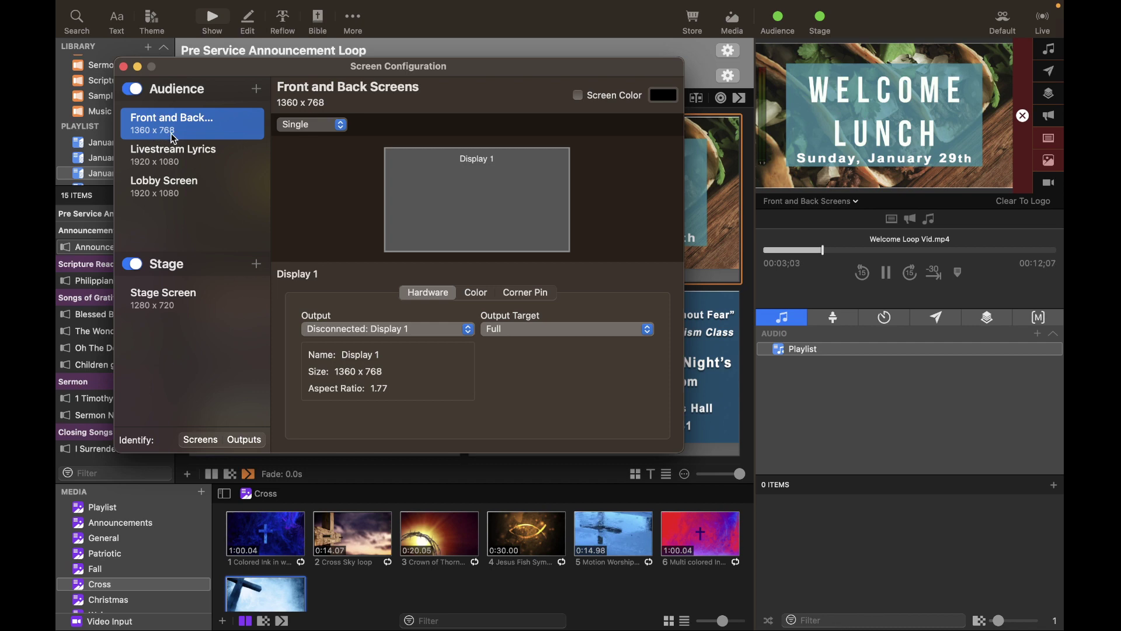
{"action": "left_click", "coordinate": [257, 90]}
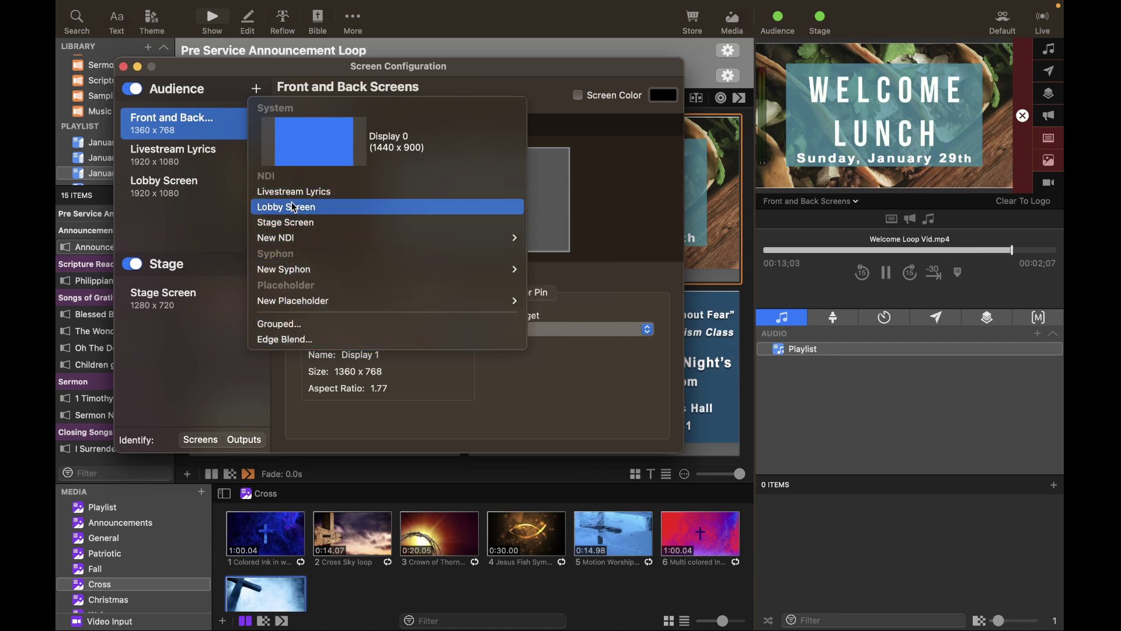
{"action": "left_click", "coordinate": [212, 123]}
{"action": "right_click", "coordinate": [211, 121]}
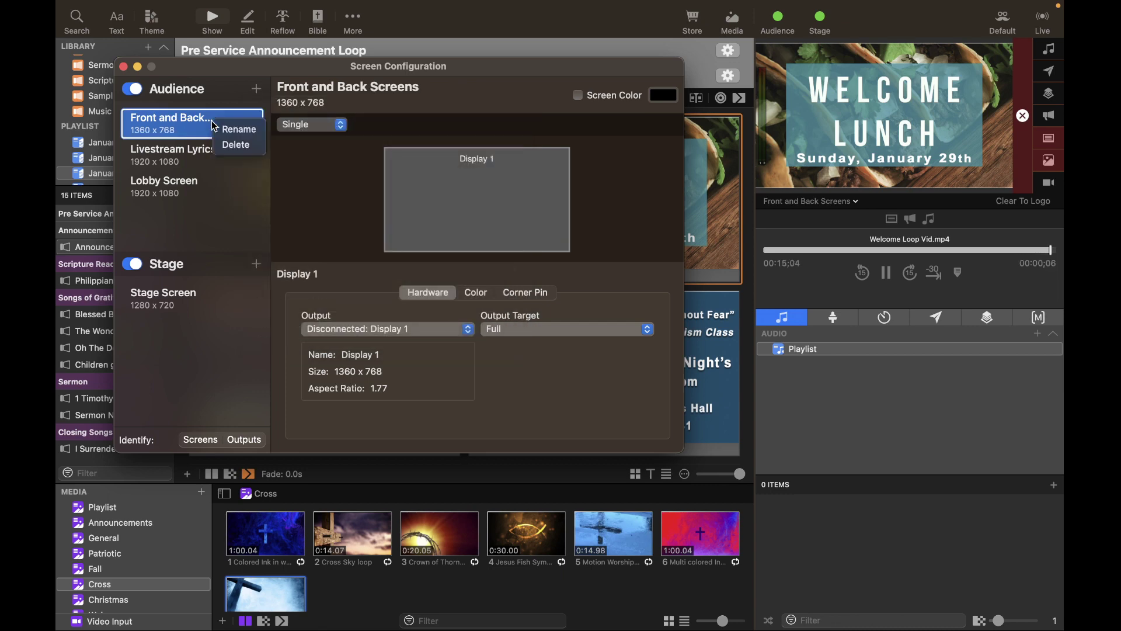
{"action": "left_click", "coordinate": [215, 229]}
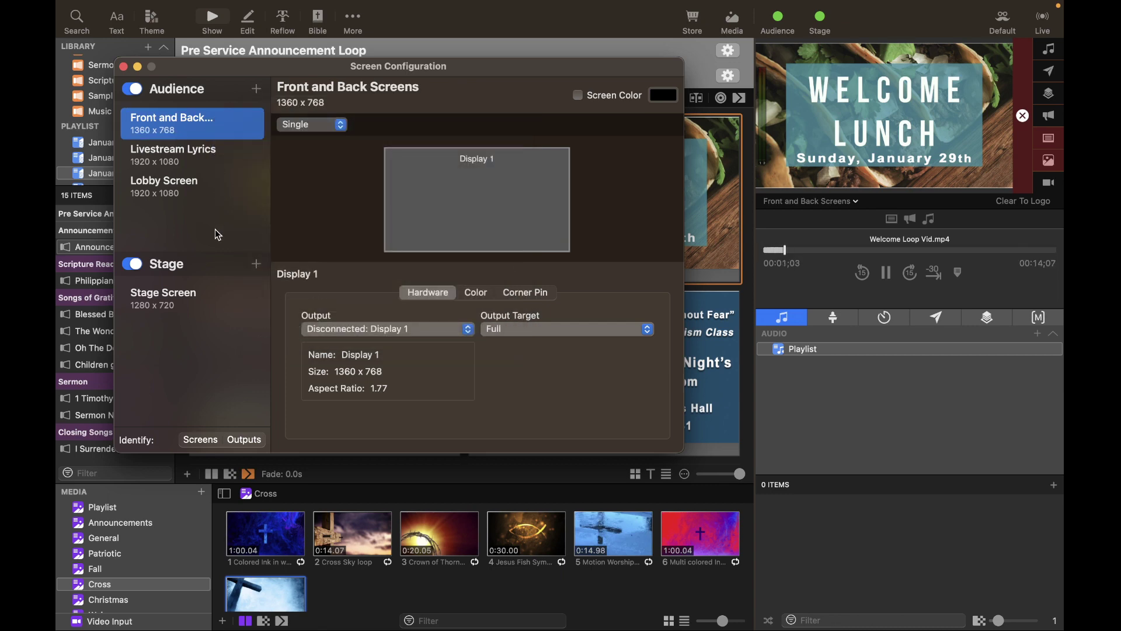
Step: Review the Livestream Lyrics screen's color and corner pin settings and return to its hardware settings
{"action": "left_click", "coordinate": [192, 161]}
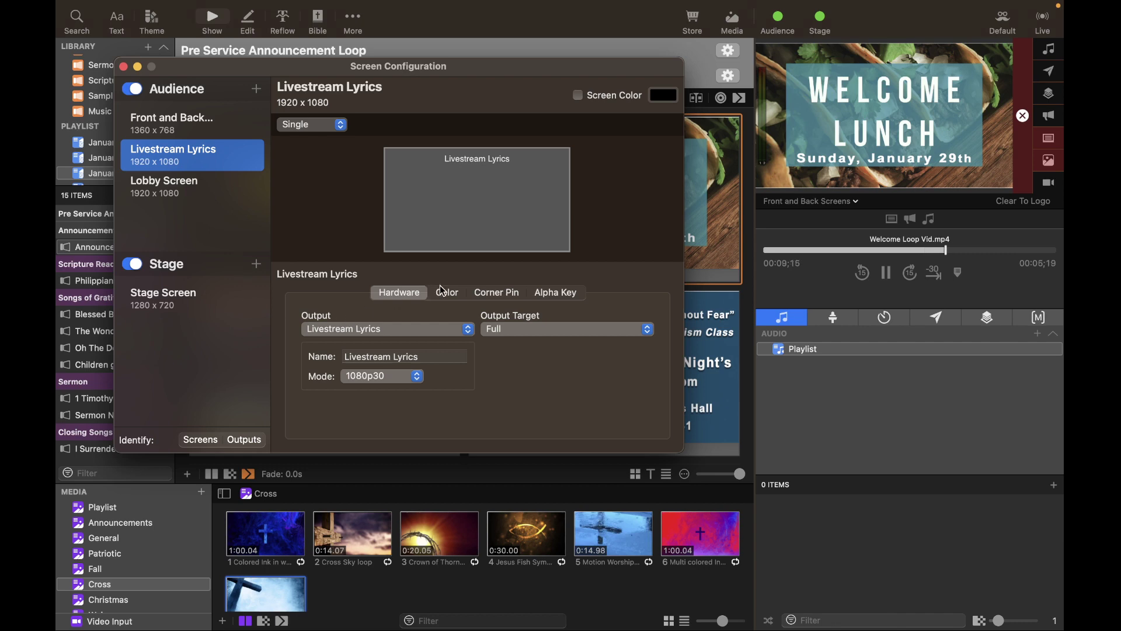
{"action": "left_click", "coordinate": [455, 292]}
{"action": "left_click", "coordinate": [497, 292]}
{"action": "left_click", "coordinate": [548, 291]}
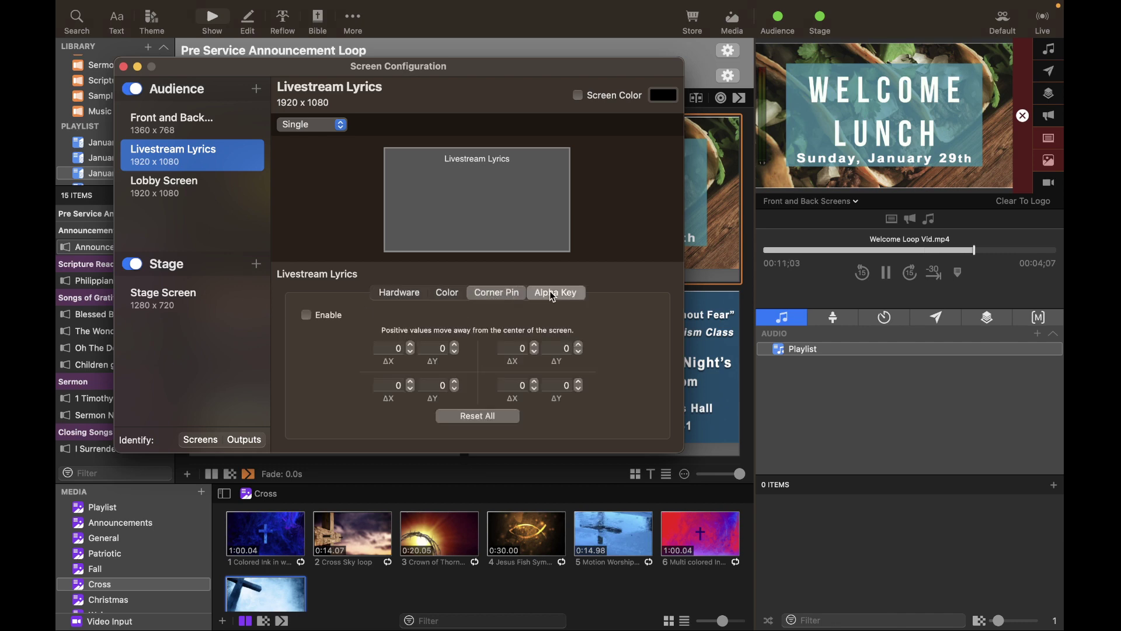
{"action": "left_click", "coordinate": [398, 292]}
Step: Examine the sources for adding an audience screen, including the resolutions offered for a new NDI output
{"action": "left_click", "coordinate": [257, 88]}
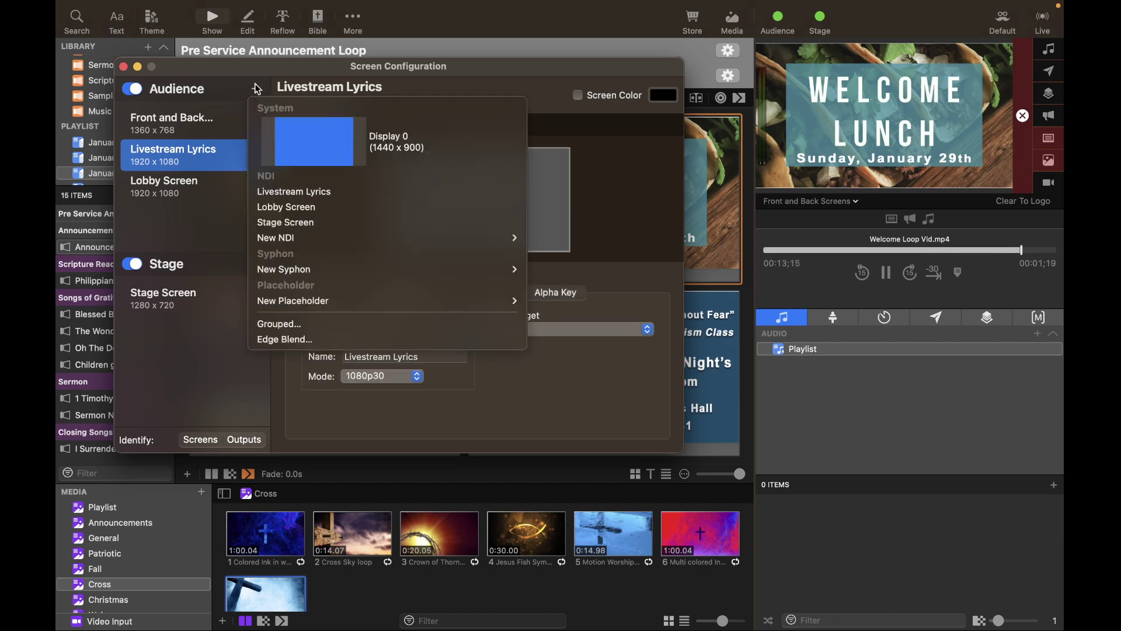
{"action": "mouse_move", "coordinate": [306, 238]}
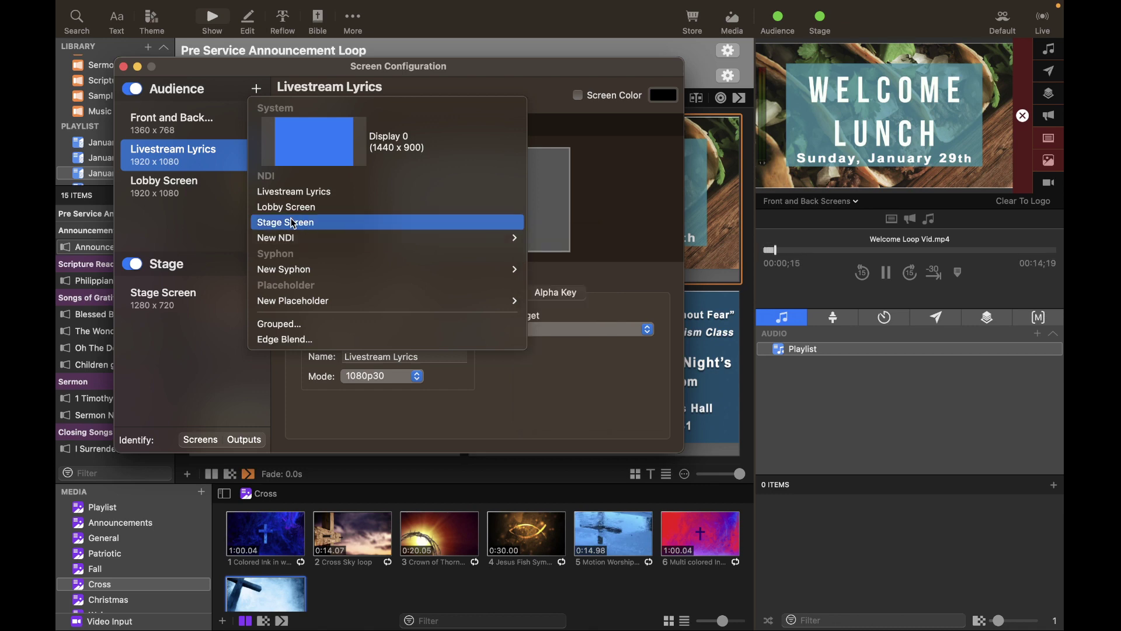
{"action": "left_click", "coordinate": [189, 160]}
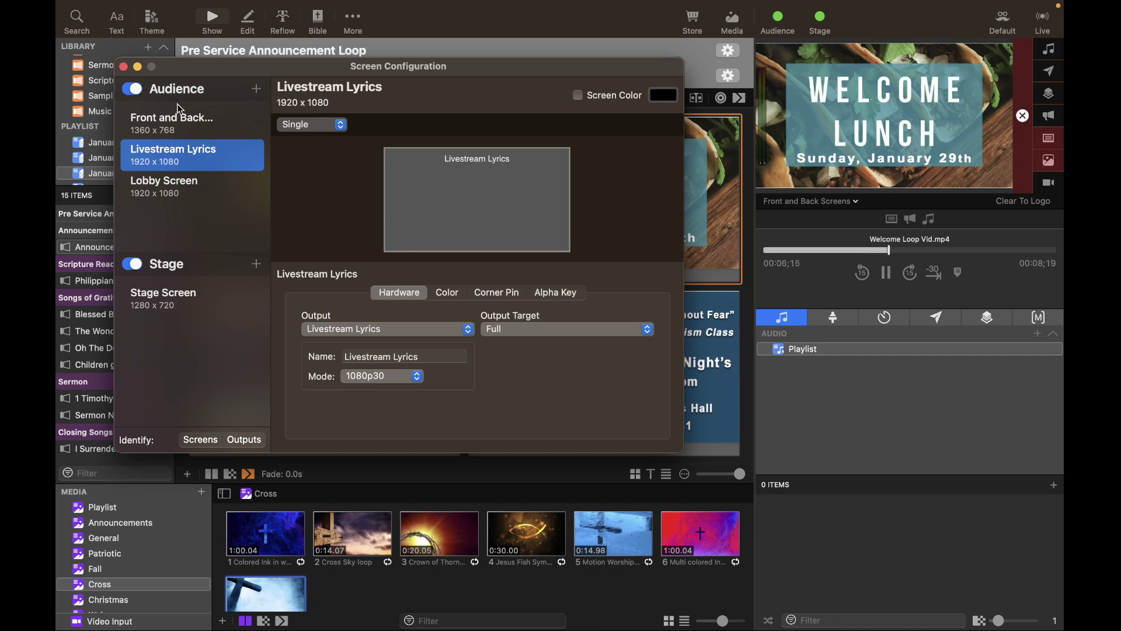
{"action": "left_click", "coordinate": [256, 89]}
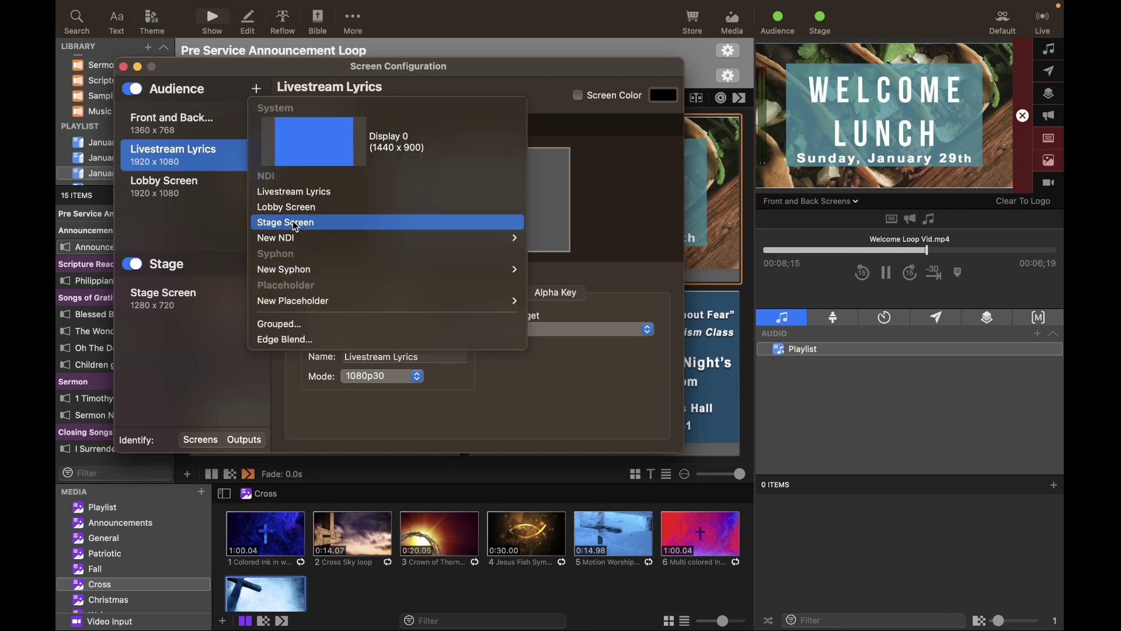
{"action": "mouse_move", "coordinate": [513, 237]}
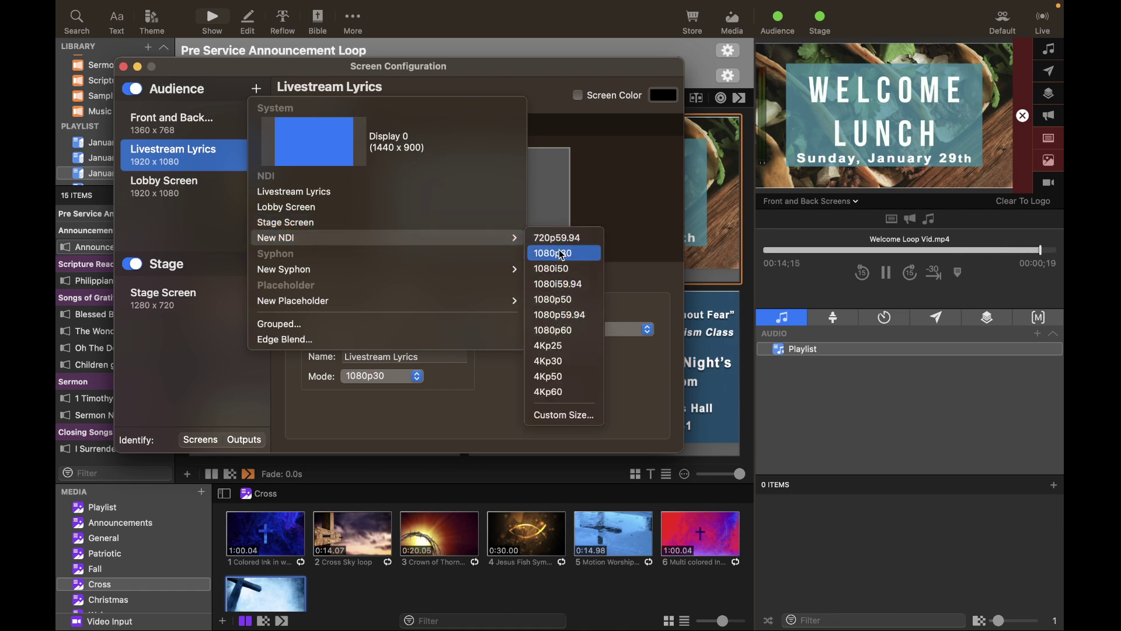
{"action": "left_click", "coordinate": [191, 214]}
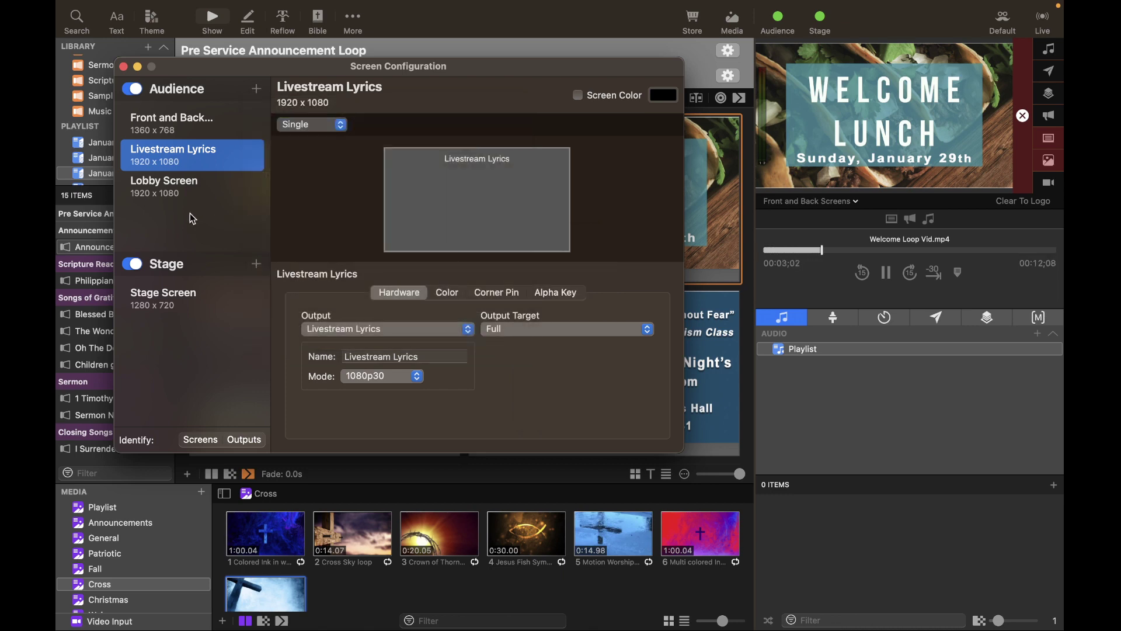
Step: Check the output choices of the Livestream Lyrics screen and its options for renaming or deleting it
{"action": "left_click", "coordinate": [319, 331]}
{"action": "left_click", "coordinate": [319, 331]}
{"action": "right_click", "coordinate": [228, 166]}
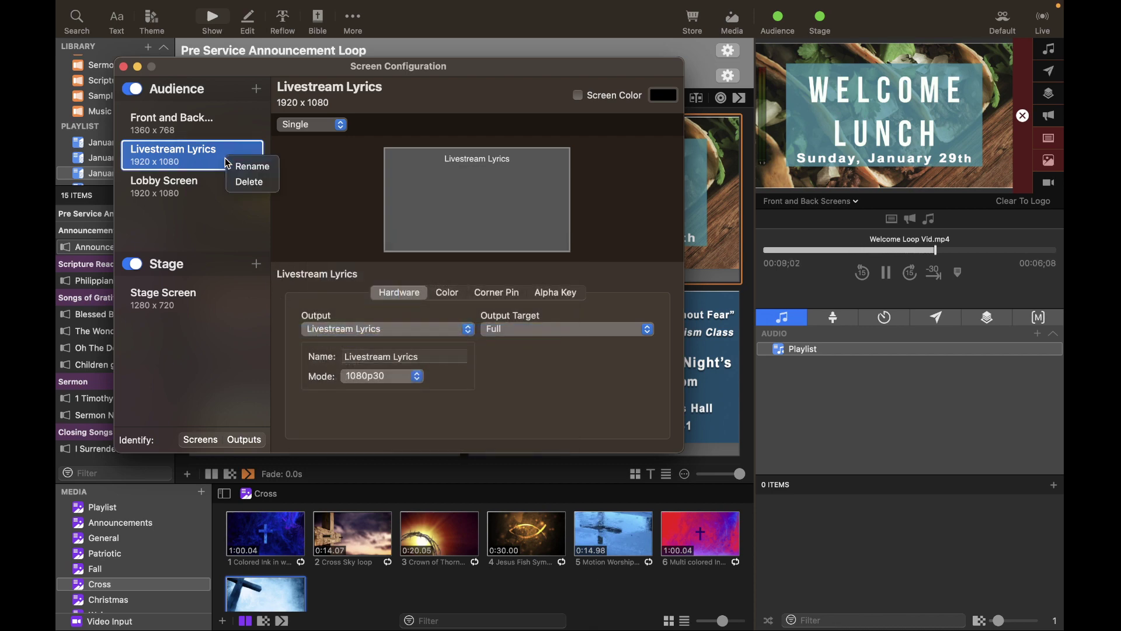
{"action": "left_click", "coordinate": [219, 208]}
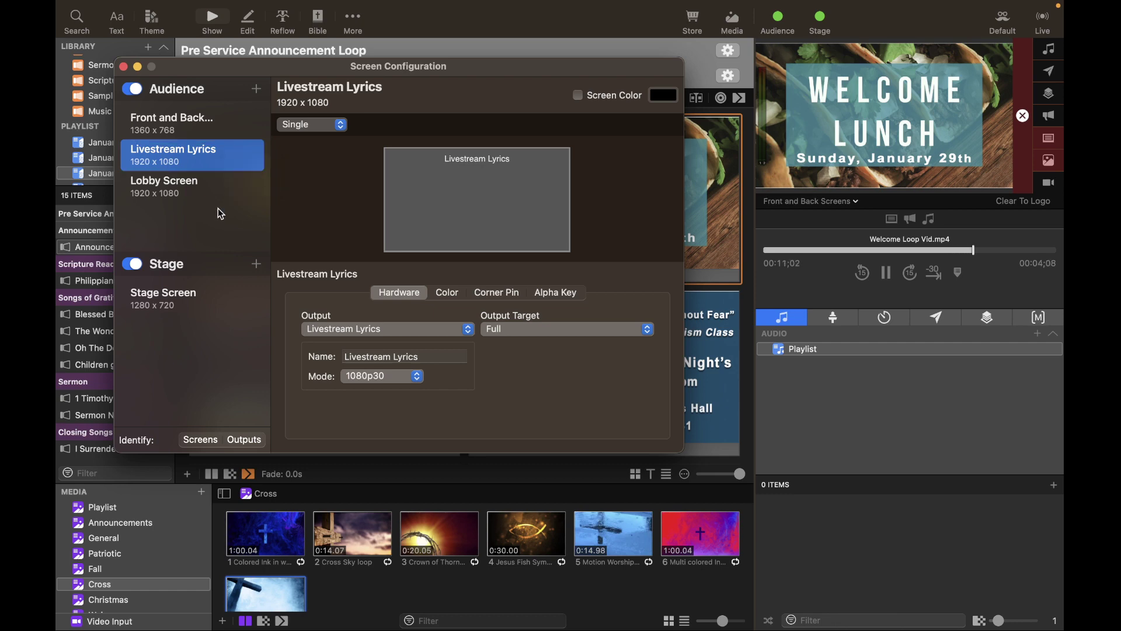
{"action": "left_click", "coordinate": [356, 329]}
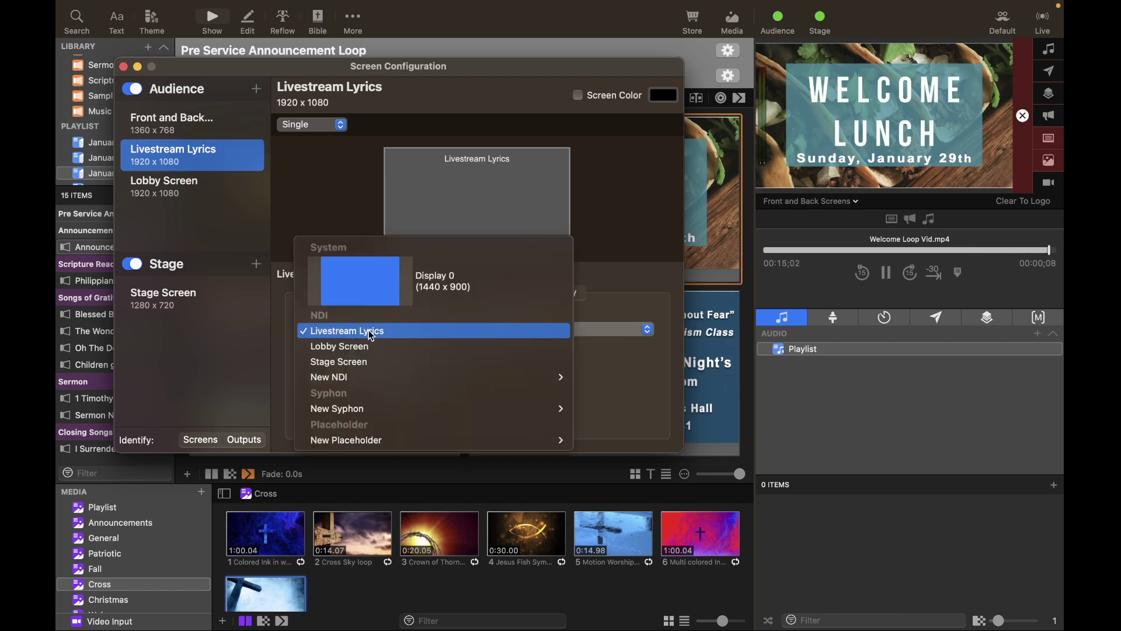
{"action": "left_click", "coordinate": [239, 237]}
Step: View the Lobby Screen's settings and set the Stage Screen's output mode to 1080p30
{"action": "left_click", "coordinate": [184, 186]}
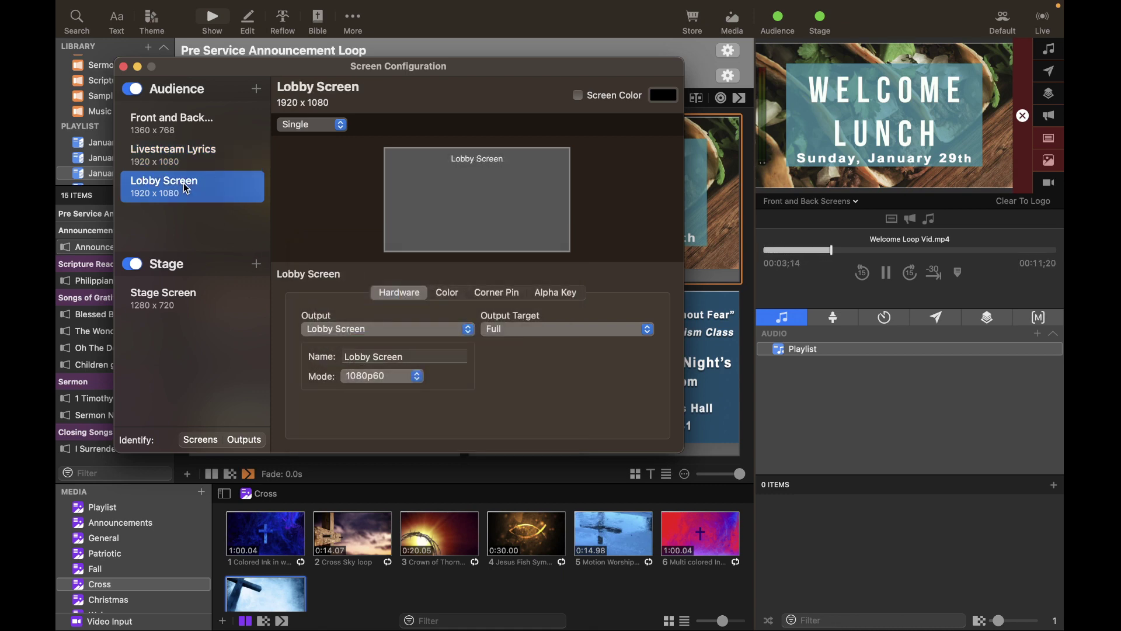
{"action": "left_click", "coordinate": [160, 299]}
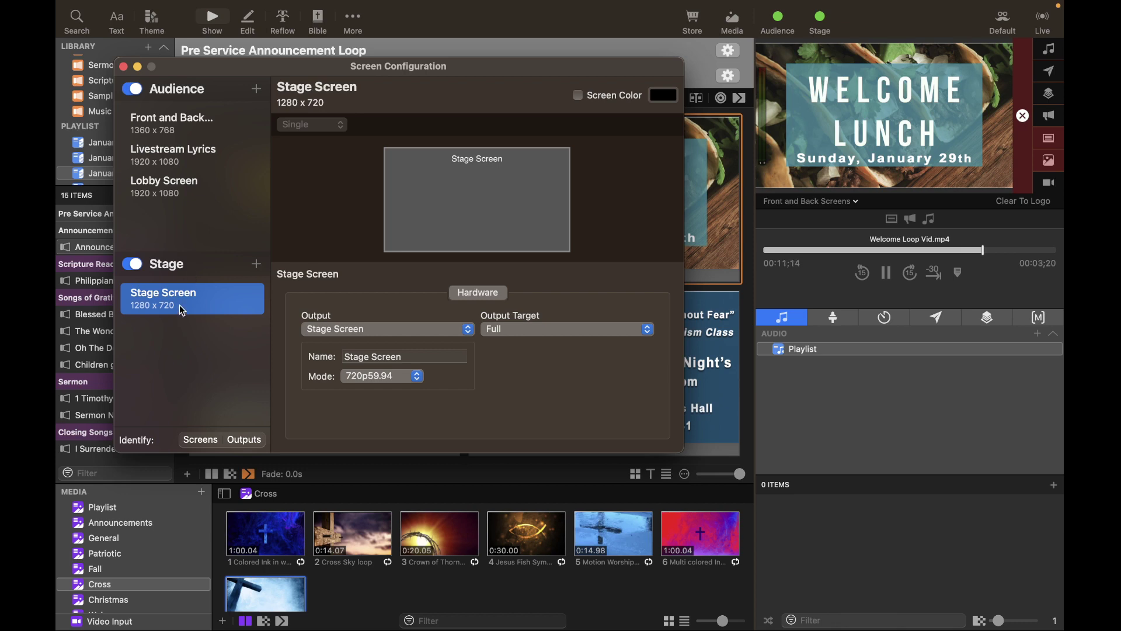
{"action": "left_click", "coordinate": [397, 377]}
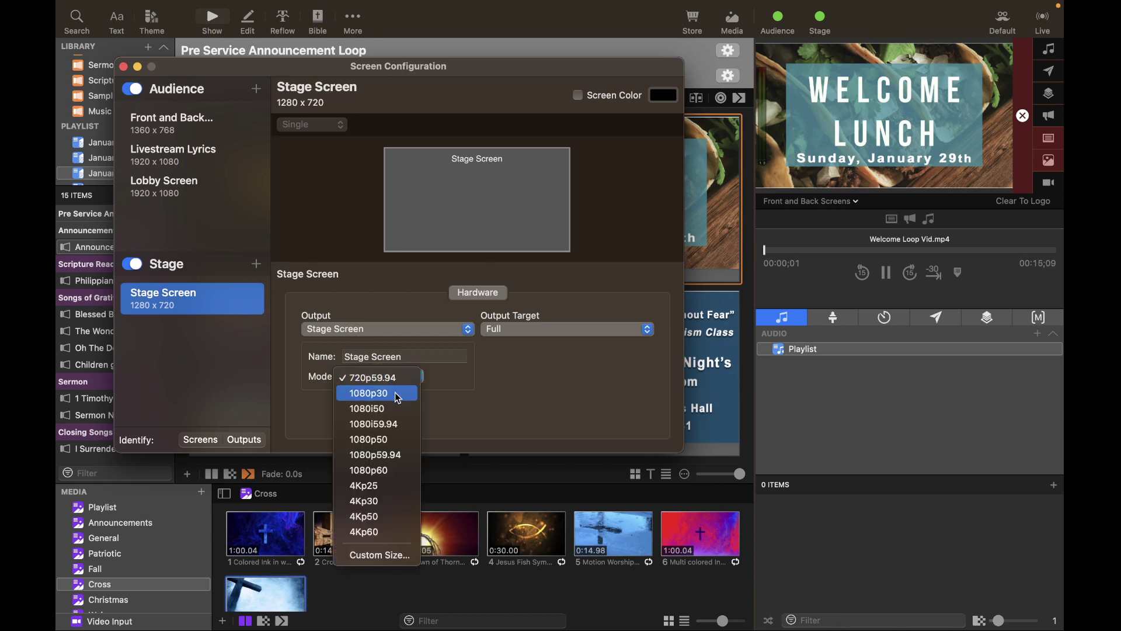
{"action": "left_click", "coordinate": [398, 397]}
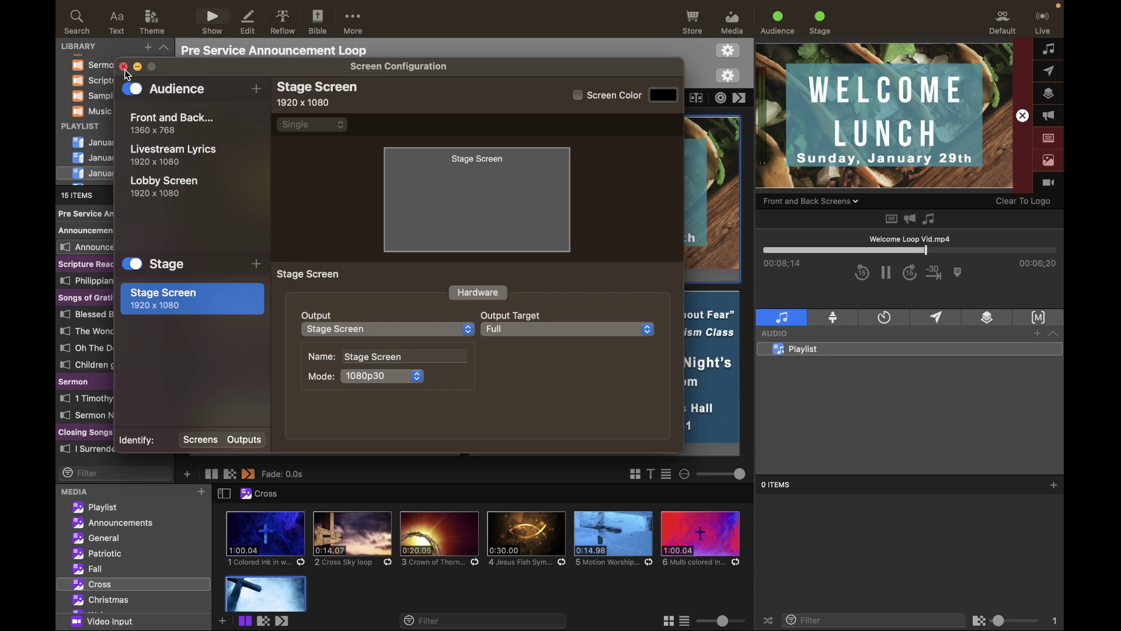
Step: Review the audience screens and the options for adding, renaming or deleting them, and close the screen configuration
{"action": "left_click", "coordinate": [154, 185]}
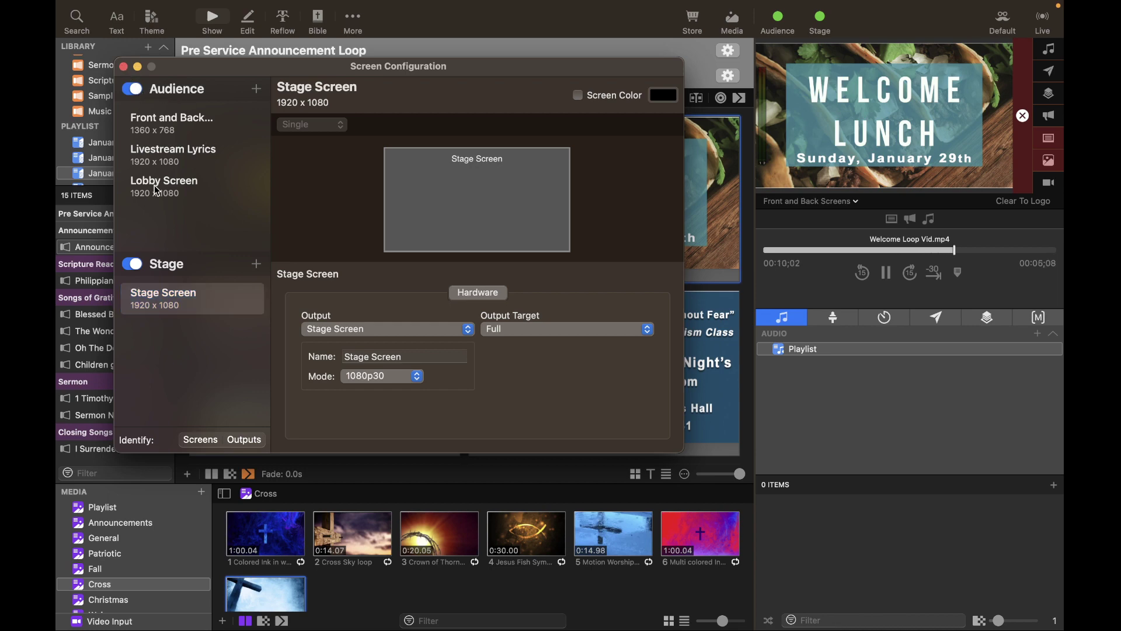
{"action": "left_click", "coordinate": [168, 156]}
{"action": "left_click", "coordinate": [206, 120]}
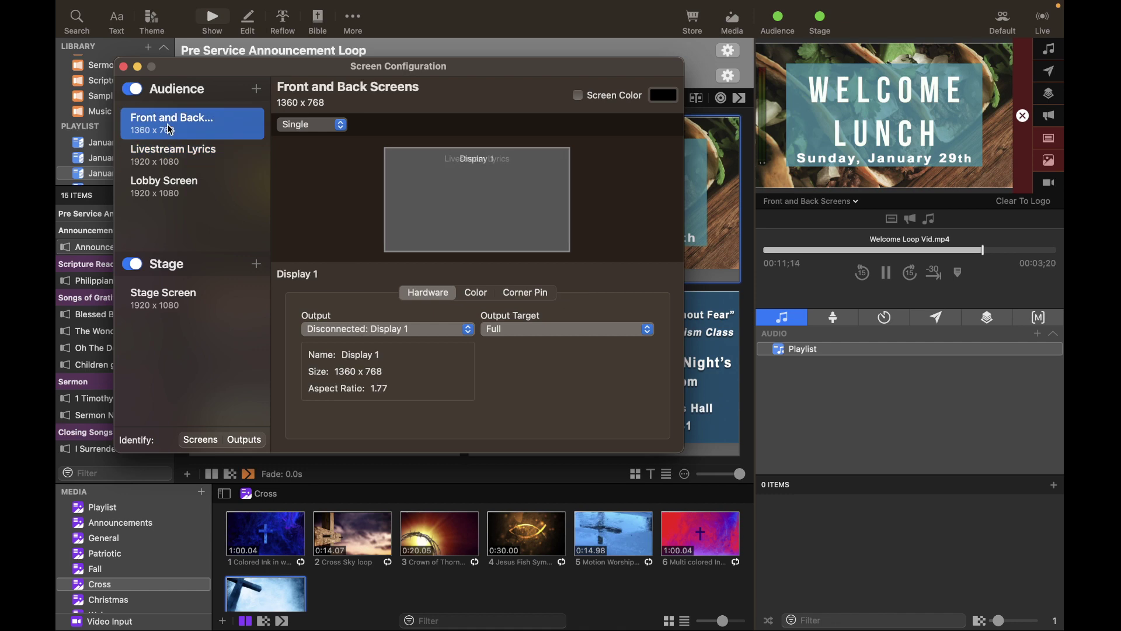
{"action": "left_click", "coordinate": [257, 90]}
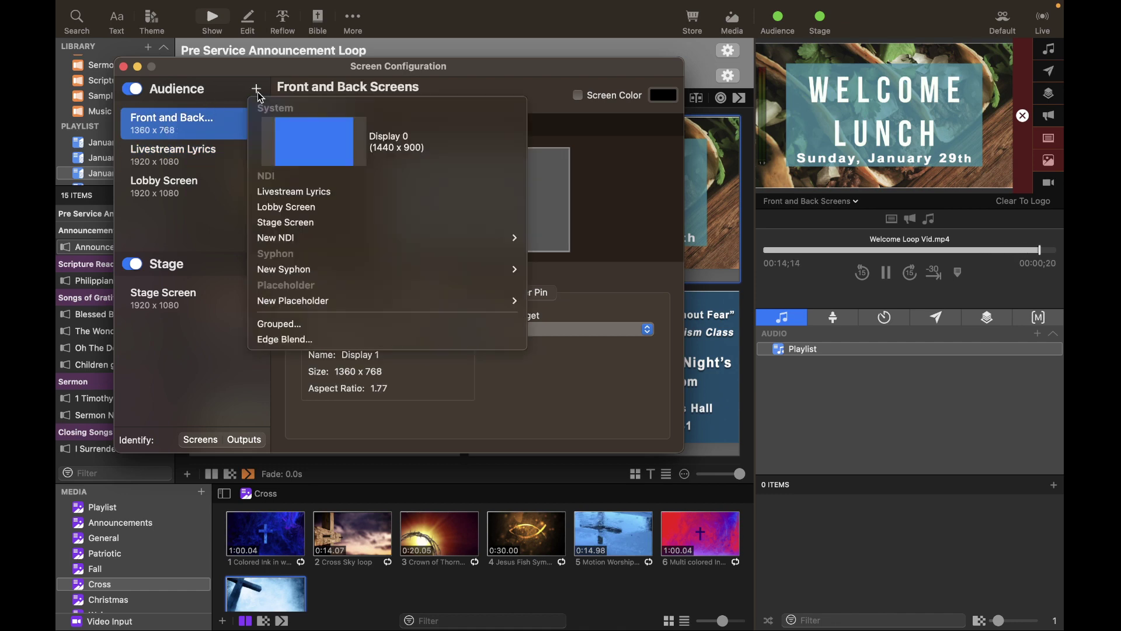
{"action": "mouse_move", "coordinate": [275, 234]}
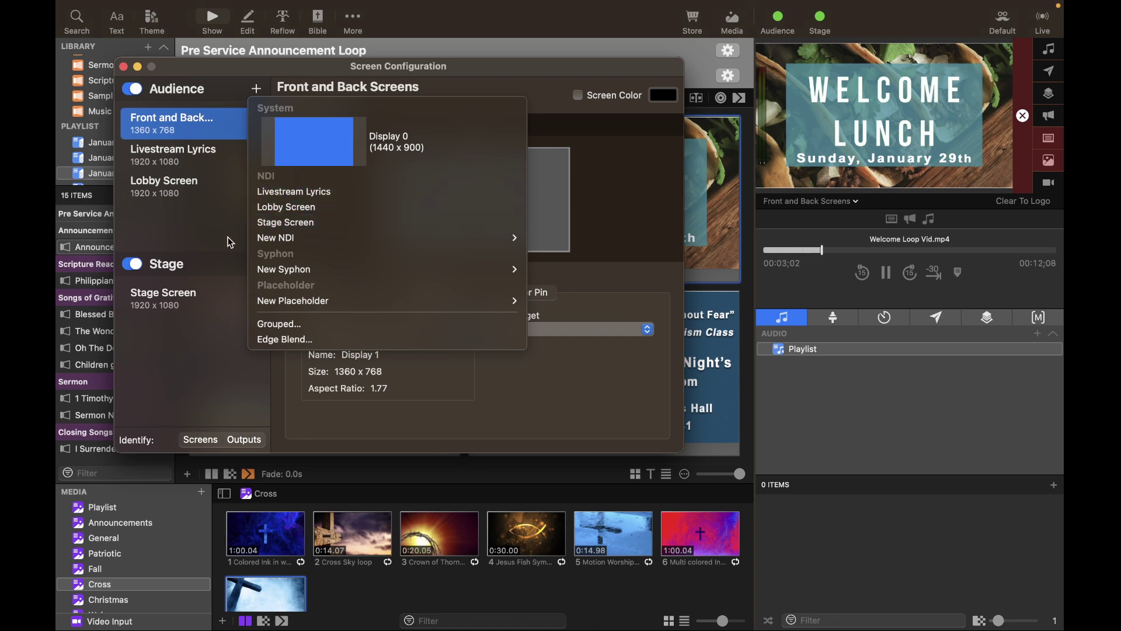
{"action": "left_click", "coordinate": [211, 204]}
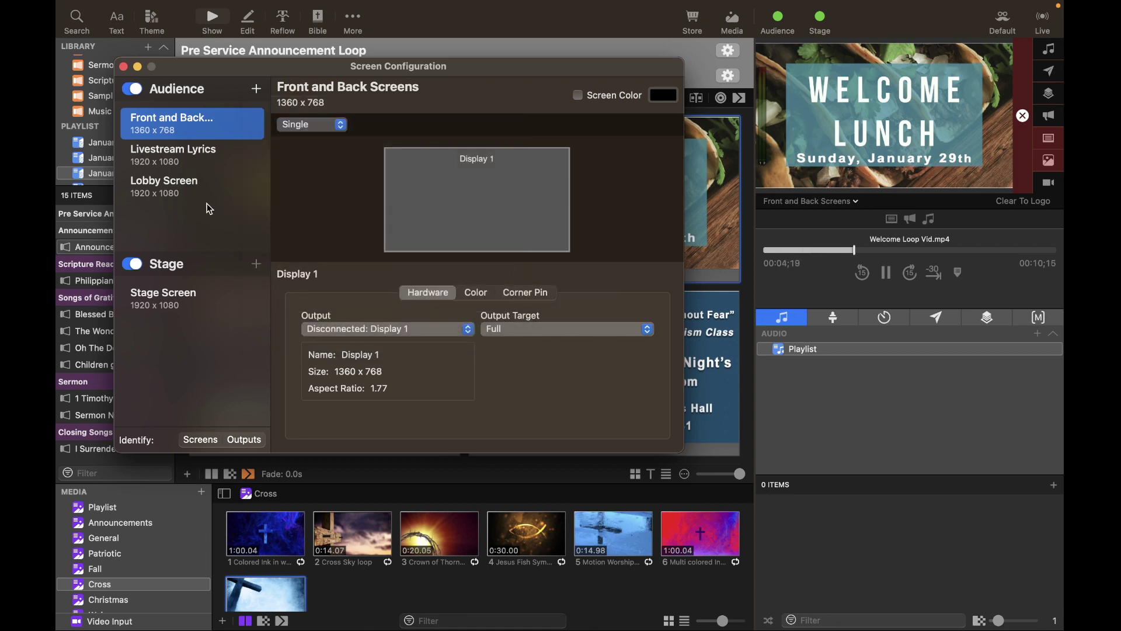
{"action": "right_click", "coordinate": [163, 157]}
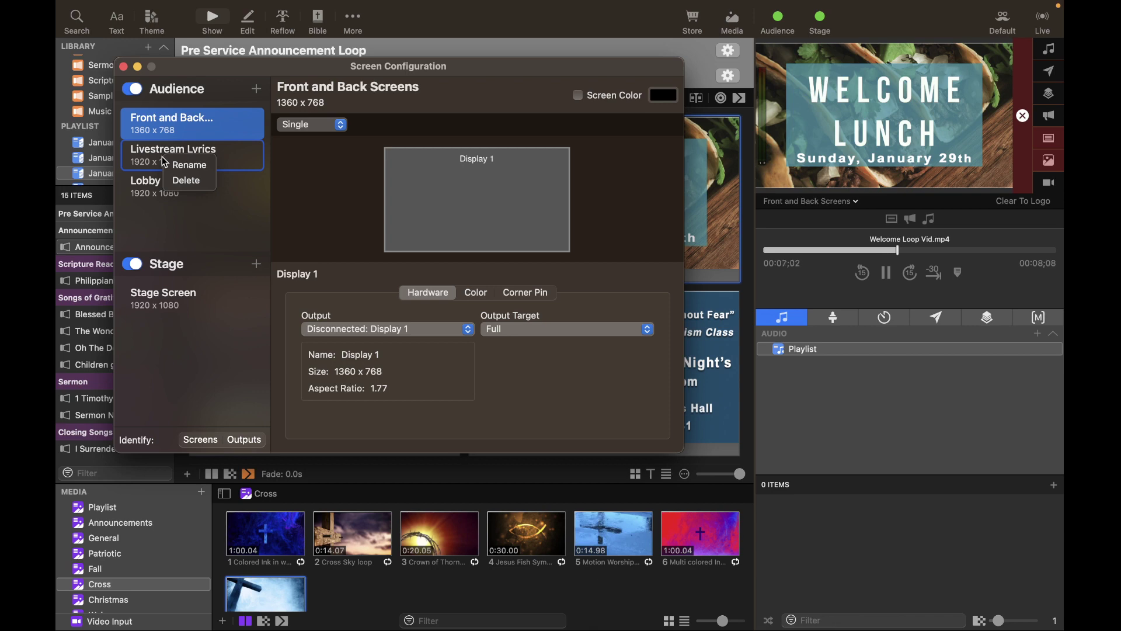
{"action": "left_click", "coordinate": [184, 205]}
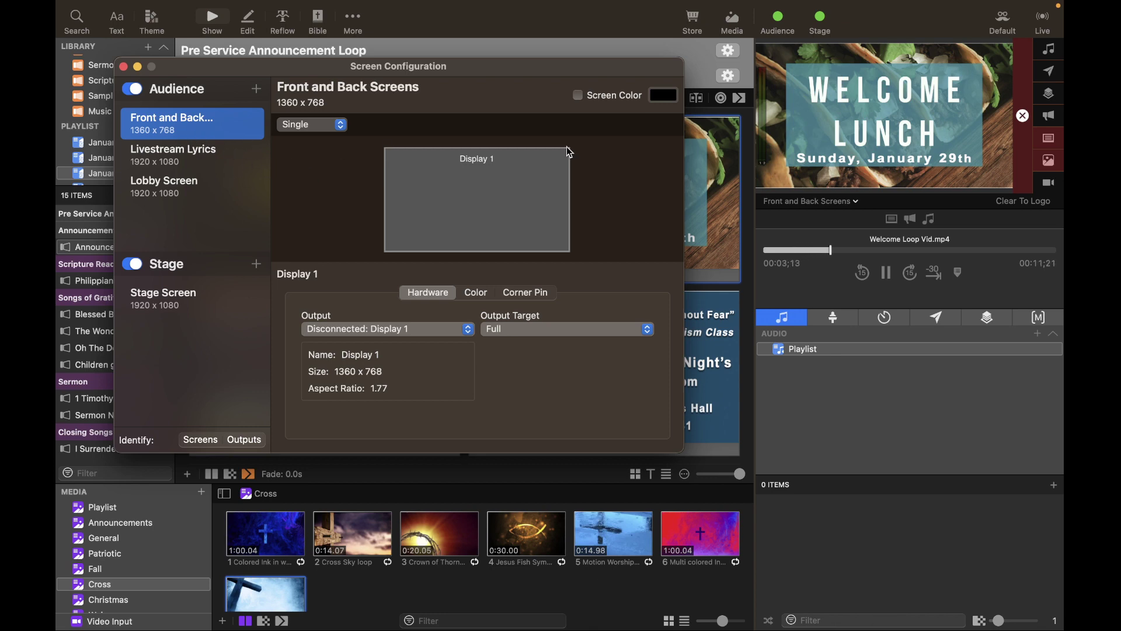
{"action": "left_click", "coordinate": [124, 68]}
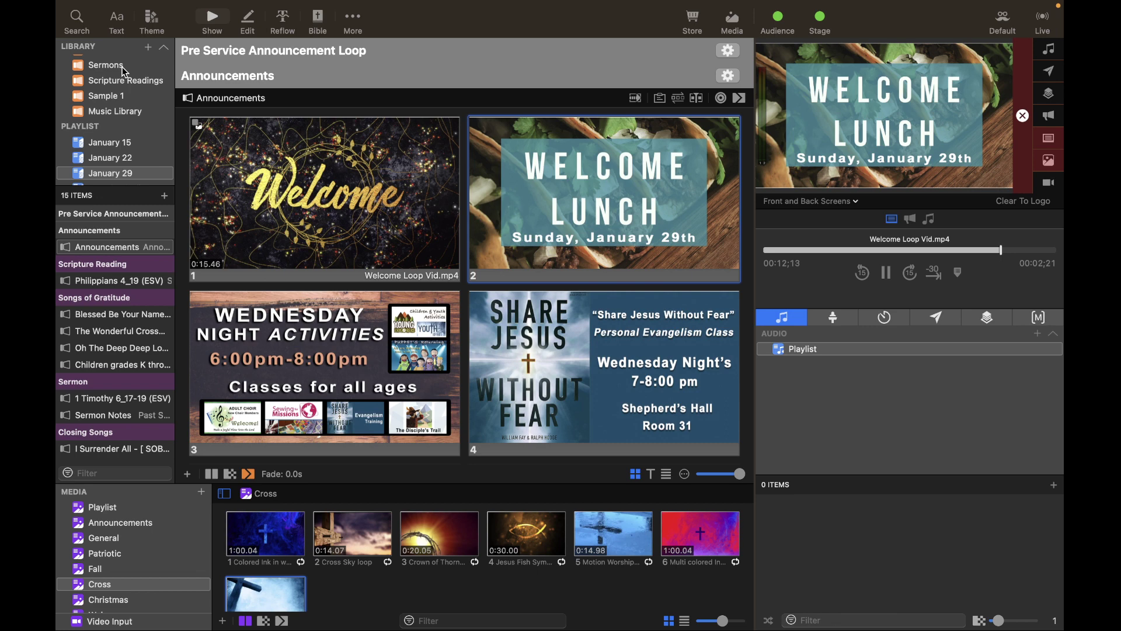
Step: Switch the output preview to Livestream Lyrics and send the Philippians 4:19 background and verse slides live
{"action": "left_click", "coordinate": [794, 199]}
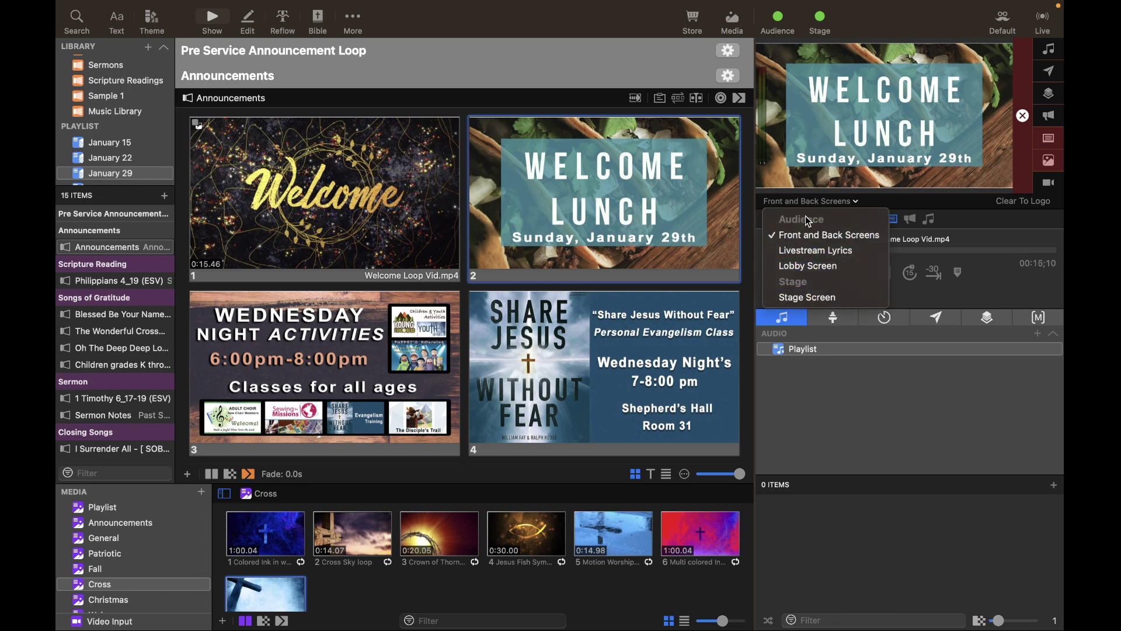
{"action": "left_click", "coordinate": [811, 251]}
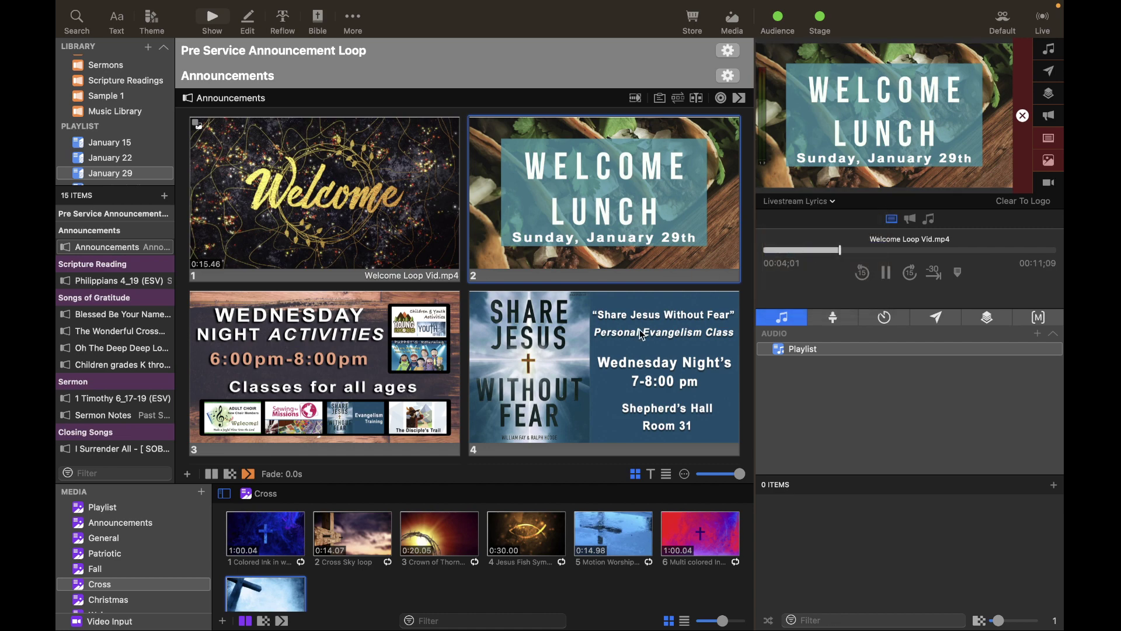
{"action": "scroll", "coordinate": [640, 329], "scroll_direction": "down", "scroll_amount": 6}
{"action": "scroll", "coordinate": [639, 329], "scroll_direction": "down", "scroll_amount": 10}
{"action": "left_click", "coordinate": [390, 309]}
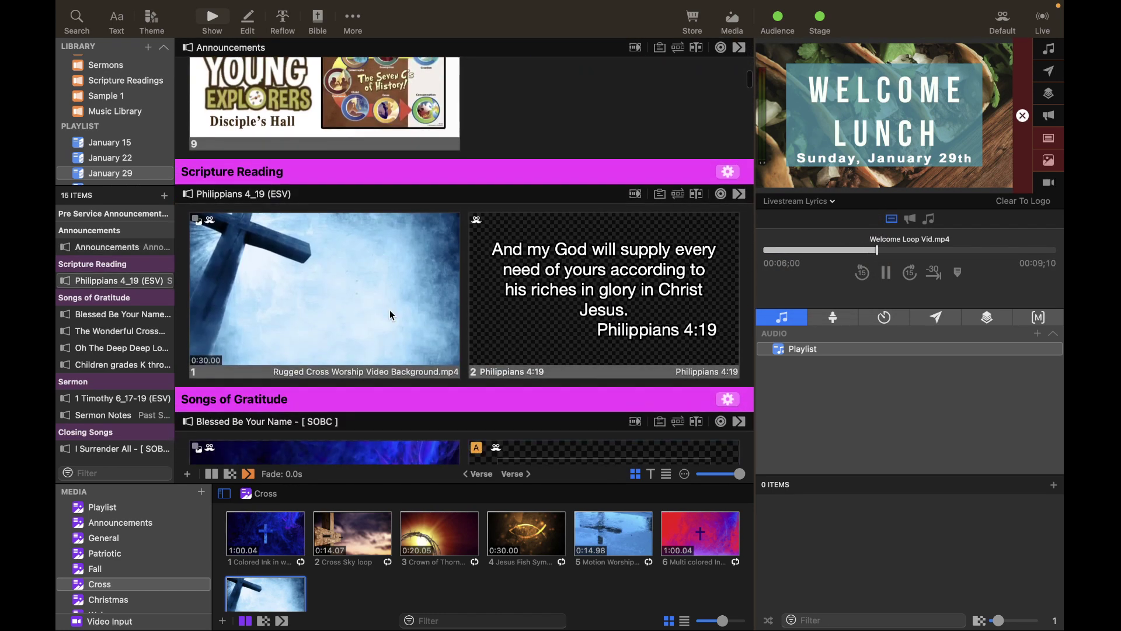
{"action": "left_click", "coordinate": [550, 304]}
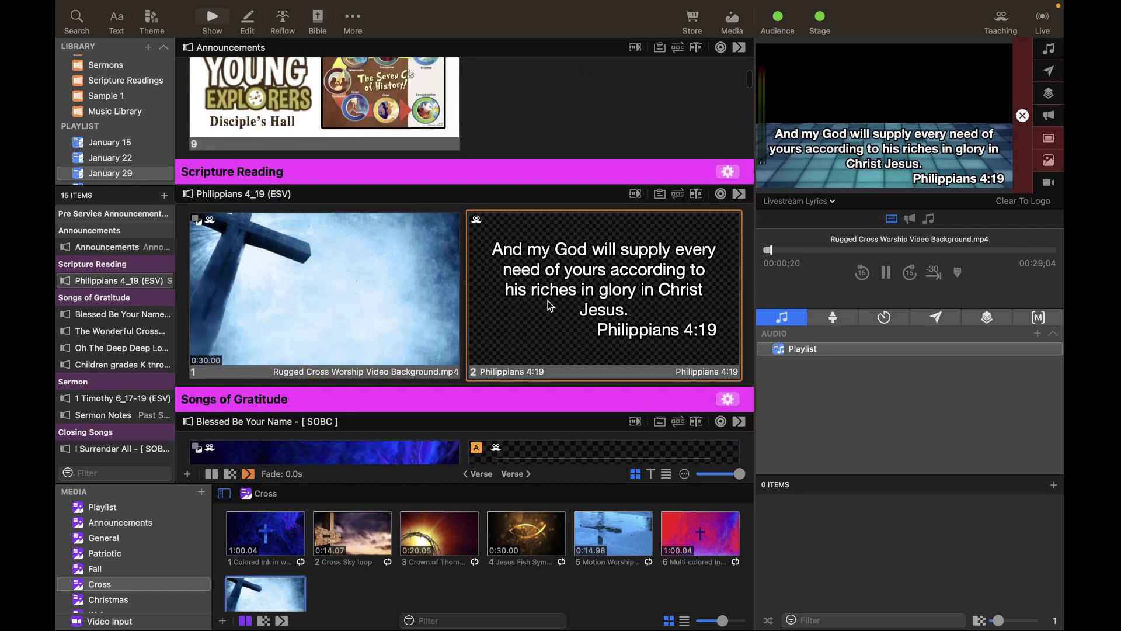
Step: Compare the verse in the Front and Back Screens and Livestream Lyrics previews, ending on Front and Back Screens
{"action": "left_click", "coordinate": [804, 202]}
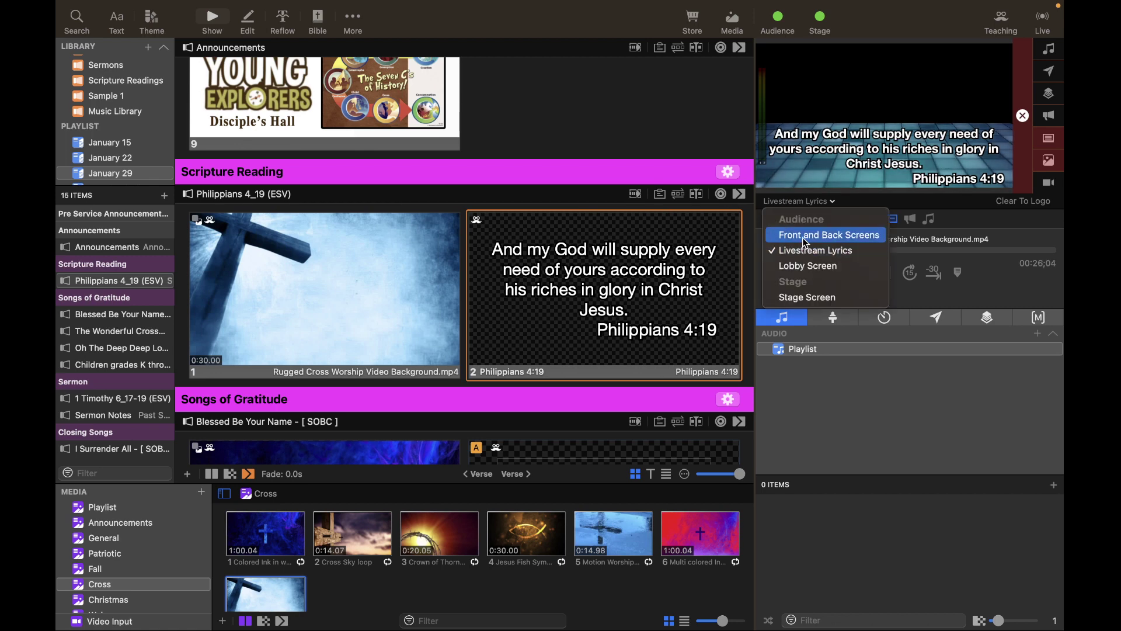
{"action": "left_click", "coordinate": [803, 237]}
{"action": "left_click", "coordinate": [805, 201]}
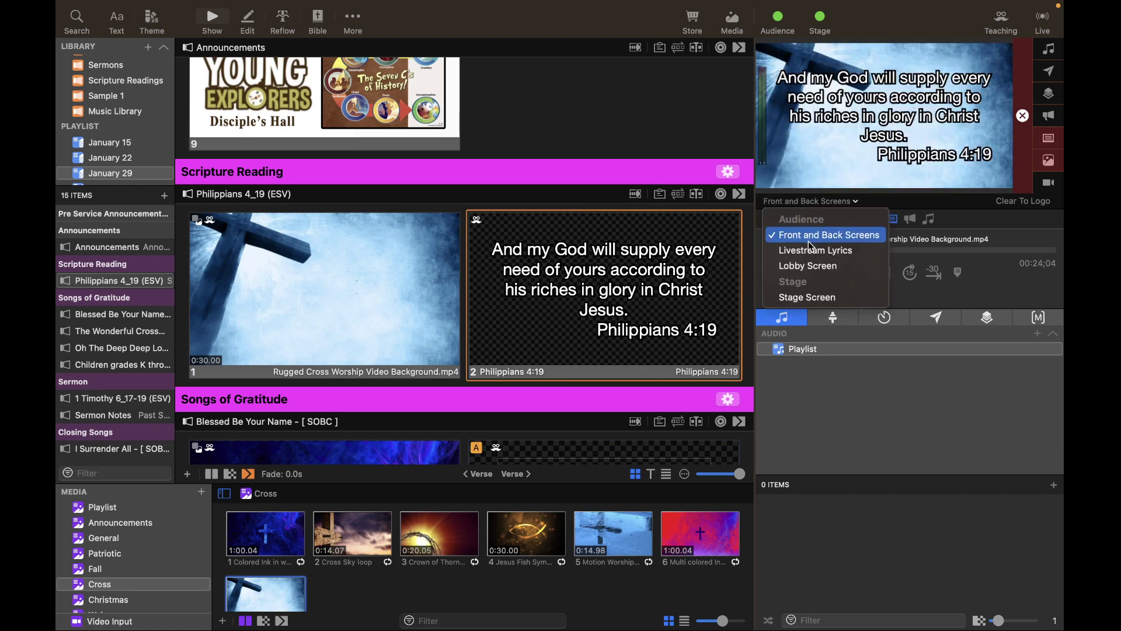
{"action": "left_click", "coordinate": [809, 243]}
{"action": "left_click", "coordinate": [801, 205]}
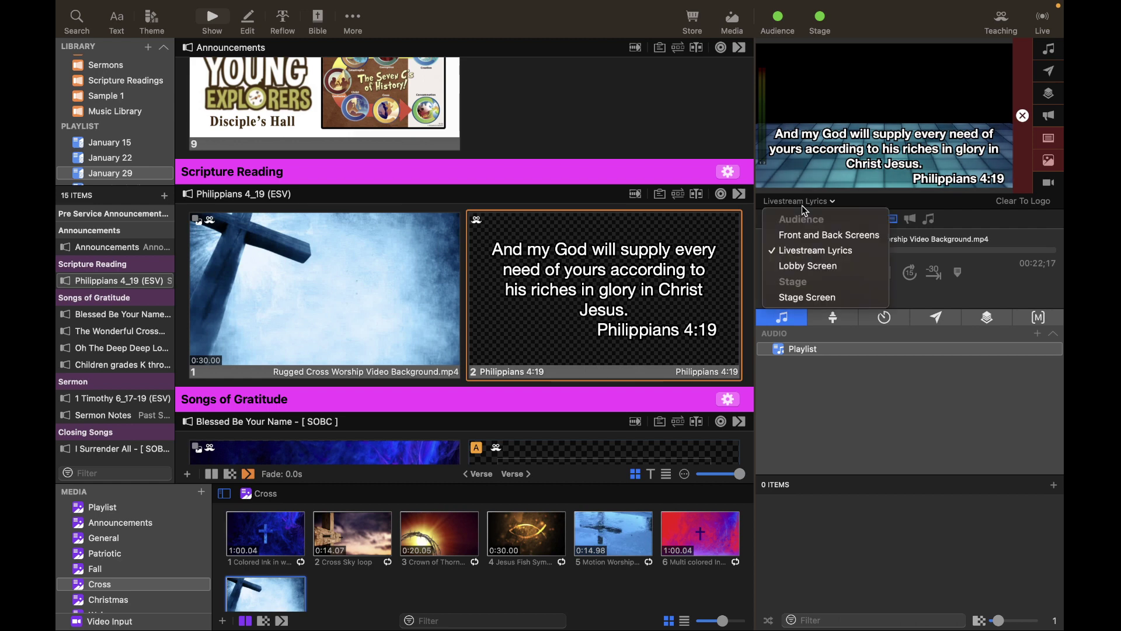
{"action": "left_click", "coordinate": [817, 235]}
Step: Open the audience Looks editor and view the Default preset's layer settings for each screen
{"action": "mouse_move", "coordinate": [319, 6]}
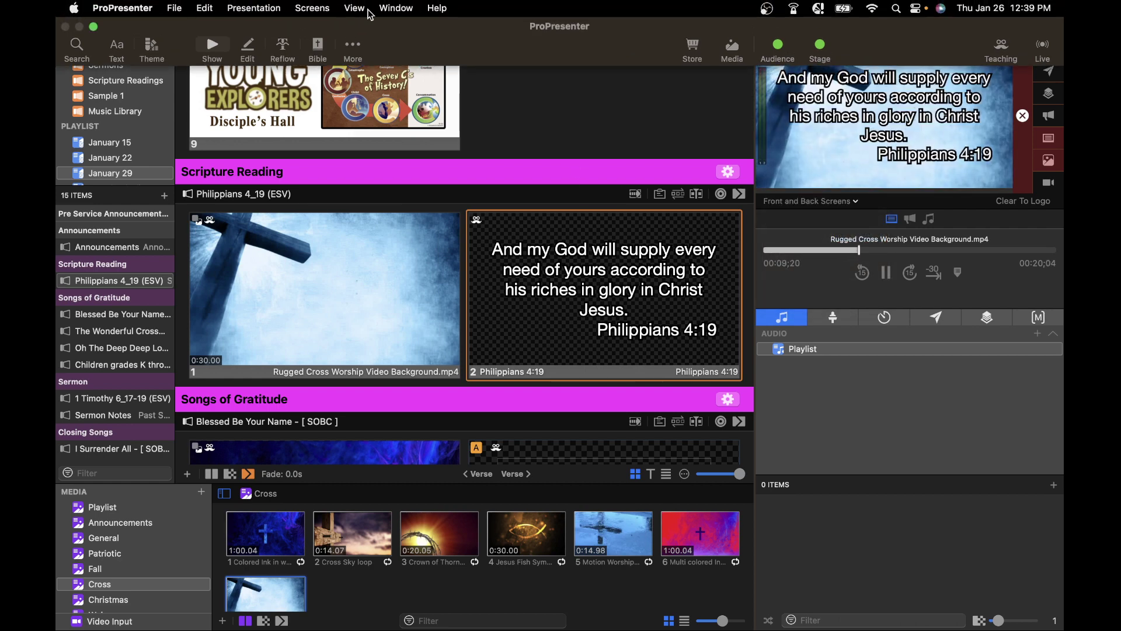
{"action": "left_click", "coordinate": [325, 8]}
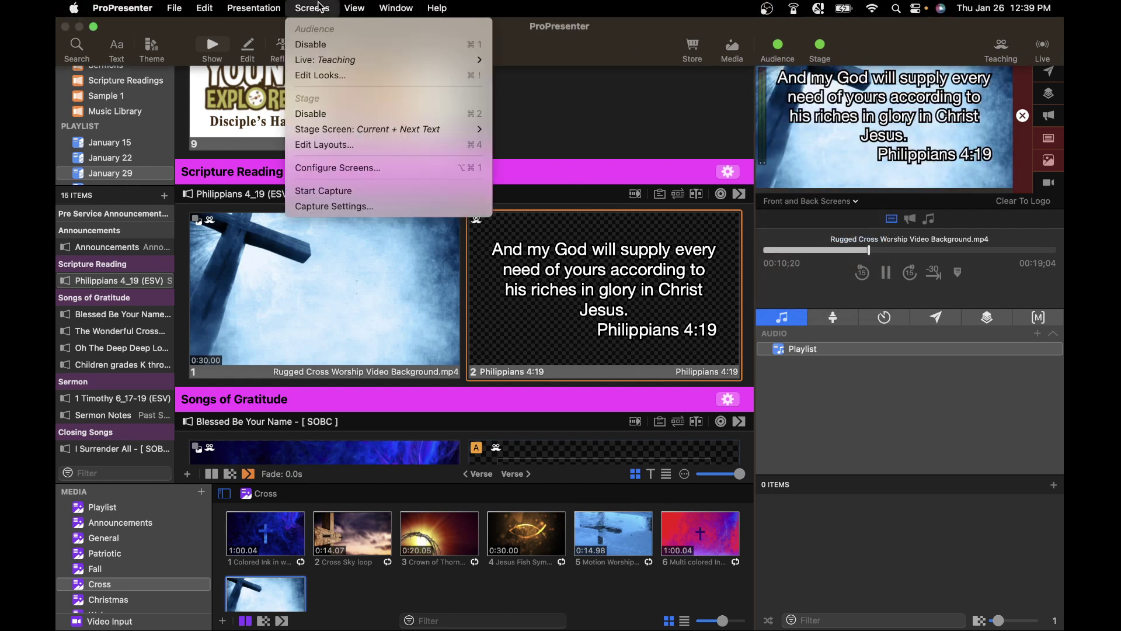
{"action": "left_click", "coordinate": [324, 75]}
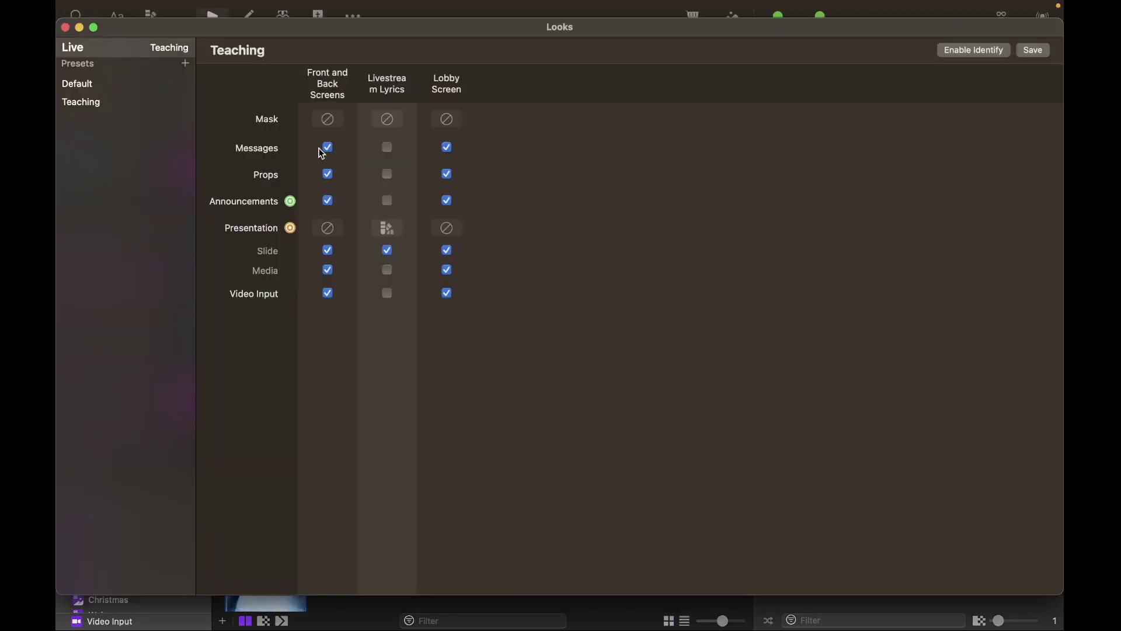
{"action": "left_click", "coordinate": [92, 88]}
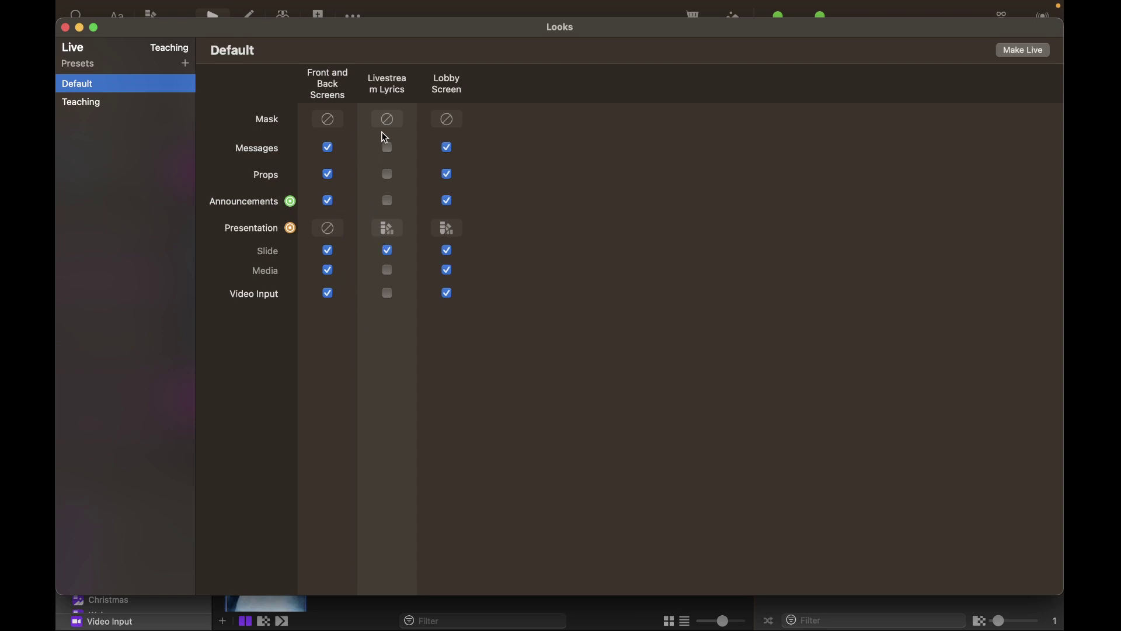
Step: Examine the alternate theme choices for the Livestream Lyrics presentation layer in the Default look, including the Lower Thirds Video themes
{"action": "left_click", "coordinate": [388, 229]}
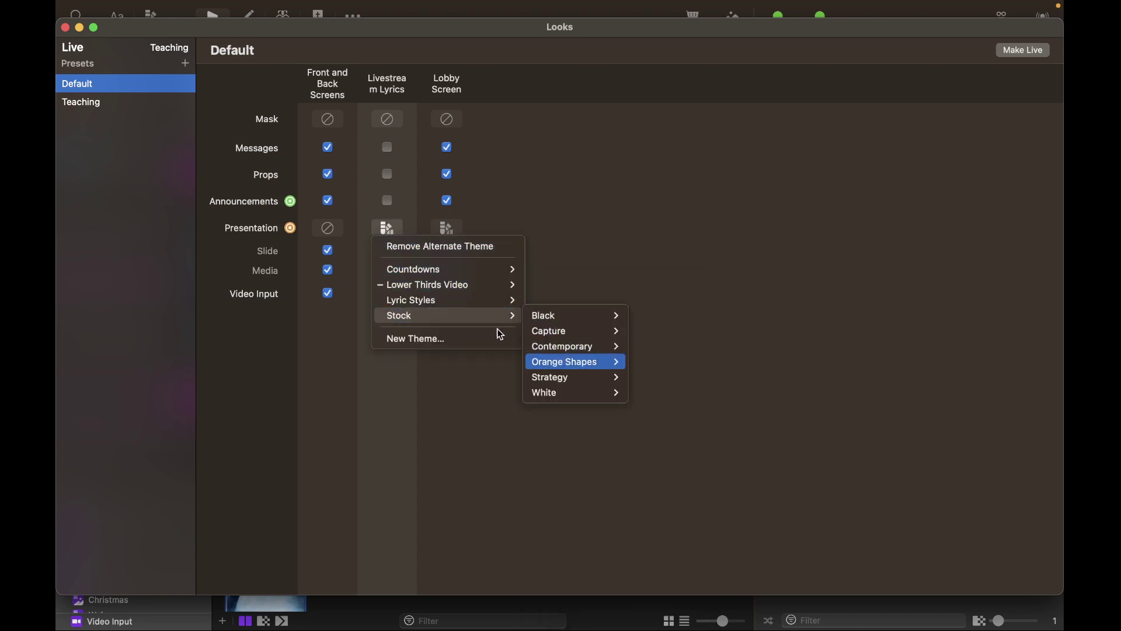
{"action": "mouse_move", "coordinate": [465, 288]}
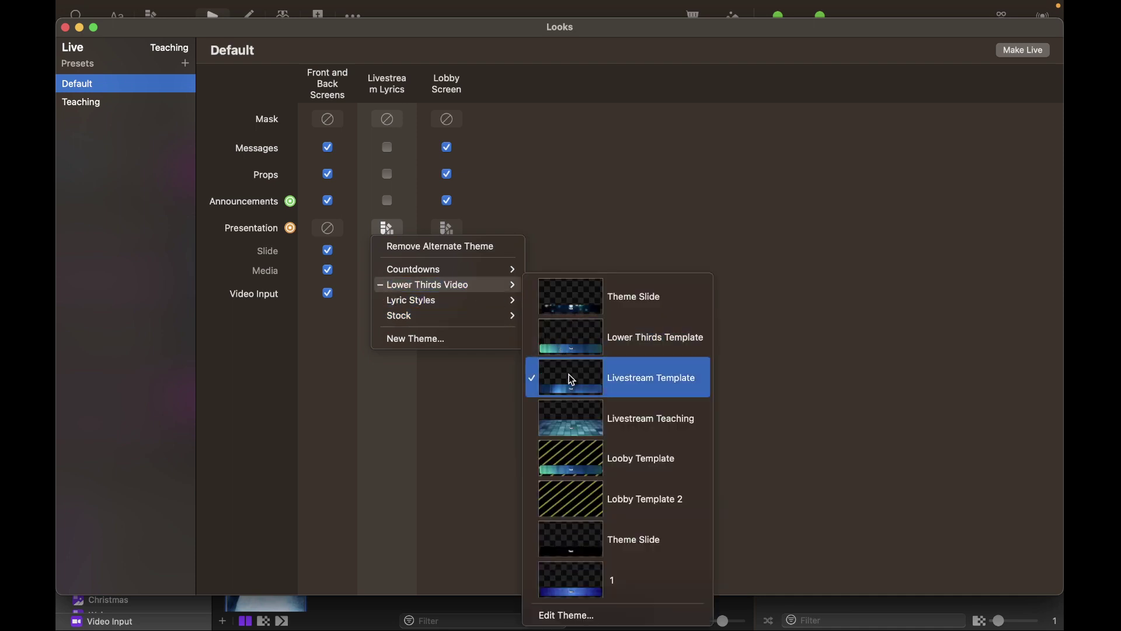
{"action": "left_click", "coordinate": [543, 220]}
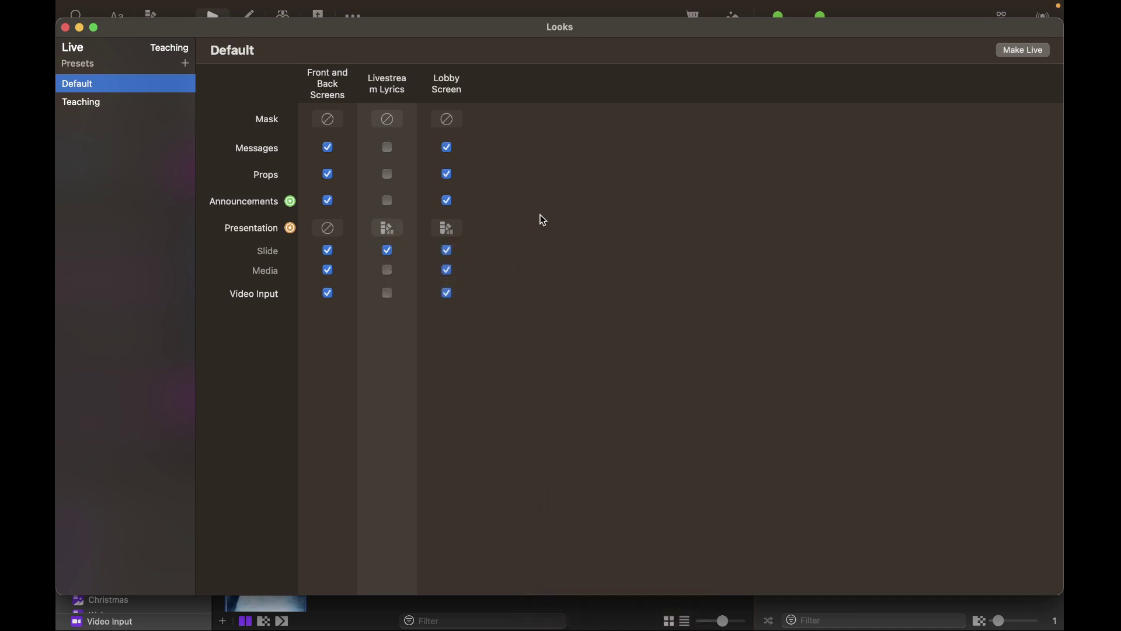
{"action": "left_click", "coordinate": [386, 229]}
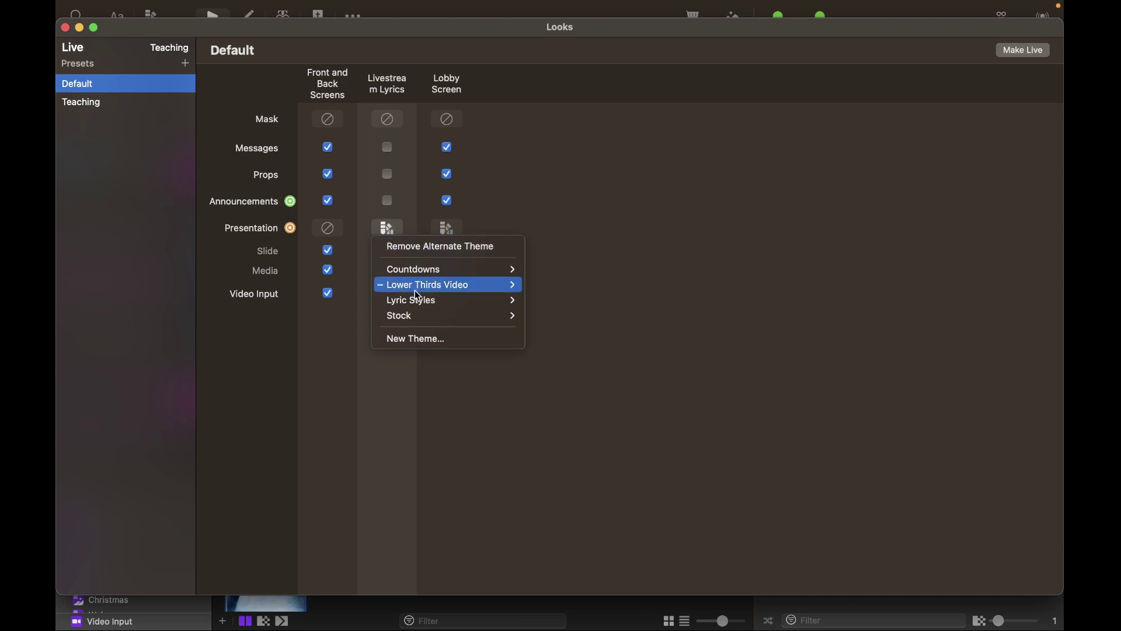
{"action": "left_click", "coordinate": [542, 216]}
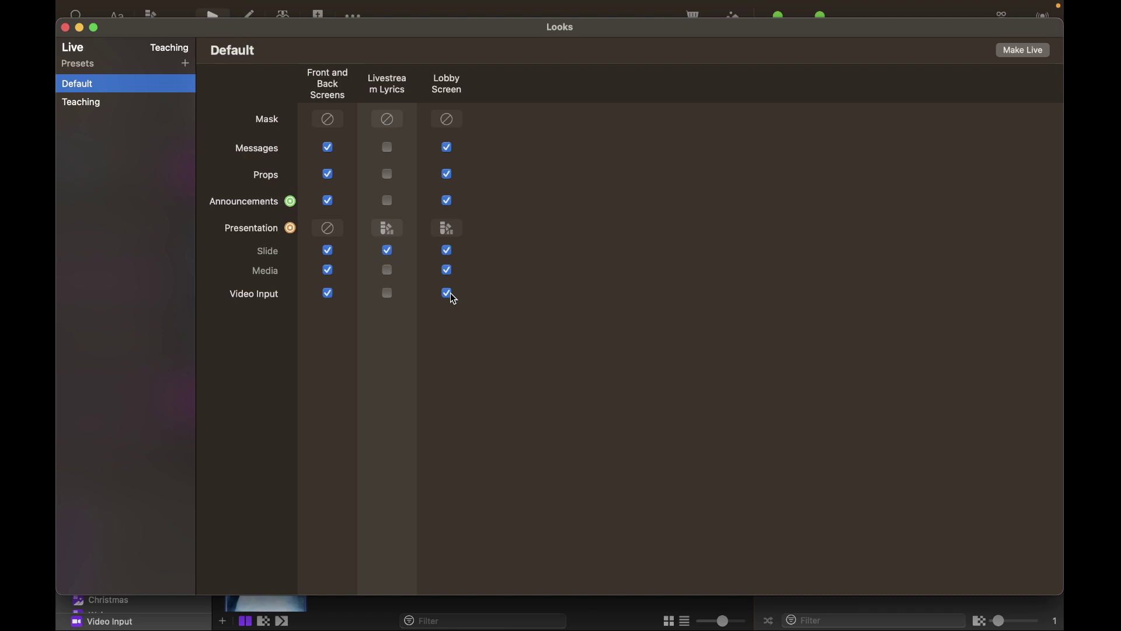
{"action": "left_click", "coordinate": [390, 229]}
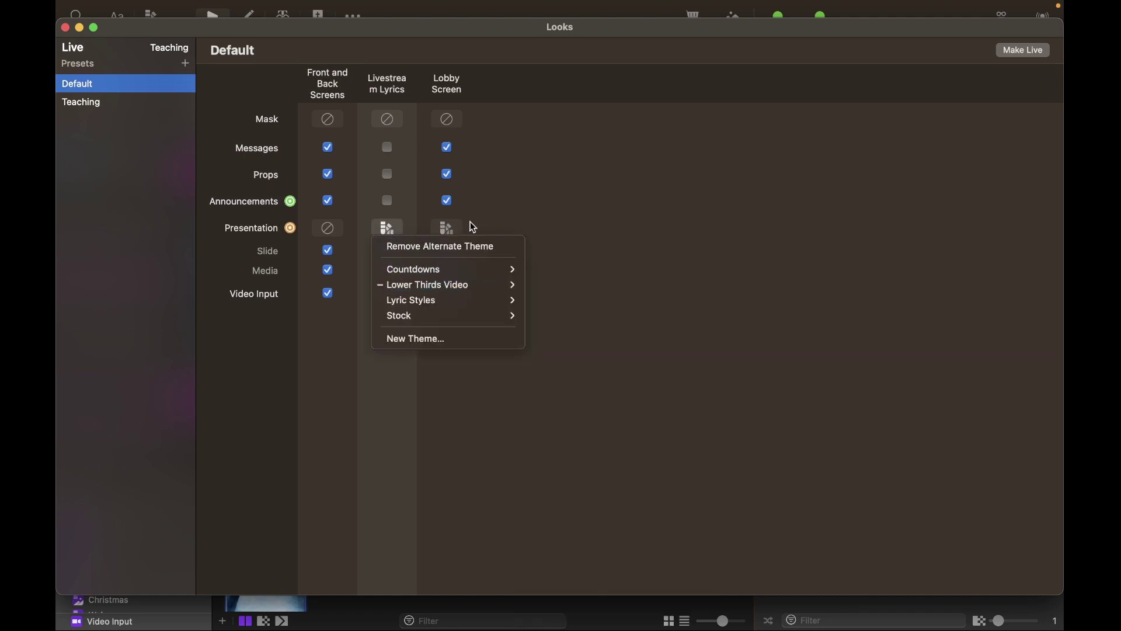
{"action": "left_click", "coordinate": [530, 207]}
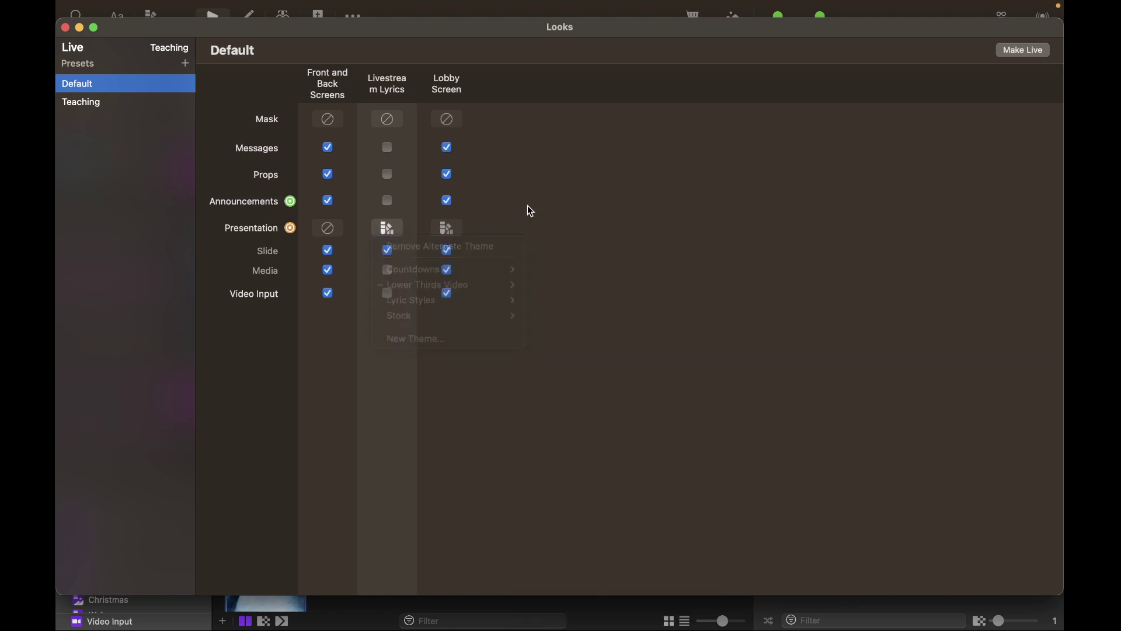
Step: Examine which Lower Thirds Video theme the Default look applies to the Lobby Screen's presentation layer
{"action": "left_click", "coordinate": [449, 229]}
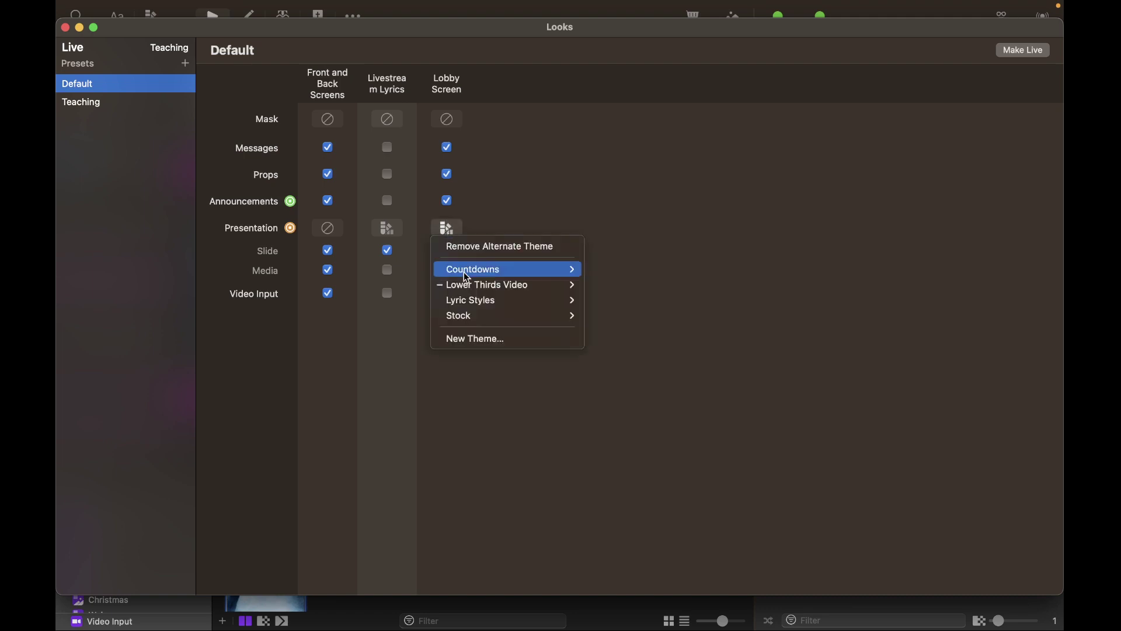
{"action": "mouse_move", "coordinate": [469, 285]}
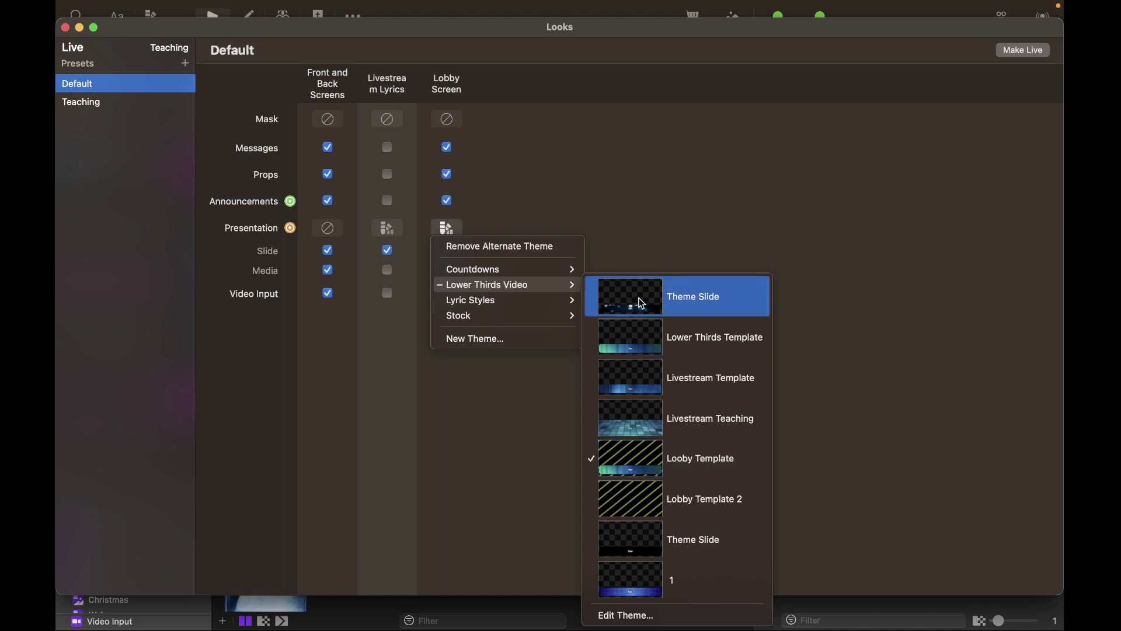
{"action": "left_click", "coordinate": [613, 225]}
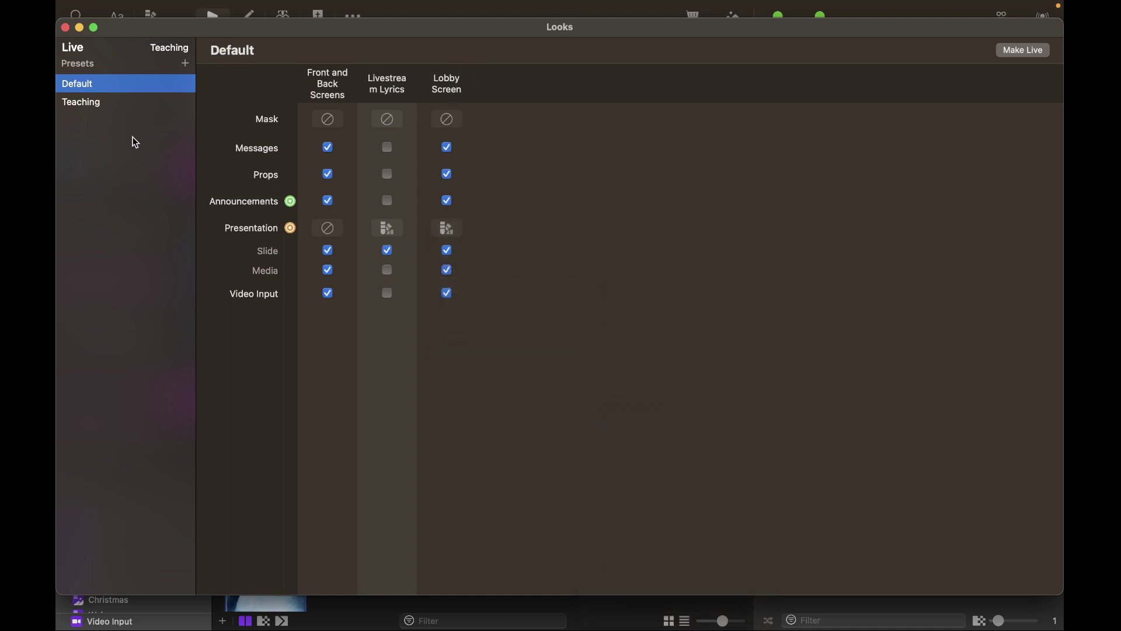
Step: Review the Teaching look and its alternate theme options for Livestream Lyrics, and close the Looks editor
{"action": "left_click", "coordinate": [107, 108]}
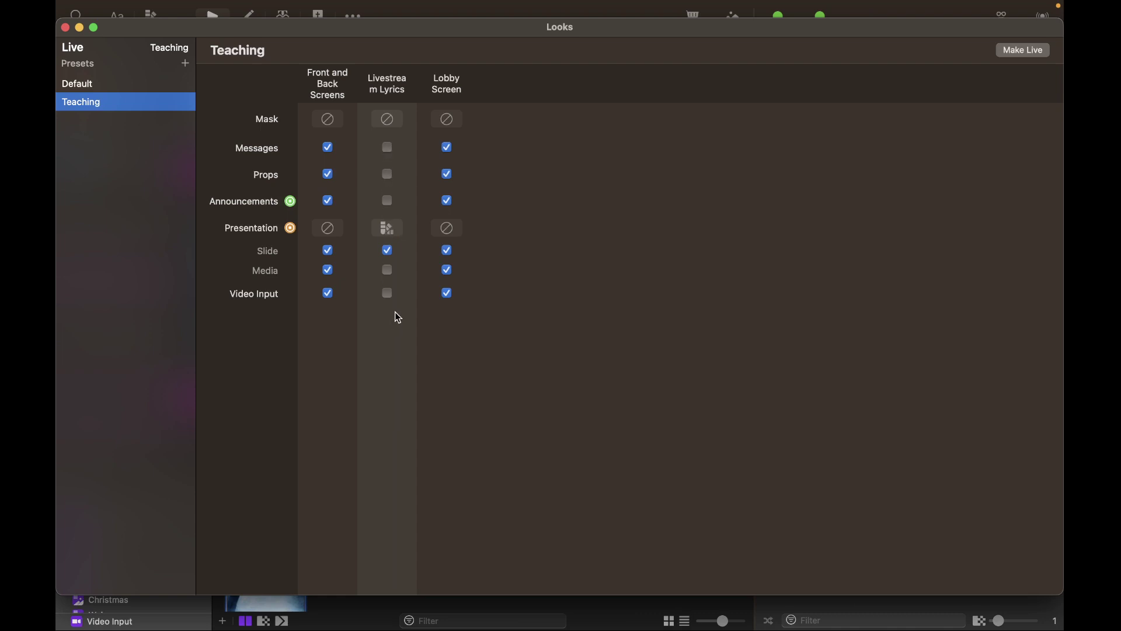
{"action": "left_click", "coordinate": [388, 228]}
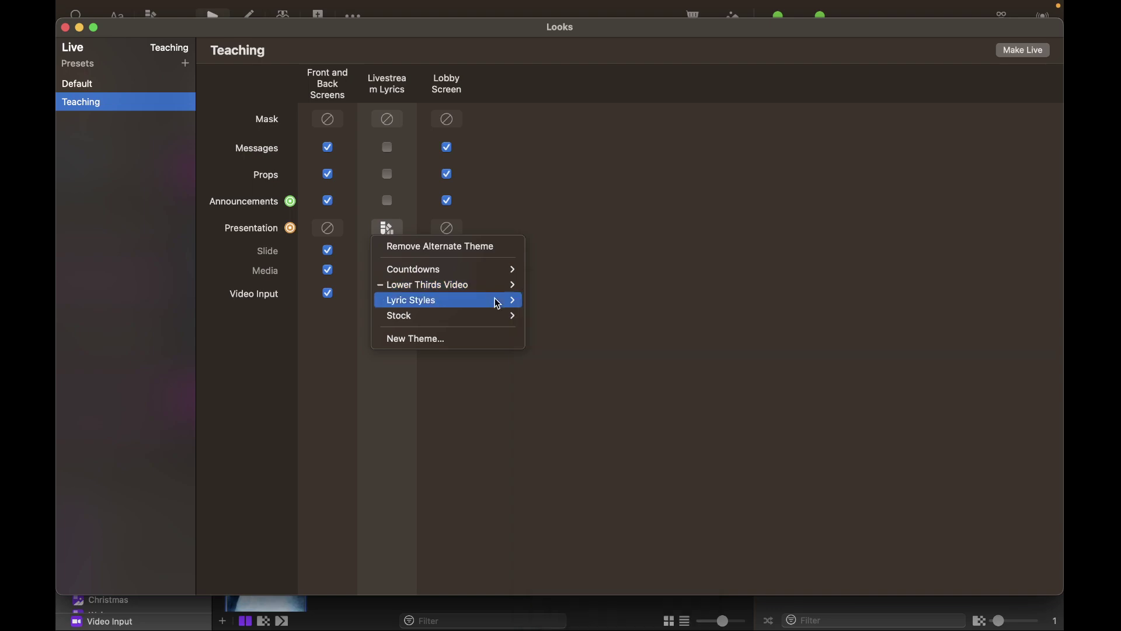
{"action": "left_click", "coordinate": [550, 209]}
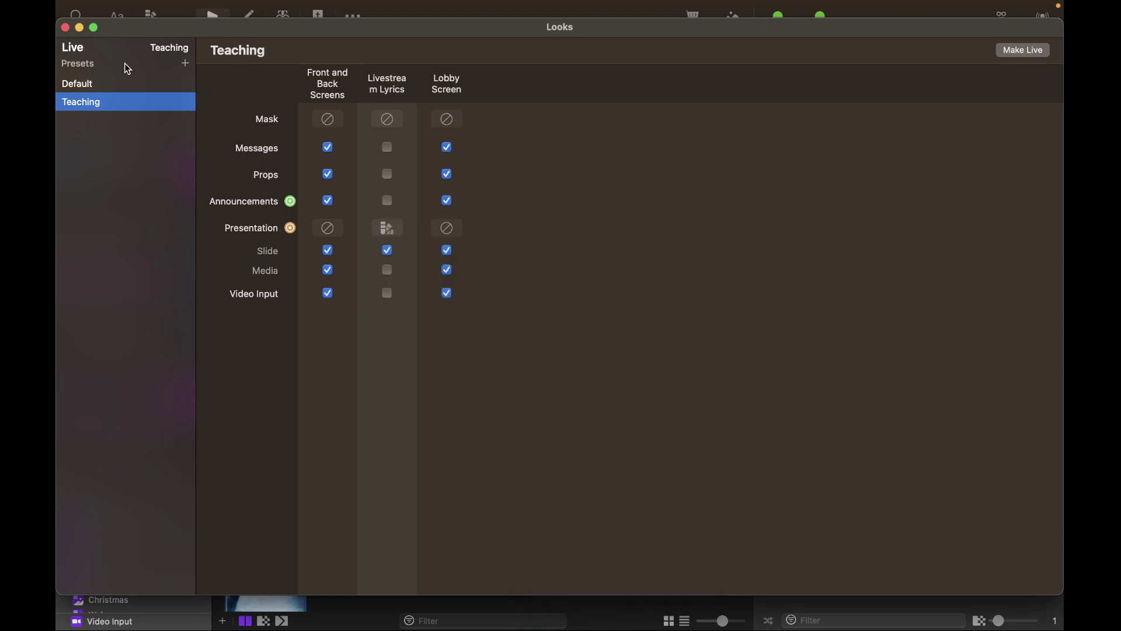
{"action": "left_click", "coordinate": [65, 27]}
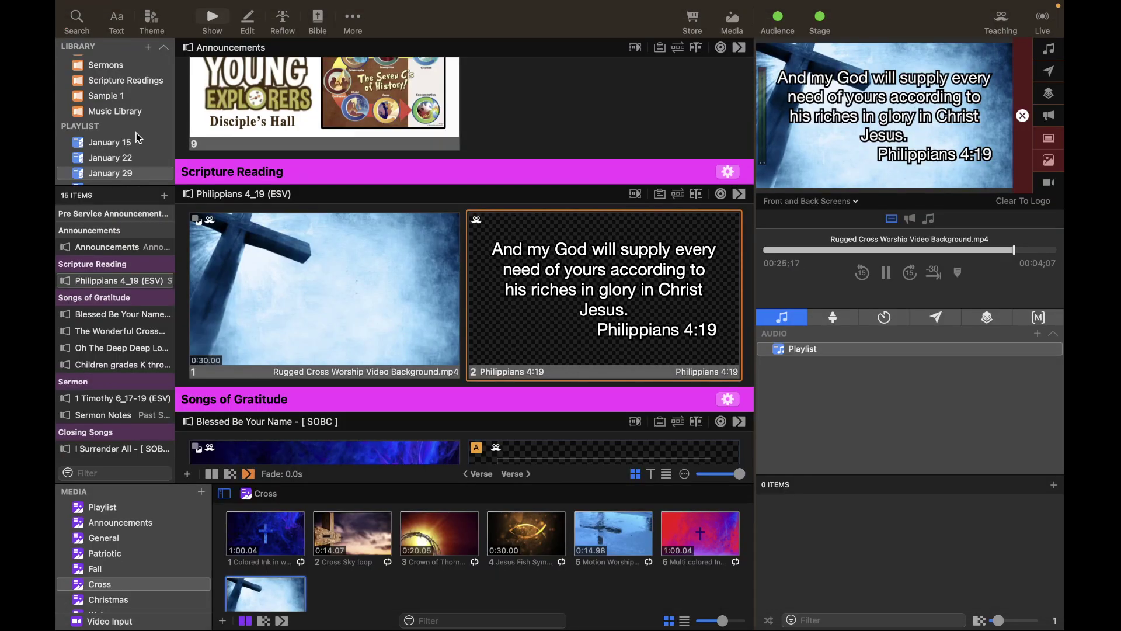
Step: Open the Theme Editor and look through the Lower Thirds Video theme slides, including Livestream Teaching
{"action": "scroll", "coordinate": [293, 175], "scroll_direction": "up", "scroll_amount": 1}
{"action": "left_click", "coordinate": [353, 18]}
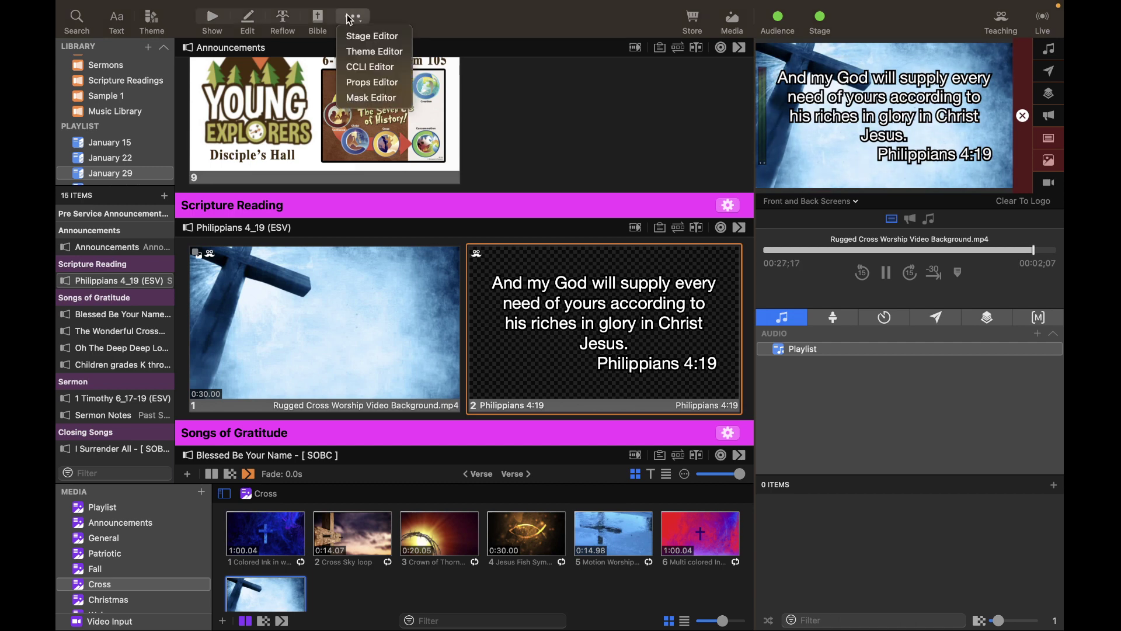
{"action": "left_click", "coordinate": [370, 50]}
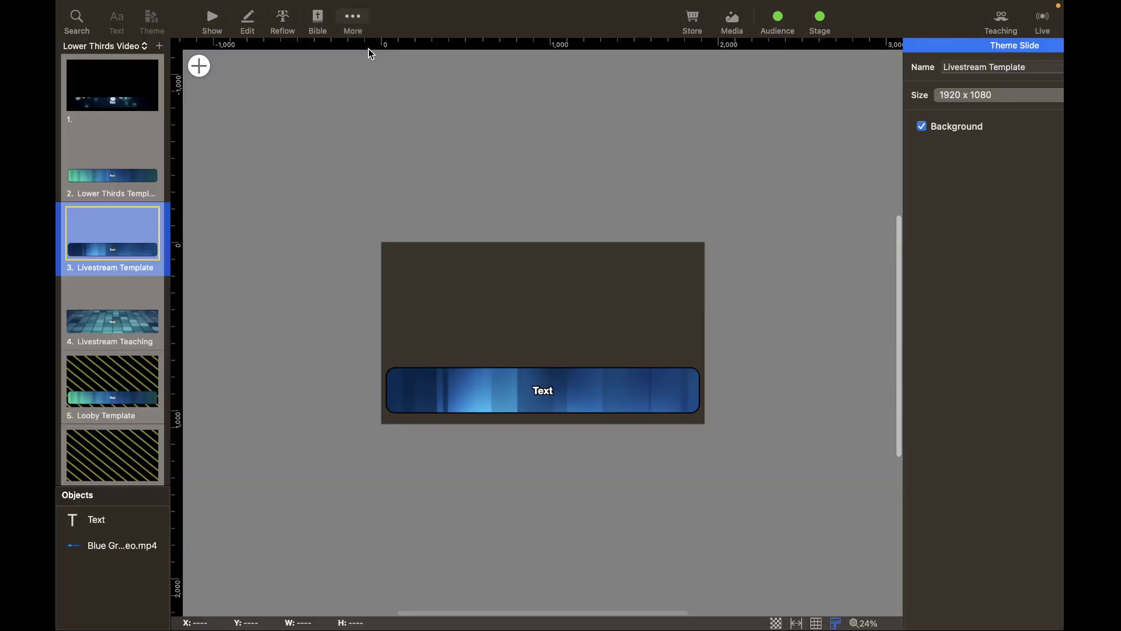
{"action": "left_click", "coordinate": [143, 307]}
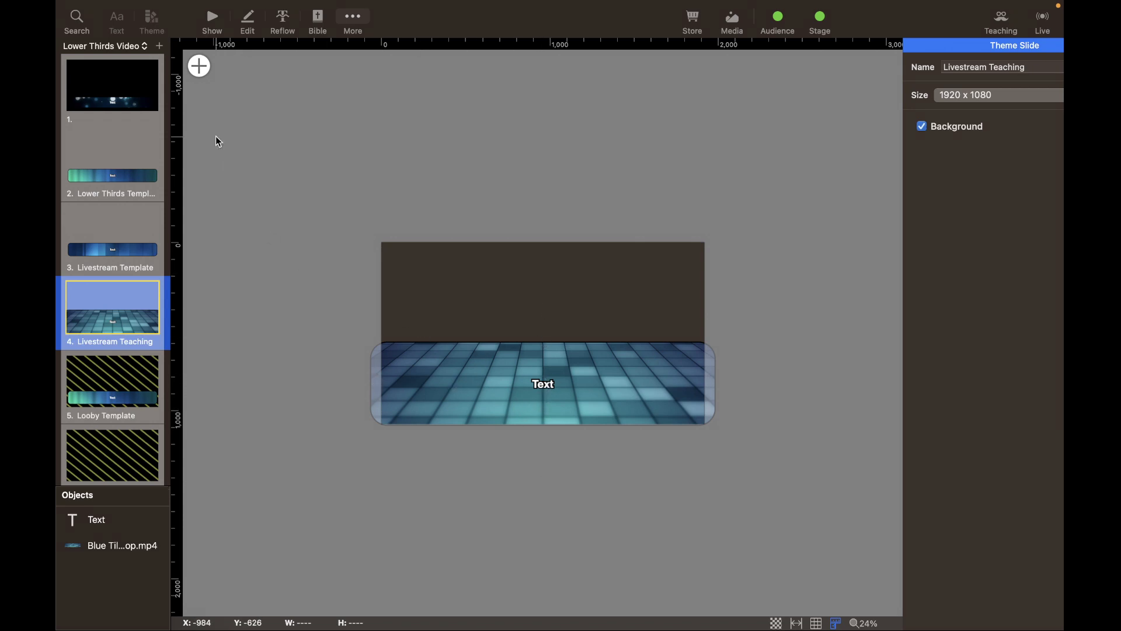
{"action": "scroll", "coordinate": [114, 173], "scroll_direction": "down", "scroll_amount": 5}
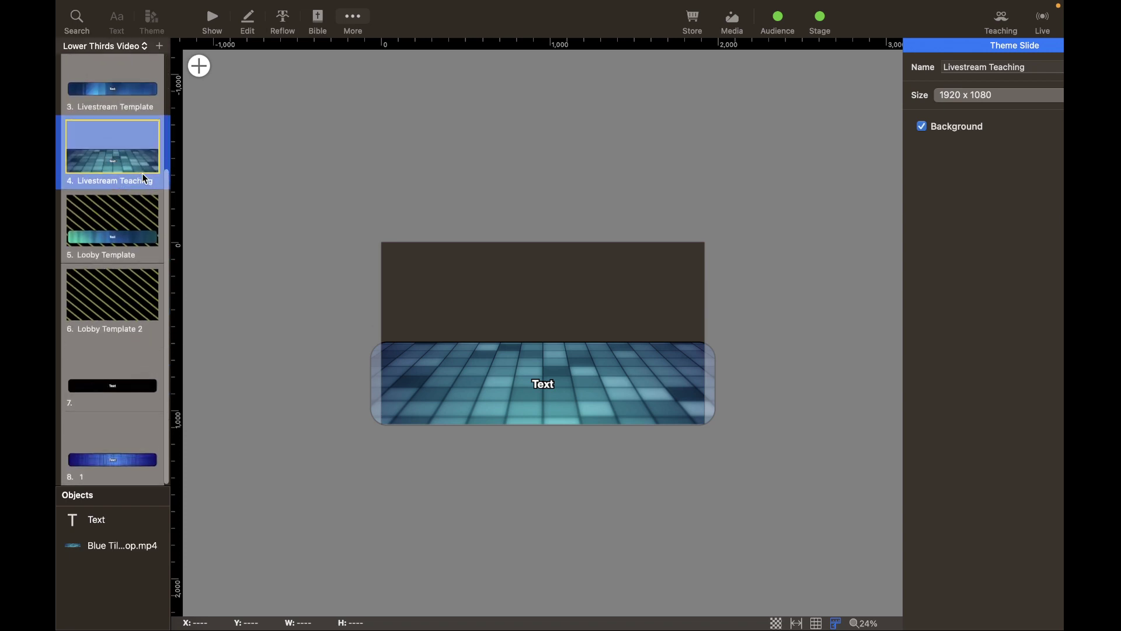
Step: Add a new slide to the Lower Thirds Video theme with a rounded rectangle about 1800 × 242 across its lower part
{"action": "left_click", "coordinate": [160, 48]}
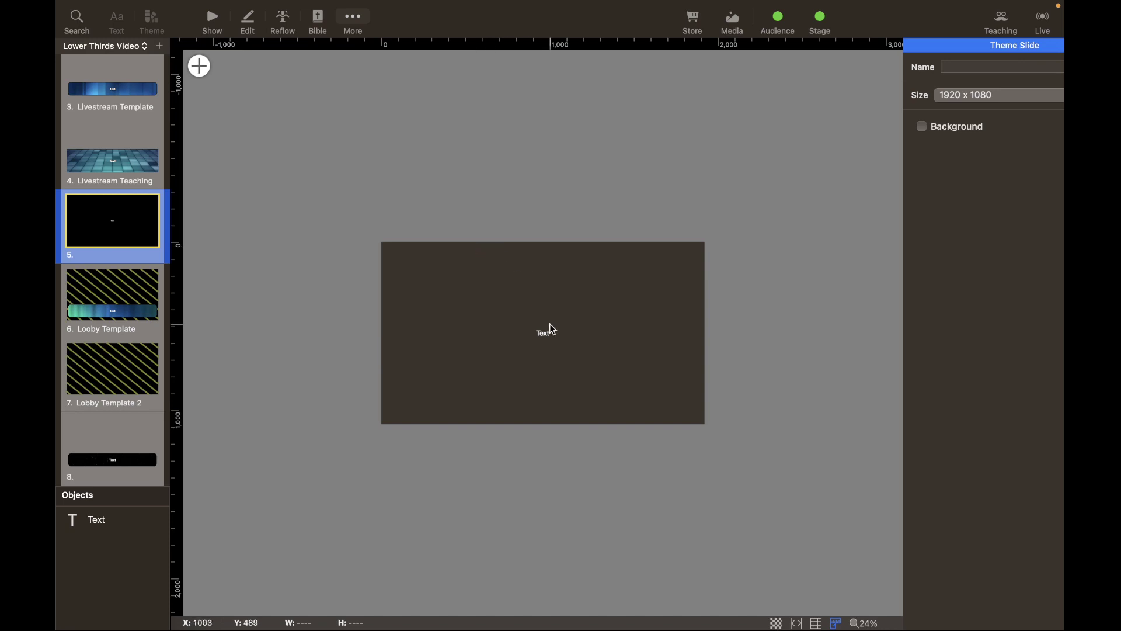
{"action": "left_click", "coordinate": [199, 66]}
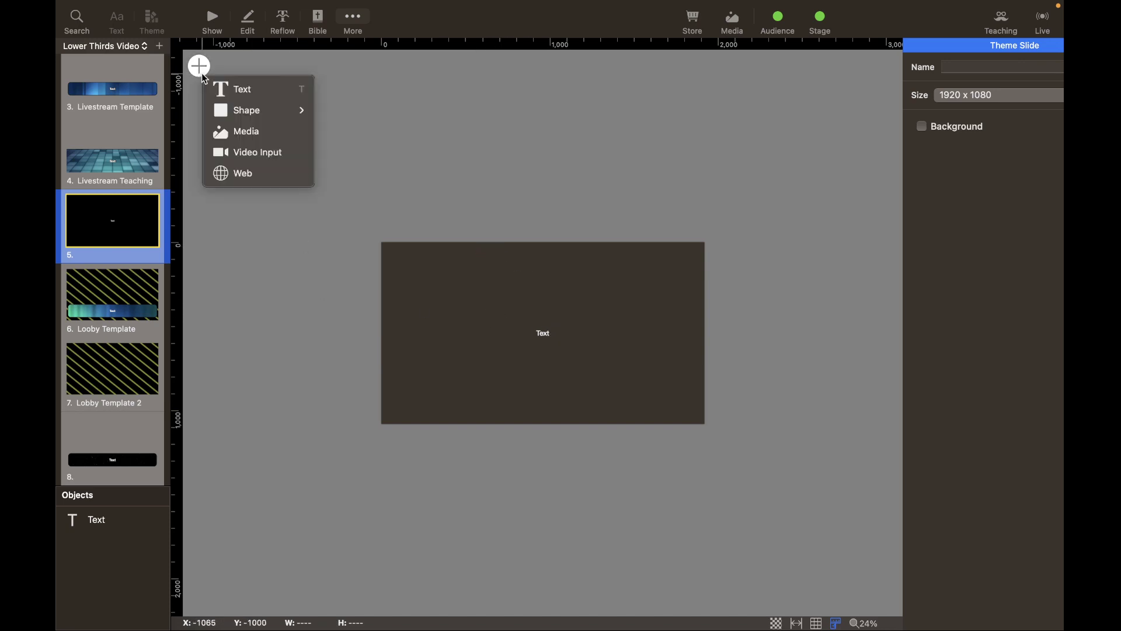
{"action": "mouse_move", "coordinate": [256, 111]}
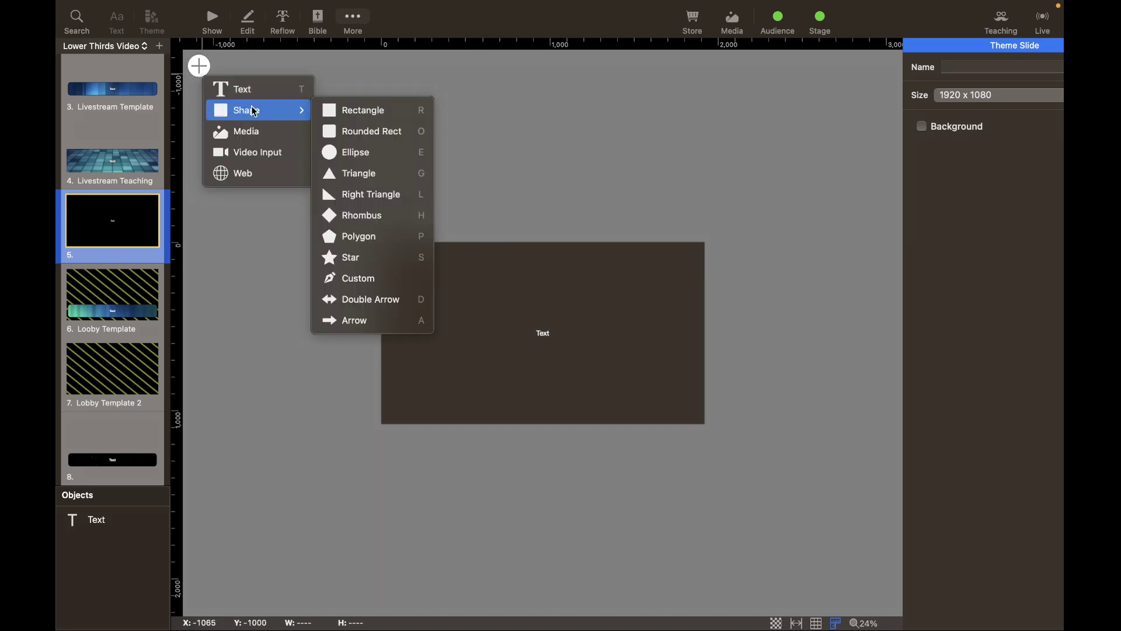
{"action": "left_click", "coordinate": [352, 132]}
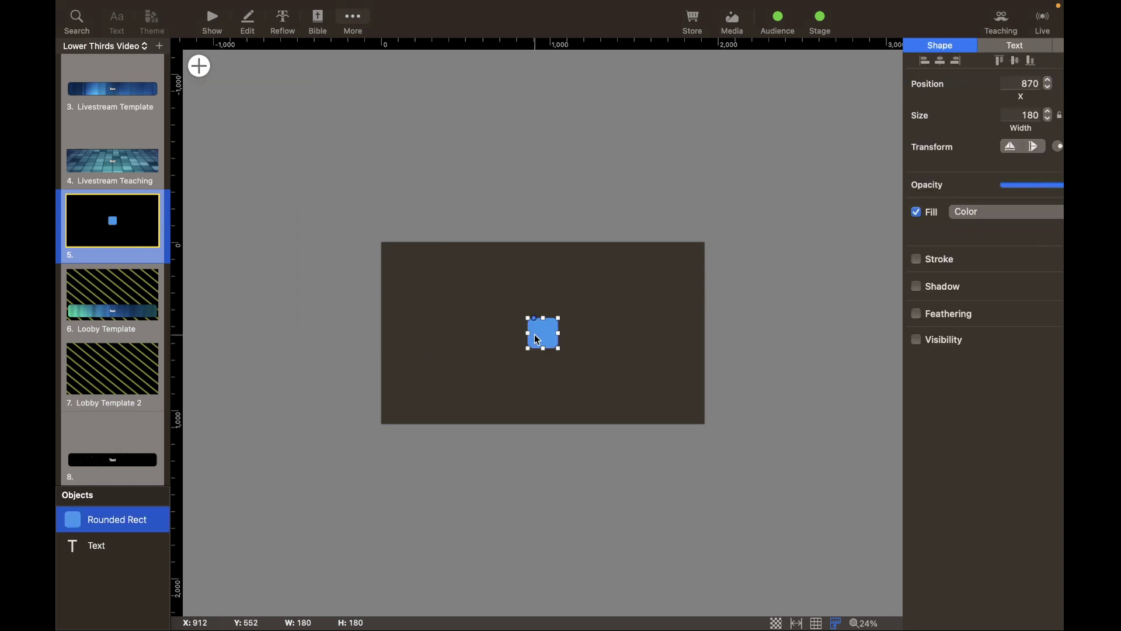
{"action": "left_click_drag", "start_coordinate": [533, 339], "coordinate": [646, 394]}
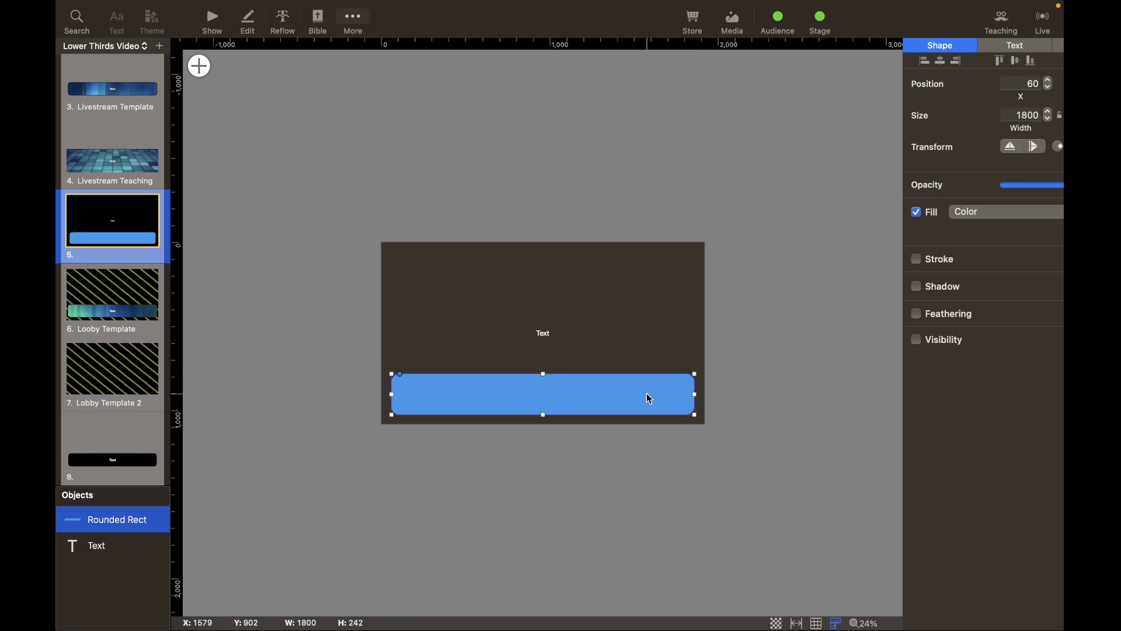
{"action": "left_click", "coordinate": [765, 354]}
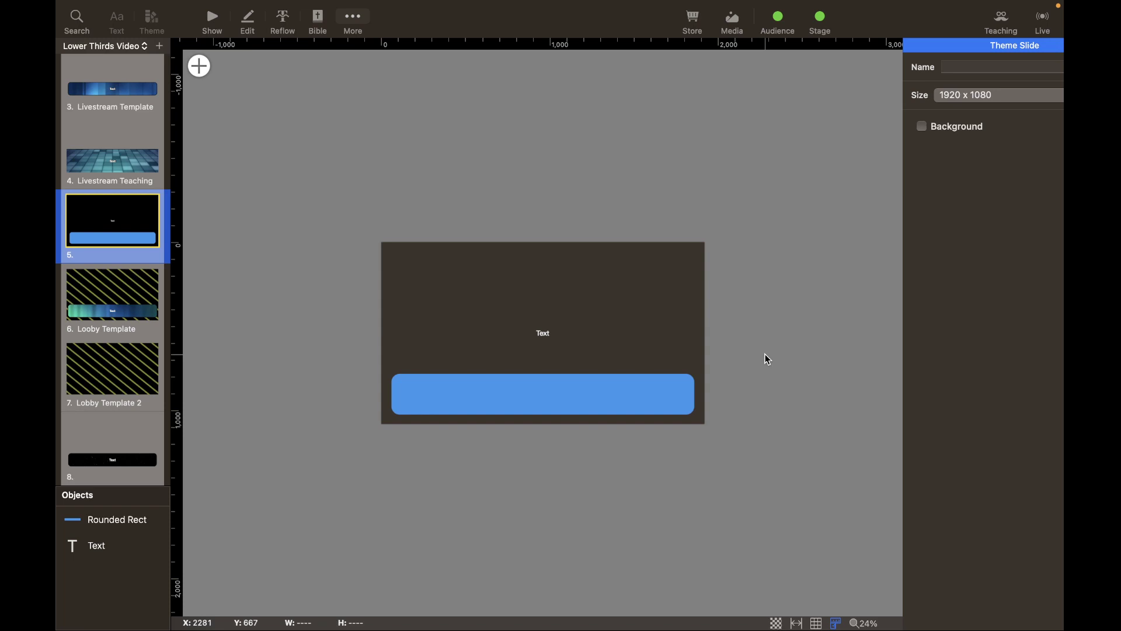
Step: Bring the new slide's text object in front of the rounded rectangle
{"action": "mouse_move", "coordinate": [554, 333]}
{"action": "left_mouse_down"}
{"action": "mouse_move", "coordinate": [544, 390]}
{"action": "mouse_move", "coordinate": [547, 340]}
{"action": "left_mouse_up"}
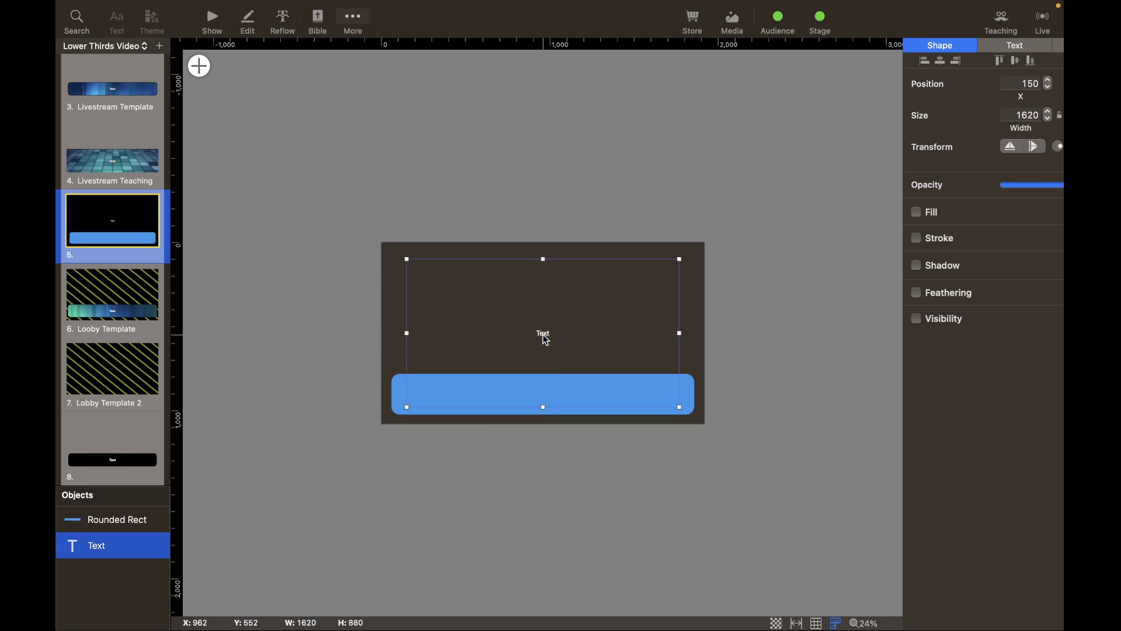
{"action": "right_click", "coordinate": [547, 341]}
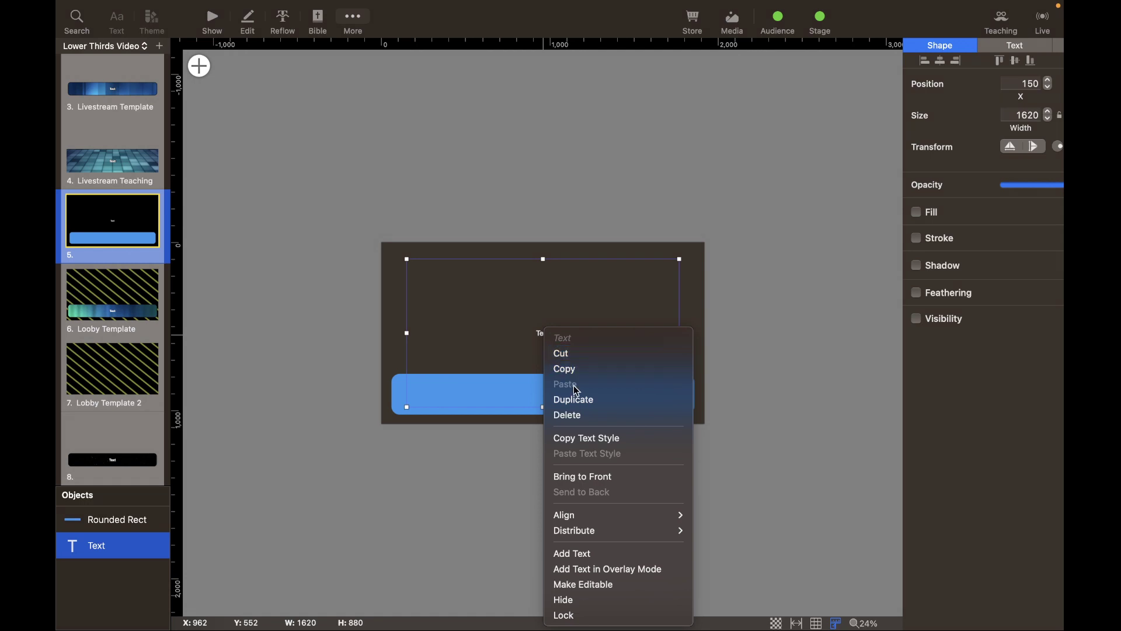
{"action": "mouse_move", "coordinate": [598, 516]}
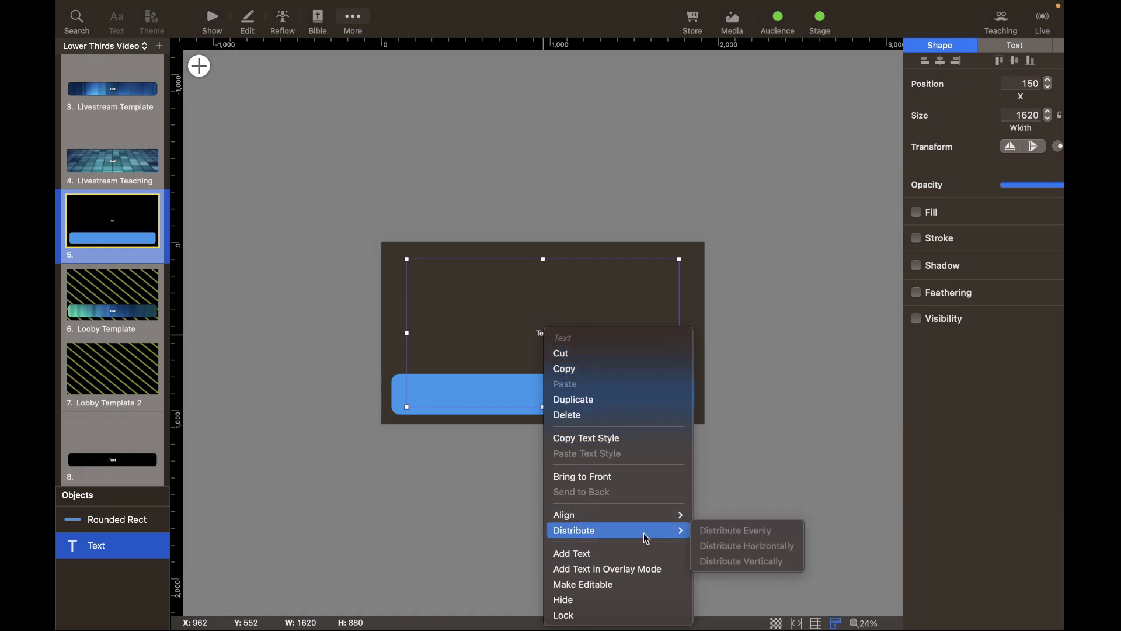
{"action": "mouse_move", "coordinate": [643, 517]}
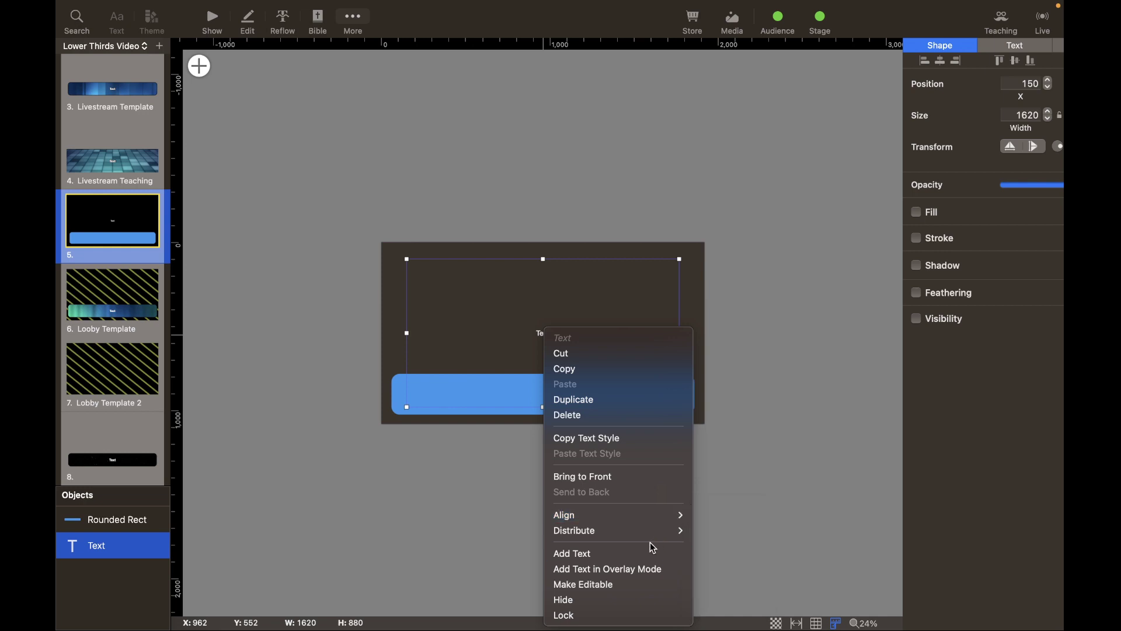
{"action": "left_click", "coordinate": [601, 477]}
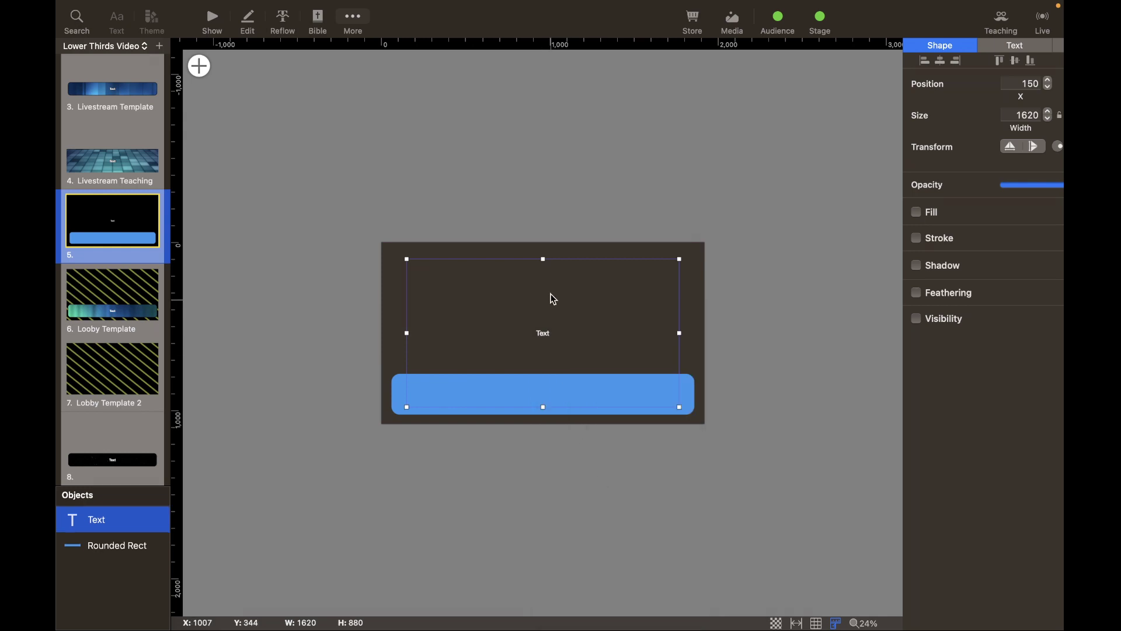
Step: Move the text box down onto the rounded rectangle and resize it to about 1693 × 208
{"action": "left_click_drag", "start_coordinate": [551, 296], "coordinate": [553, 351]}
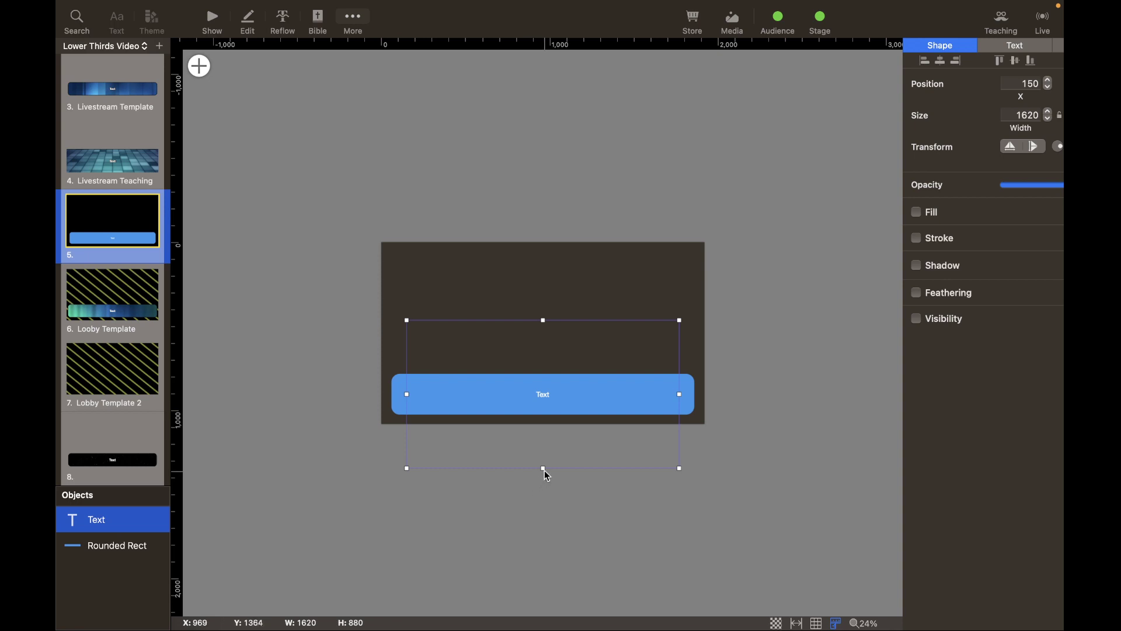
{"action": "left_click_drag", "start_coordinate": [543, 469], "coordinate": [570, 402]}
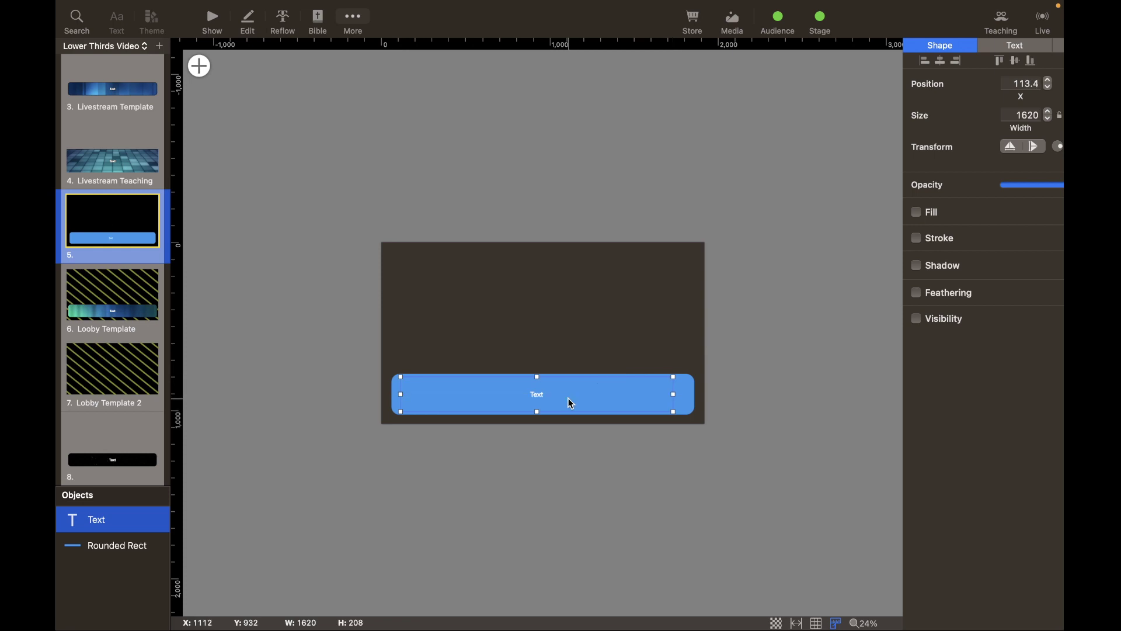
{"action": "left_click_drag", "start_coordinate": [674, 394], "coordinate": [686, 395]}
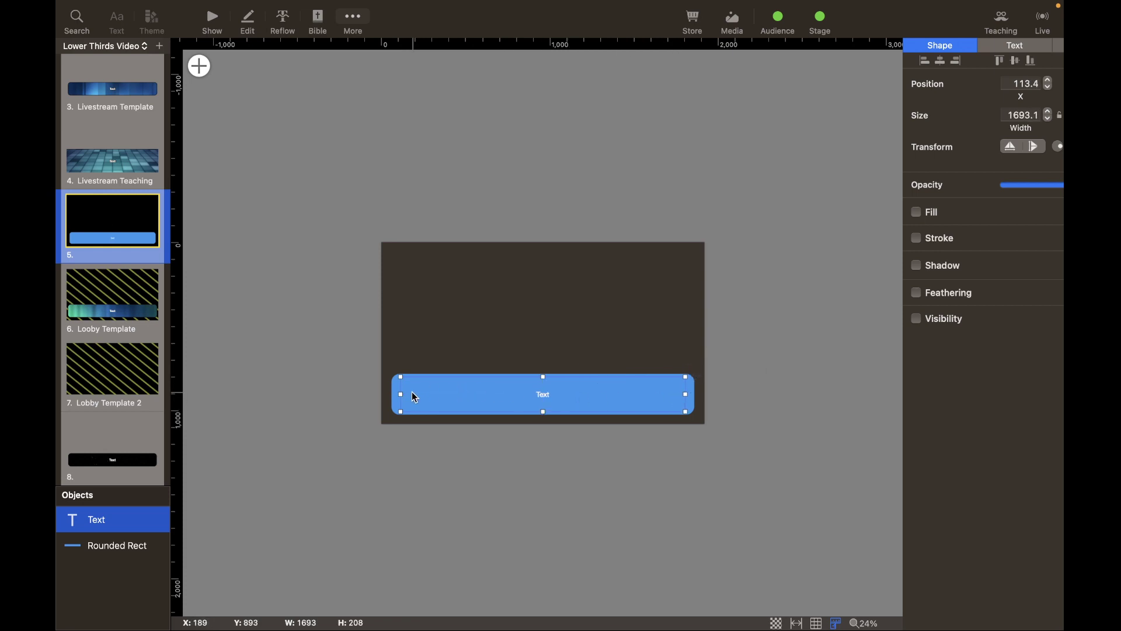
{"action": "left_click_drag", "start_coordinate": [400, 395], "coordinate": [396, 395]}
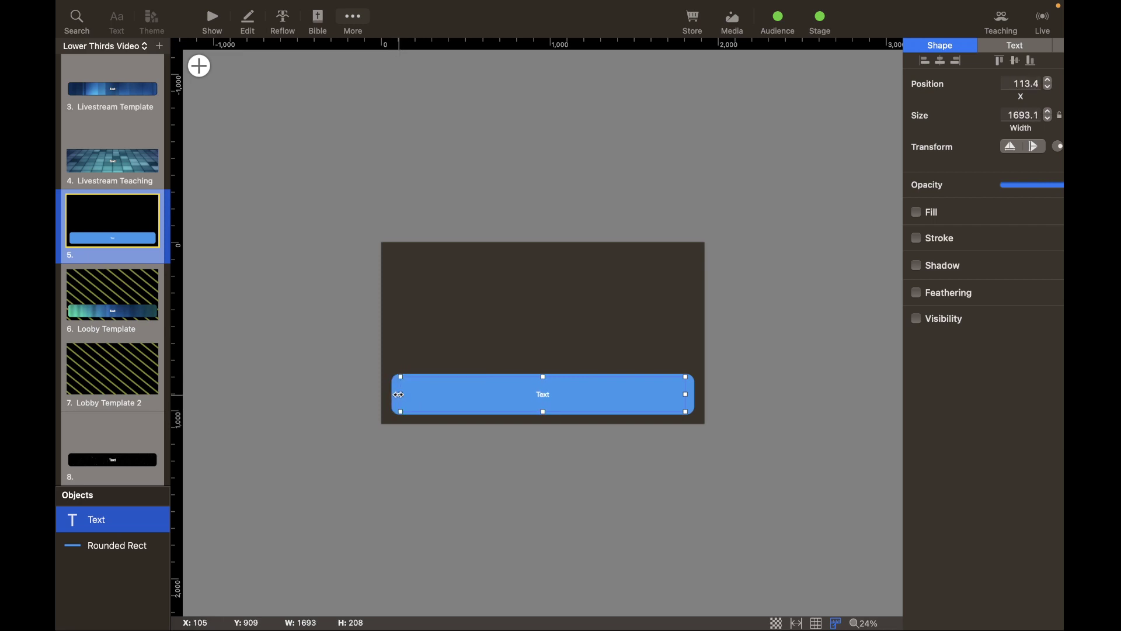
Step: Widen the rounded rectangle on both sides to about 1861, leaving a narrow margin to the slide's edges
{"action": "left_click", "coordinate": [693, 395]}
{"action": "left_click_drag", "start_coordinate": [695, 394], "coordinate": [701, 394]}
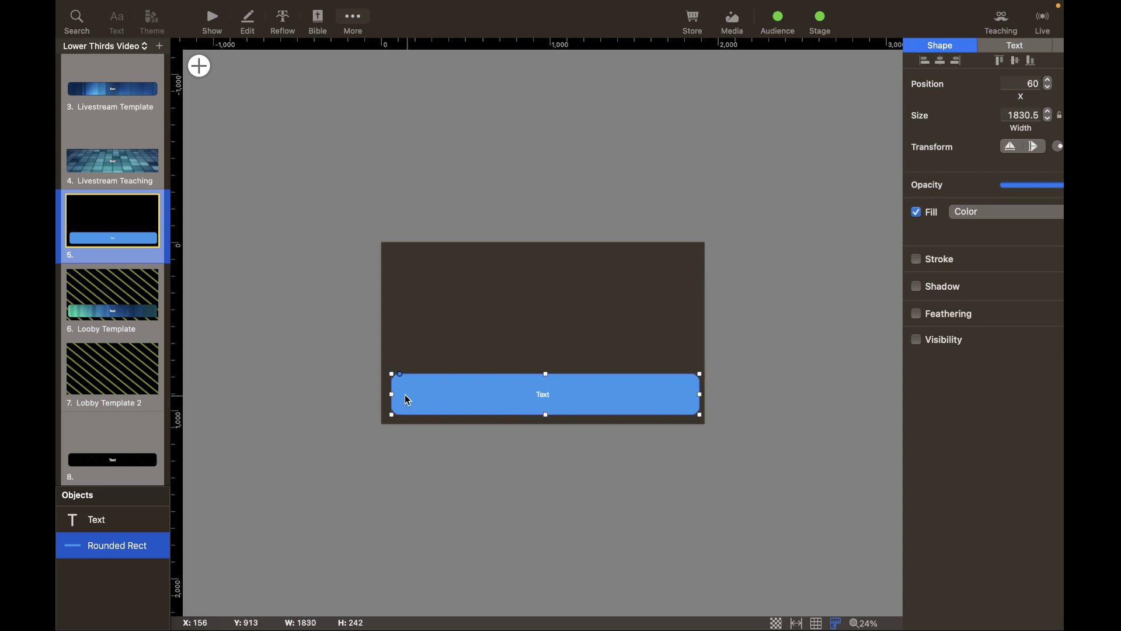
{"action": "left_click_drag", "start_coordinate": [396, 403], "coordinate": [390, 403]}
{"action": "left_click_drag", "start_coordinate": [482, 406], "coordinate": [482, 405]}
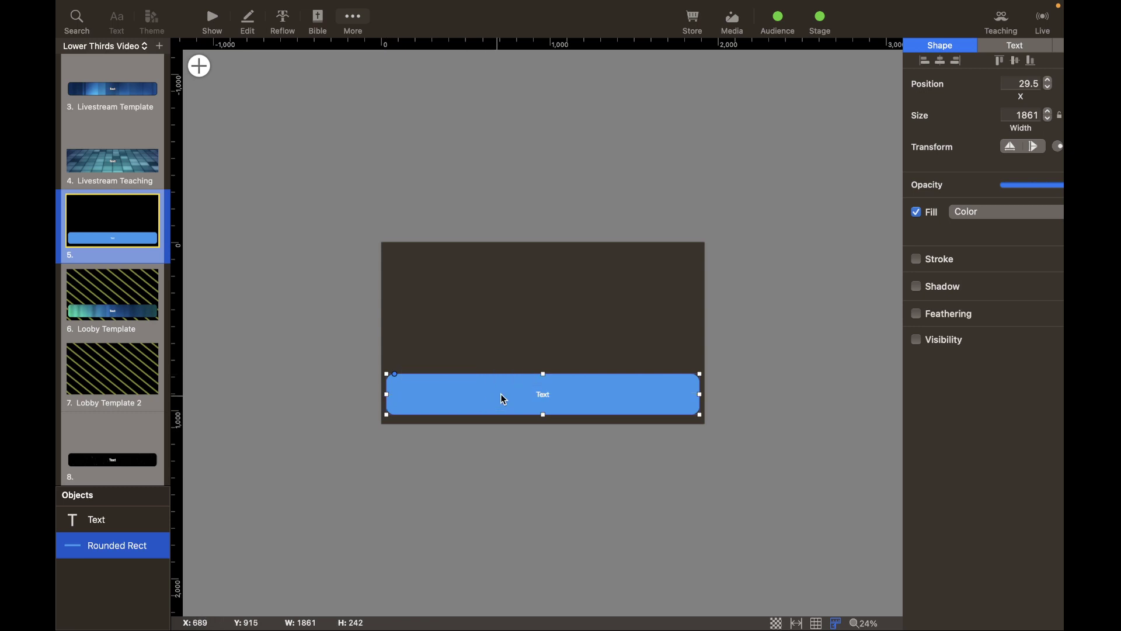
Step: Widen the text box on both sides to about 1790 so it nearly spans the rounded rectangle
{"action": "left_click", "coordinate": [541, 477]}
{"action": "left_click", "coordinate": [548, 403]}
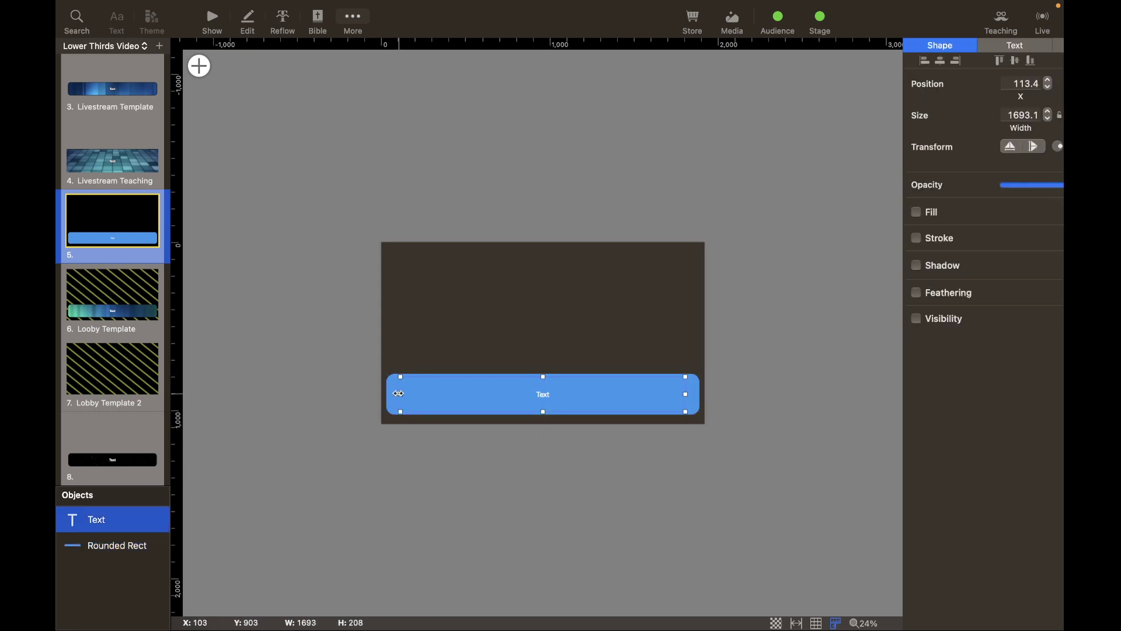
{"action": "left_click_drag", "start_coordinate": [400, 393], "coordinate": [392, 394]}
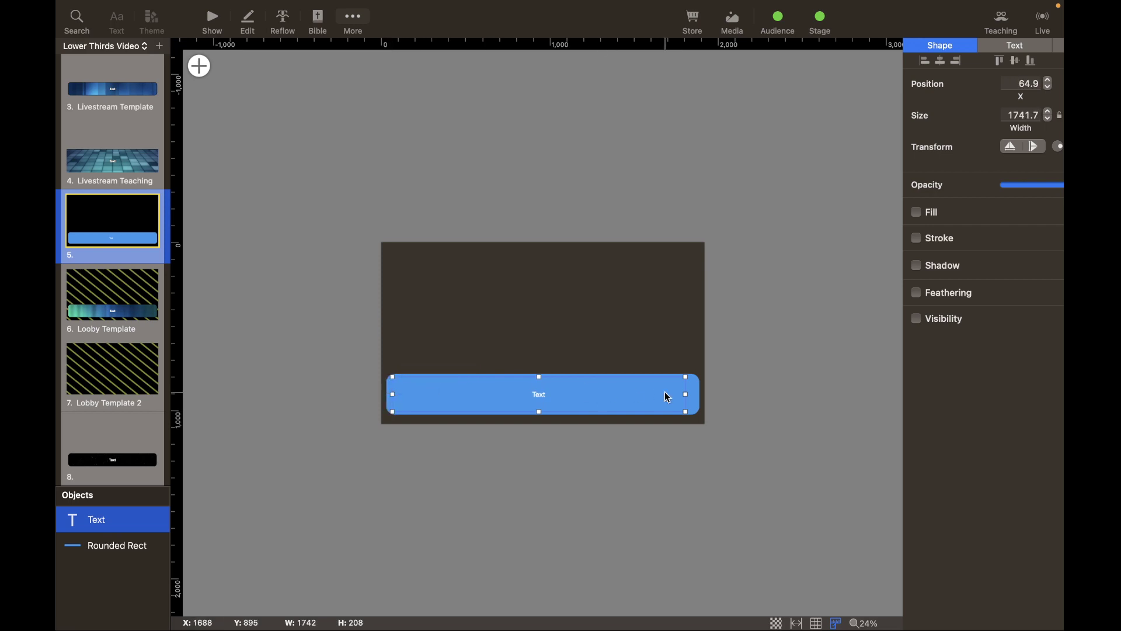
{"action": "left_click_drag", "start_coordinate": [686, 394], "coordinate": [693, 394]}
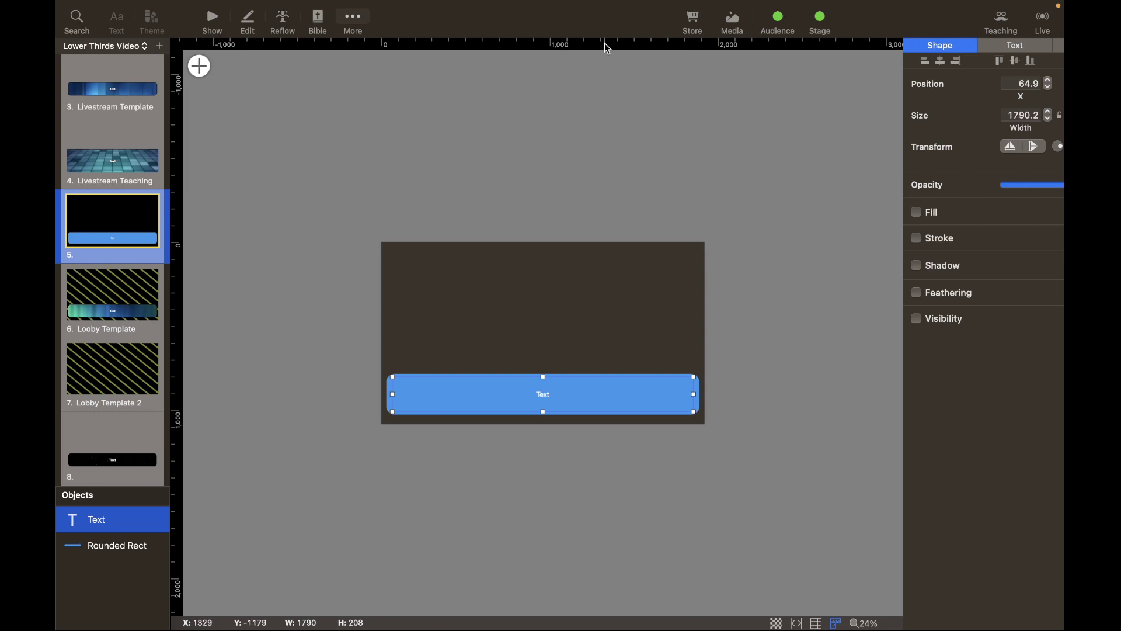
Step: Take the window out of full screen and format the slide's text as Helvetica Neue at size 65
{"action": "mouse_move", "coordinate": [590, 3]}
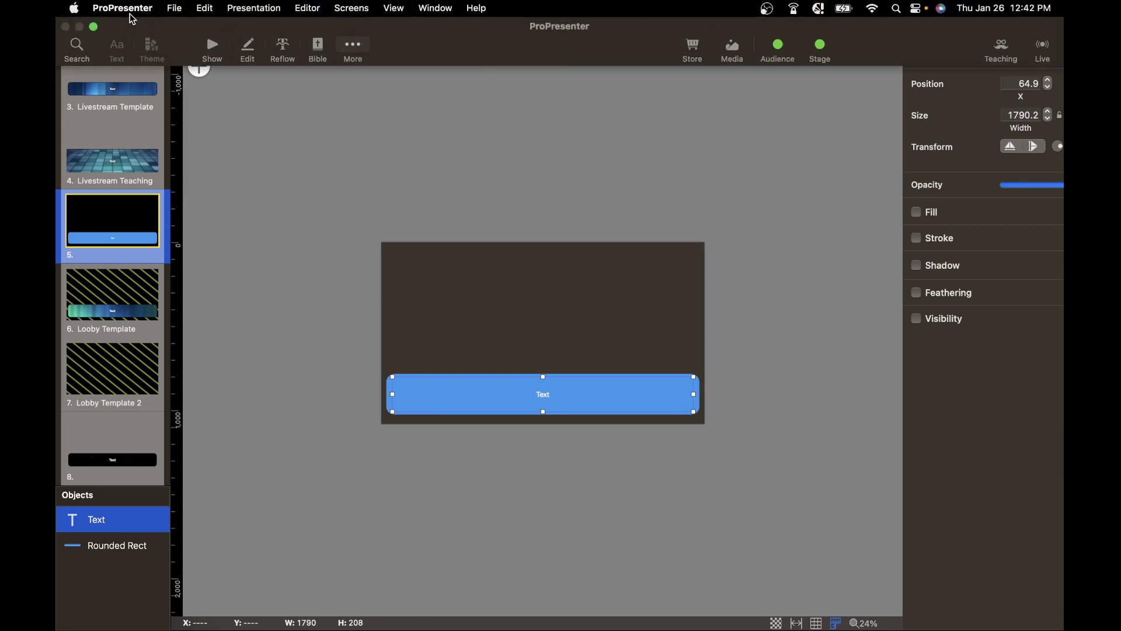
{"action": "left_click", "coordinate": [94, 27]}
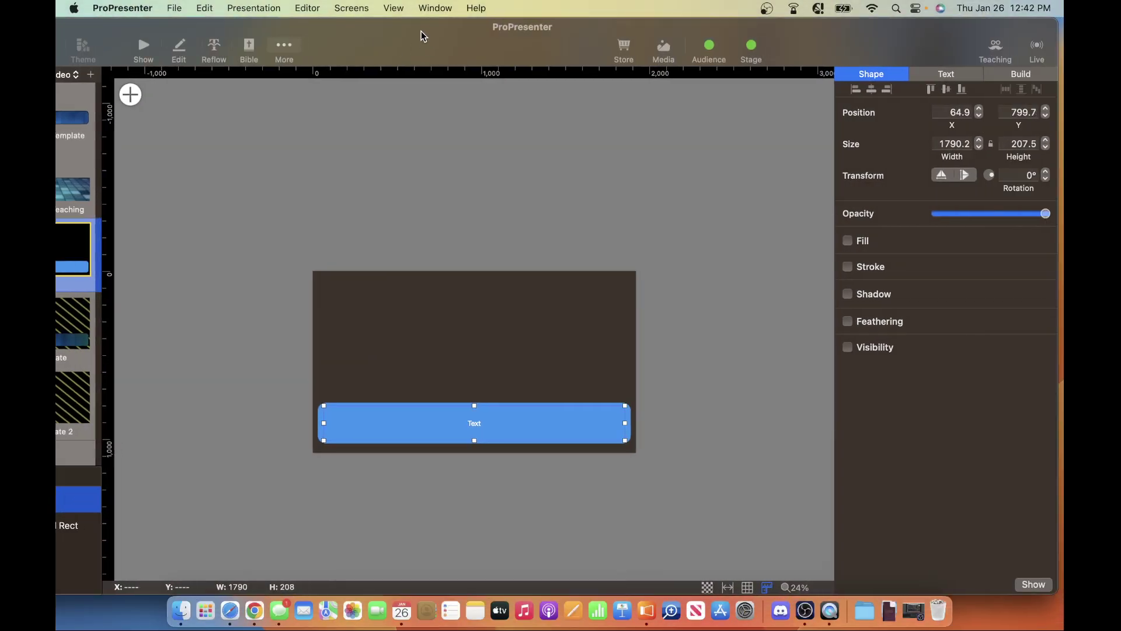
{"action": "left_click_drag", "start_coordinate": [421, 31], "coordinate": [352, 42]}
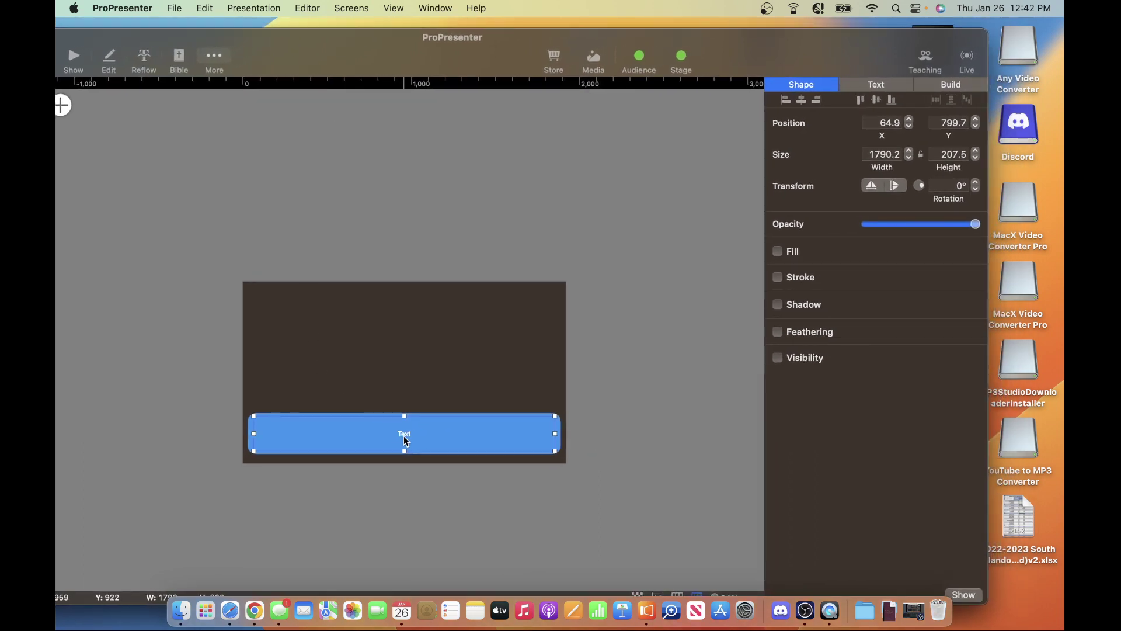
{"action": "left_click", "coordinate": [873, 88]}
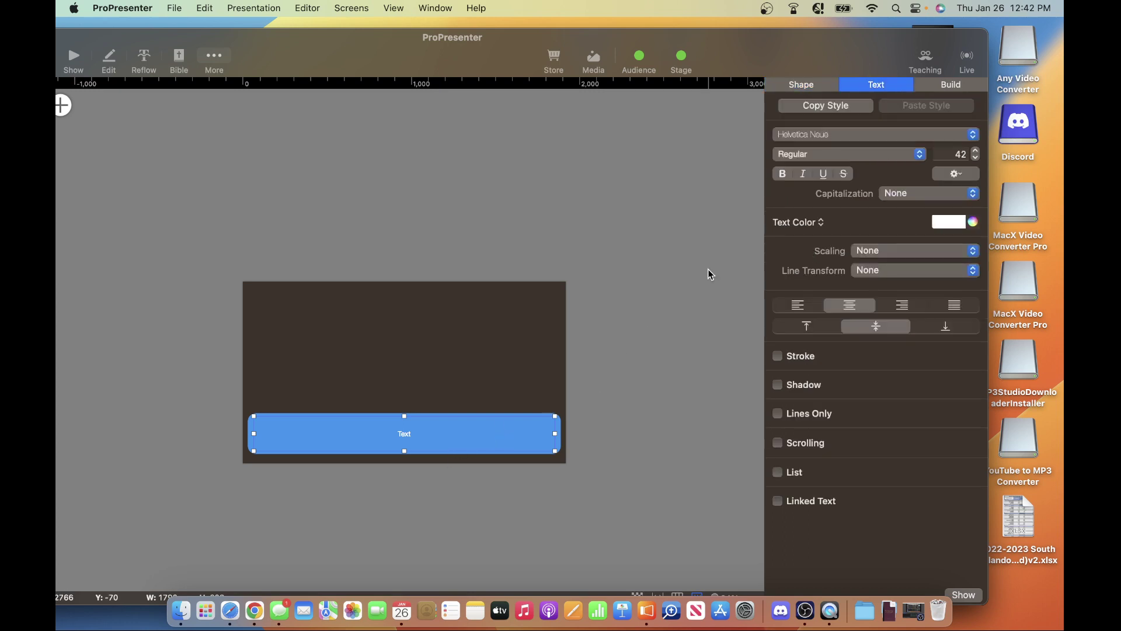
{"action": "left_click", "coordinate": [954, 155]}
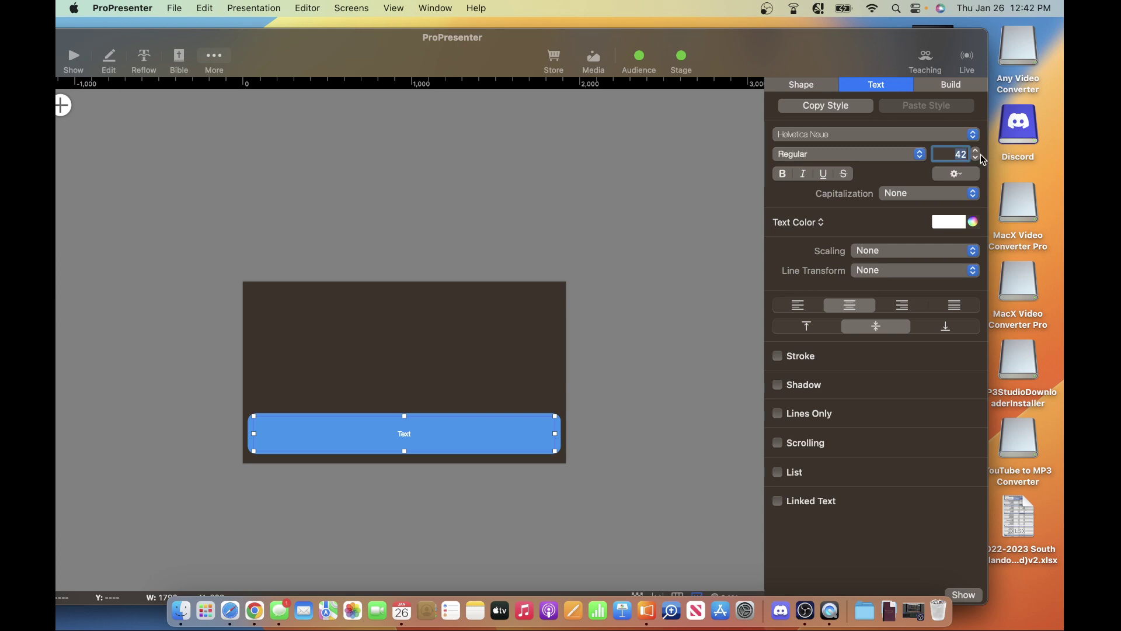
{"action": "type", "text": "65"}
{"action": "key", "text": "Return"}
{"action": "left_click", "coordinate": [850, 136]}
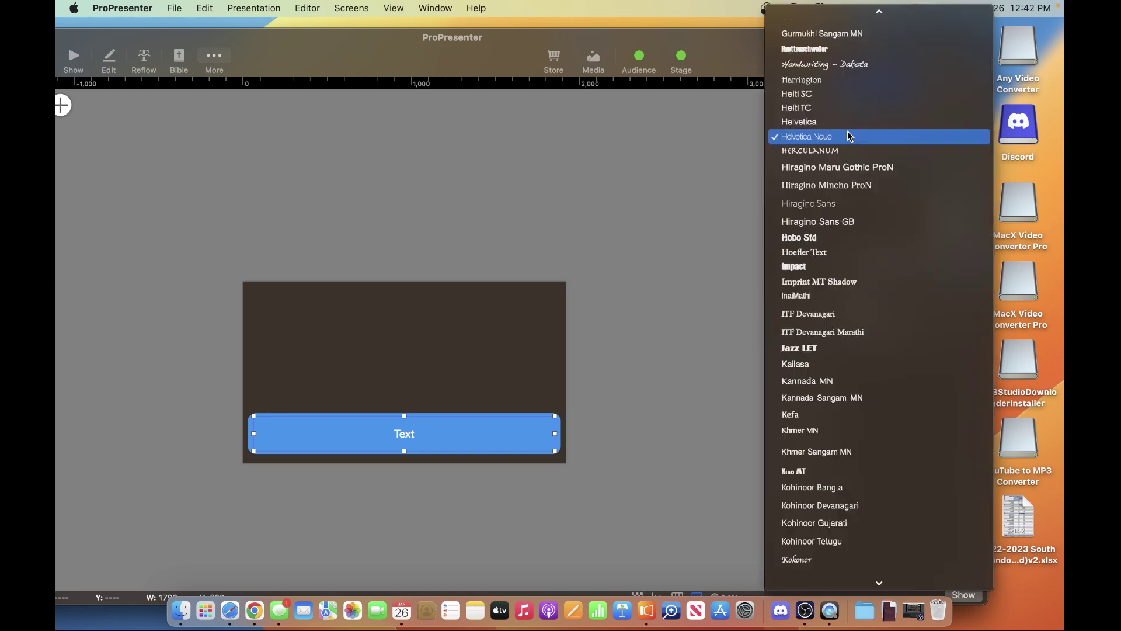
{"action": "left_click", "coordinate": [848, 134]}
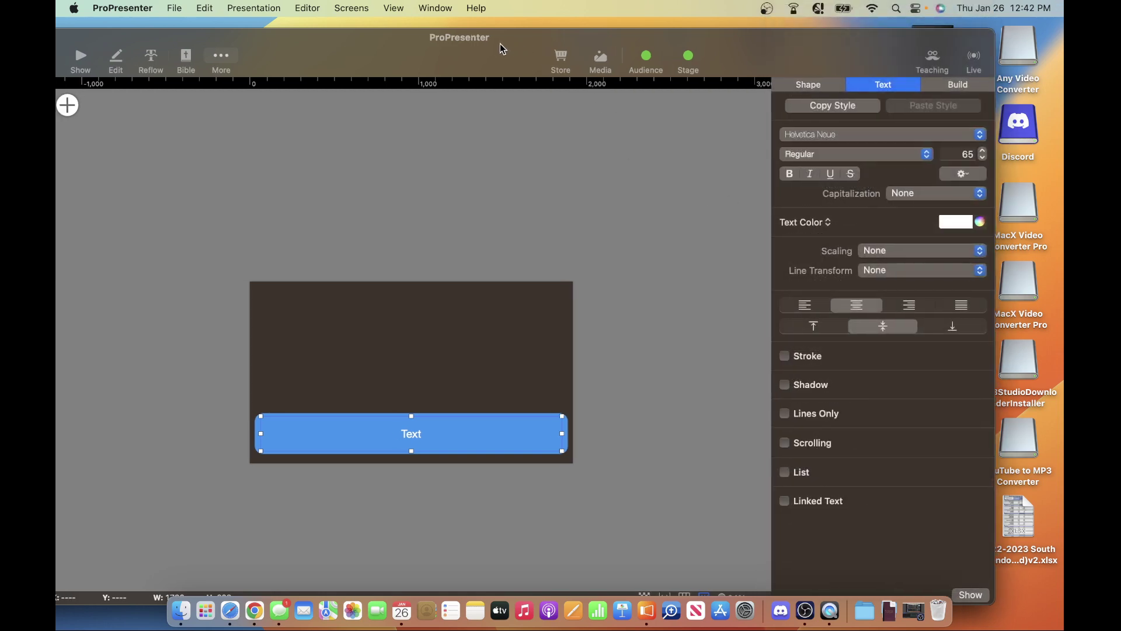
Step: Examine the font, size and stroke settings of the text on the Livestream Template slide
{"action": "double_click", "coordinate": [500, 44]}
{"action": "scroll", "coordinate": [137, 380], "scroll_direction": "down", "scroll_amount": 3}
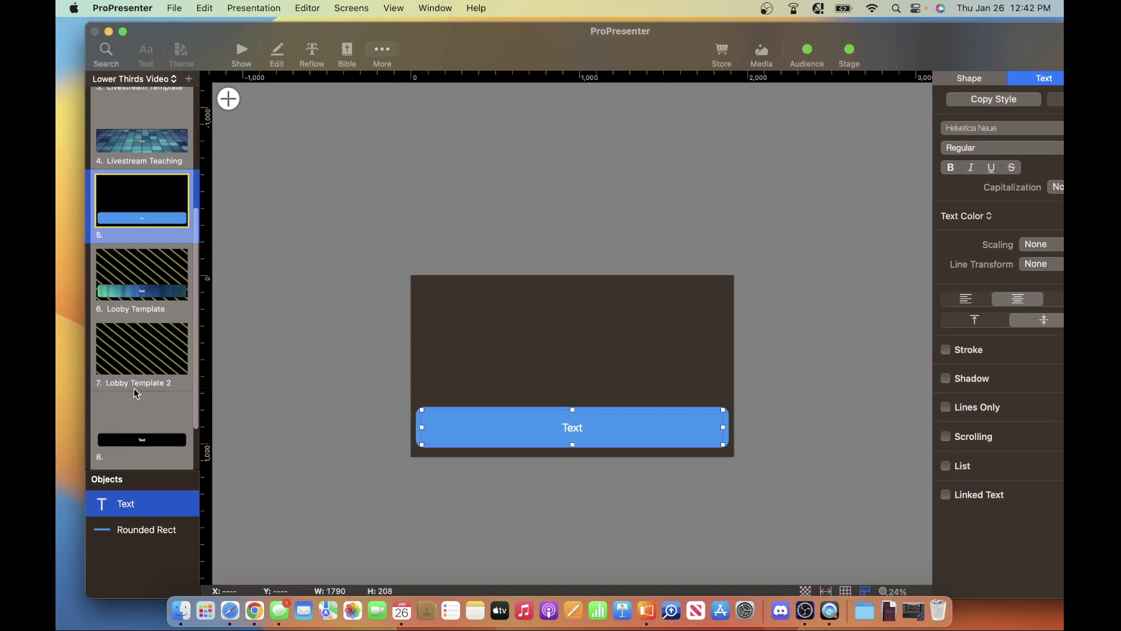
{"action": "scroll", "coordinate": [139, 356], "scroll_direction": "up", "scroll_amount": 5}
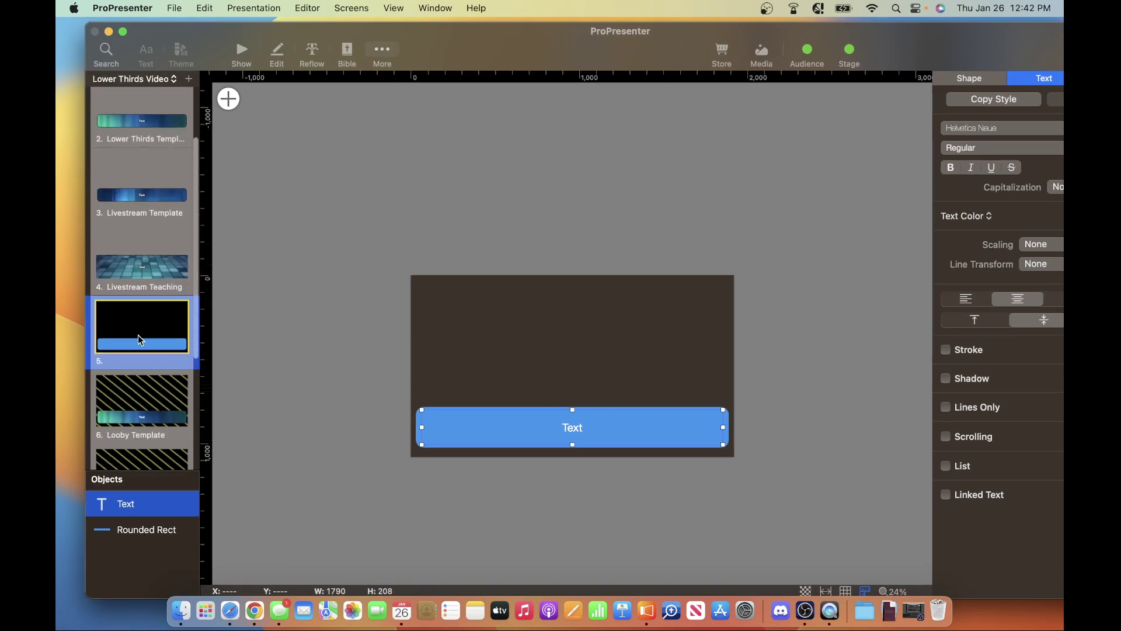
{"action": "left_click", "coordinate": [170, 202]}
{"action": "left_click_drag", "start_coordinate": [488, 50], "coordinate": [395, 71]}
{"action": "left_click", "coordinate": [523, 430]}
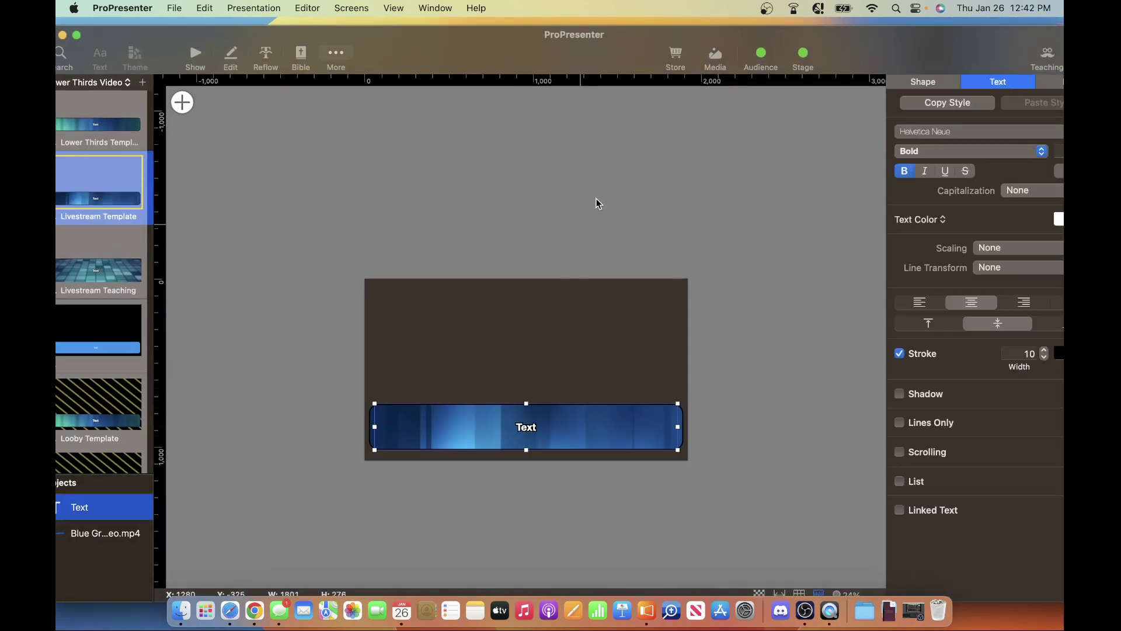
{"action": "left_click_drag", "start_coordinate": [639, 40], "coordinate": [545, 43]}
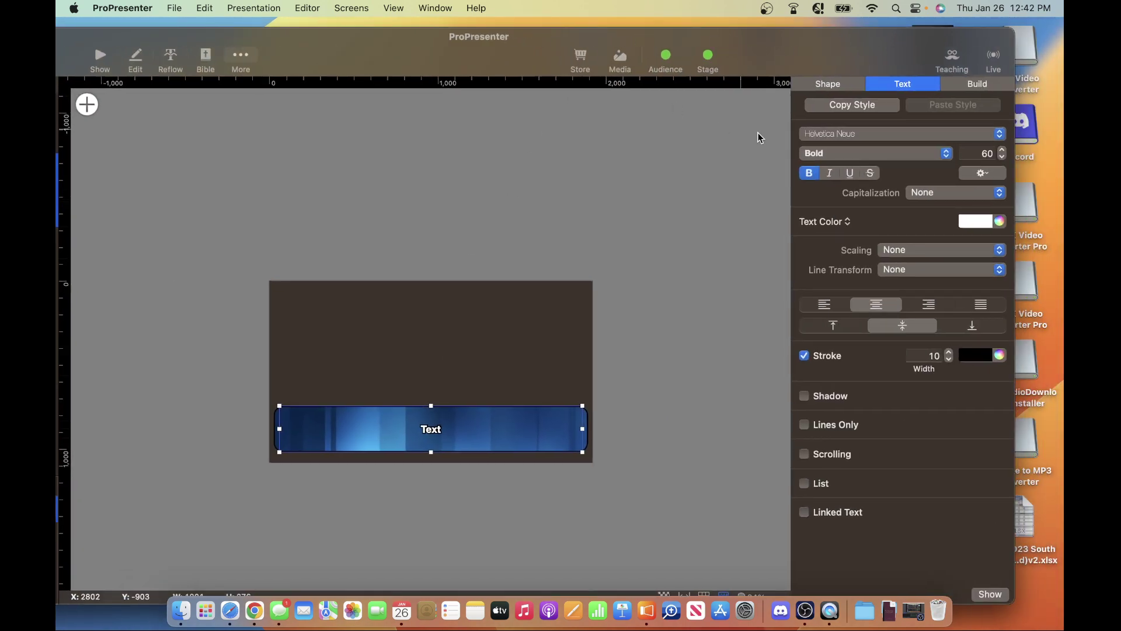
{"action": "left_click", "coordinate": [856, 134]}
{"action": "left_click", "coordinate": [741, 160]}
{"action": "left_click_drag", "start_coordinate": [533, 41], "coordinate": [724, 40]}
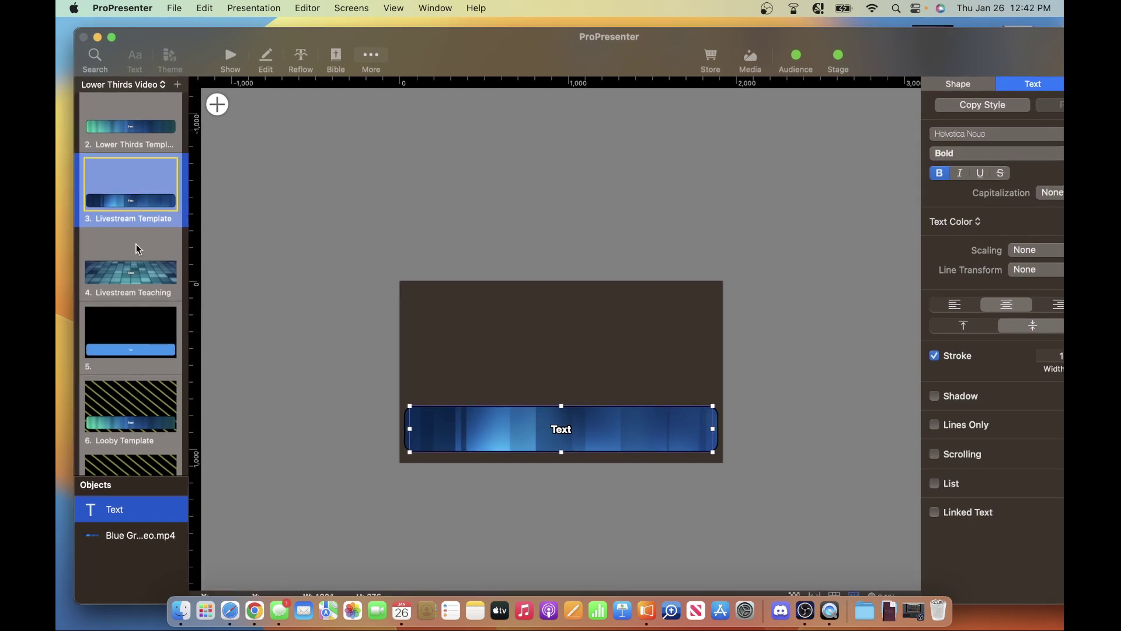
Step: Compare the new slide's text formatting with the font weight, size and stroke used on the Livestream Template slide
{"action": "left_click", "coordinate": [128, 327]}
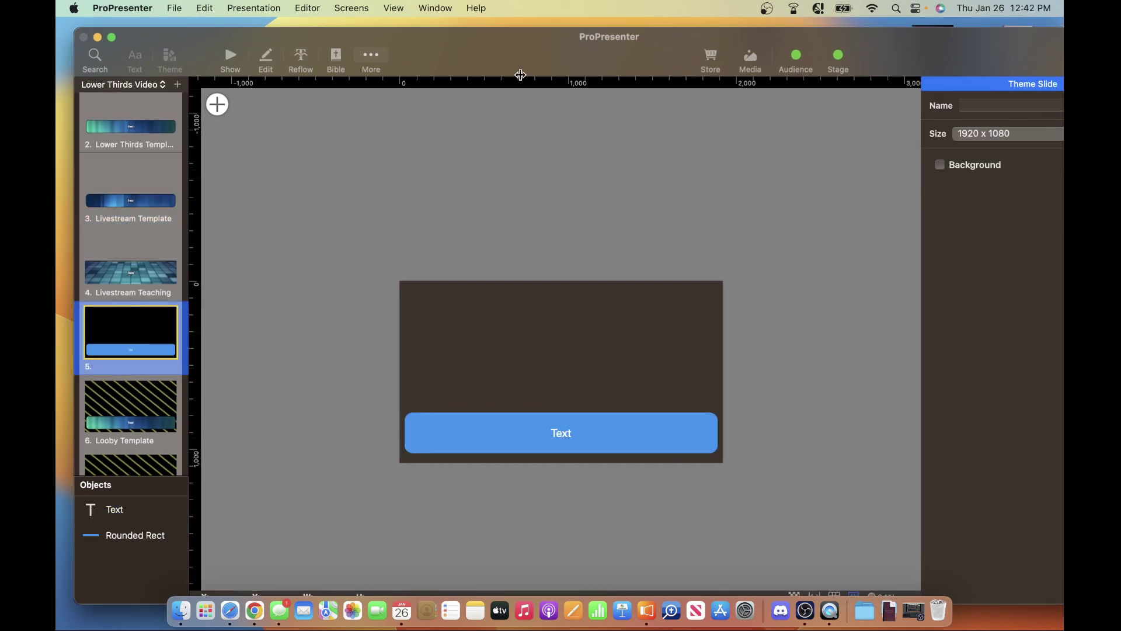
{"action": "left_click_drag", "start_coordinate": [520, 75], "coordinate": [394, 47]}
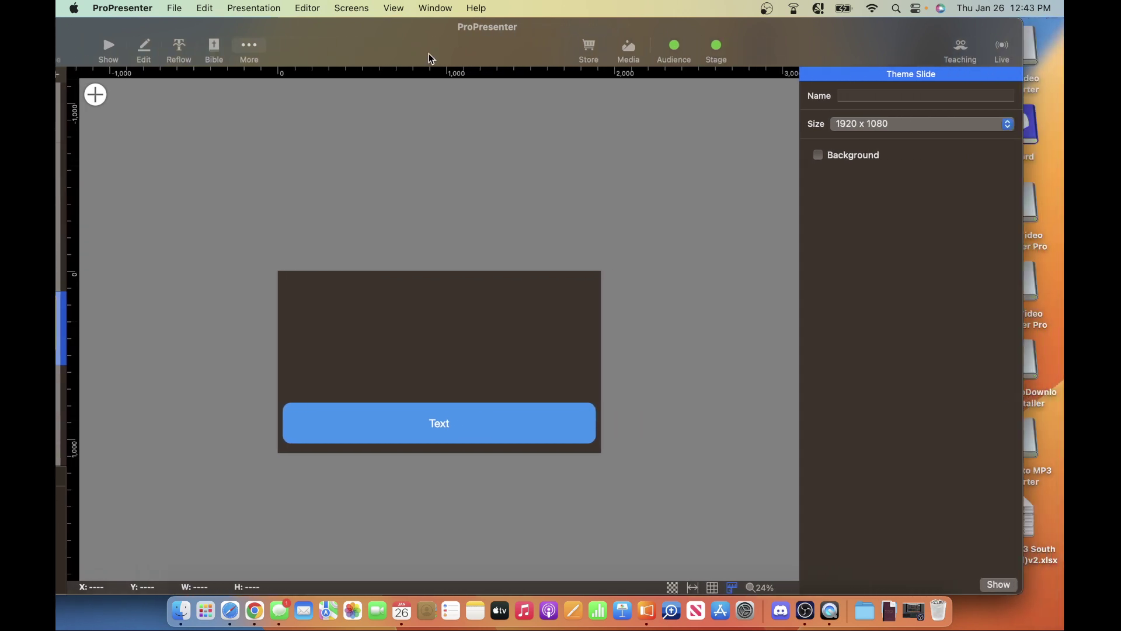
{"action": "left_click", "coordinate": [446, 428]}
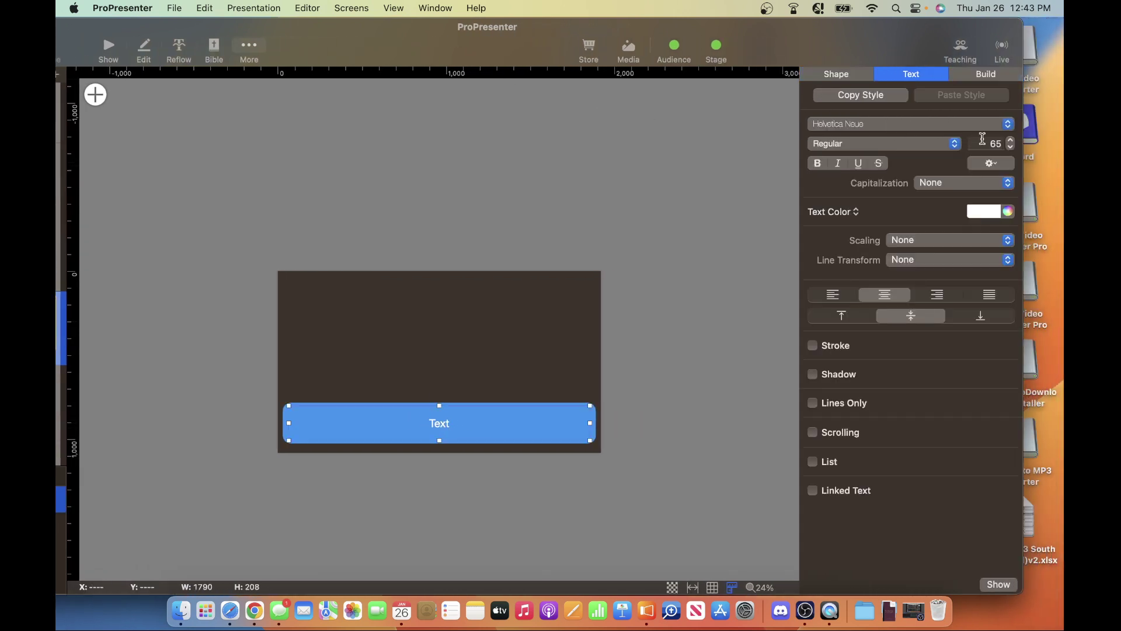
{"action": "left_click_drag", "start_coordinate": [503, 54], "coordinate": [616, 55]}
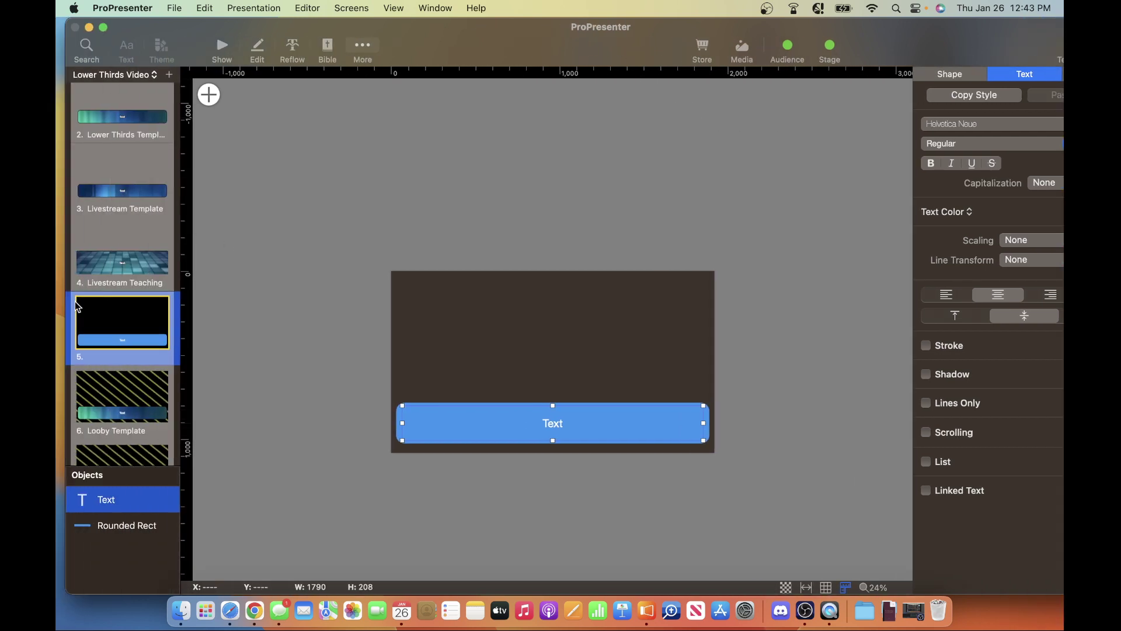
{"action": "left_click", "coordinate": [108, 194]}
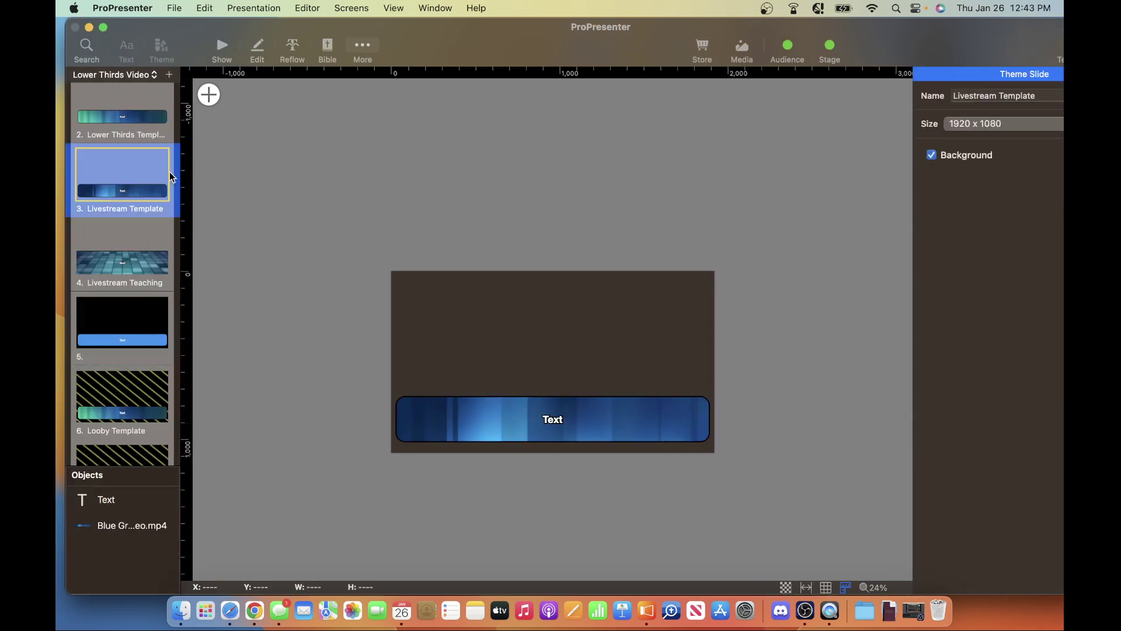
{"action": "left_click", "coordinate": [557, 425]}
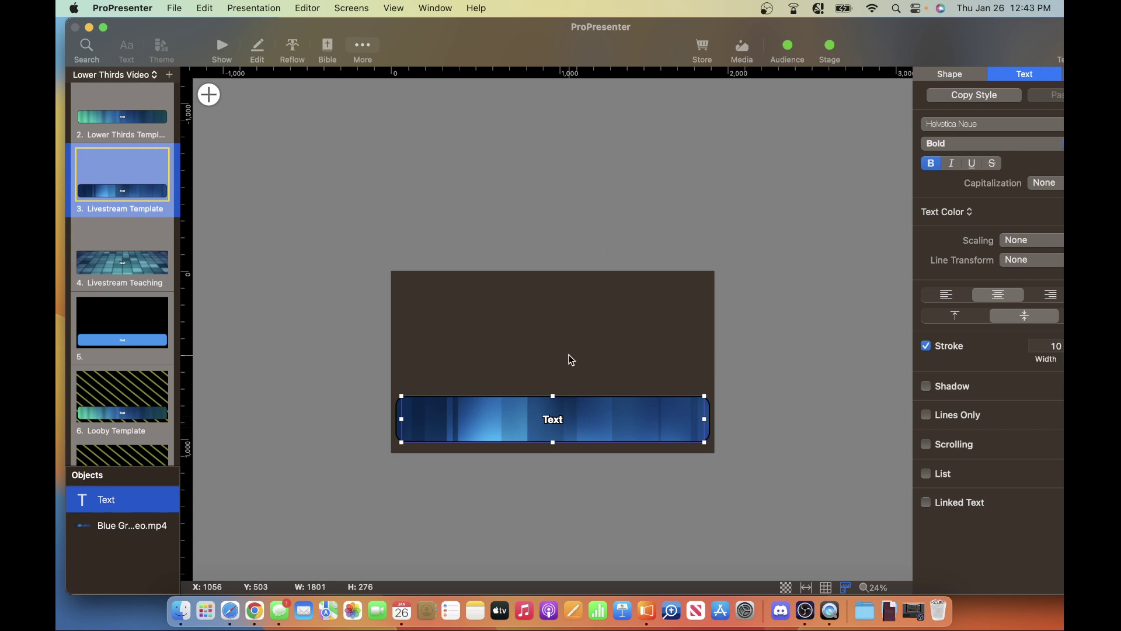
{"action": "left_click_drag", "start_coordinate": [637, 46], "coordinate": [523, 49]}
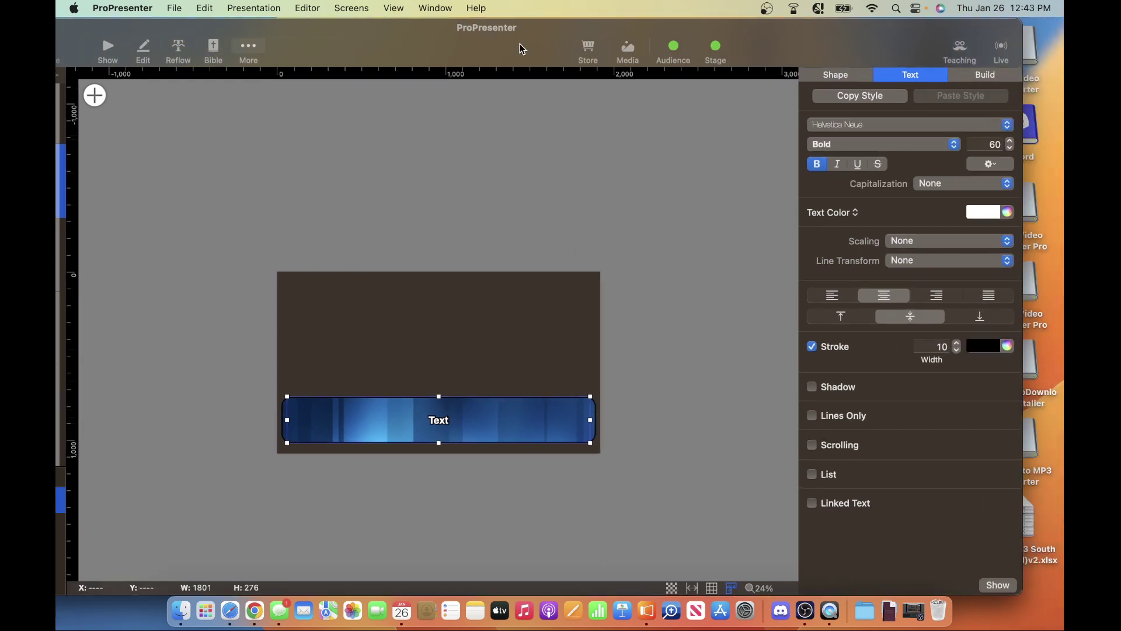
{"action": "left_click_drag", "start_coordinate": [378, 29], "coordinate": [456, 31]}
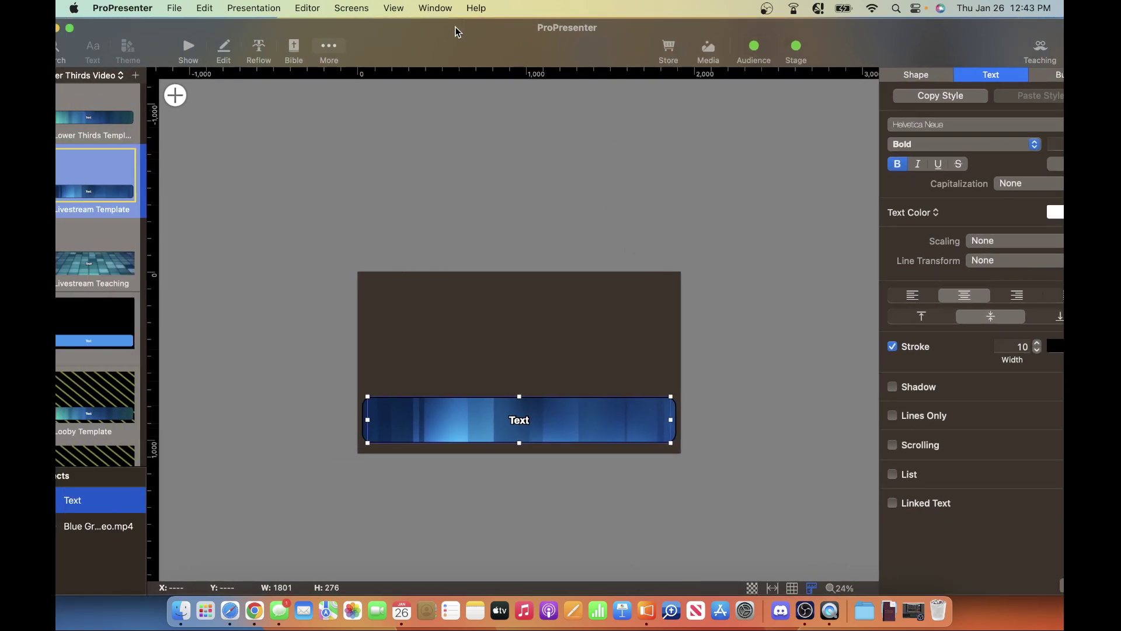
{"action": "left_click_drag", "start_coordinate": [176, 176], "coordinate": [210, 177]}
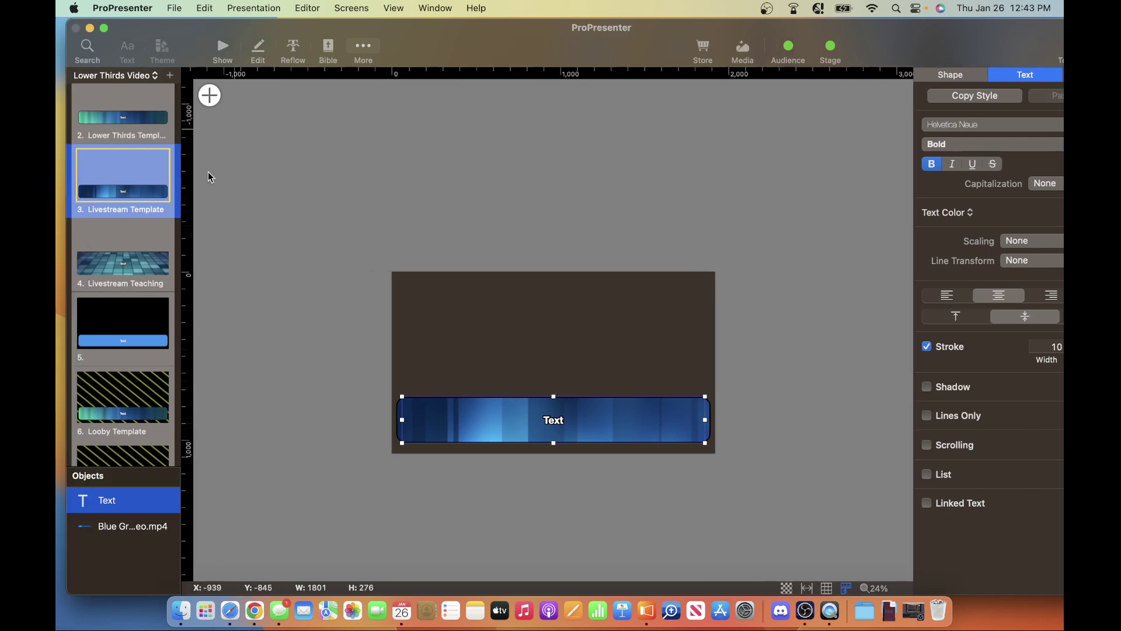
Step: Set the text size on the new fifth slide to 60
{"action": "left_click", "coordinate": [124, 327]}
{"action": "left_click", "coordinate": [538, 424]}
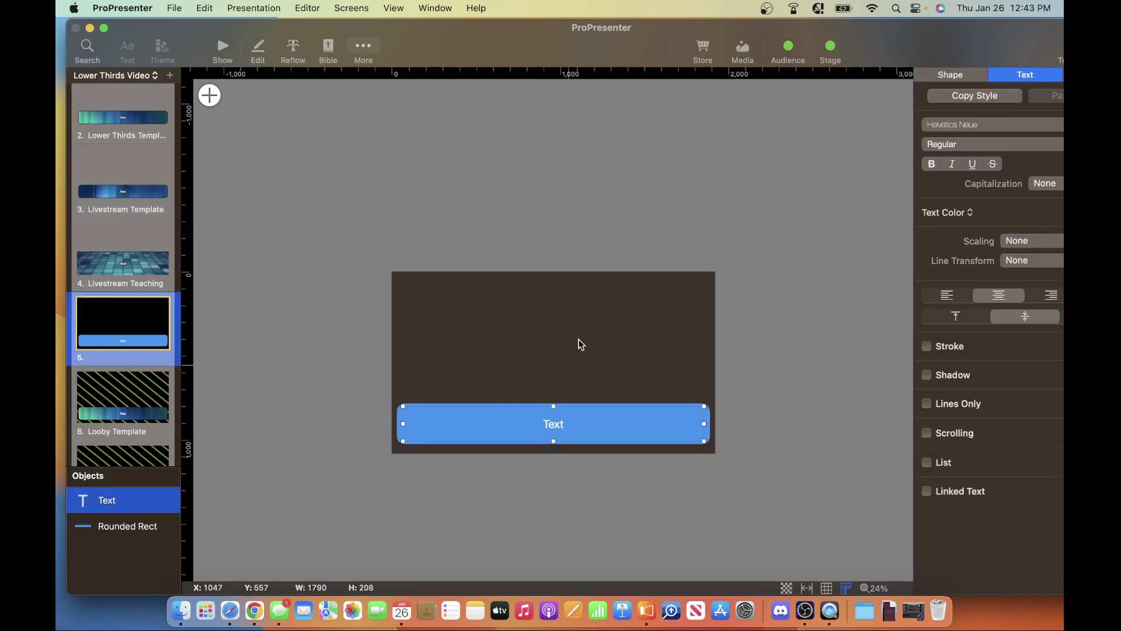
{"action": "left_click_drag", "start_coordinate": [694, 29], "coordinate": [549, 43]}
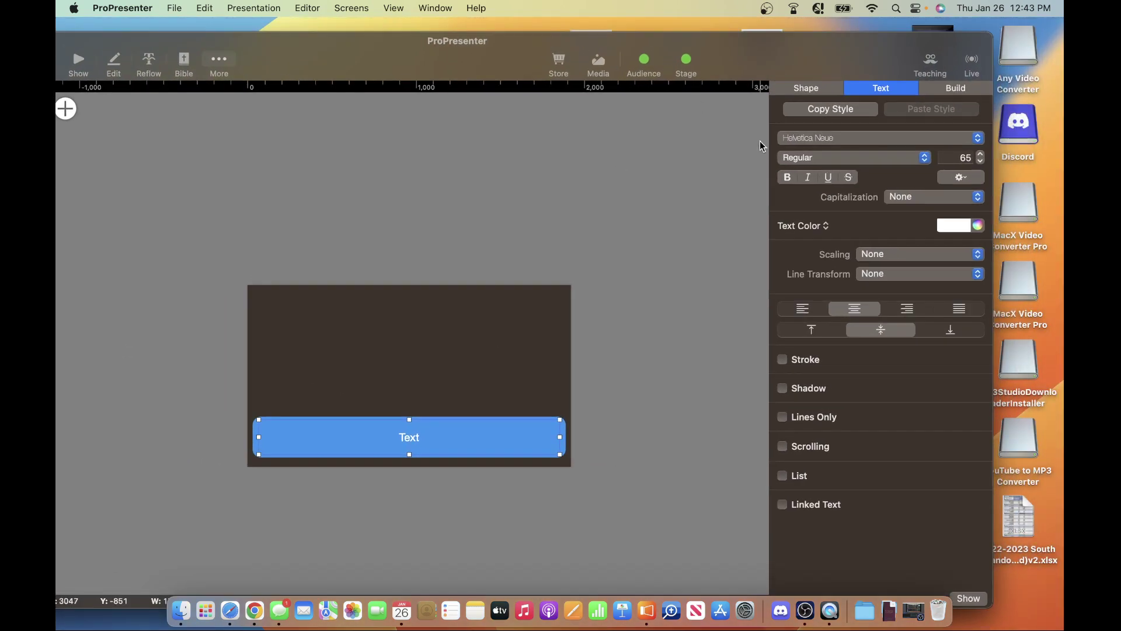
{"action": "left_click", "coordinate": [961, 157]}
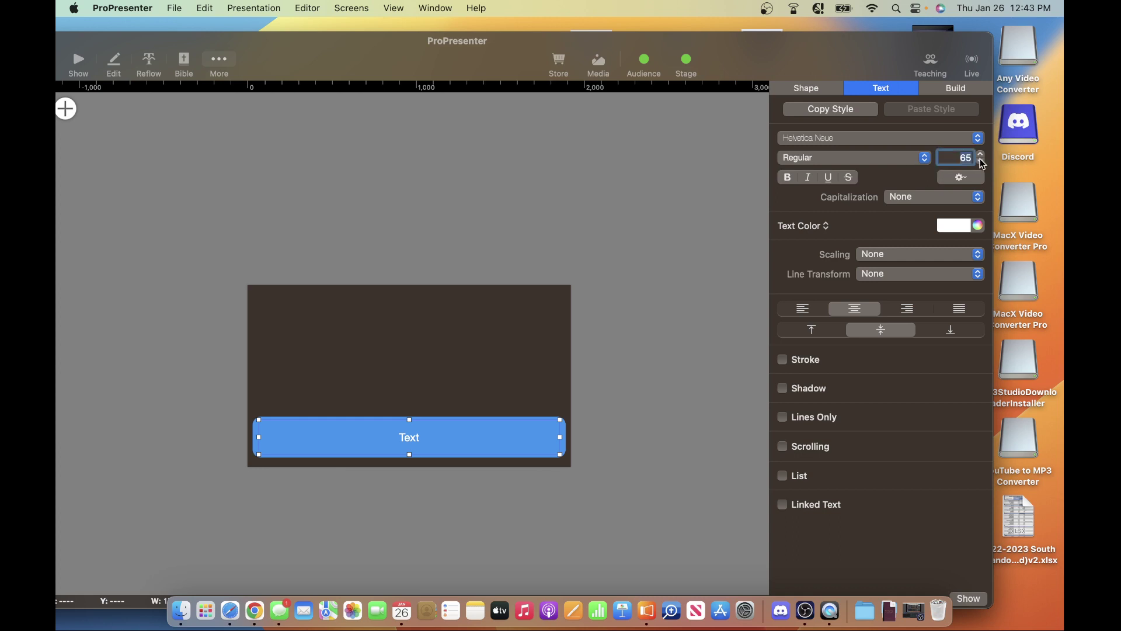
{"action": "key", "text": "BackSpace"}
{"action": "key", "text": "BackSpace"}
{"action": "type", "text": "60"}
{"action": "key", "text": "Return"}
{"action": "left_click", "coordinate": [599, 340]}
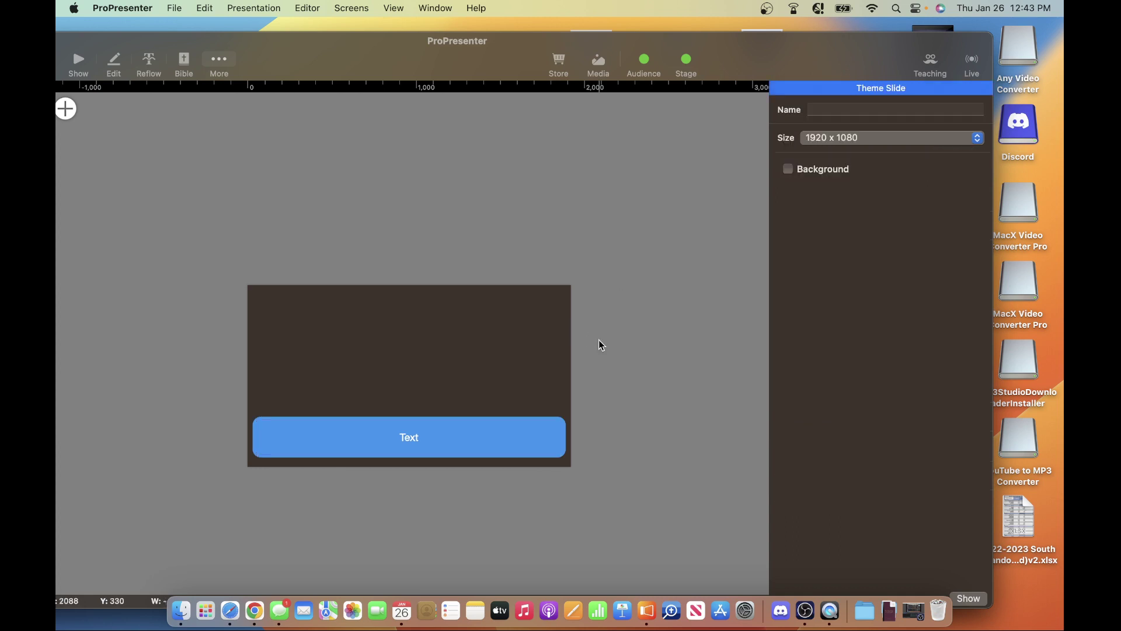
Step: Fill the rounded rectangle with the video Blue Green Screen Gradient Background Animation Stock Video.mp4, using the file already in the theme's assets
{"action": "left_click", "coordinate": [563, 438]}
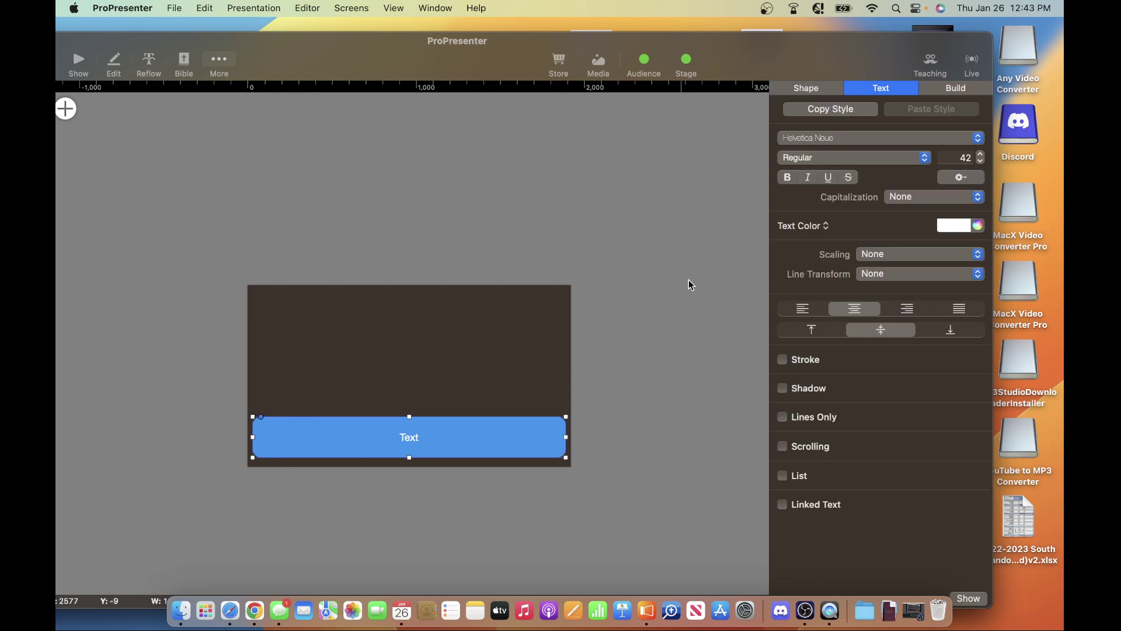
{"action": "left_click", "coordinate": [806, 89]}
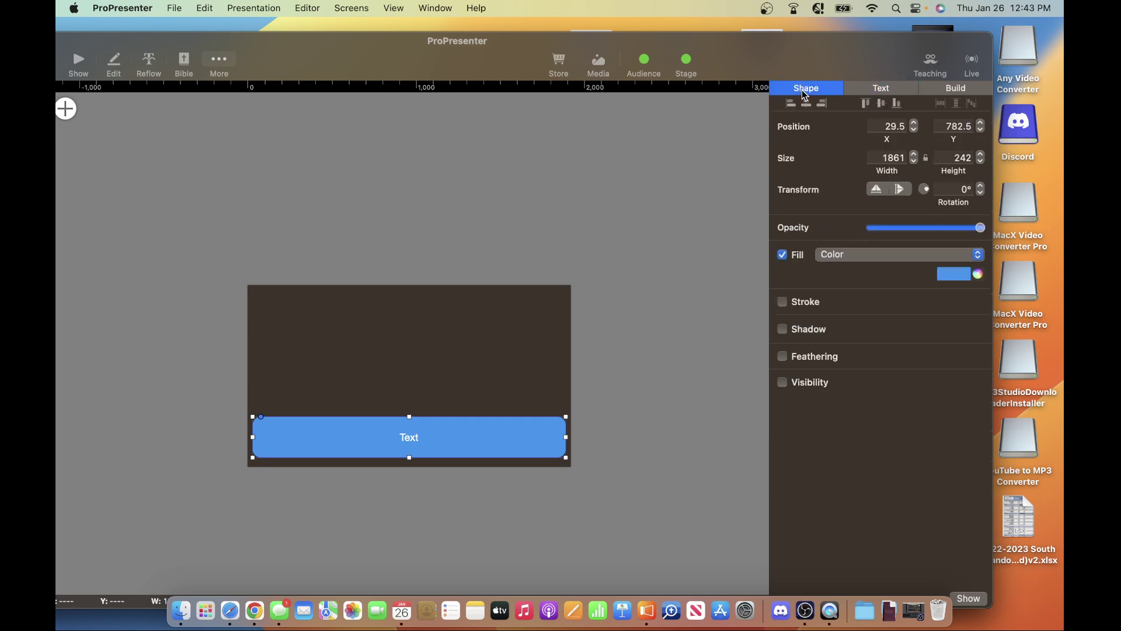
{"action": "left_click", "coordinate": [841, 255]}
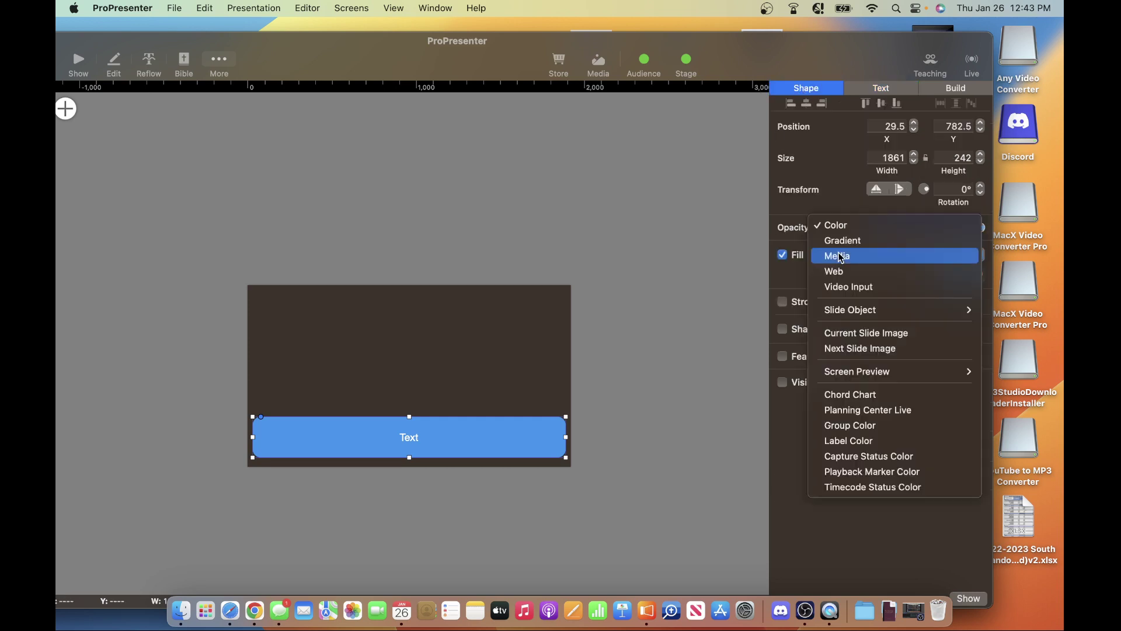
{"action": "left_click", "coordinate": [864, 265]}
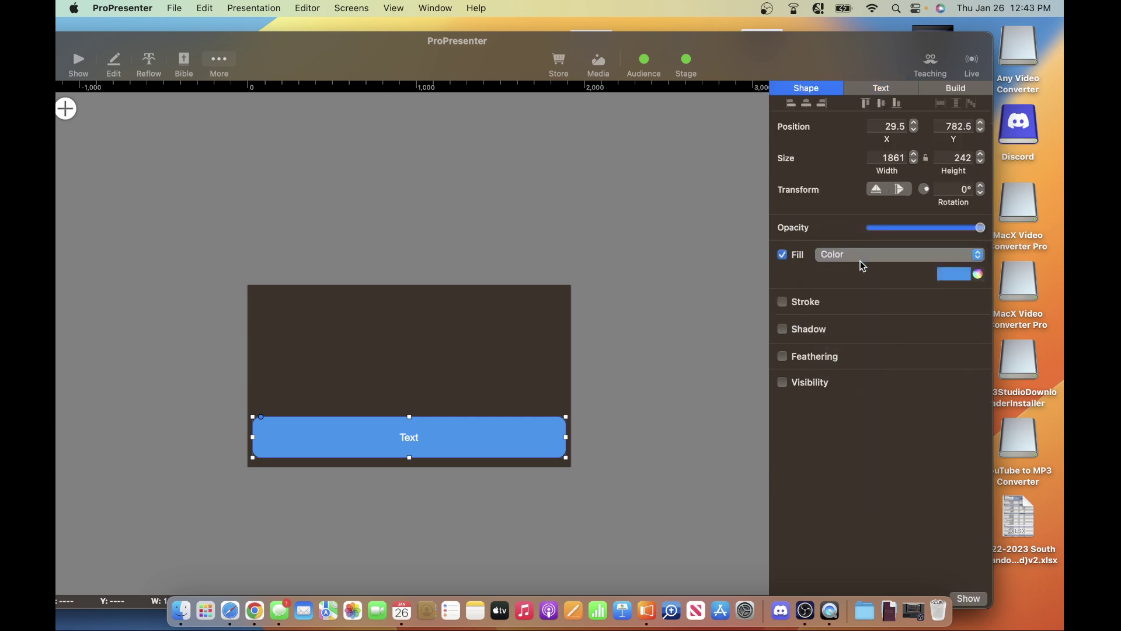
{"action": "scroll", "coordinate": [630, 272], "scroll_direction": "down", "scroll_amount": 3}
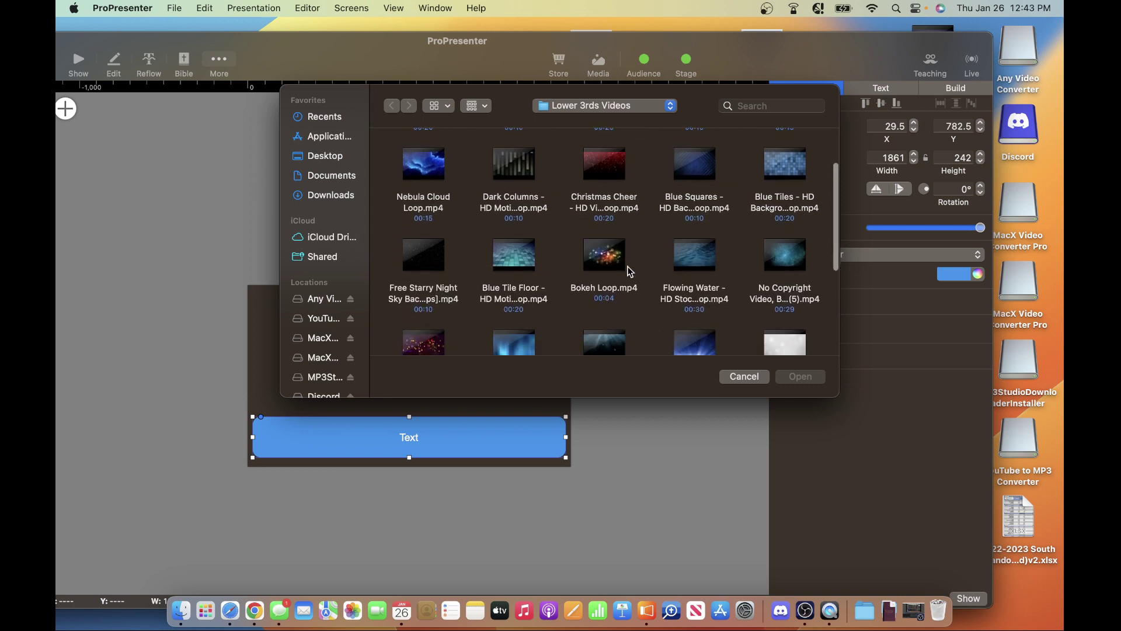
{"action": "scroll", "coordinate": [628, 265], "scroll_direction": "down", "scroll_amount": 2}
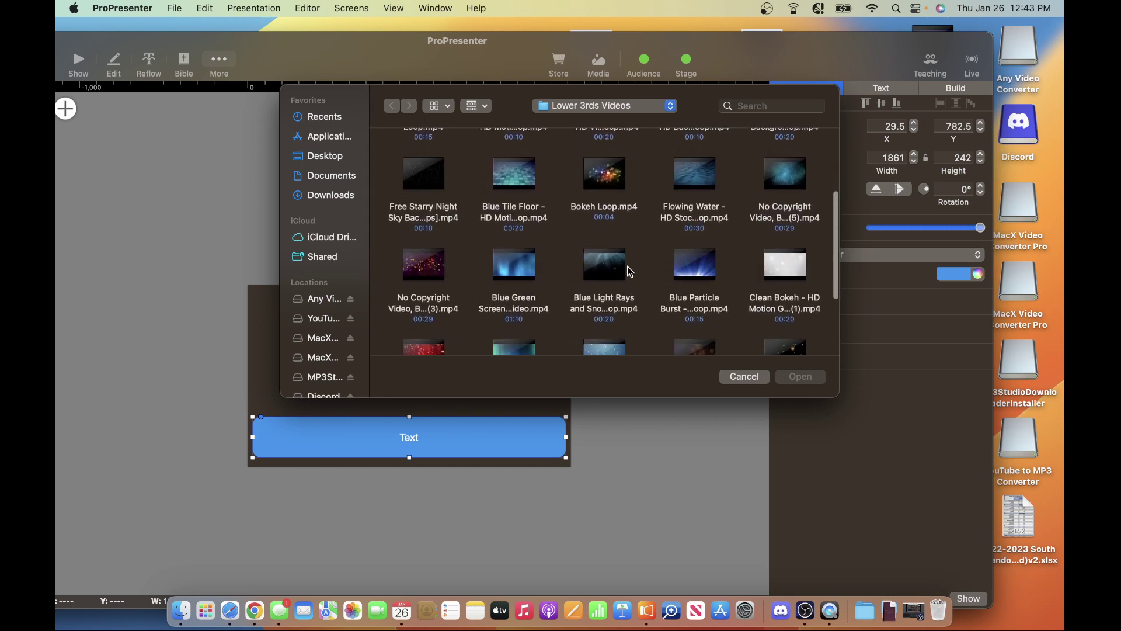
{"action": "mouse_move", "coordinate": [514, 238]}
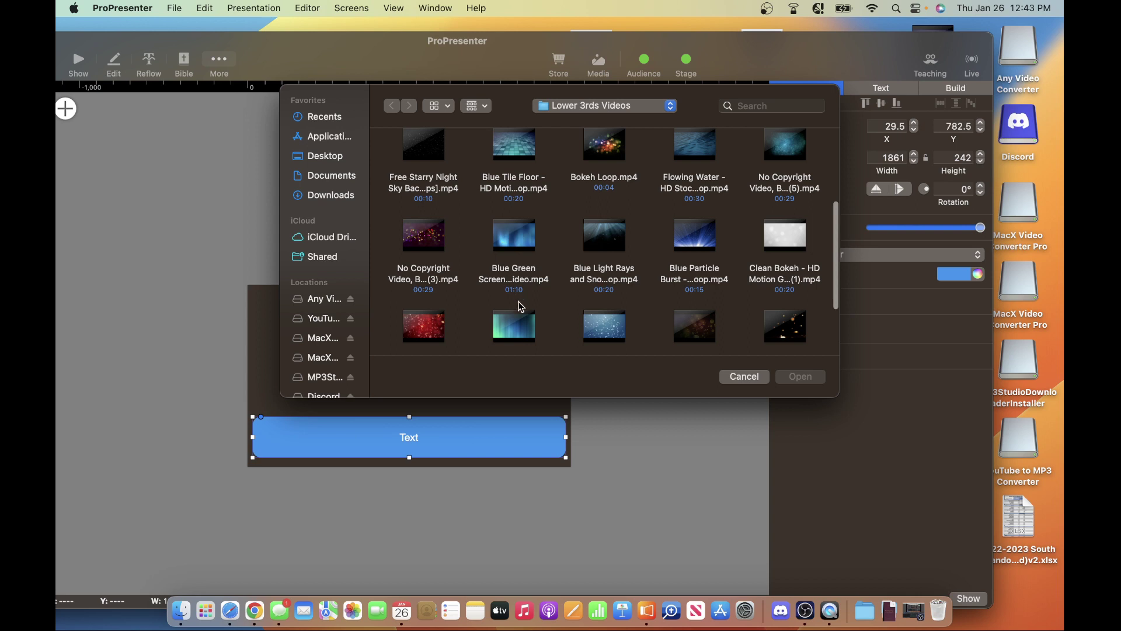
{"action": "scroll", "coordinate": [511, 245], "scroll_direction": "down", "scroll_amount": 2}
{"action": "left_click", "coordinate": [513, 244]}
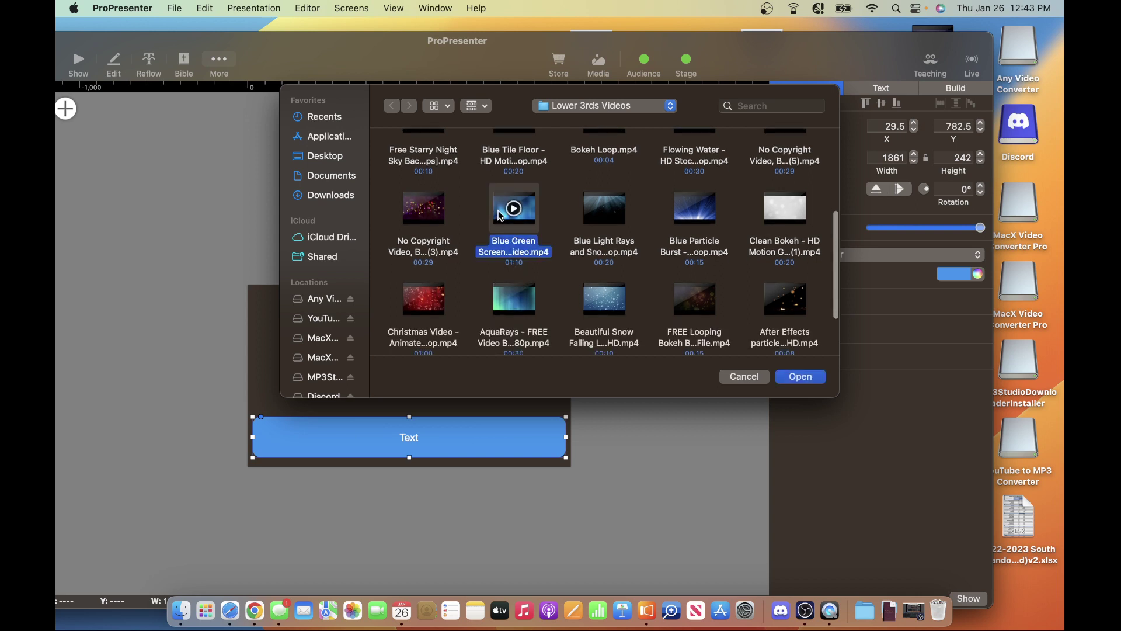
{"action": "left_click", "coordinate": [801, 377]}
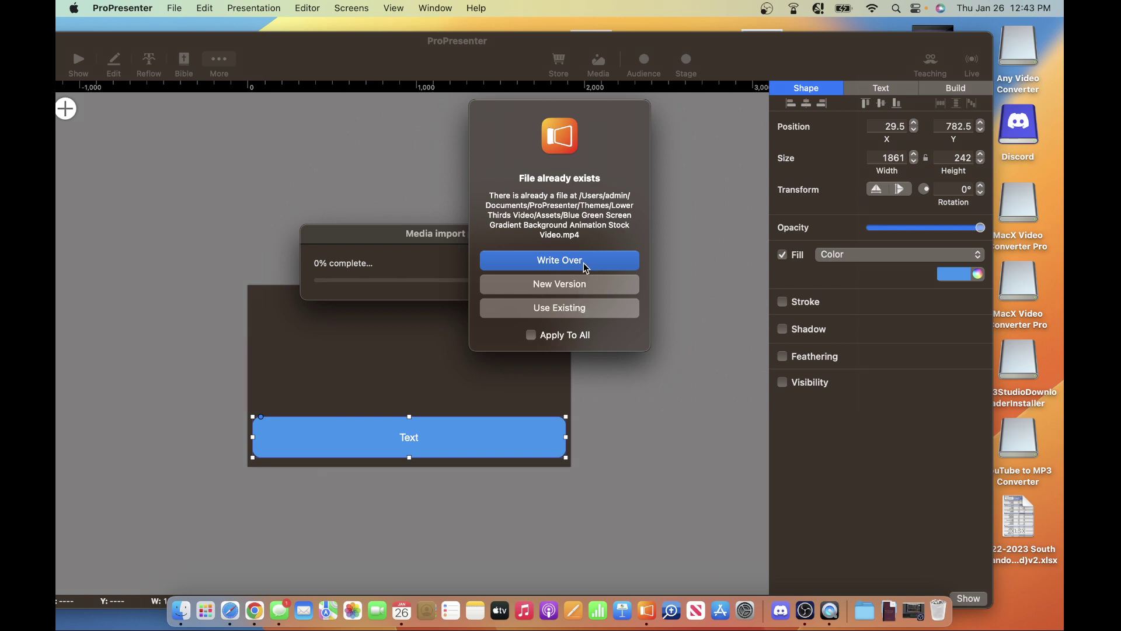
{"action": "left_click", "coordinate": [570, 309]}
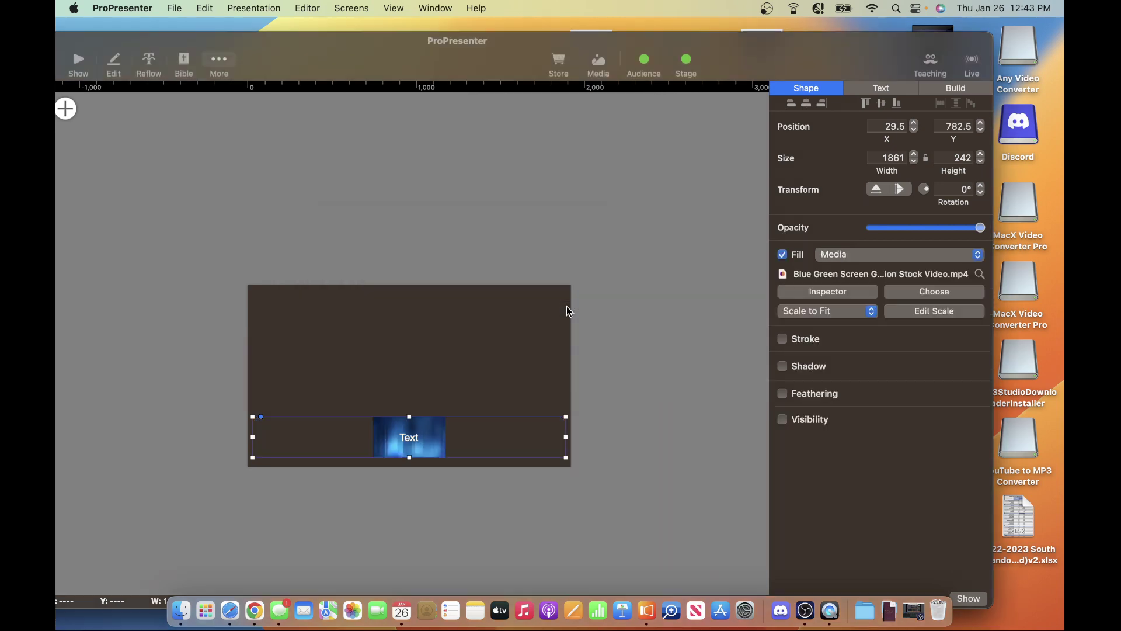
Step: Set the rounded rectangle's video to Scale to Fill so it covers the whole bar
{"action": "left_click", "coordinate": [831, 314]}
{"action": "left_click", "coordinate": [830, 329]}
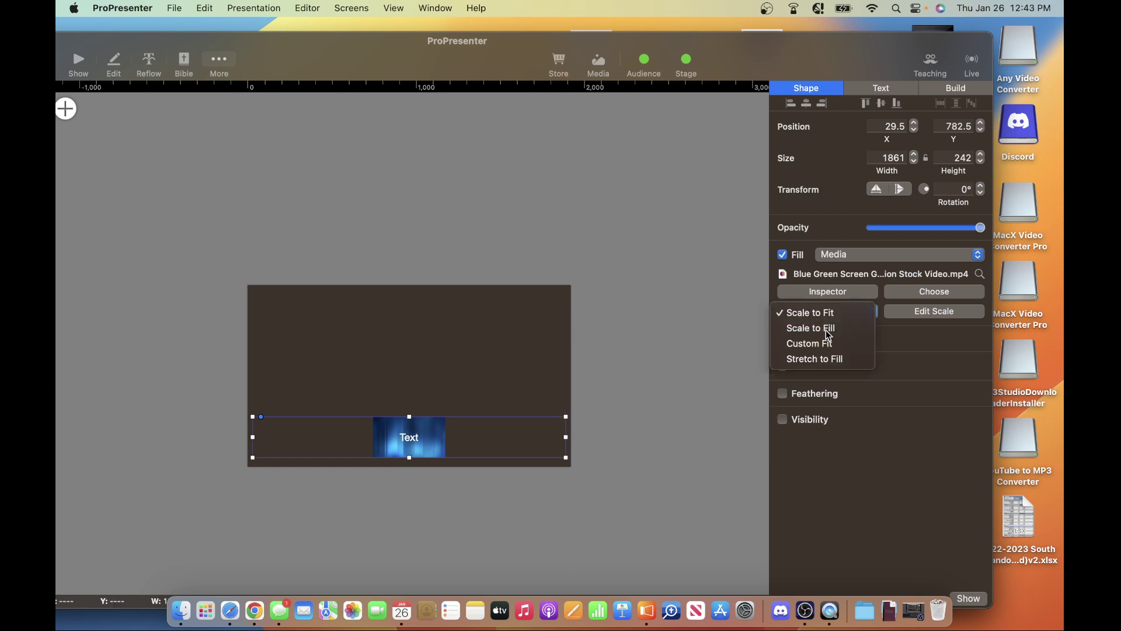
{"action": "left_click", "coordinate": [692, 401]}
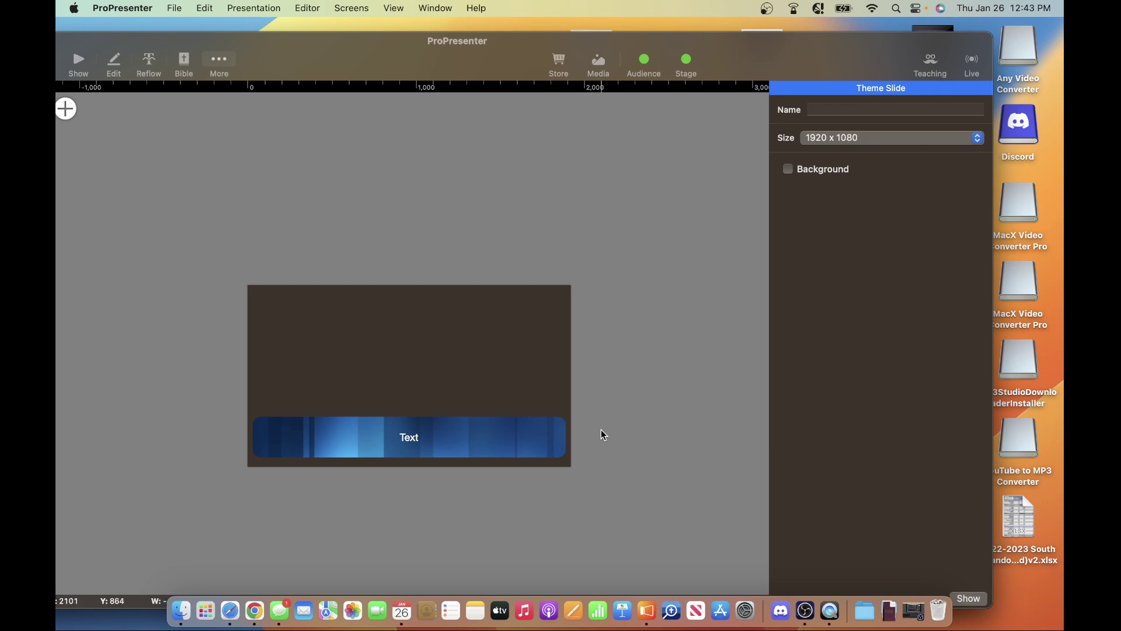
Step: Add a black stroke 5 pt wide around the video-filled rounded rectangle
{"action": "left_click", "coordinate": [560, 430]}
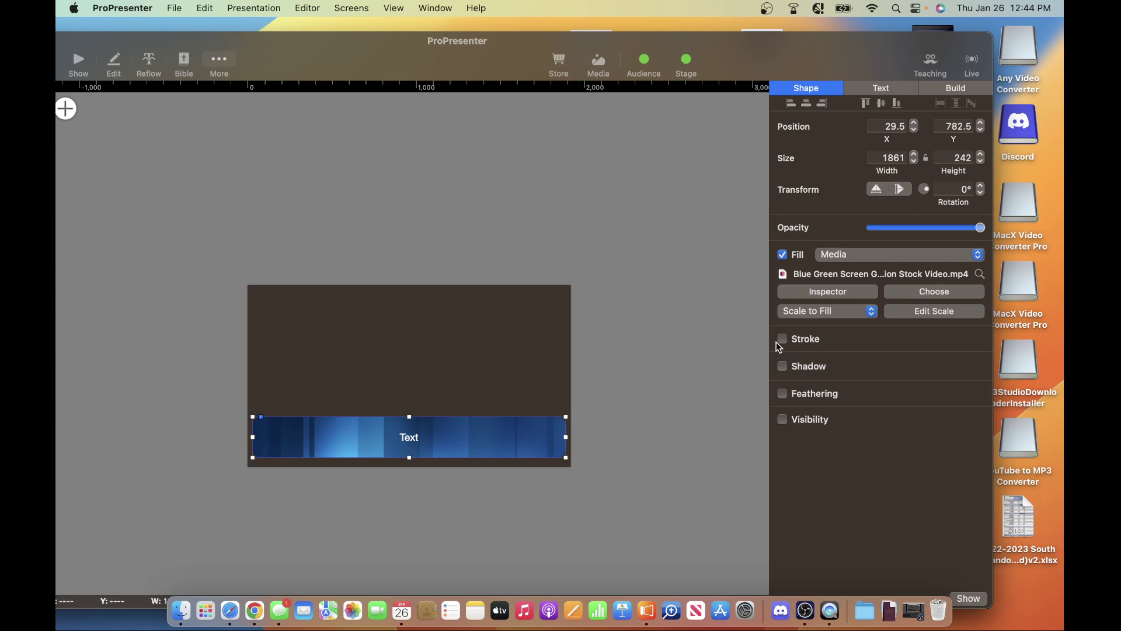
{"action": "left_click", "coordinate": [782, 340]}
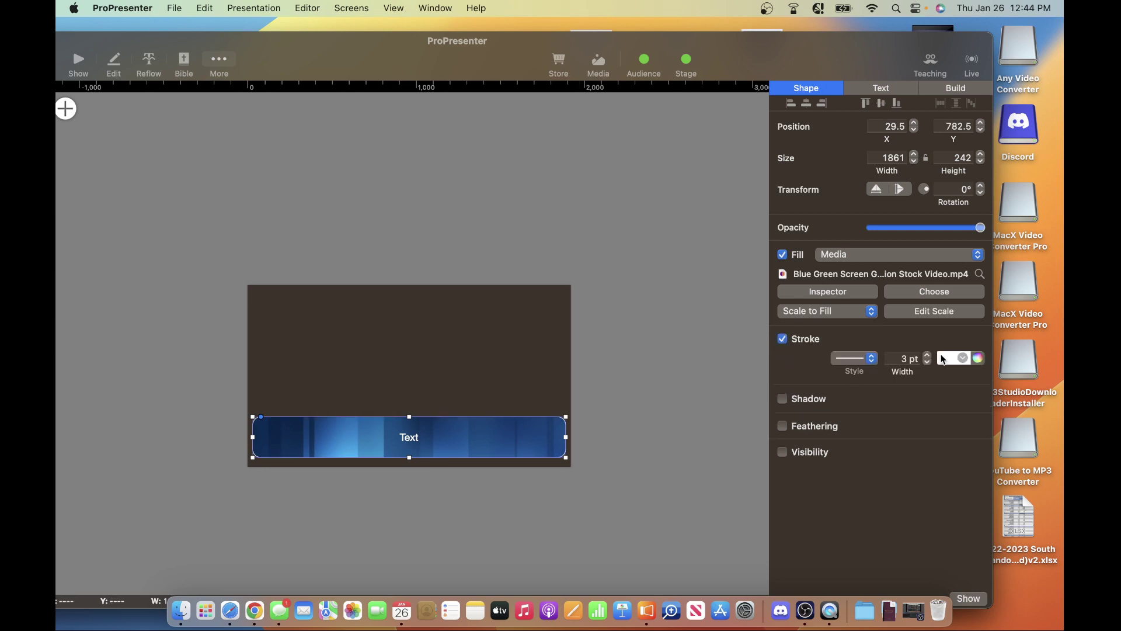
{"action": "left_click", "coordinate": [967, 358]}
{"action": "left_click", "coordinate": [1000, 454]}
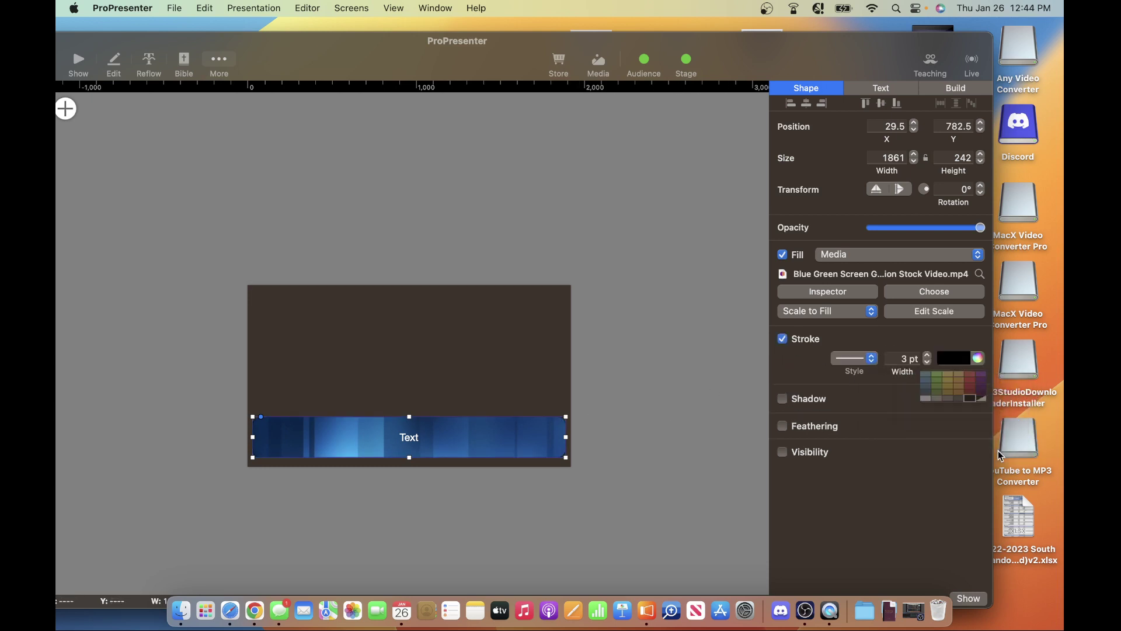
{"action": "left_click", "coordinate": [927, 354]}
{"action": "left_click", "coordinate": [927, 354]}
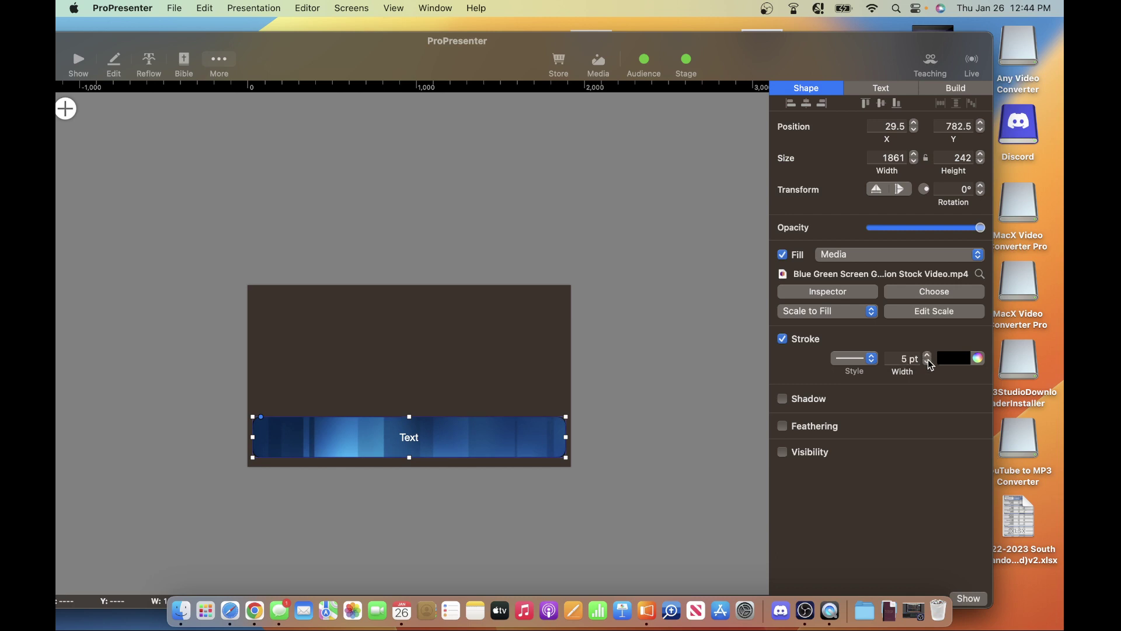
{"action": "left_click", "coordinate": [668, 381]}
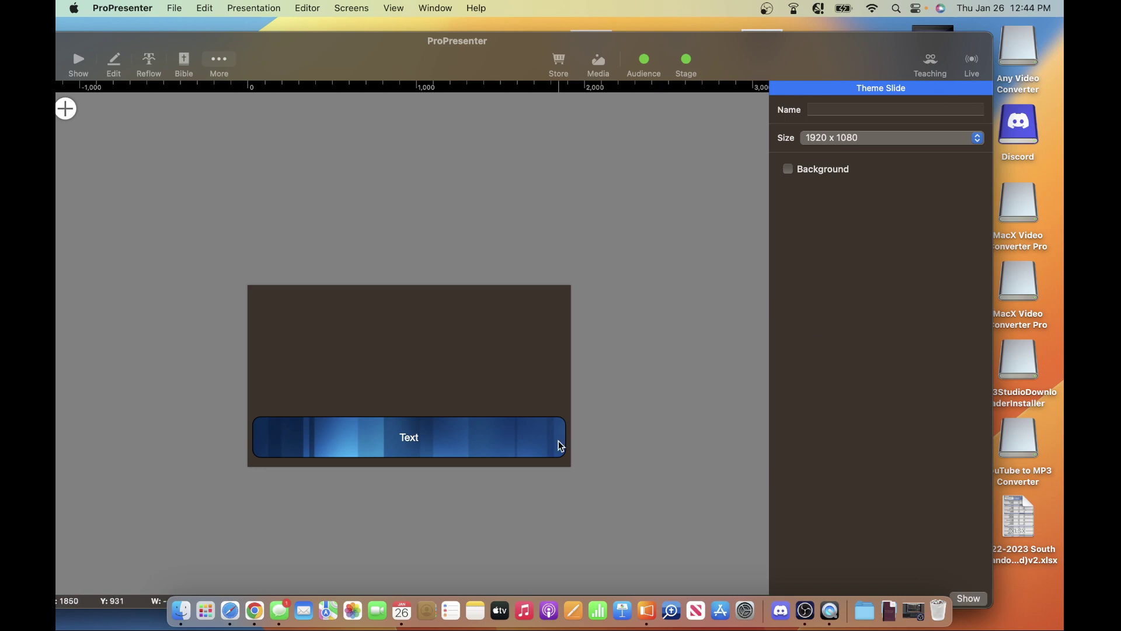
Step: Give the text box a black shape shadow with 100% opacity, an angle of about 239° and an offset of 10
{"action": "left_click", "coordinate": [516, 446]}
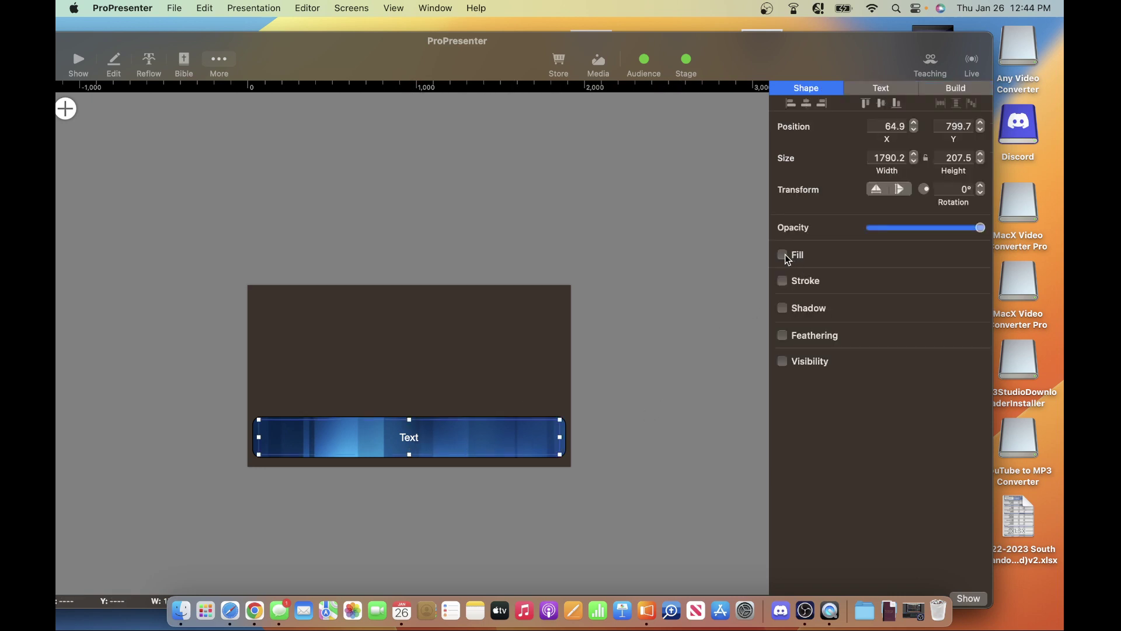
{"action": "left_click", "coordinate": [782, 307]}
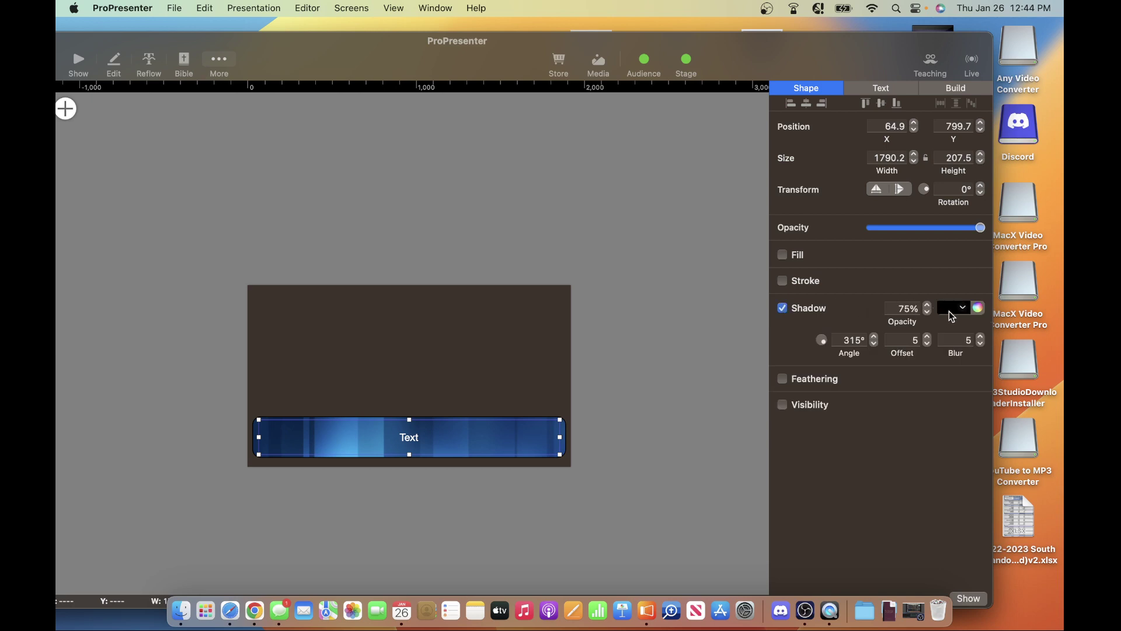
{"action": "left_click_drag", "start_coordinate": [824, 343], "coordinate": [816, 349]}
{"action": "left_click", "coordinate": [928, 305]}
{"action": "left_click", "coordinate": [929, 309]}
{"action": "type", "text": "0"}
{"action": "key", "text": "Return"}
{"action": "left_click", "coordinate": [920, 308]}
{"action": "type", "text": "1"}
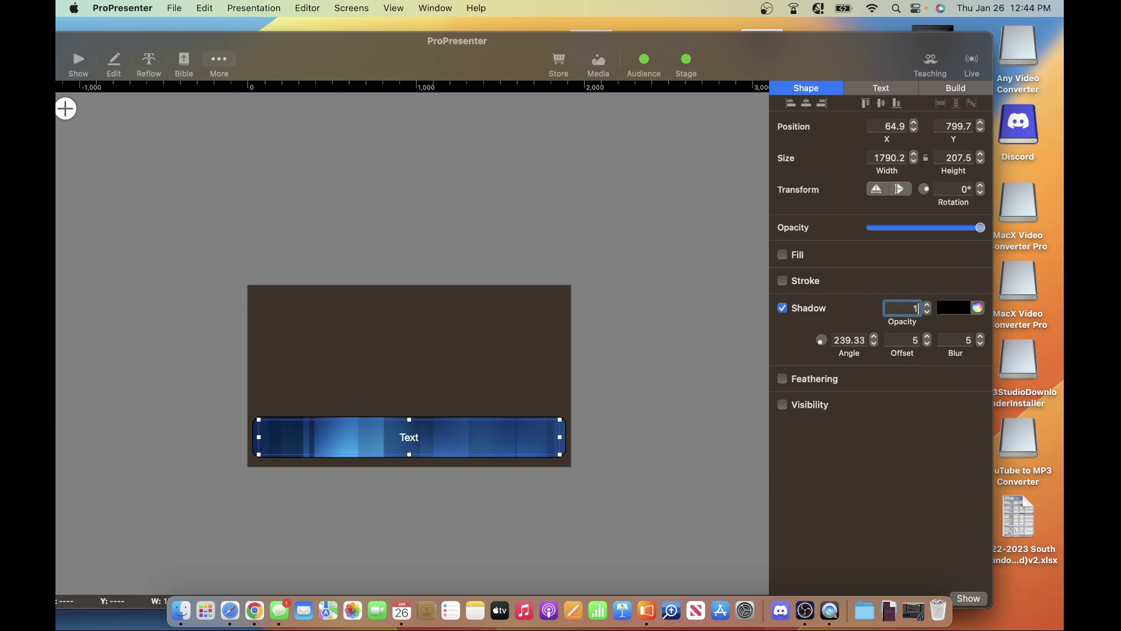
{"action": "key", "text": "Return"}
{"action": "left_click", "coordinate": [644, 403]}
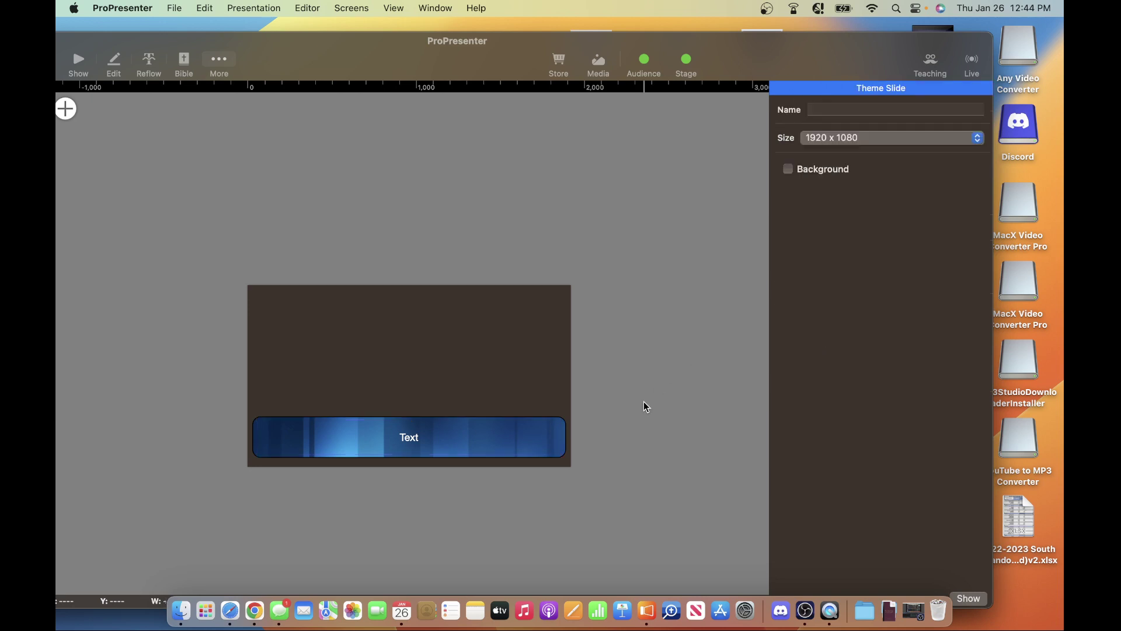
{"action": "left_click", "coordinate": [467, 425]}
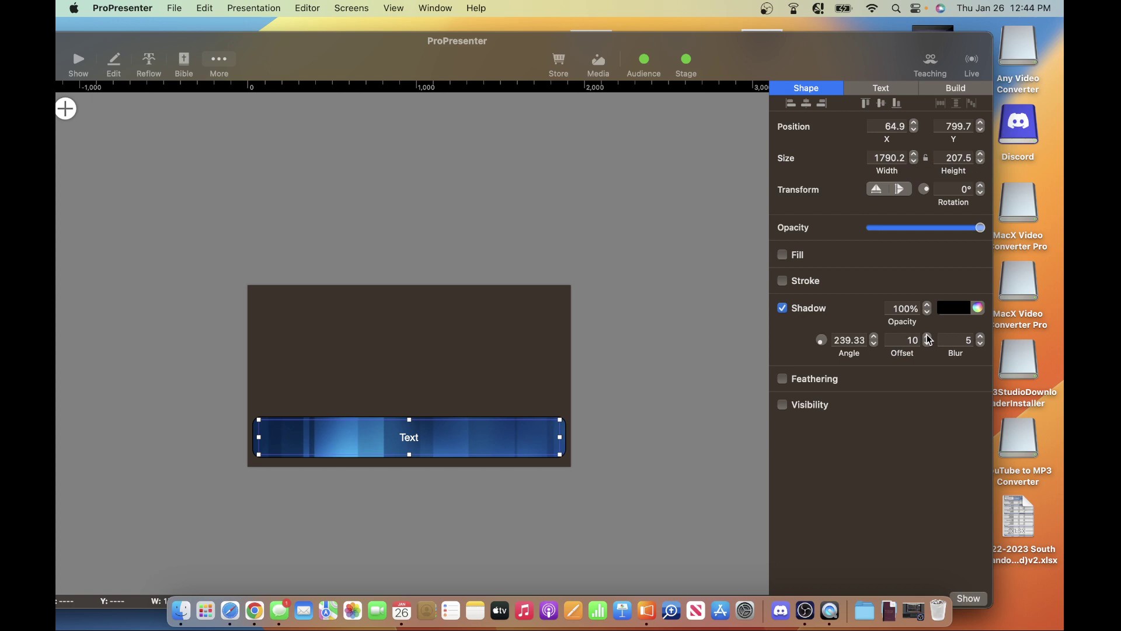
{"action": "left_click", "coordinate": [681, 346]}
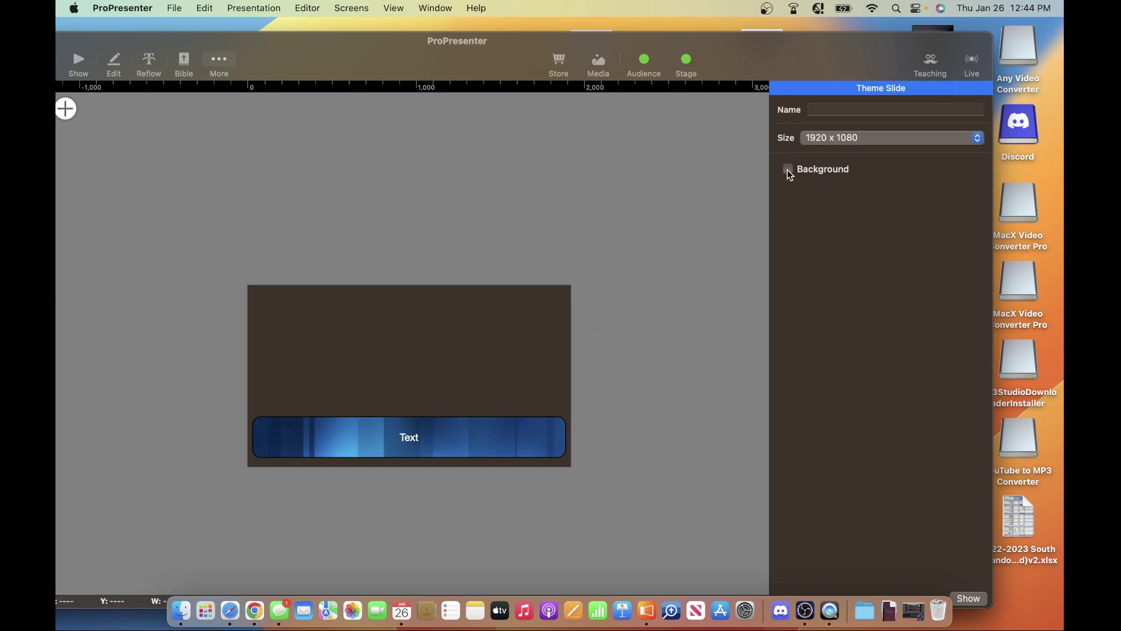
Step: Add a black text shadow to the lower-third text and raise its opacity to 100%
{"action": "left_click", "coordinate": [419, 438]}
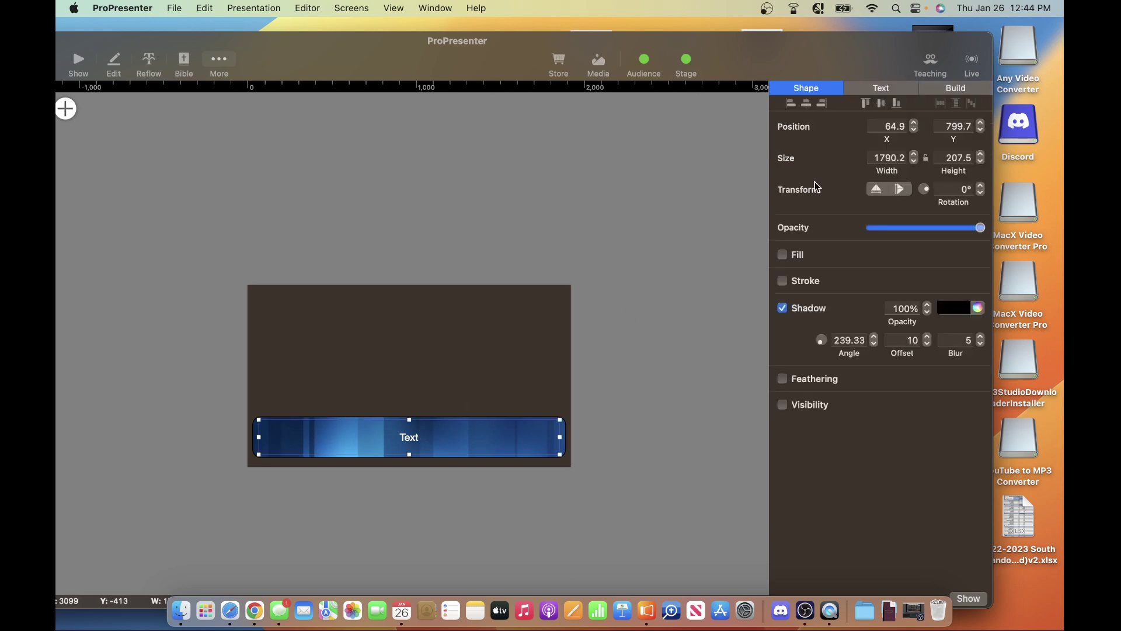
{"action": "left_click", "coordinate": [878, 91]}
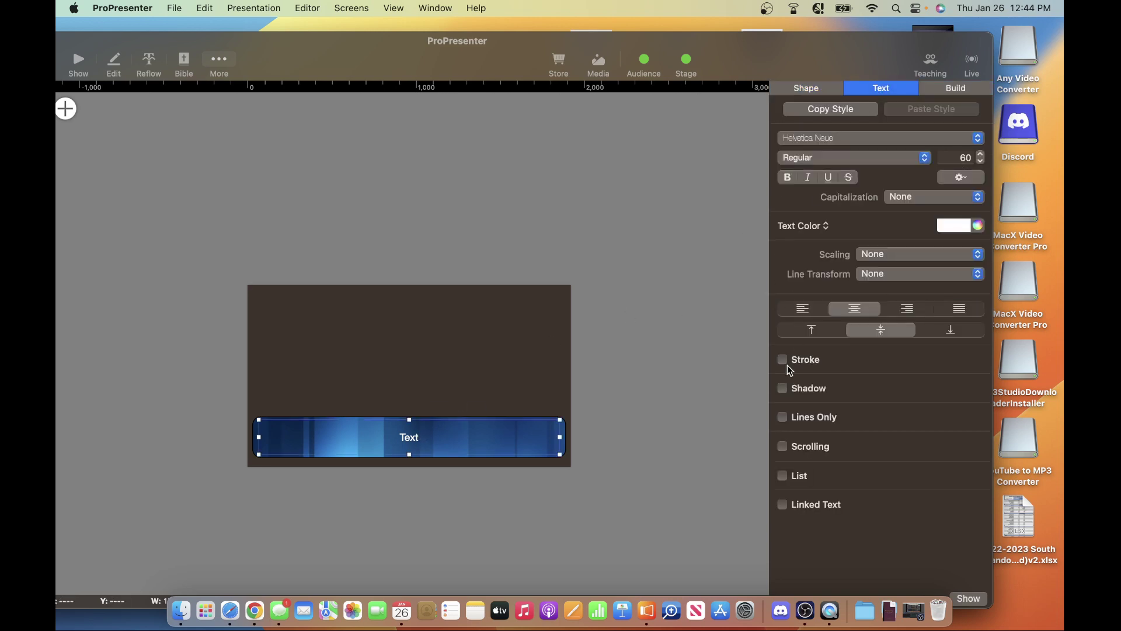
{"action": "left_click", "coordinate": [784, 388]}
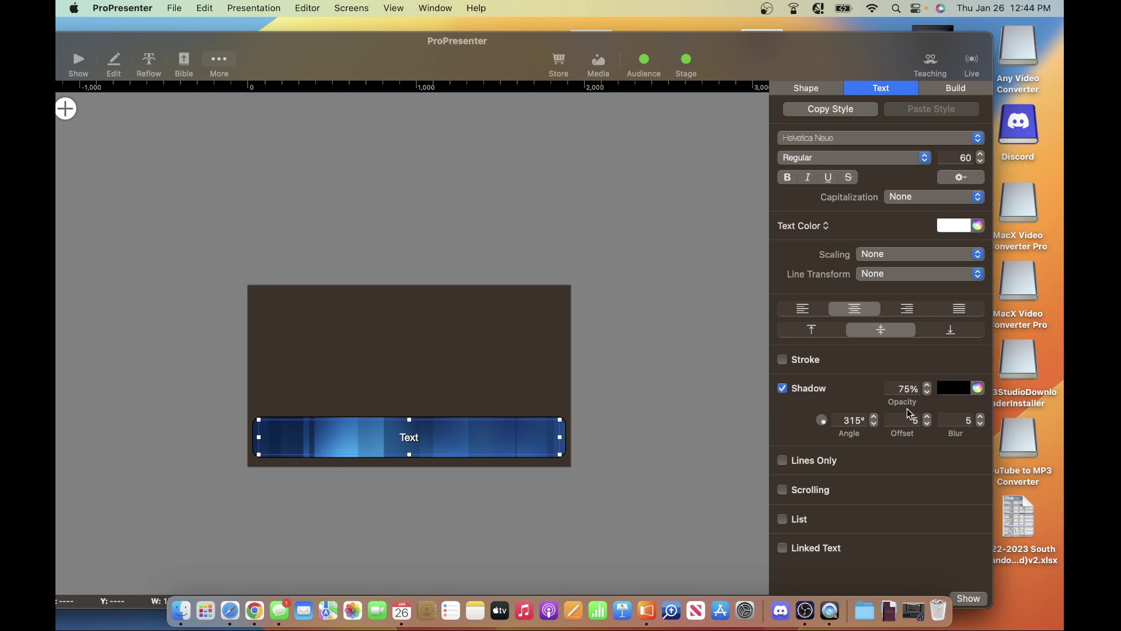
{"action": "left_click", "coordinate": [928, 386]}
{"action": "left_click", "coordinate": [928, 386]}
{"action": "left_click", "coordinate": [928, 386]}
{"action": "left_click", "coordinate": [928, 386]}
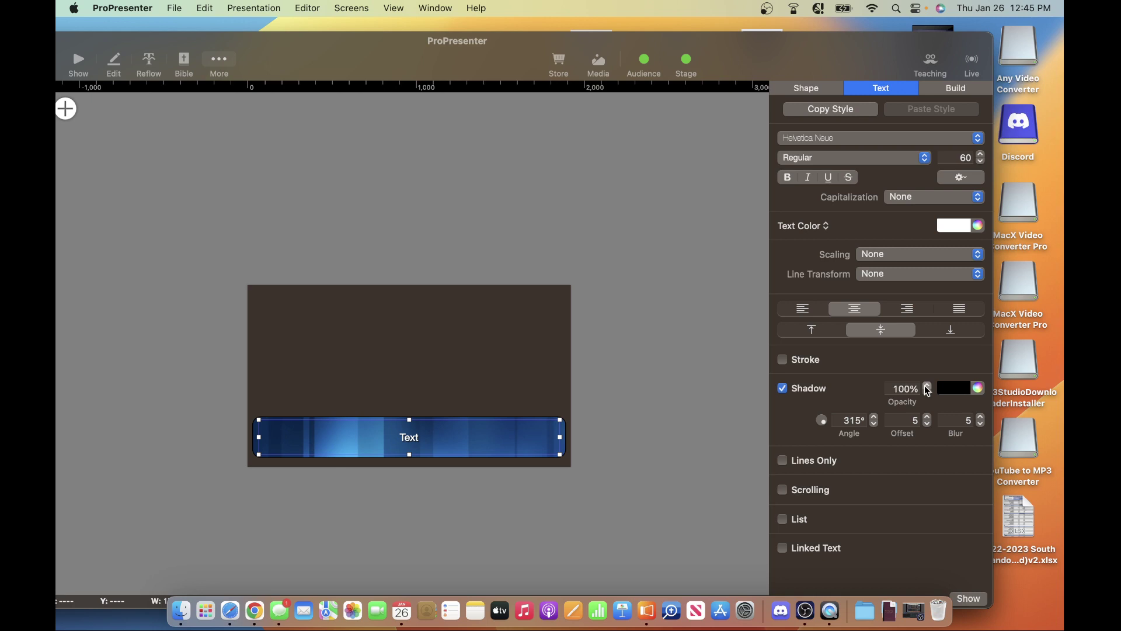
Step: Add a black stroke of width 4 to the lower-third text
{"action": "left_click", "coordinate": [784, 360]}
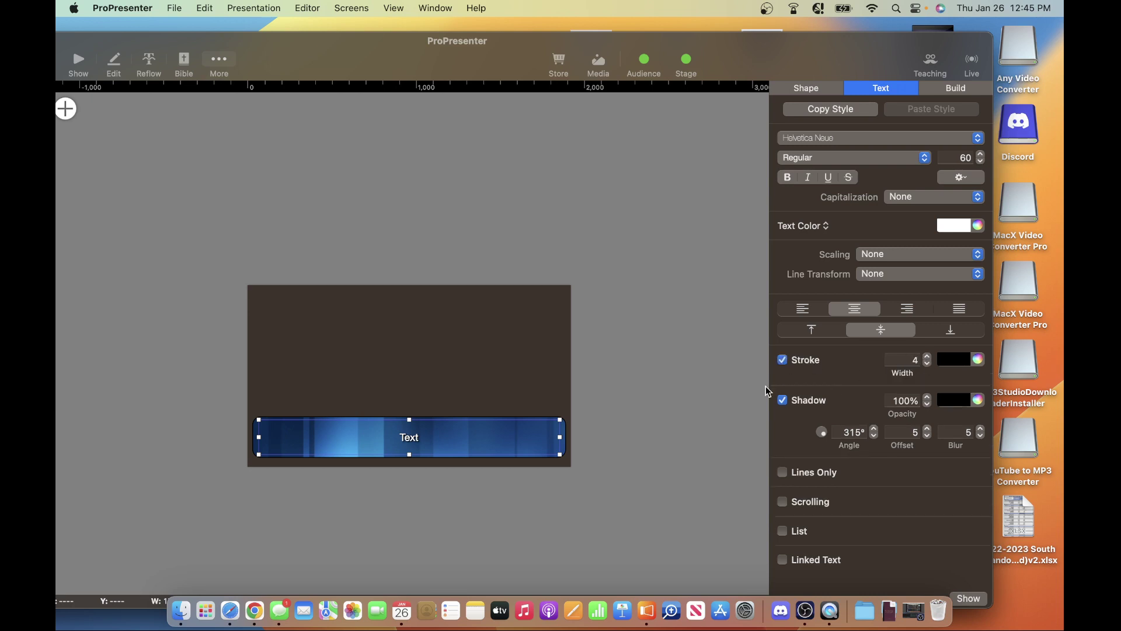
{"action": "left_click", "coordinate": [807, 88]}
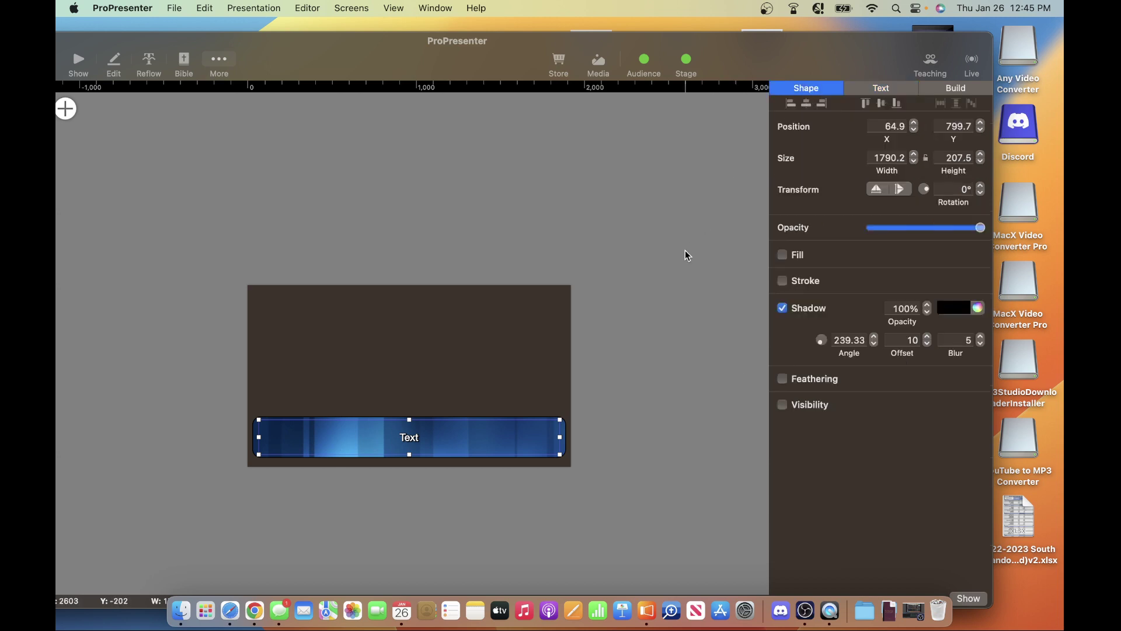
{"action": "left_click", "coordinate": [687, 255]}
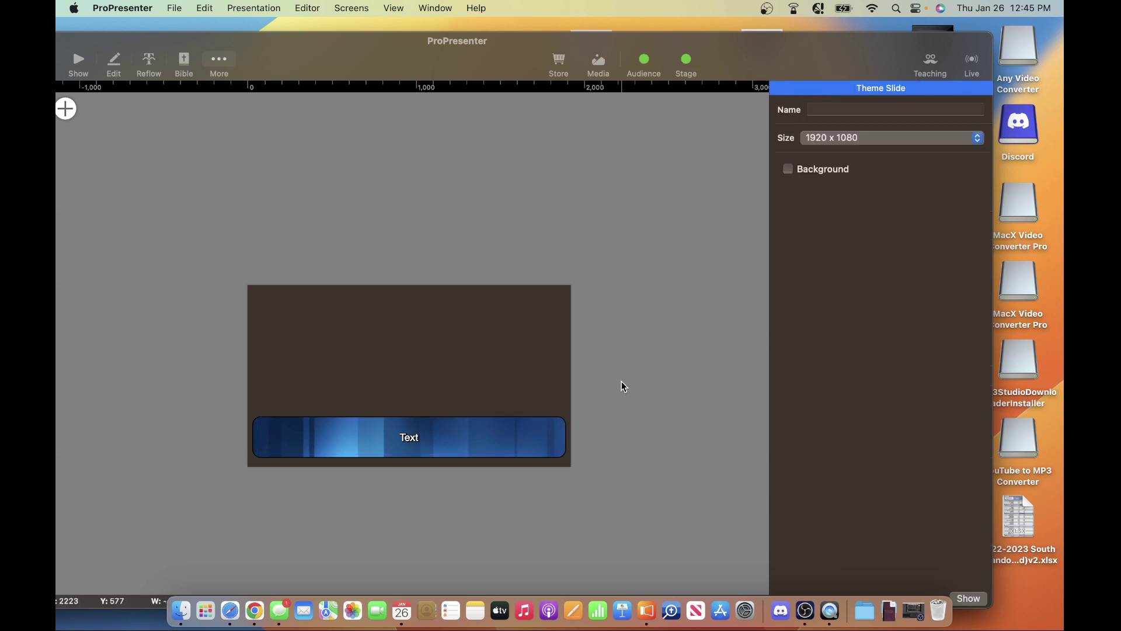
Step: Rename the selected video lower-thirds theme slide as Livestream Default
{"action": "double_click", "coordinate": [474, 57]}
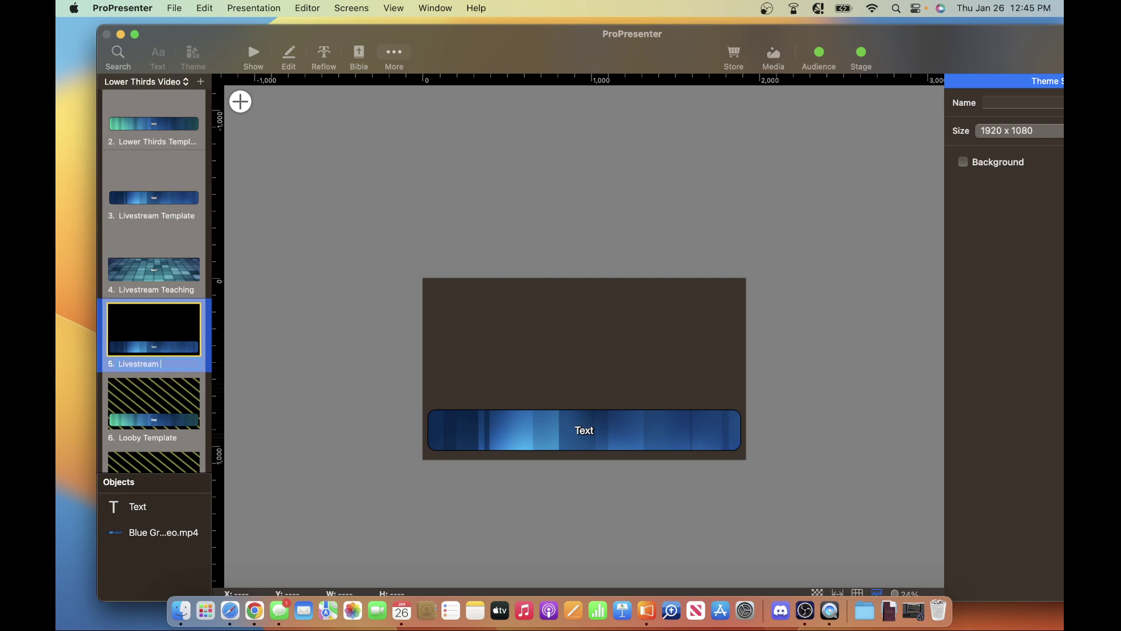
{"action": "type", "text": "t"}
{"action": "key", "text": "Return"}
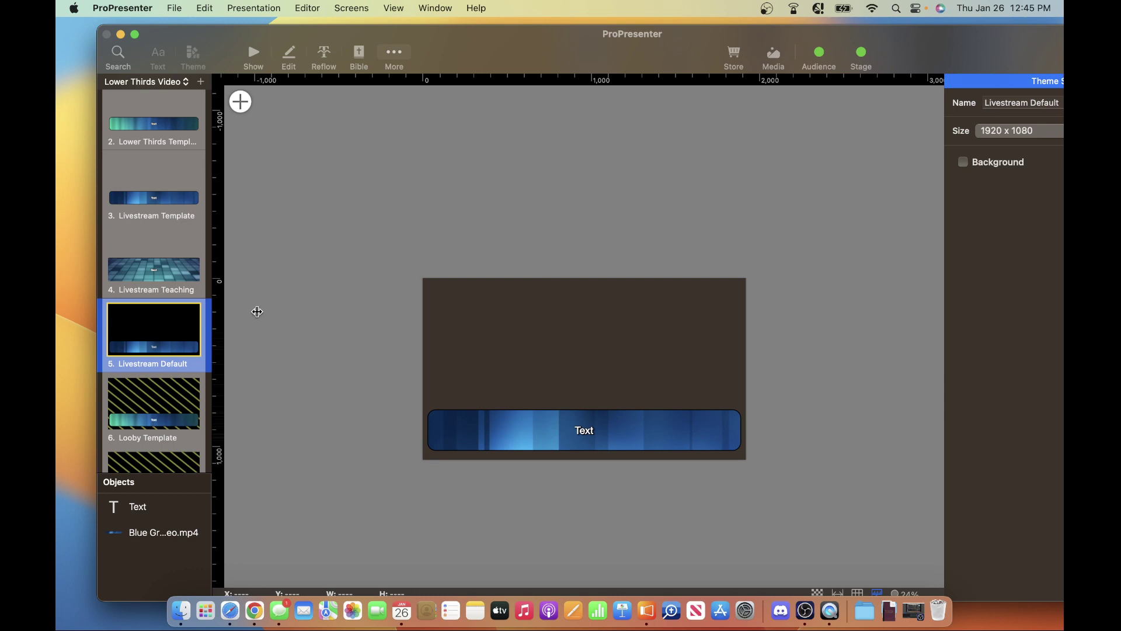
{"action": "scroll", "coordinate": [257, 311], "scroll_direction": "up", "scroll_amount": 1}
{"action": "scroll", "coordinate": [255, 310], "scroll_direction": "right", "scroll_amount": 2}
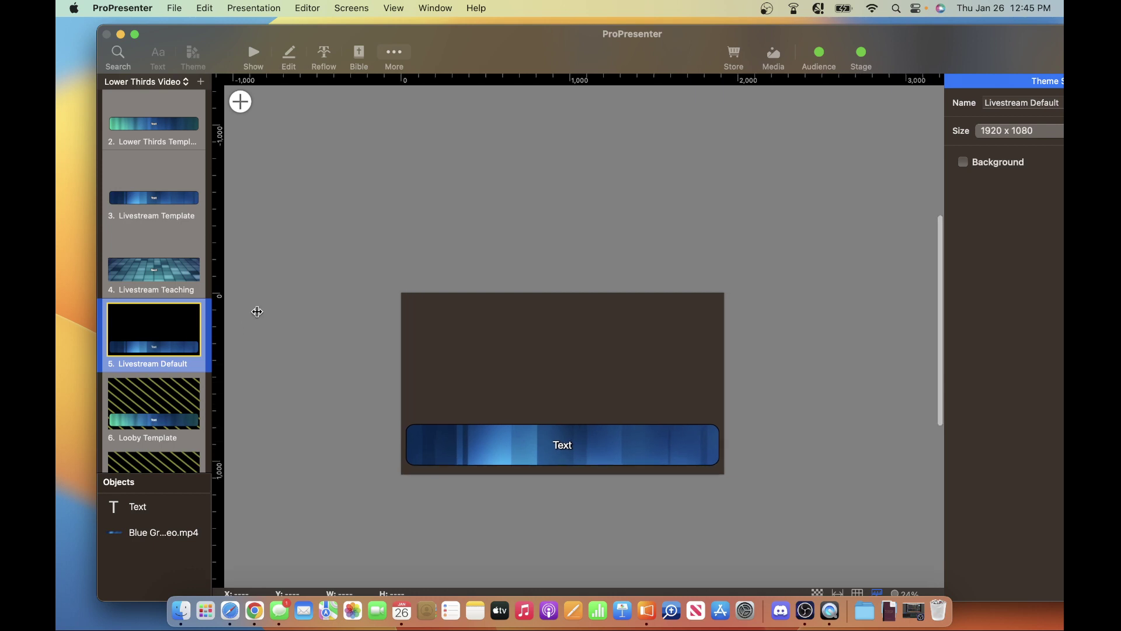
Step: Enable the background of the Livestream Default theme slide and look through its background colour choices
{"action": "left_click", "coordinate": [964, 163]}
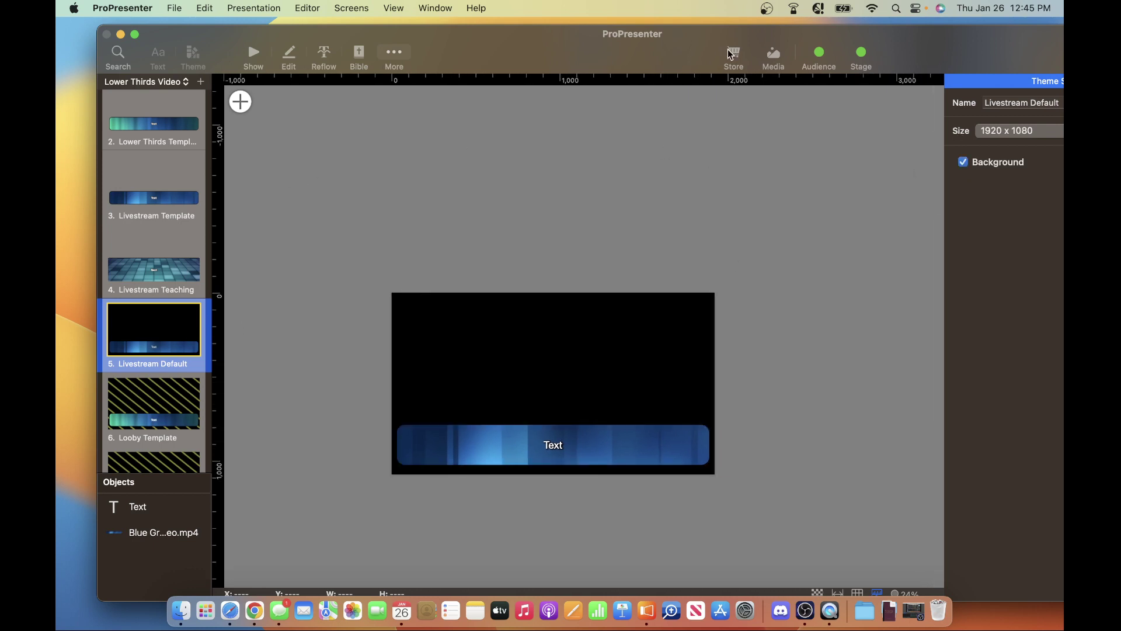
{"action": "left_click_drag", "start_coordinate": [713, 38], "coordinate": [549, 50]}
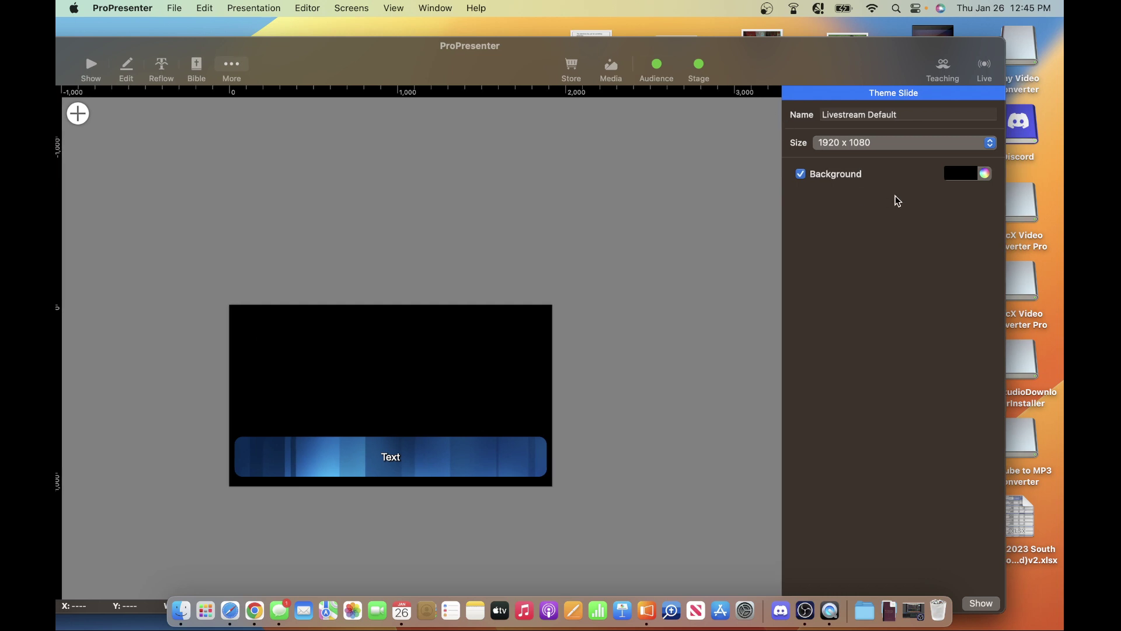
{"action": "left_click", "coordinate": [971, 177]}
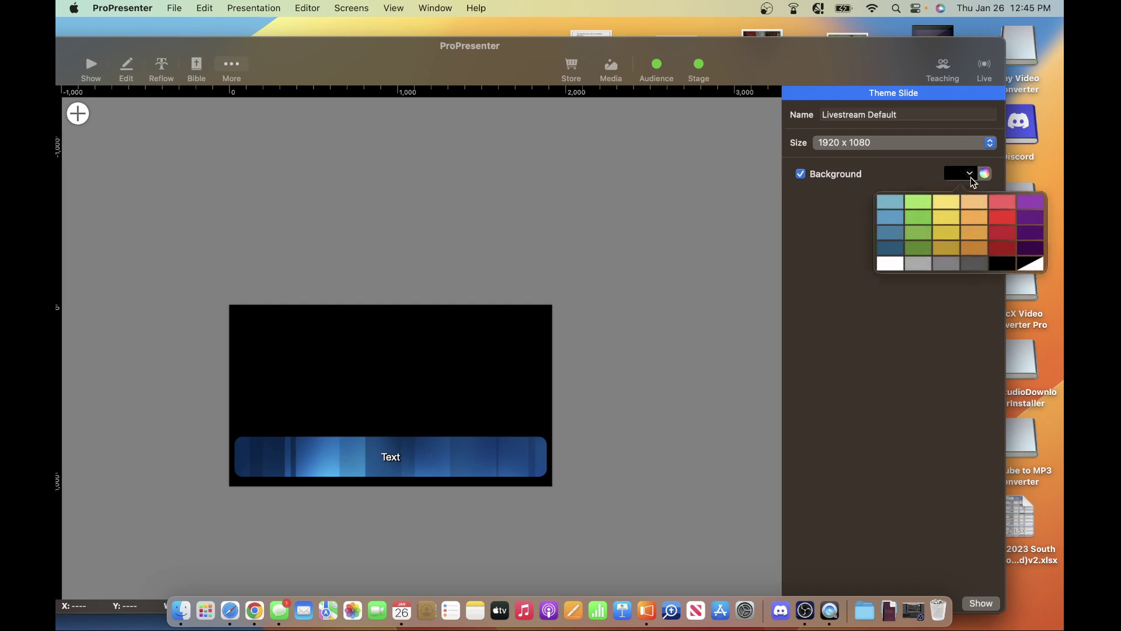
{"action": "left_click", "coordinate": [971, 178]}
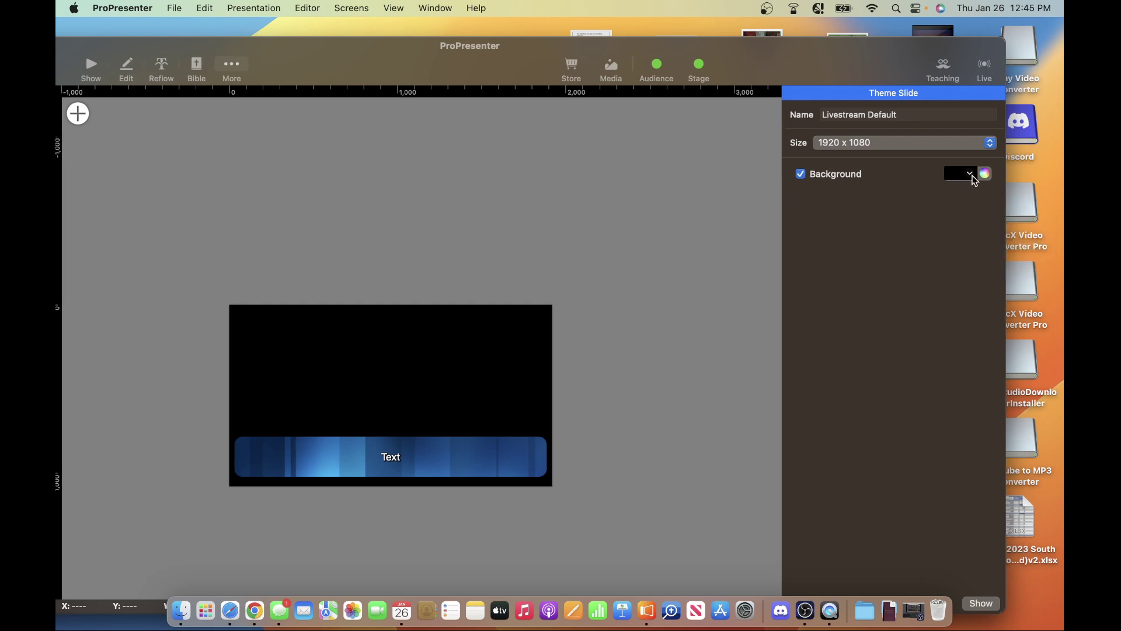
{"action": "left_click", "coordinate": [973, 177]}
{"action": "left_click", "coordinate": [813, 191]}
{"action": "left_click_drag", "start_coordinate": [447, 45], "coordinate": [619, 72]}
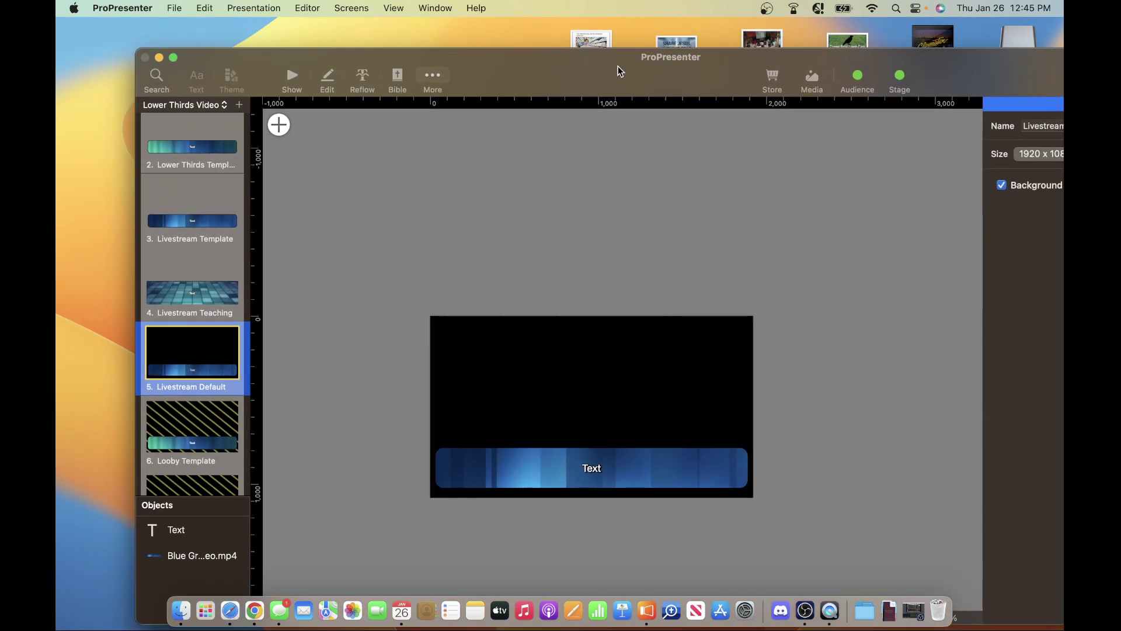
Step: Check the background colour setting used by the Livestream Template theme slide
{"action": "left_click", "coordinate": [219, 214]}
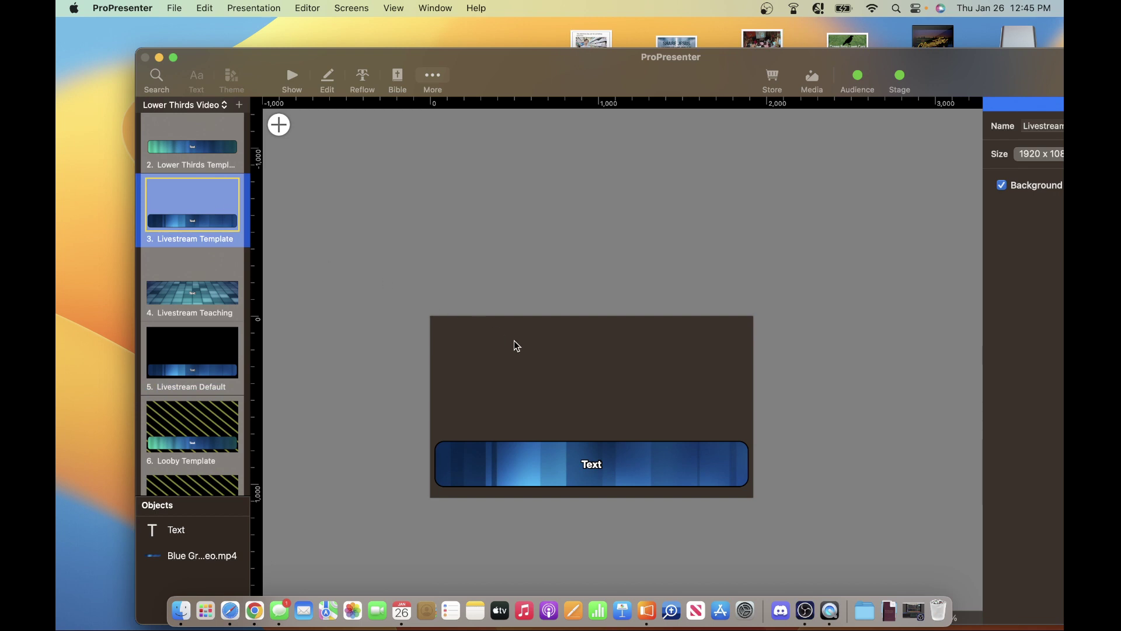
{"action": "left_click_drag", "start_coordinate": [580, 83], "coordinate": [424, 83]}
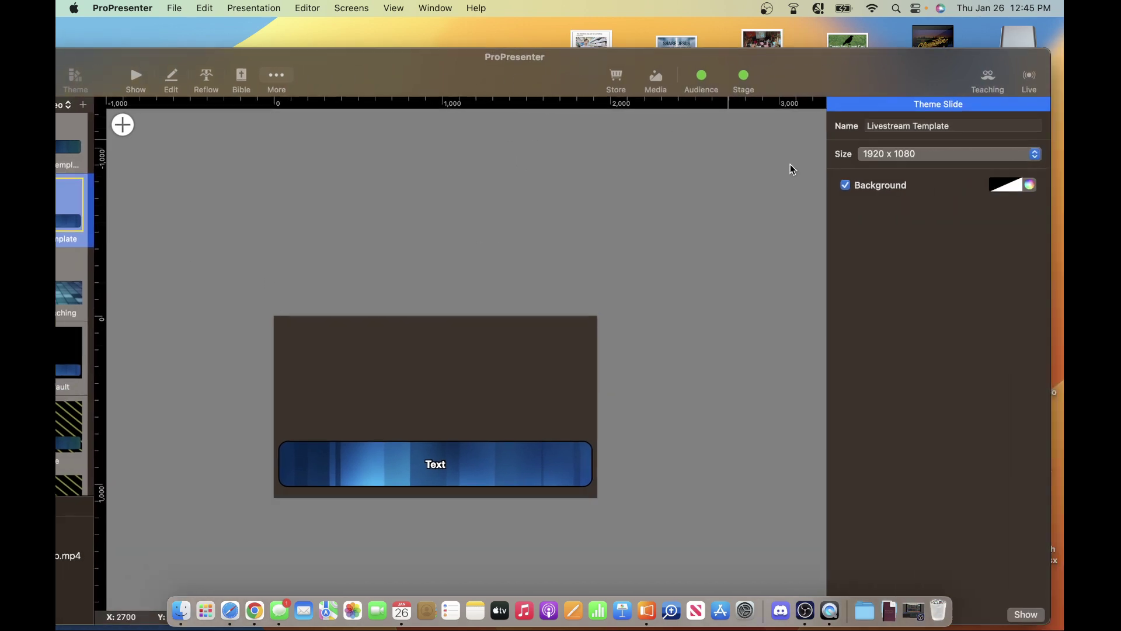
{"action": "left_click", "coordinate": [1015, 192]}
{"action": "left_click", "coordinate": [642, 192]}
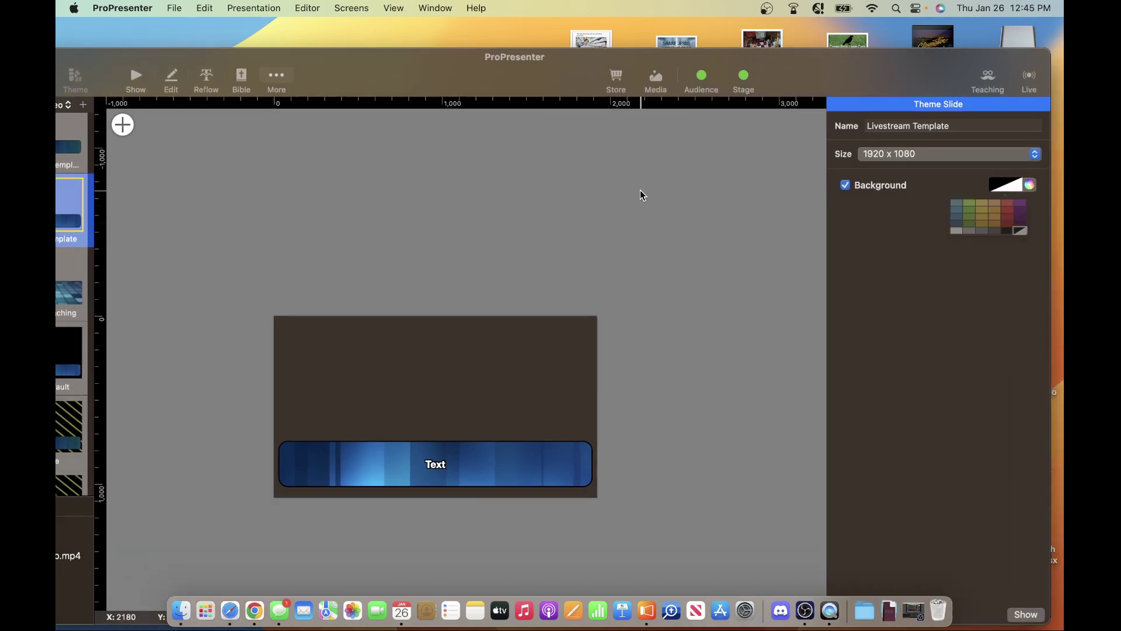
Step: Set the Livestream Default theme slide's background colour to transparent
{"action": "left_click_drag", "start_coordinate": [401, 77], "coordinate": [251, 105]}
{"action": "left_click", "coordinate": [138, 344]}
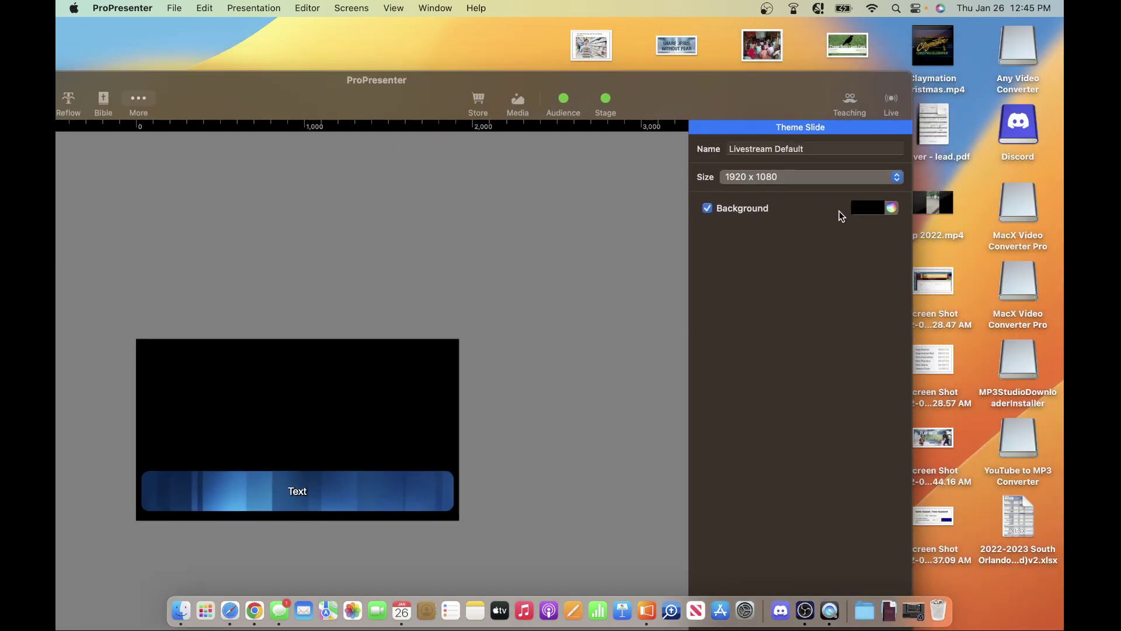
{"action": "left_click", "coordinate": [876, 209]}
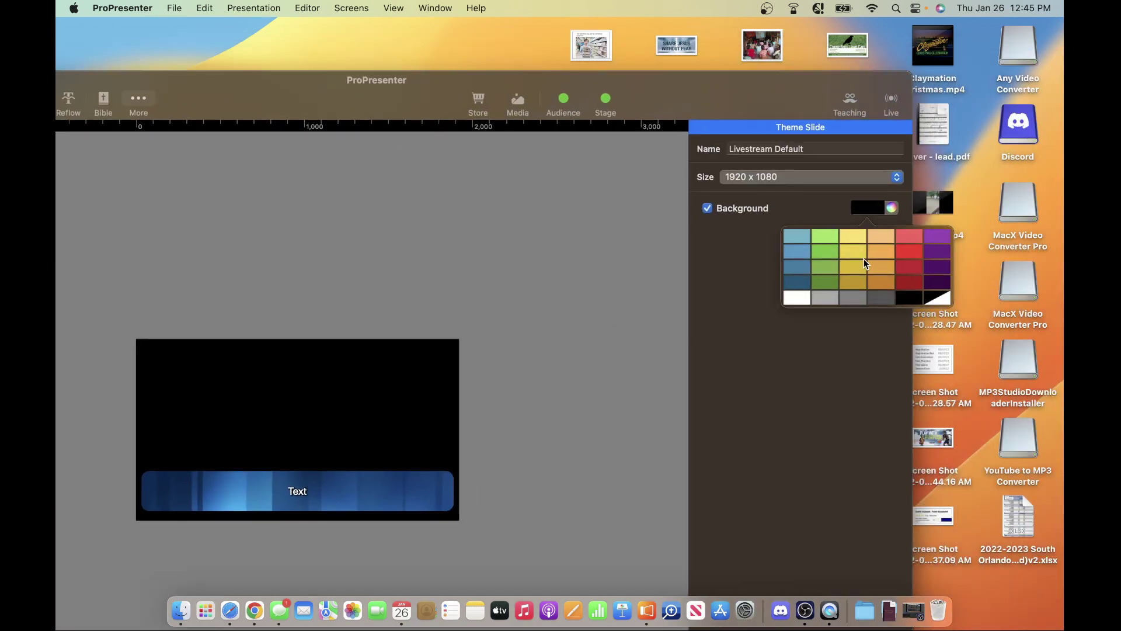
{"action": "left_click", "coordinate": [936, 300]}
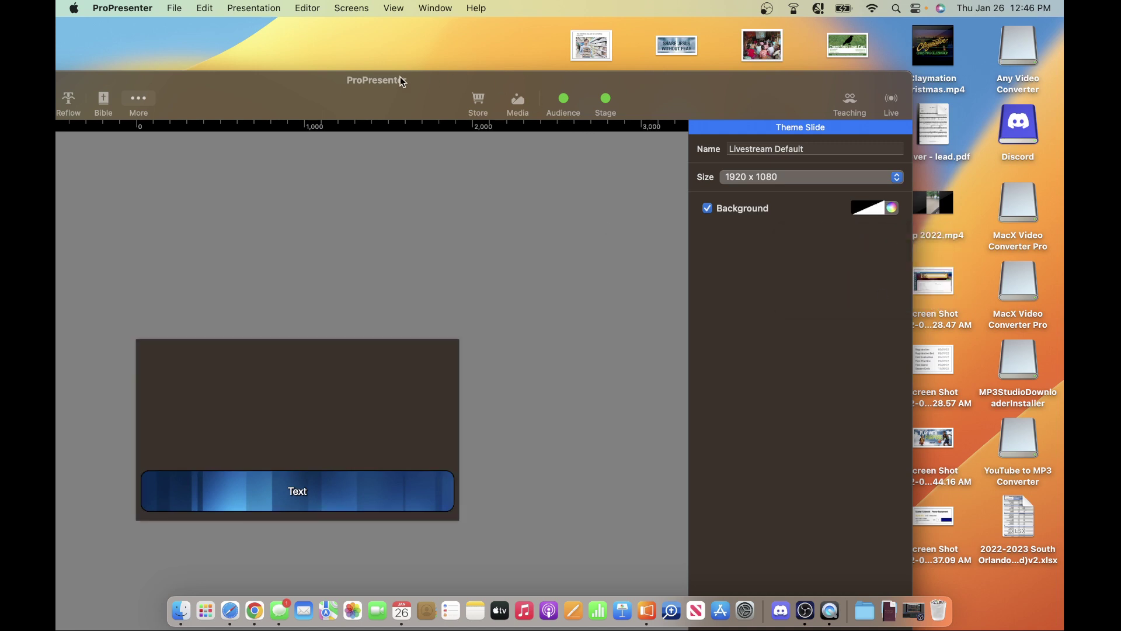
{"action": "left_click_drag", "start_coordinate": [402, 82], "coordinate": [584, 44]}
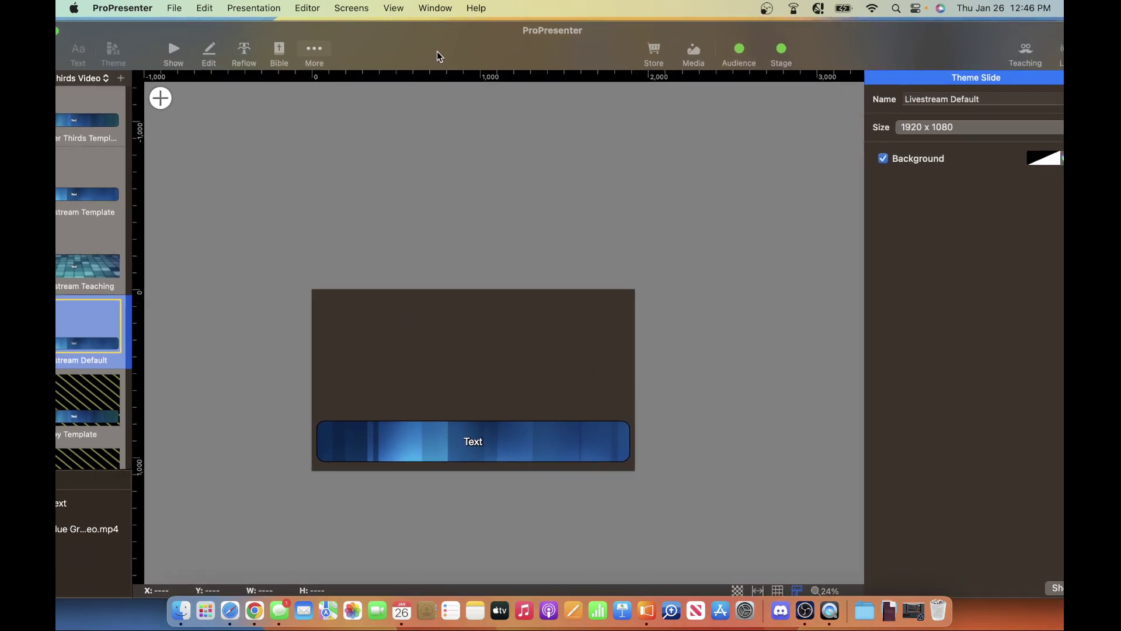
{"action": "left_click_drag", "start_coordinate": [436, 55], "coordinate": [462, 56]}
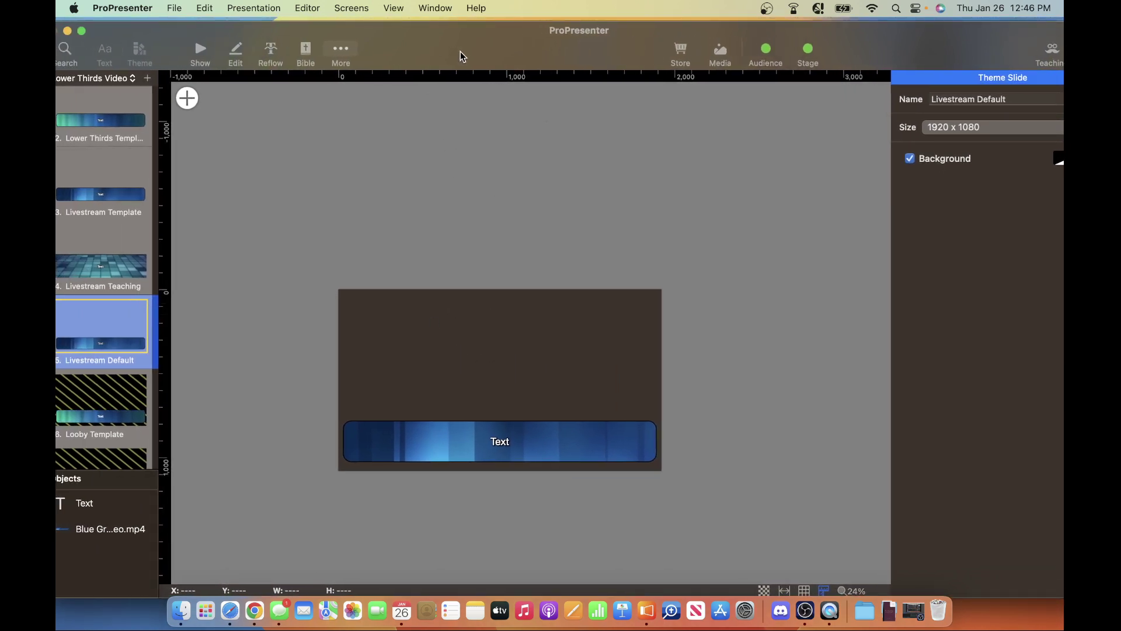
Step: Leave the theme editor for the Show view and switch the output preview to Livestream Lyrics
{"action": "left_click", "coordinate": [345, 61]}
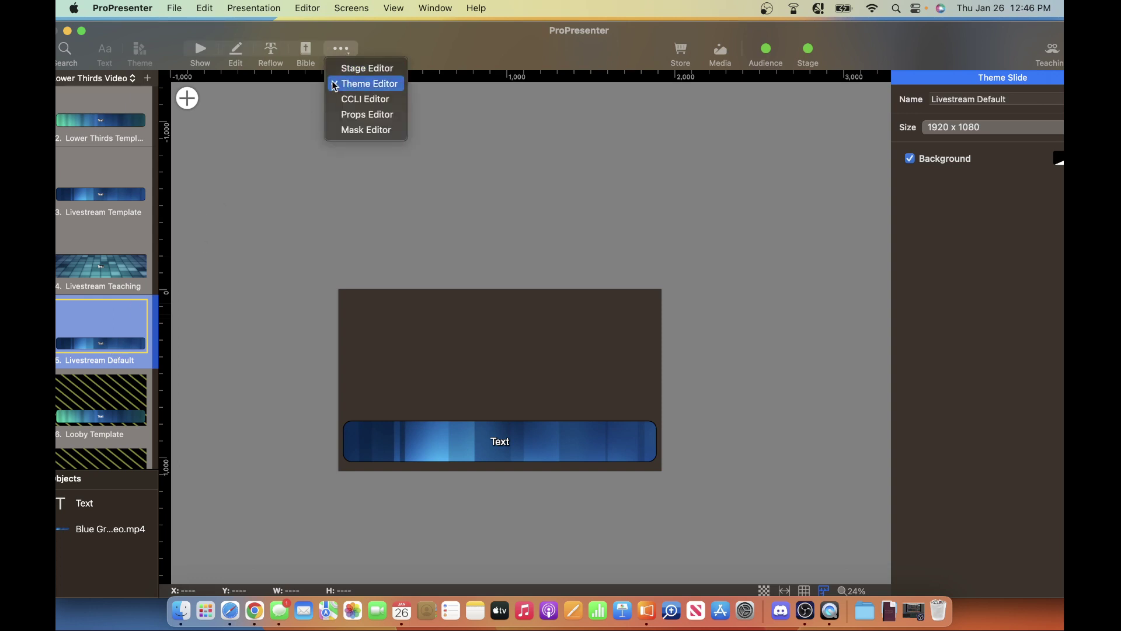
{"action": "left_click", "coordinate": [419, 39]}
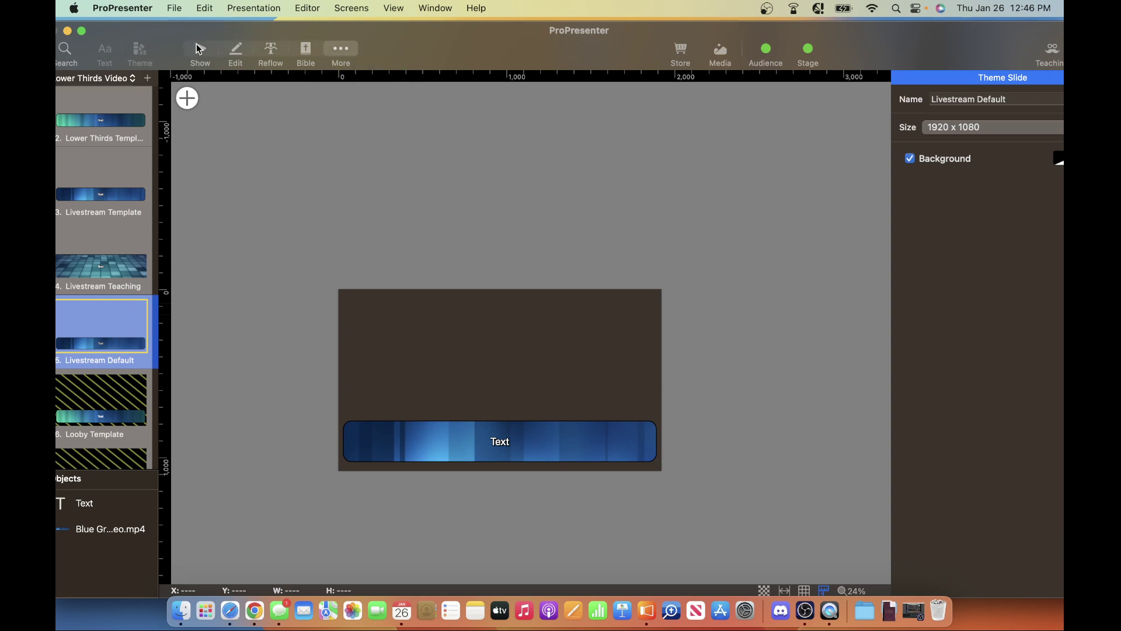
{"action": "left_click", "coordinate": [200, 51]}
{"action": "scroll", "coordinate": [328, 218], "scroll_direction": "down", "scroll_amount": 5}
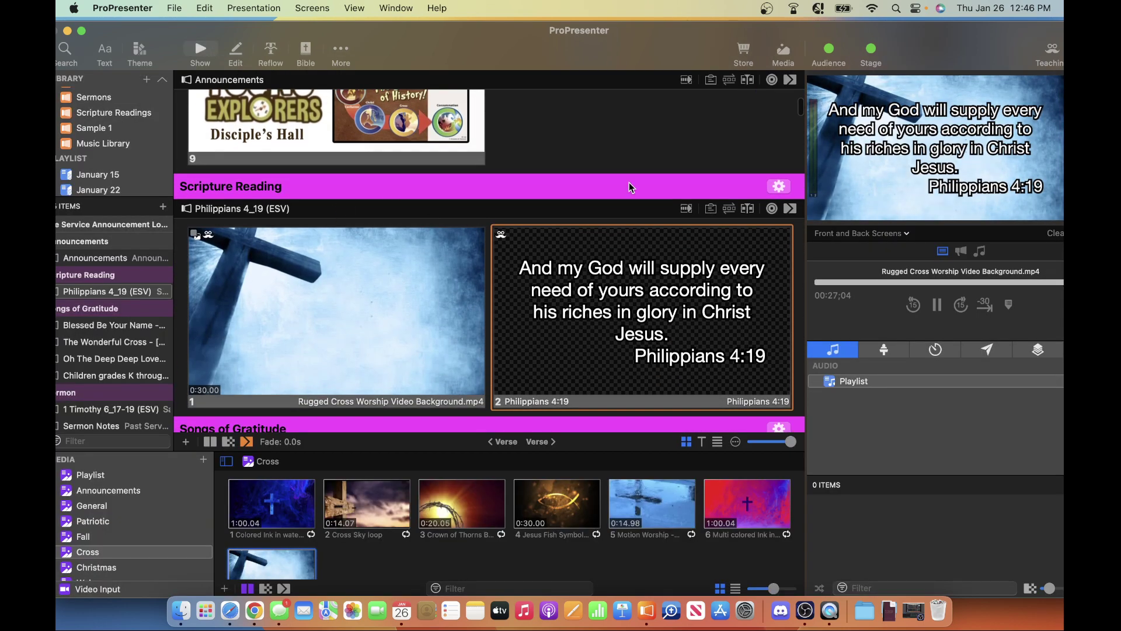
{"action": "left_click_drag", "start_coordinate": [666, 45], "coordinate": [575, 43]}
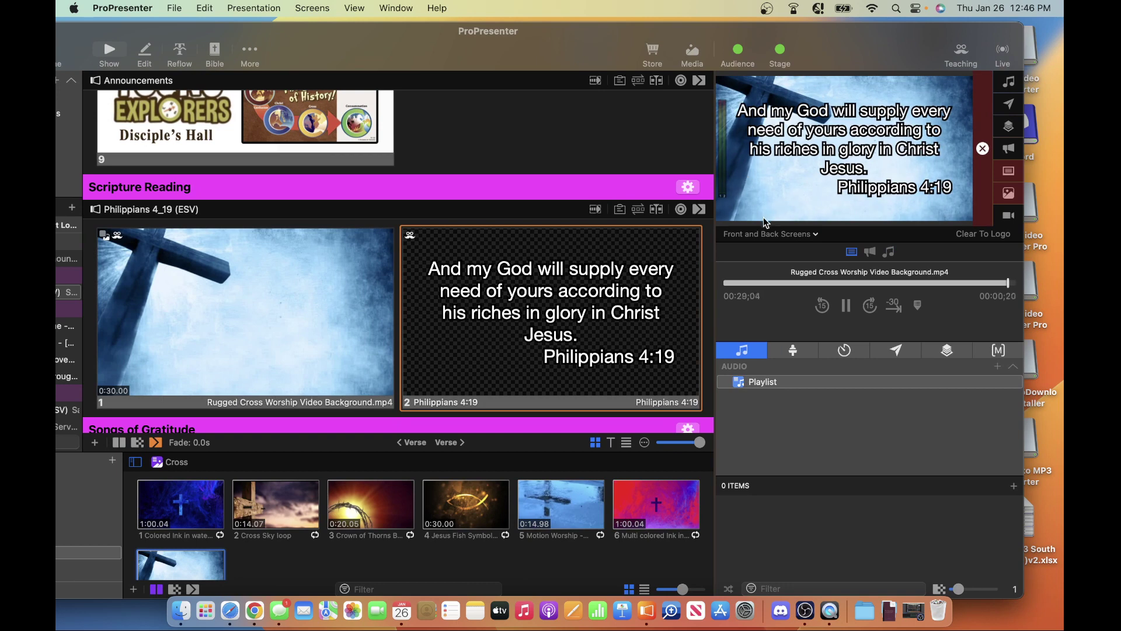
{"action": "left_click", "coordinate": [768, 234]}
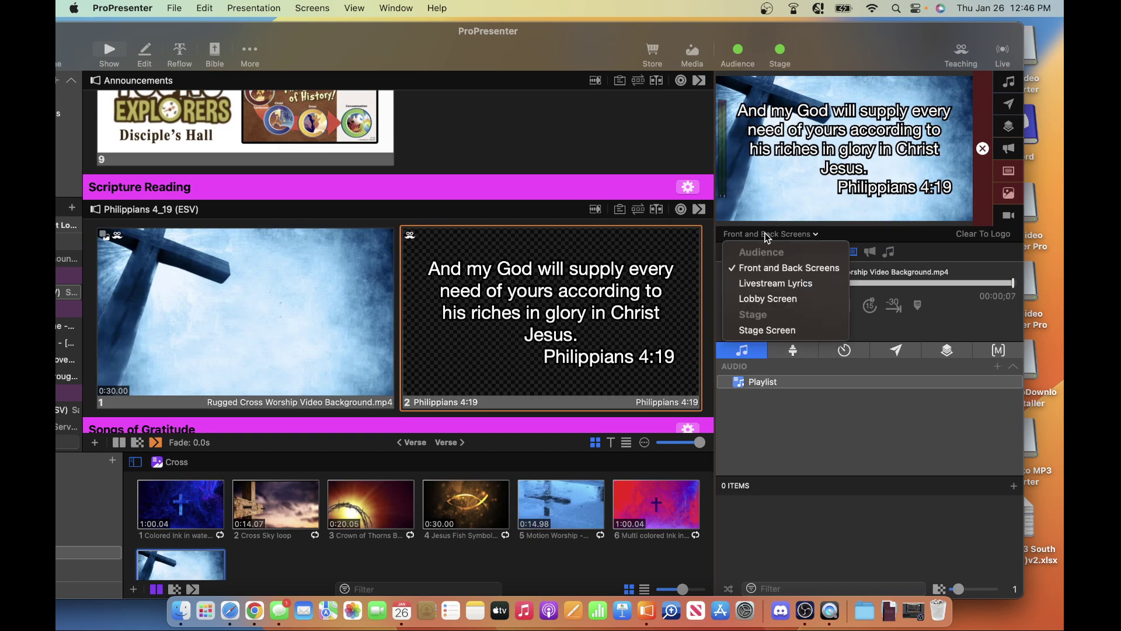
{"action": "left_click", "coordinate": [771, 284]}
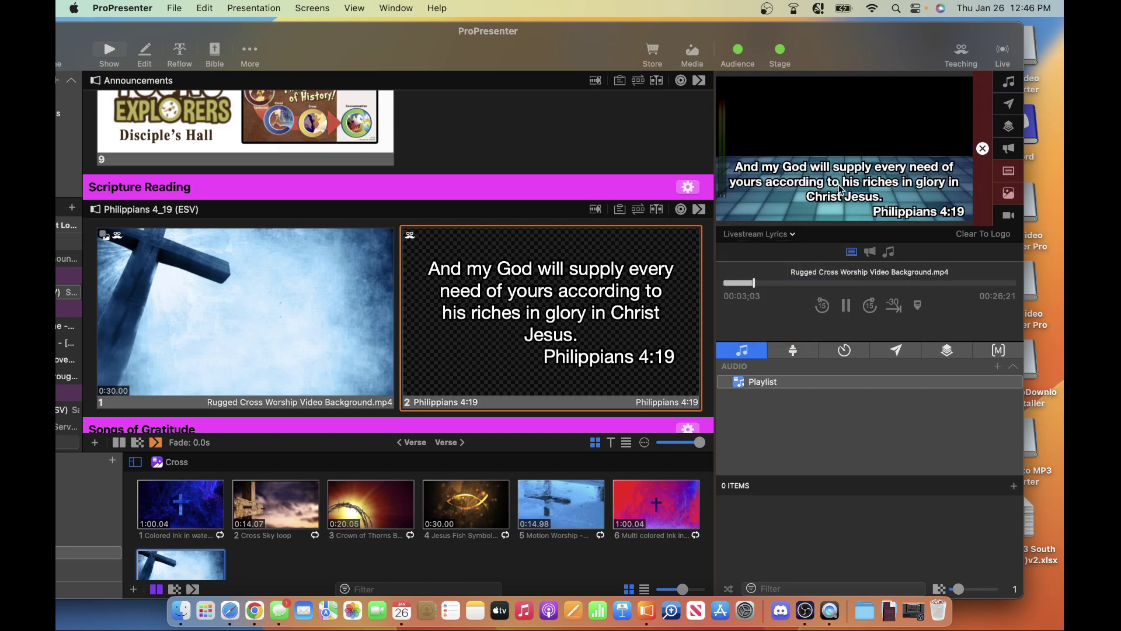
Step: Trigger the Verse 1 slide of Blessed Be Your Name to check its lower third in the livestream preview
{"action": "scroll", "coordinate": [497, 280], "scroll_direction": "down", "scroll_amount": 3}
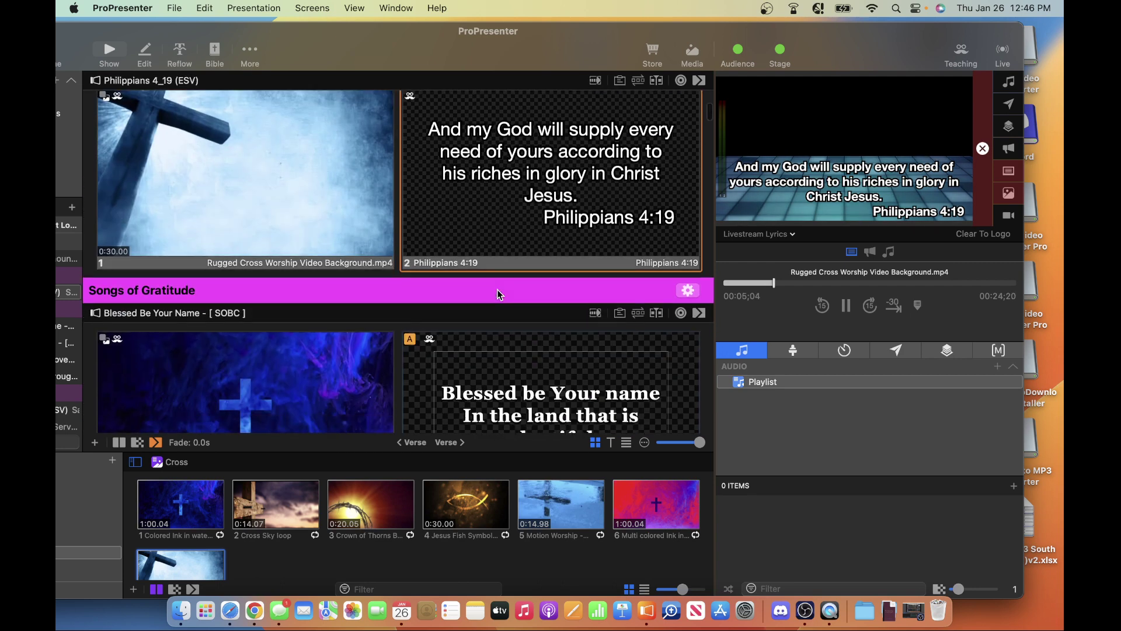
{"action": "scroll", "coordinate": [498, 293], "scroll_direction": "down", "scroll_amount": 3}
{"action": "left_click", "coordinate": [550, 292]}
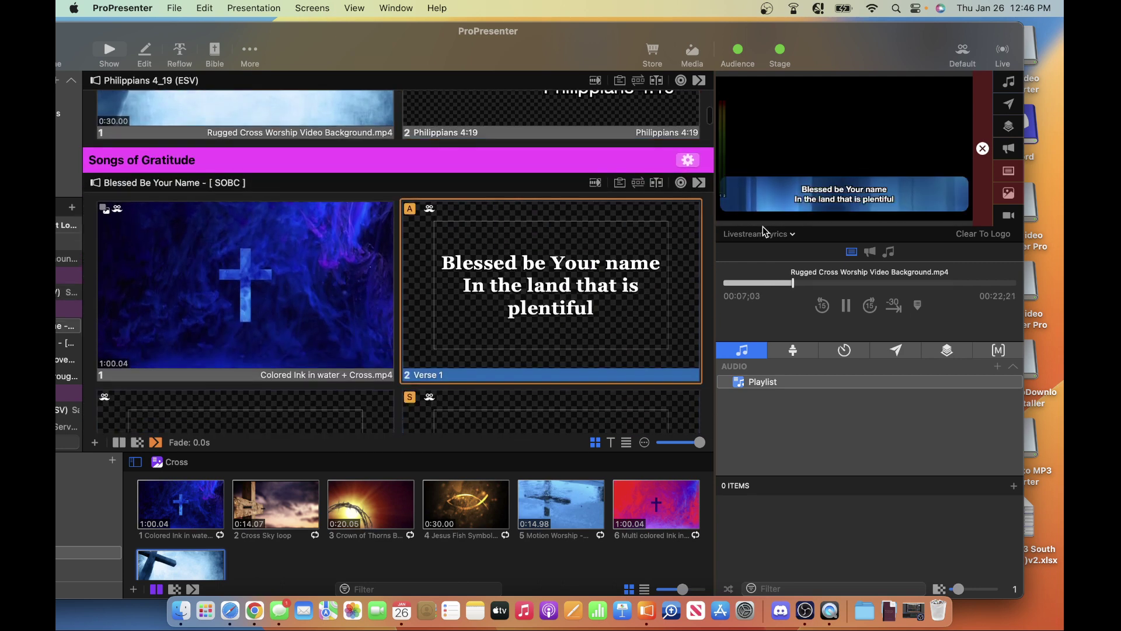
{"action": "left_click", "coordinate": [789, 234]}
{"action": "left_click", "coordinate": [790, 234]}
{"action": "left_click", "coordinate": [790, 235]}
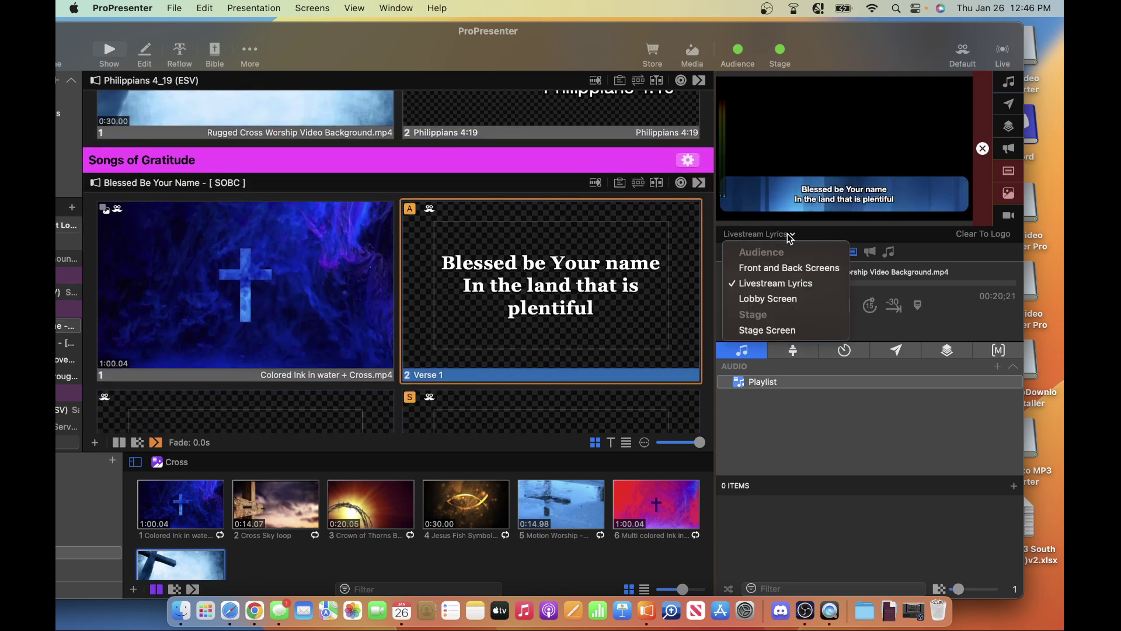
{"action": "left_click", "coordinate": [790, 234]}
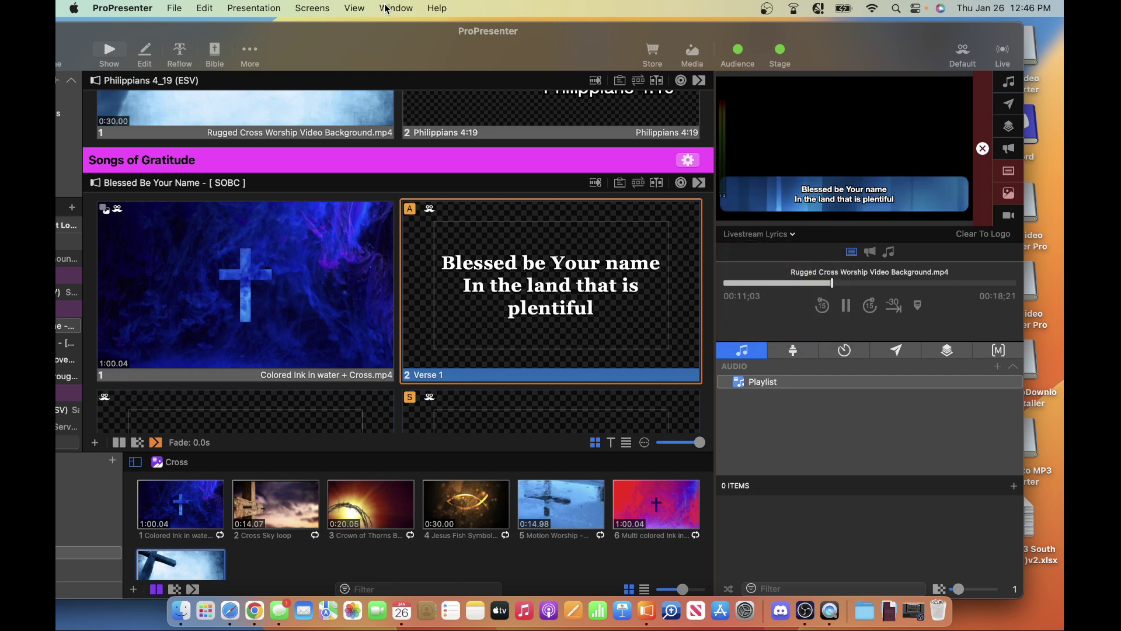
Step: In the Default look preset, assign the Livestream Default theme from Lower Thirds Video to the Livestream Lyrics screen's presentation layer
{"action": "left_click", "coordinate": [355, 8]}
{"action": "mouse_move", "coordinate": [312, 8]}
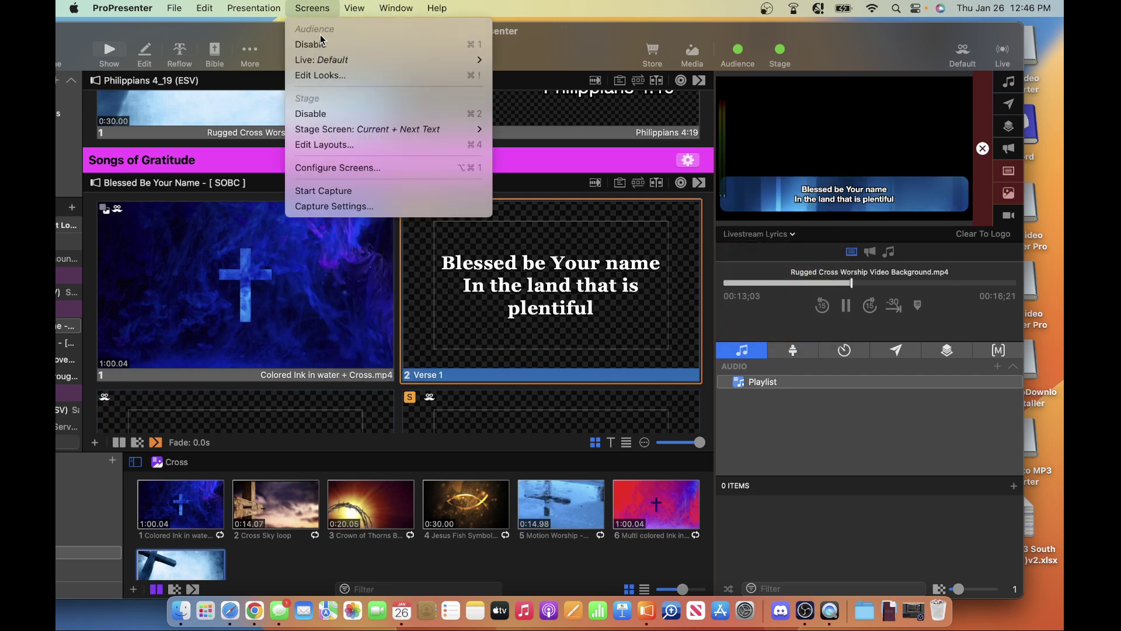
{"action": "left_click", "coordinate": [329, 80]}
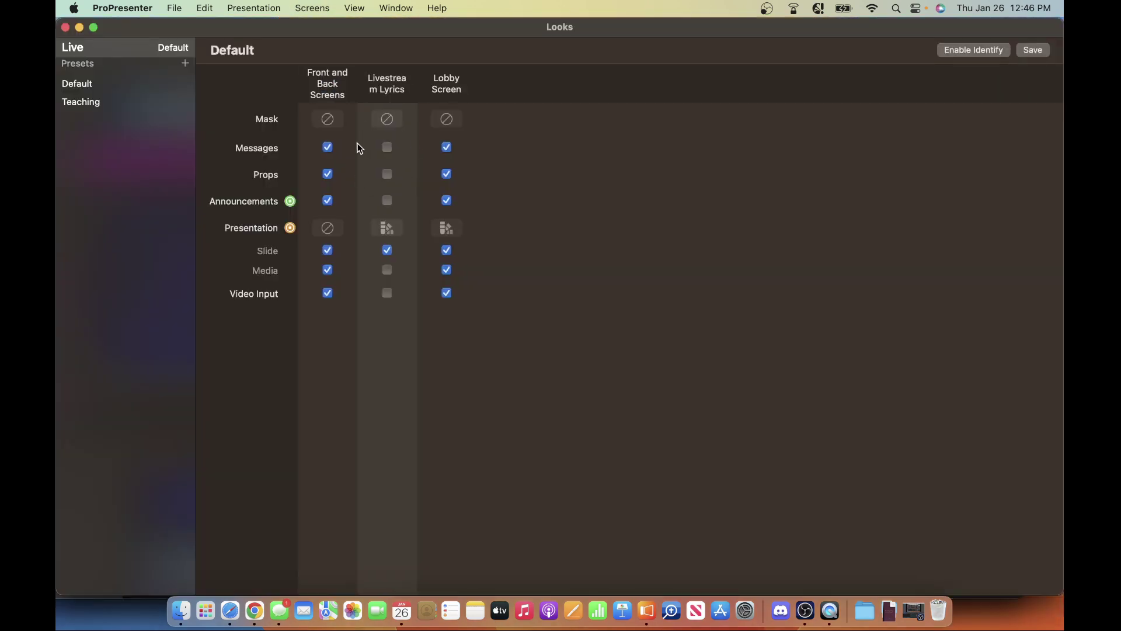
{"action": "left_click", "coordinate": [88, 85]}
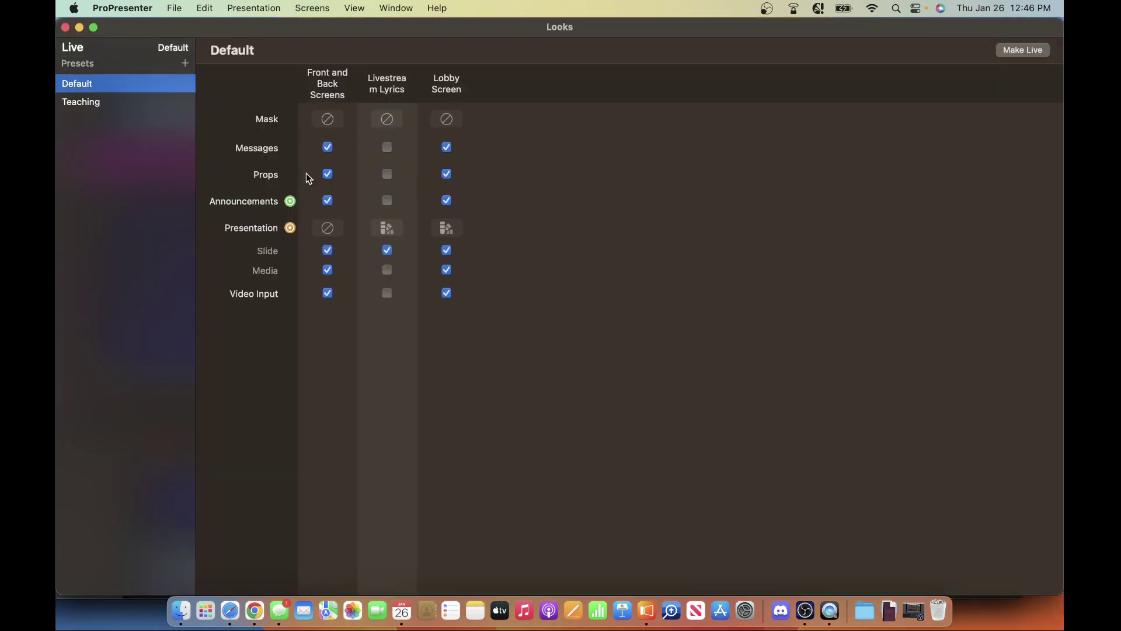
{"action": "left_click", "coordinate": [390, 228]}
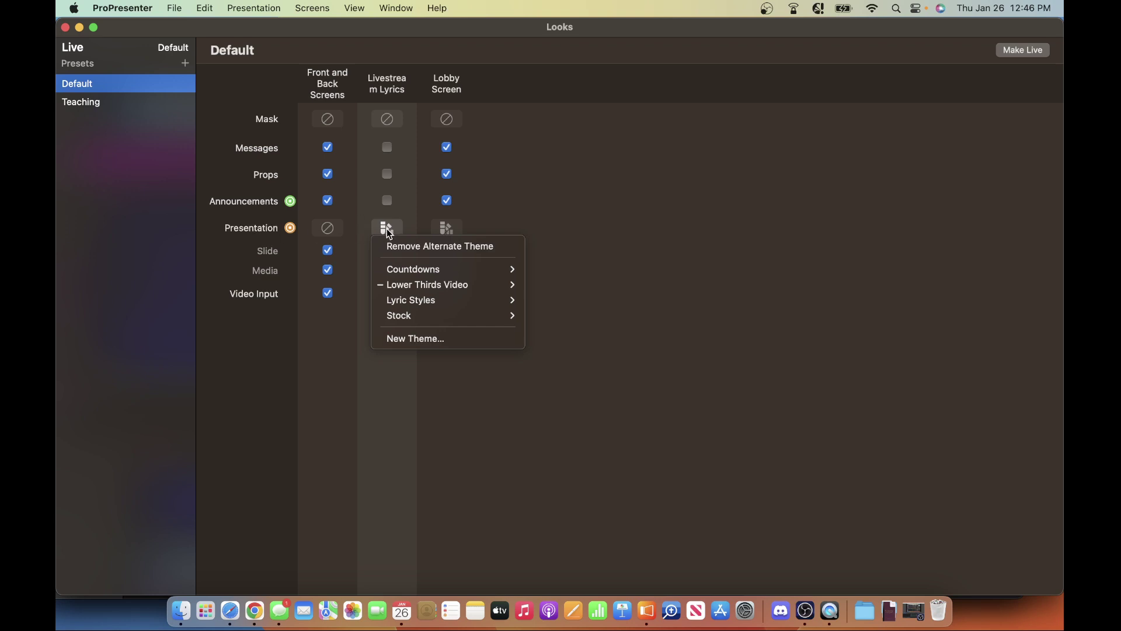
{"action": "mouse_move", "coordinate": [428, 285]}
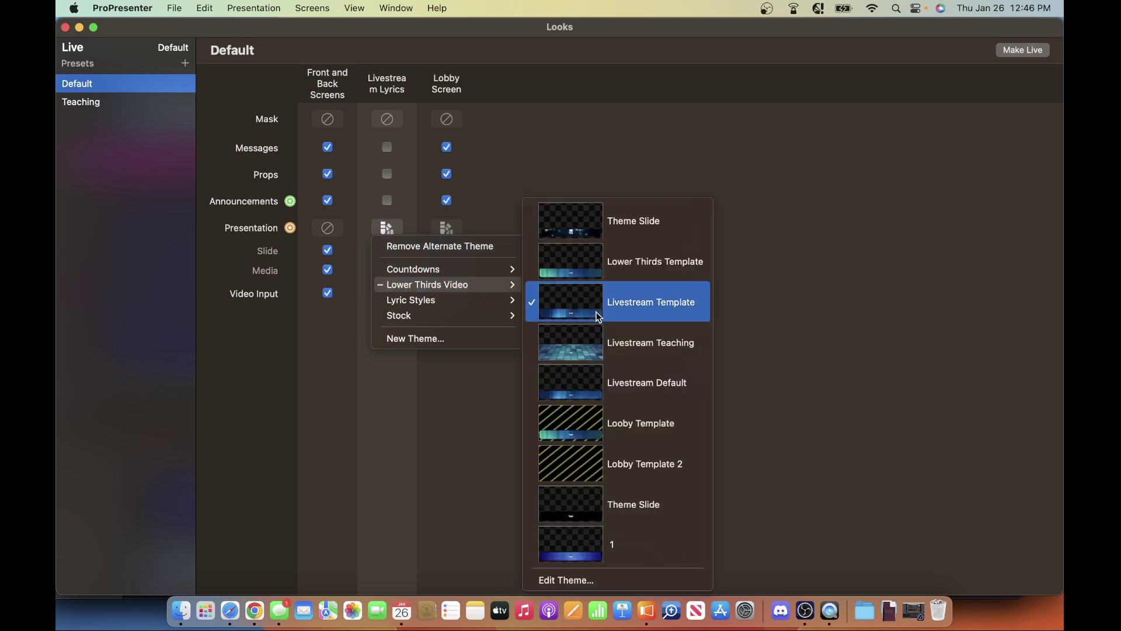
{"action": "left_click", "coordinate": [668, 386]}
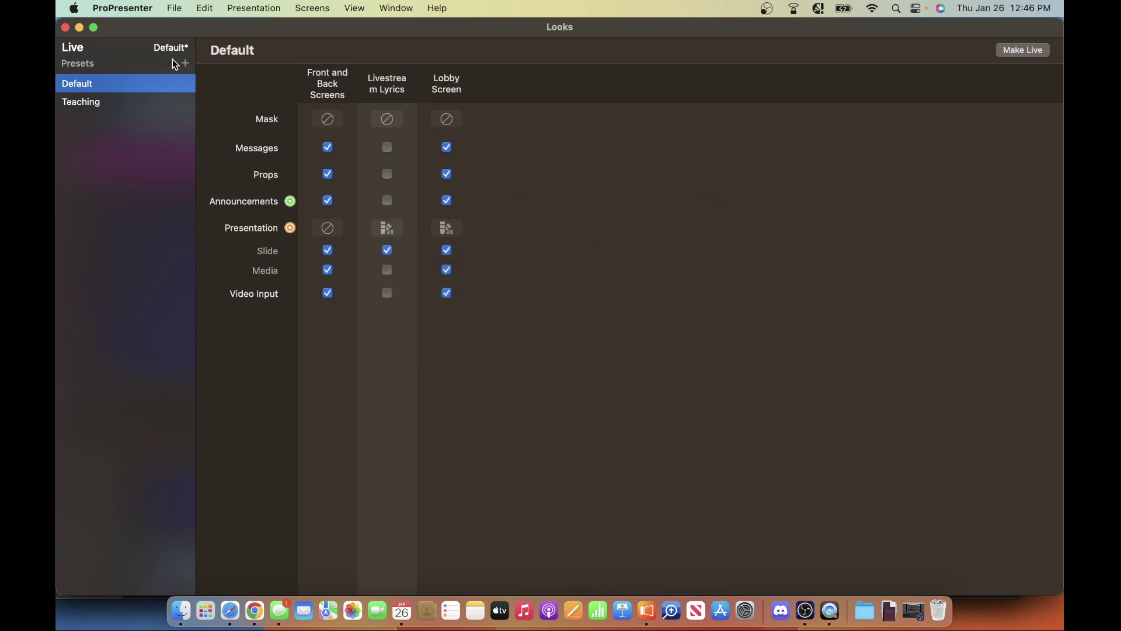
{"action": "left_click", "coordinate": [66, 28]}
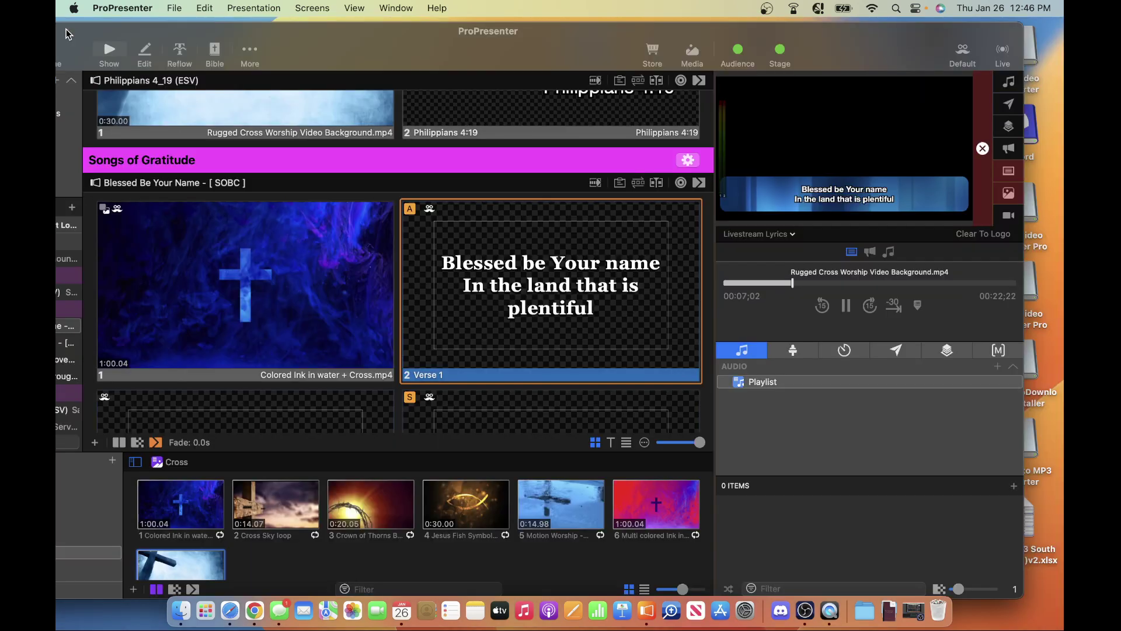
Step: Trigger Verse 1 of Blessed Be Your Name and the Philippians 4:19 slide to compare their livestream lower thirds
{"action": "left_click", "coordinate": [677, 265]}
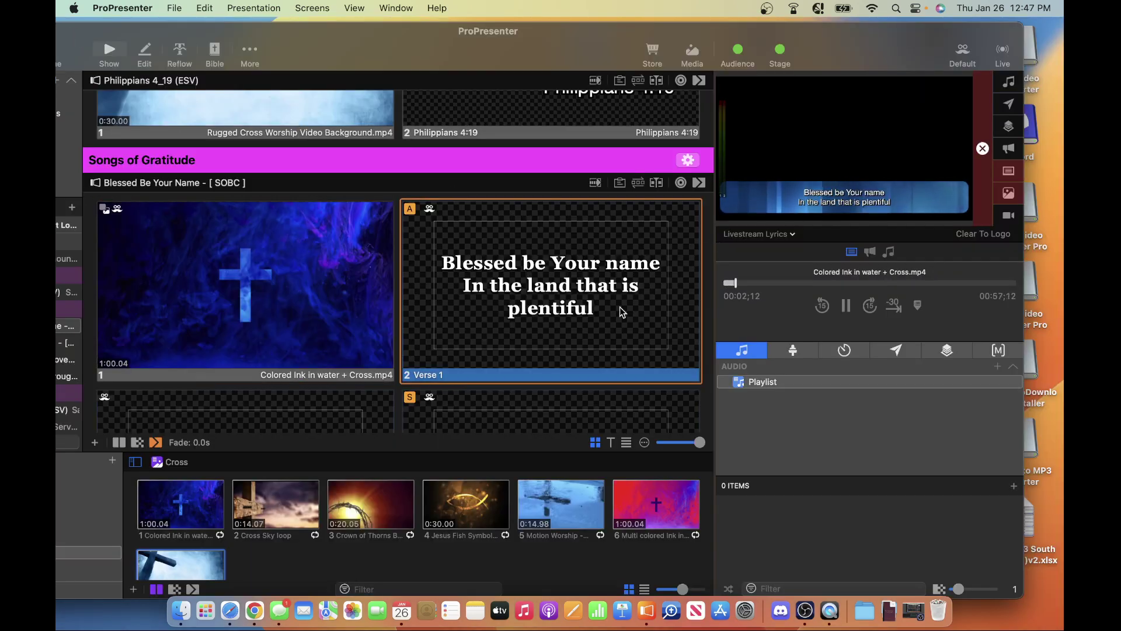
{"action": "scroll", "coordinate": [621, 311], "scroll_direction": "up", "scroll_amount": 5}
{"action": "left_click", "coordinate": [549, 234]}
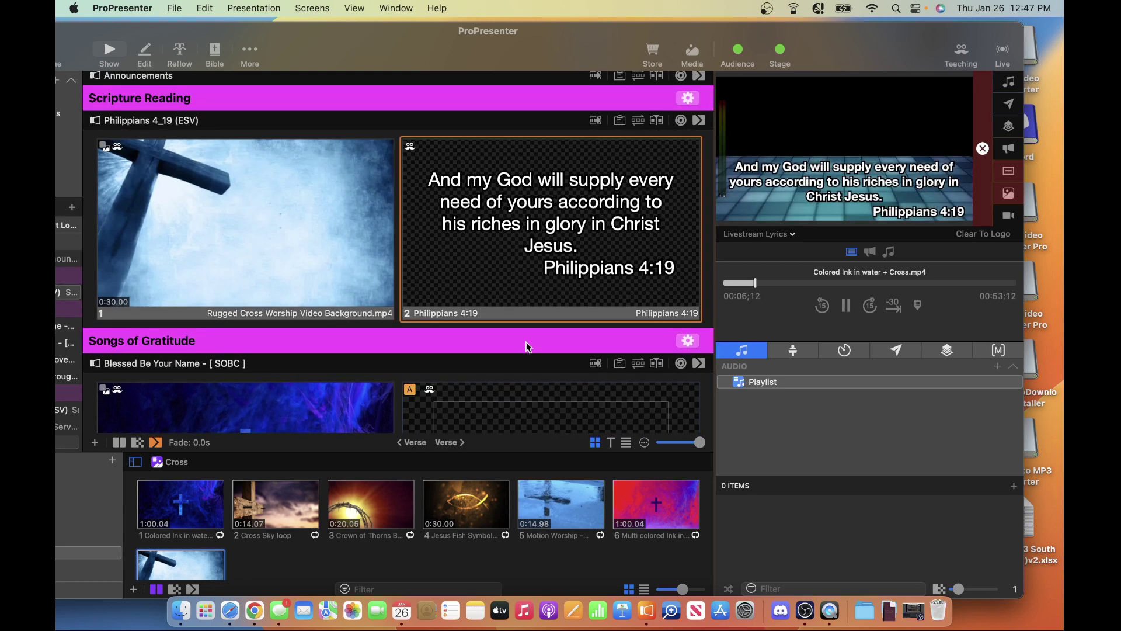
{"action": "scroll", "coordinate": [528, 347], "scroll_direction": "down", "scroll_amount": 4}
{"action": "left_click", "coordinate": [527, 373]}
{"action": "left_click", "coordinate": [543, 163]}
{"action": "scroll", "coordinate": [543, 162], "scroll_direction": "up", "scroll_amount": 4}
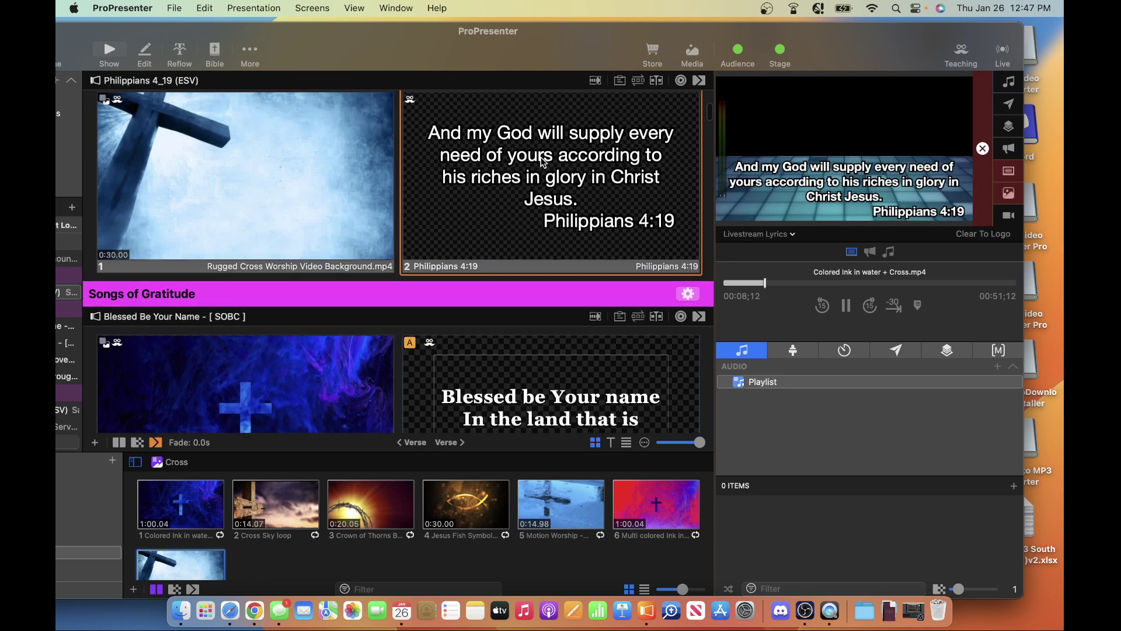
Step: Open the theme editor and duplicate the Livestream Default slide in the Lower Thirds Video theme
{"action": "left_click", "coordinate": [250, 50]}
{"action": "left_click", "coordinate": [269, 83]}
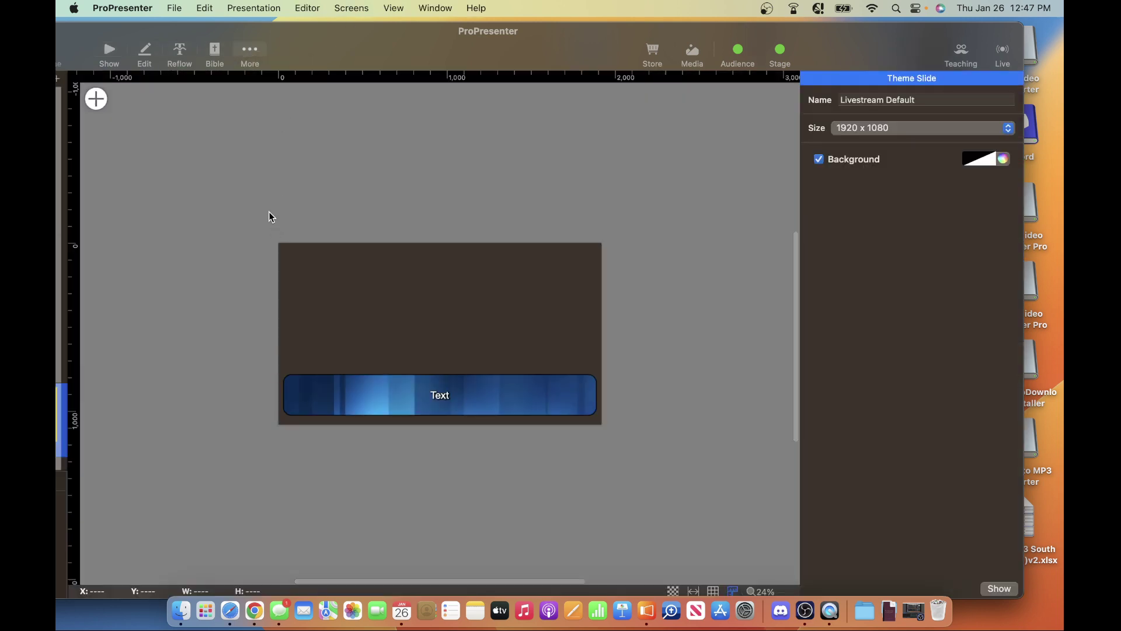
{"action": "left_click_drag", "start_coordinate": [300, 26], "coordinate": [459, 24]}
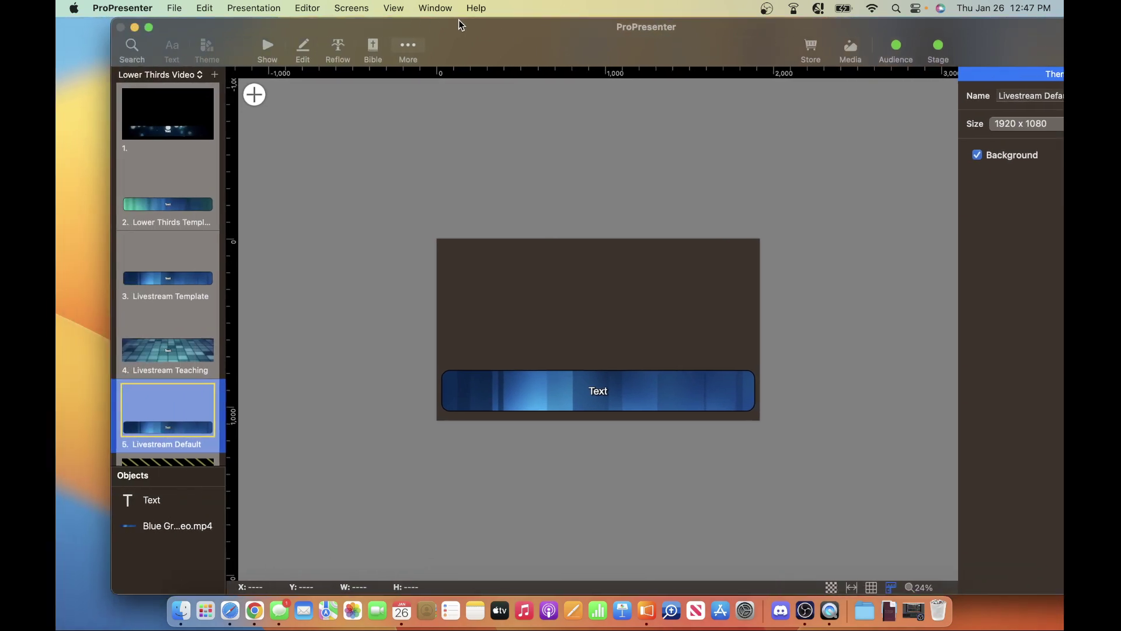
{"action": "scroll", "coordinate": [173, 355], "scroll_direction": "down", "scroll_amount": 4}
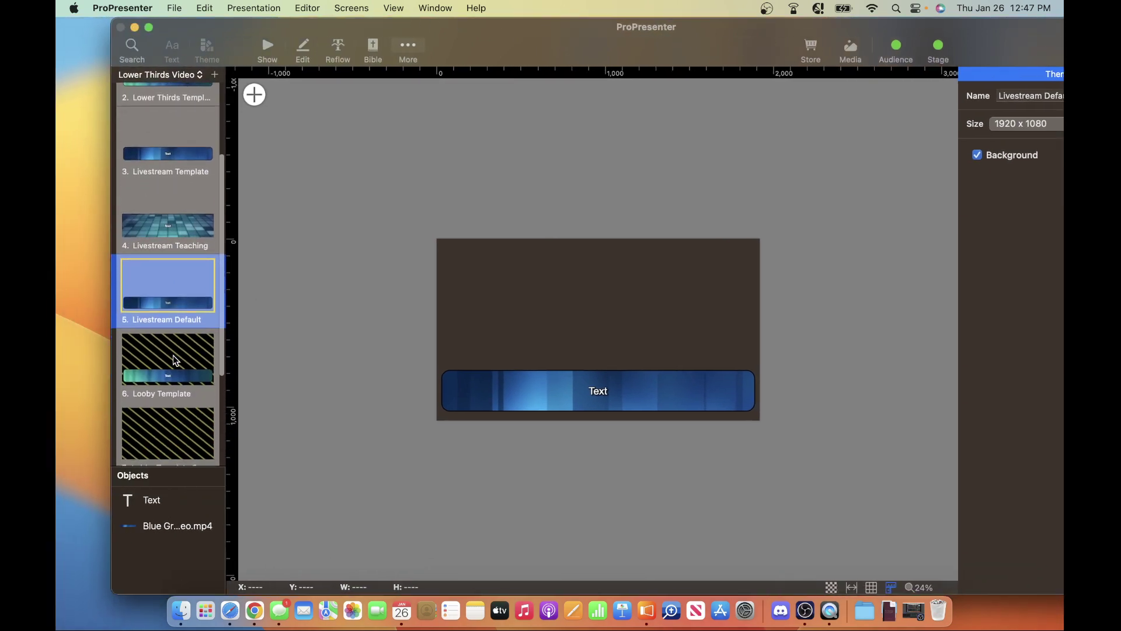
{"action": "scroll", "coordinate": [173, 355], "scroll_direction": "down", "scroll_amount": 2}
{"action": "right_click", "coordinate": [185, 239]}
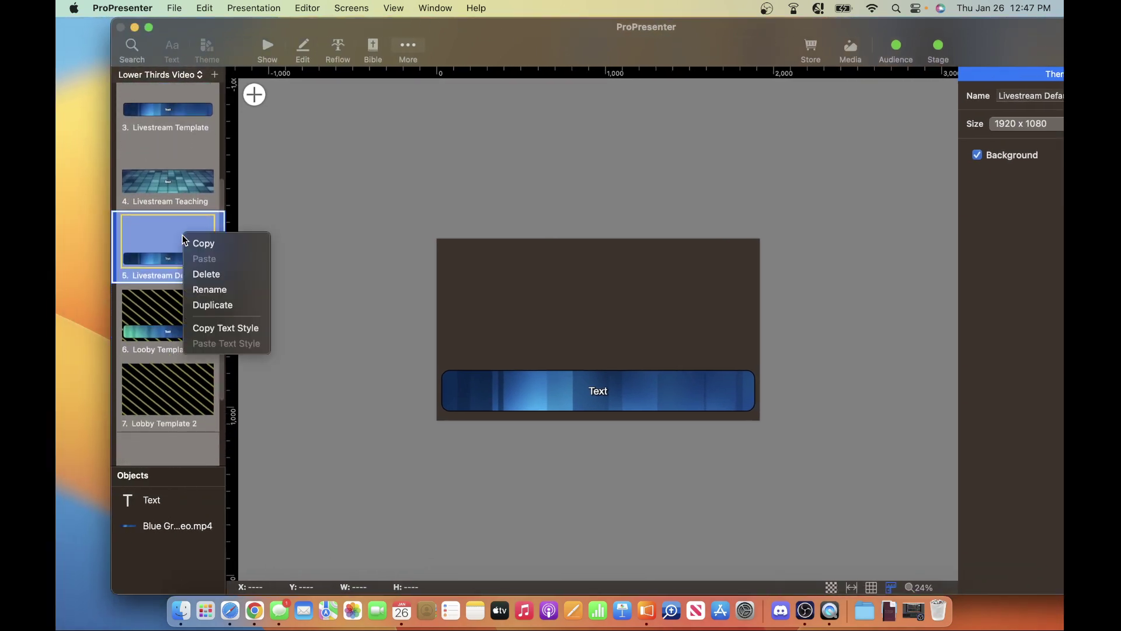
{"action": "left_click", "coordinate": [208, 305]}
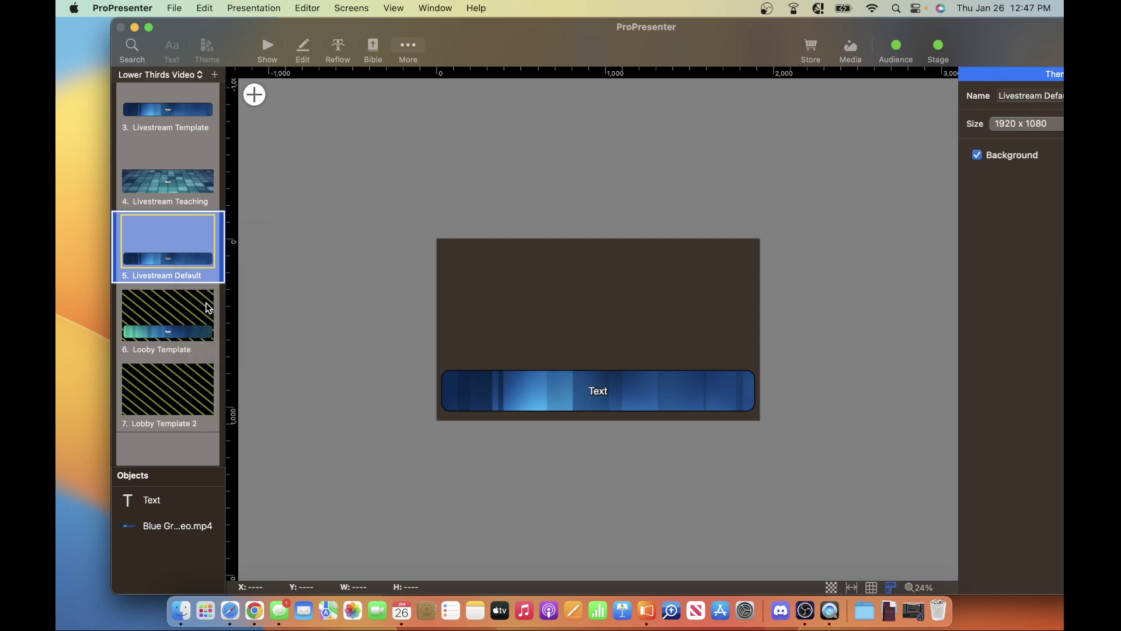
Step: Rename the duplicated theme slide as Livestream Teaching Test
{"action": "left_click", "coordinate": [190, 342]}
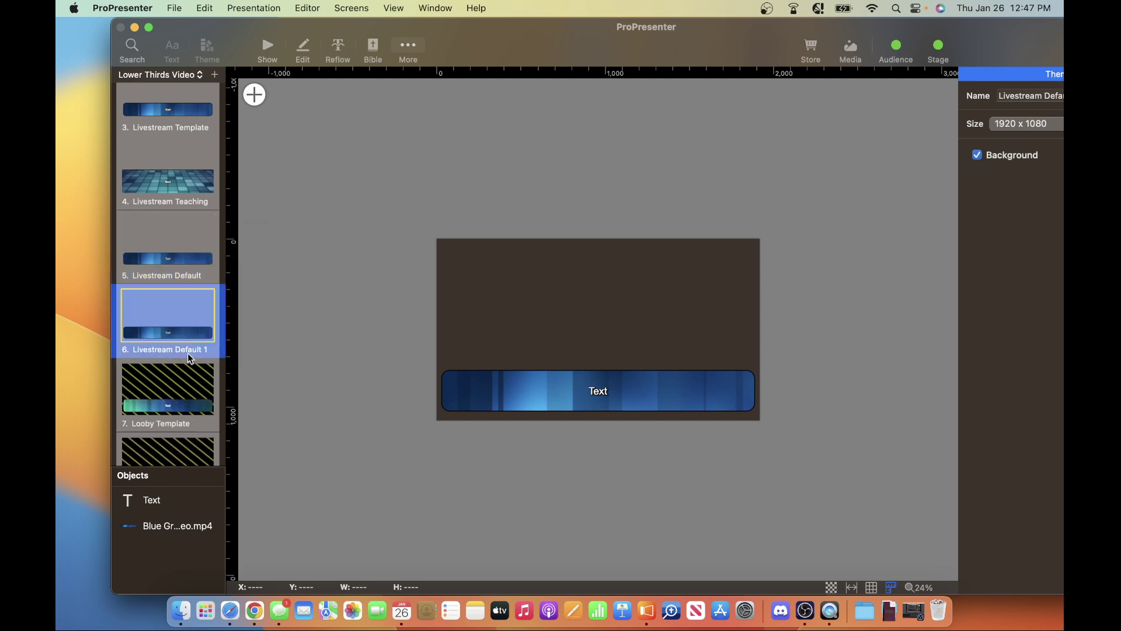
{"action": "right_click", "coordinate": [189, 349]}
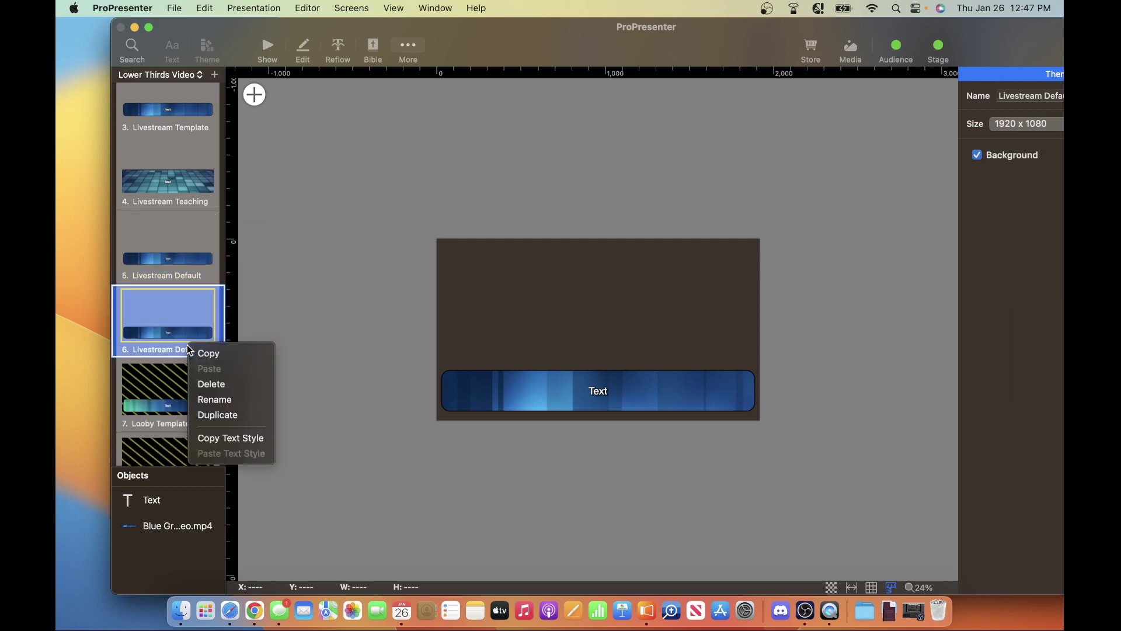
{"action": "left_click", "coordinate": [210, 400]}
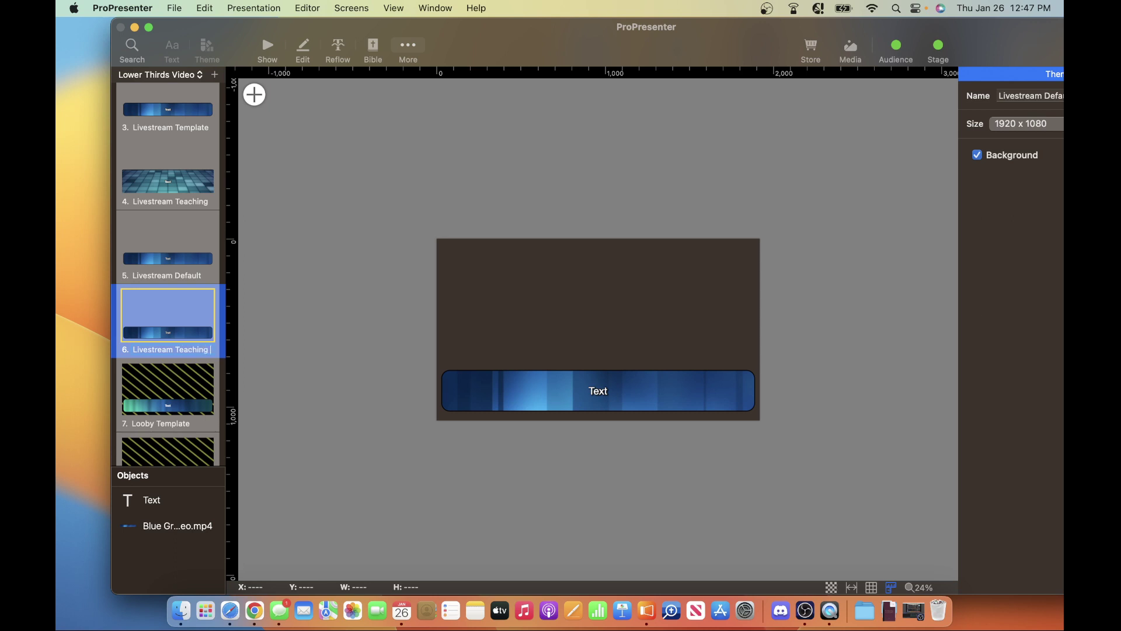
{"action": "type", "text": "Teaching"}
{"action": "key", "text": "Return"}
Step: Examine the shape and text settings of the Livestream Teaching theme slide's text box
{"action": "scroll", "coordinate": [201, 227], "scroll_direction": "up", "scroll_amount": 2}
{"action": "left_click", "coordinate": [187, 221]}
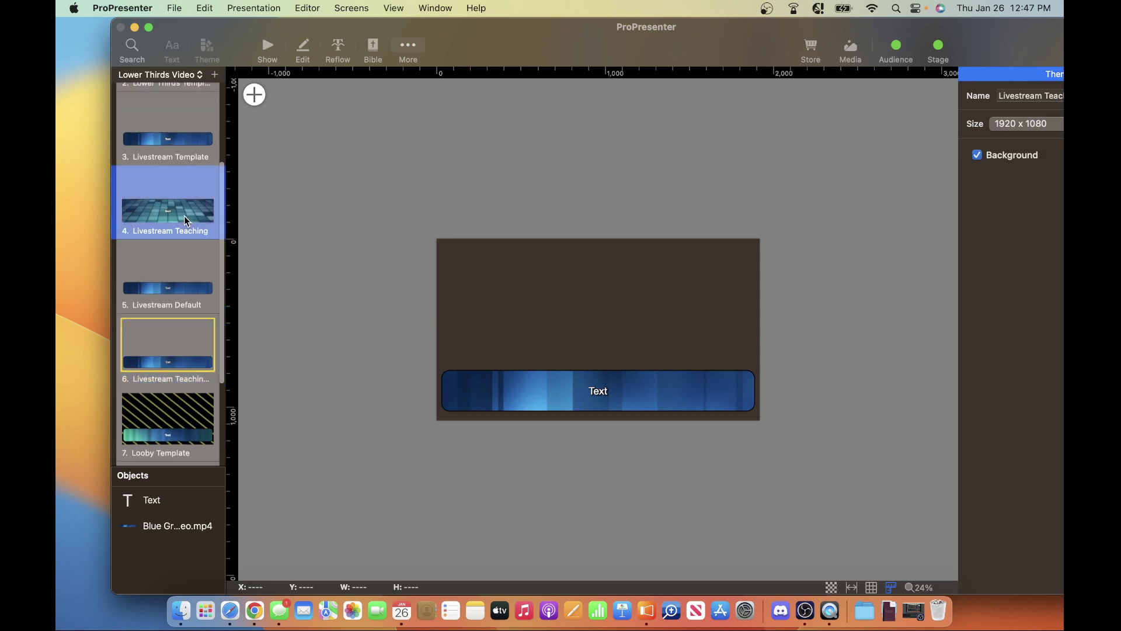
{"action": "left_click", "coordinate": [597, 381]}
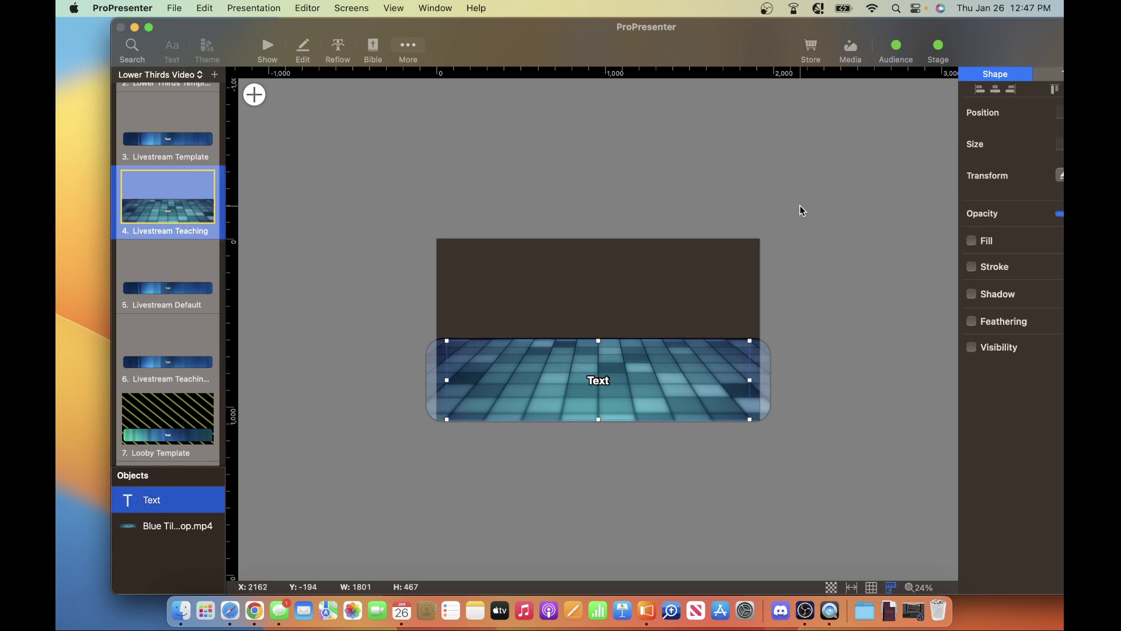
{"action": "left_click_drag", "start_coordinate": [777, 44], "coordinate": [665, 53]}
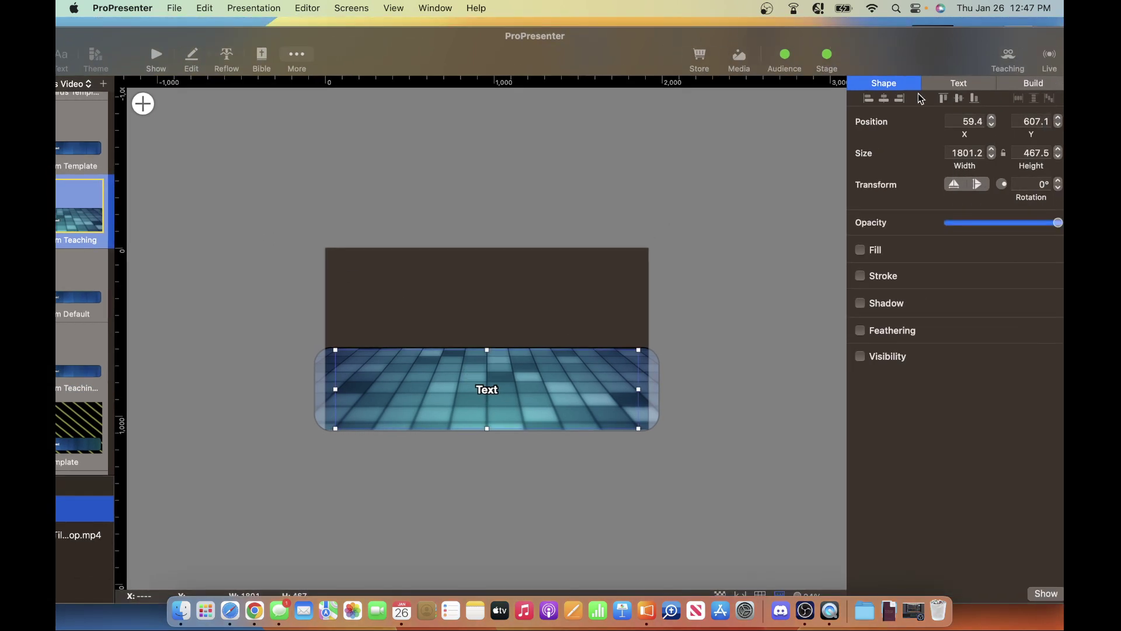
{"action": "left_click", "coordinate": [974, 87]}
{"action": "left_click_drag", "start_coordinate": [928, 58], "coordinate": [984, 49]}
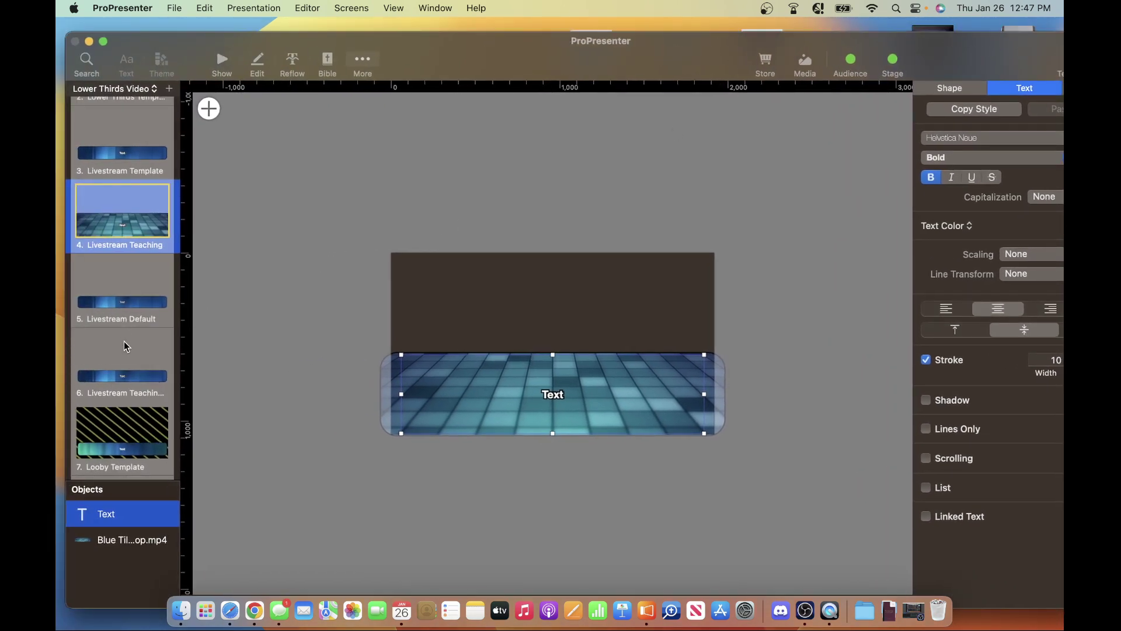
Step: Enlarge the blue background video in Livestream Teaching Test and position it across the slide's full width along the lower edge
{"action": "left_click", "coordinate": [127, 360]}
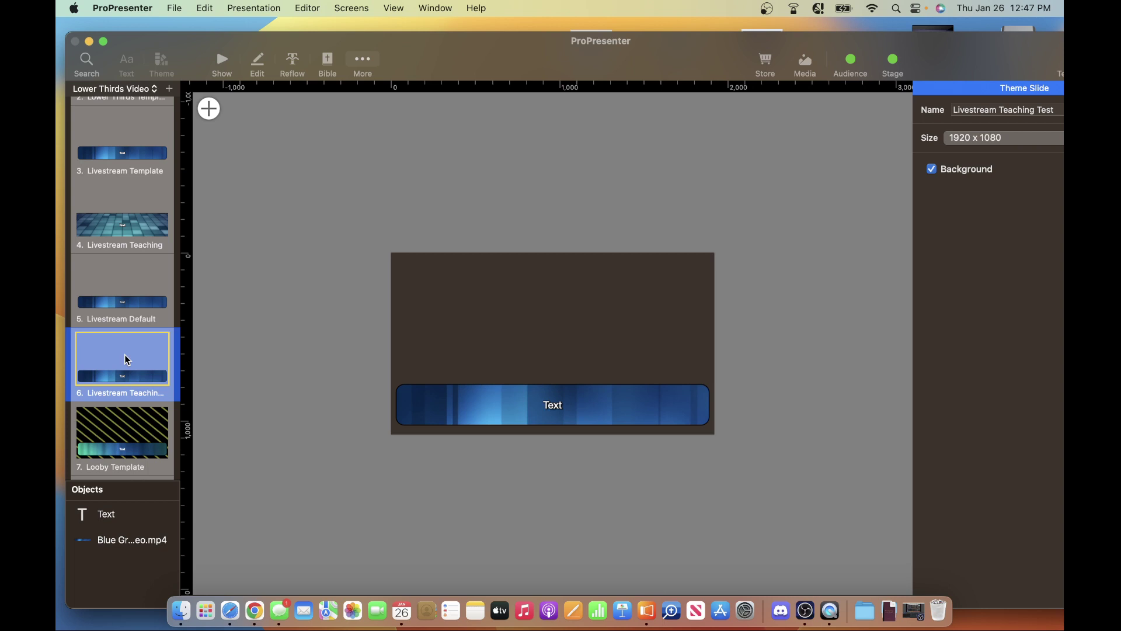
{"action": "left_click", "coordinate": [438, 400]}
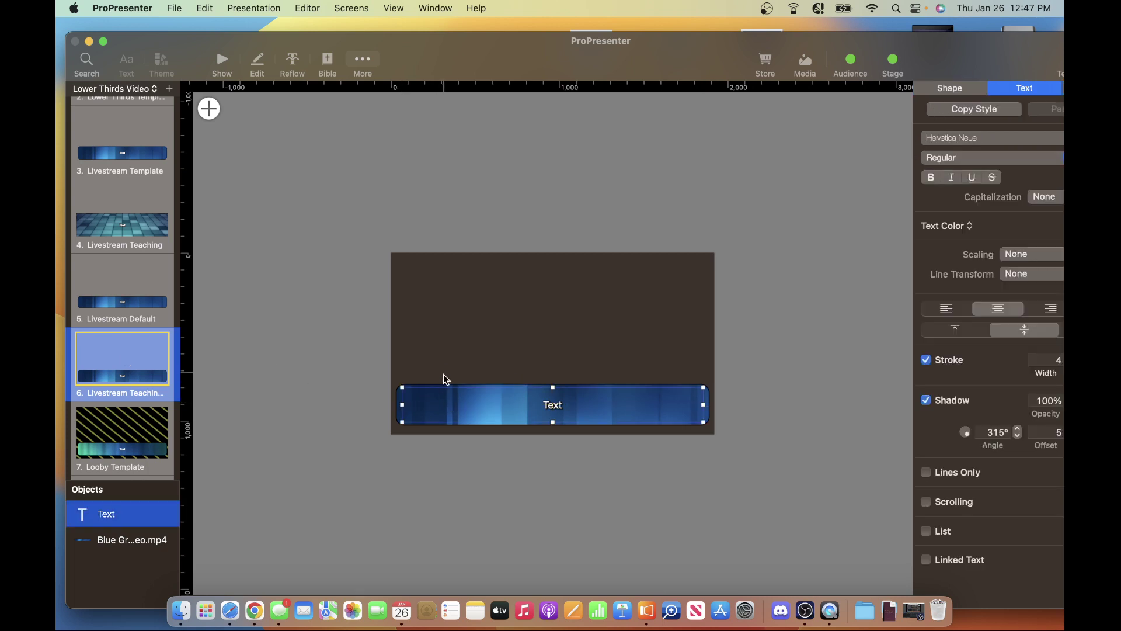
{"action": "left_click", "coordinate": [439, 389]}
{"action": "left_click_drag", "start_coordinate": [420, 393], "coordinate": [406, 368]}
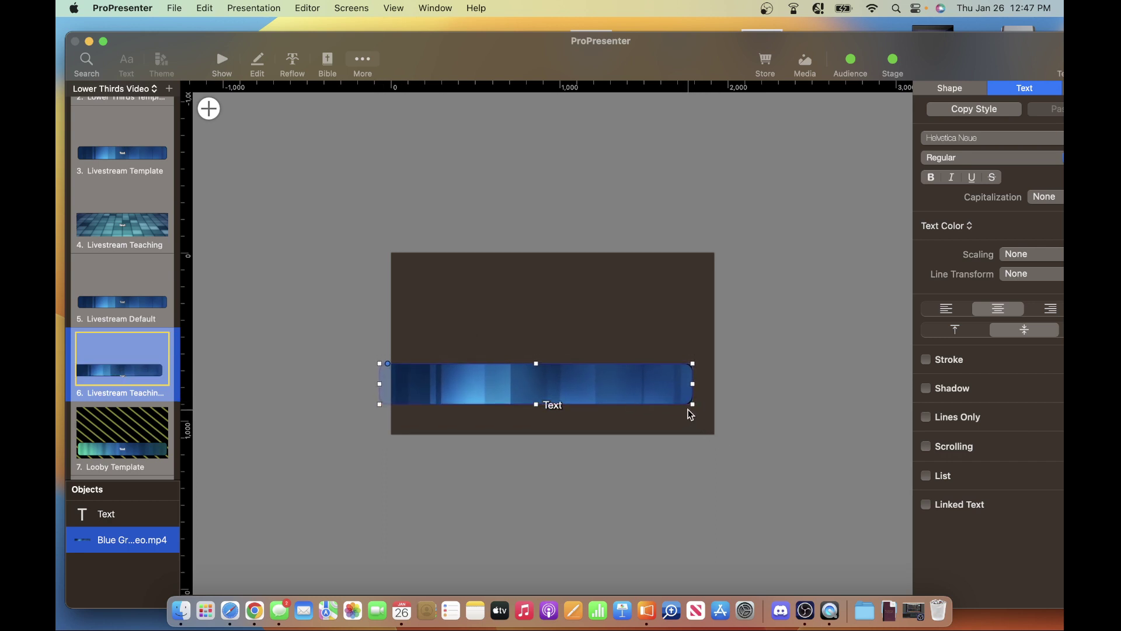
{"action": "left_click_drag", "start_coordinate": [692, 404], "coordinate": [720, 447]}
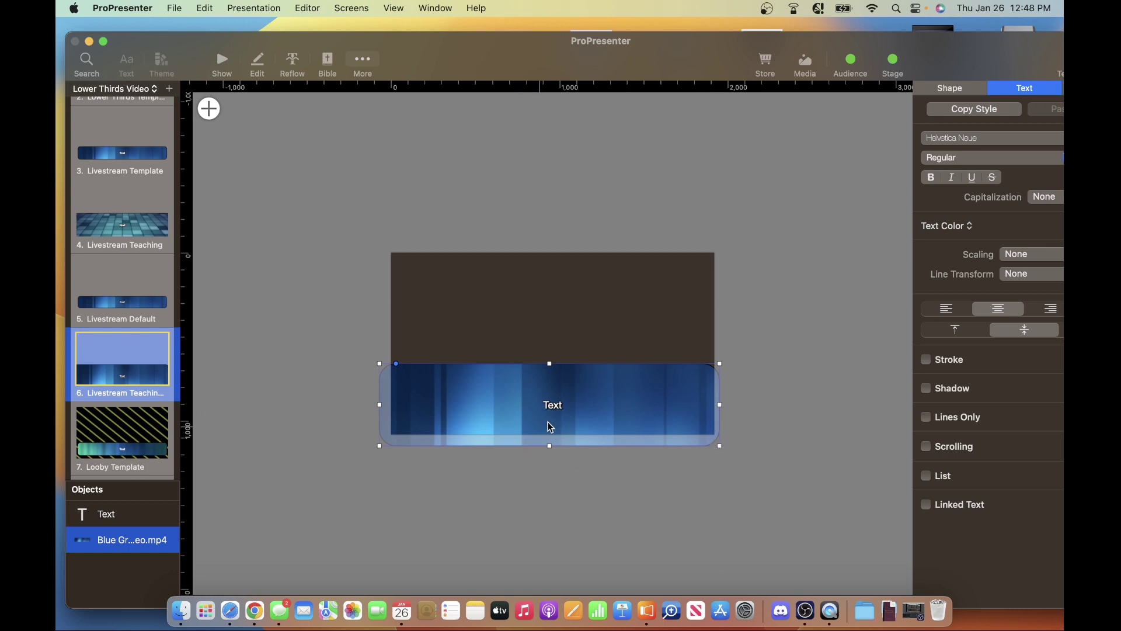
{"action": "left_click_drag", "start_coordinate": [636, 413], "coordinate": [608, 402]}
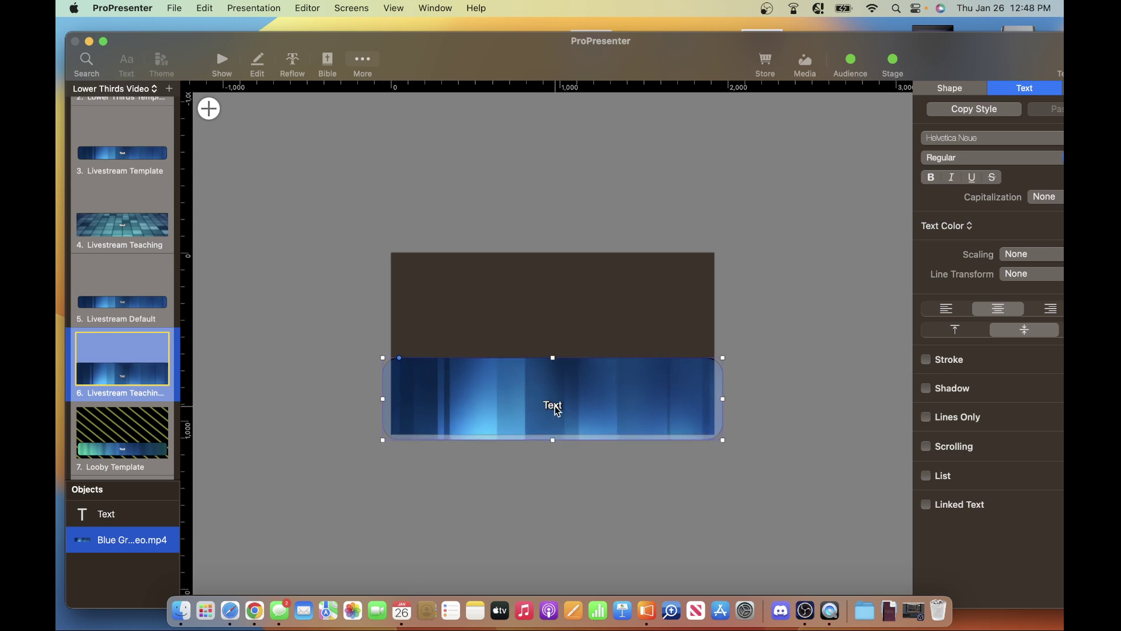
Step: Stretch the text box in Livestream Teaching Test on all sides to about 1853 × 430 so it fills the enlarged video bar
{"action": "left_click", "coordinate": [618, 531]}
{"action": "left_click", "coordinate": [558, 408]}
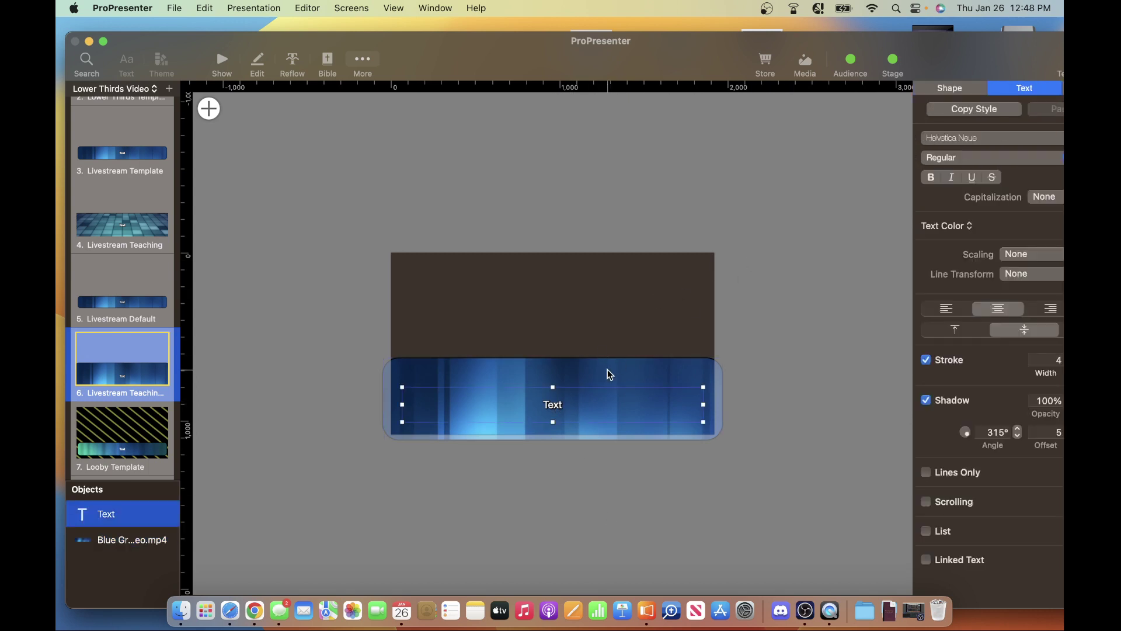
{"action": "left_click_drag", "start_coordinate": [553, 388], "coordinate": [549, 360]}
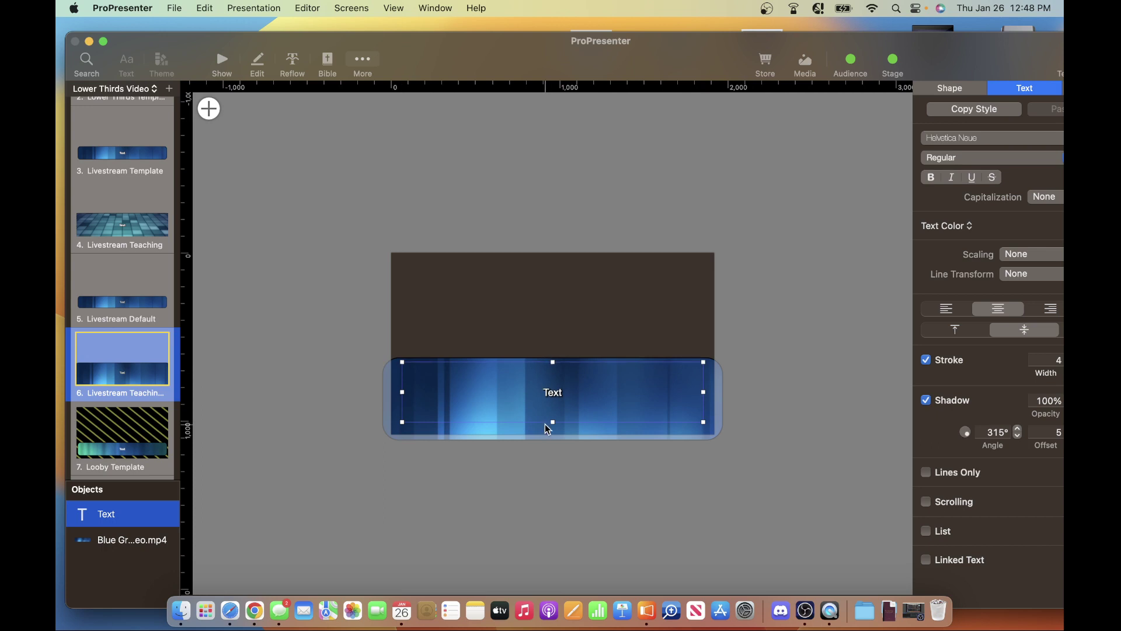
{"action": "left_click_drag", "start_coordinate": [553, 422], "coordinate": [552, 434]}
{"action": "left_click_drag", "start_coordinate": [705, 400], "coordinate": [709, 399]}
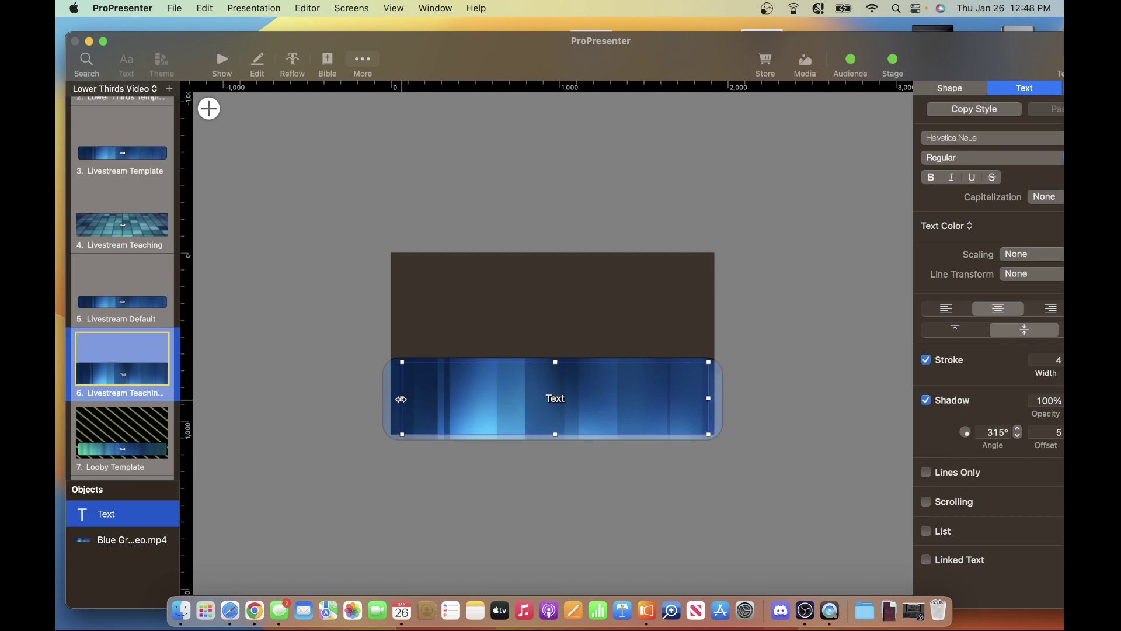
{"action": "left_click_drag", "start_coordinate": [401, 399], "coordinate": [393, 399]}
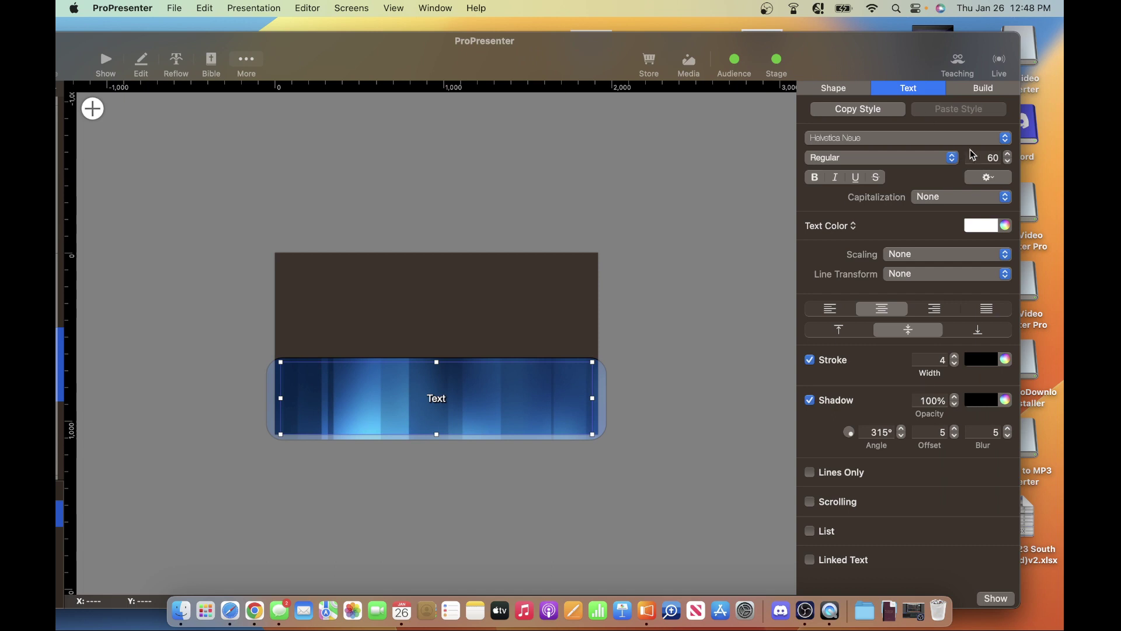
Step: Set the font size of the Livestream Teaching Test text to 65
{"action": "left_click", "coordinate": [1001, 158]}
{"action": "type", "text": "65"}
{"action": "key", "text": "Return"}
{"action": "left_click", "coordinate": [659, 348]}
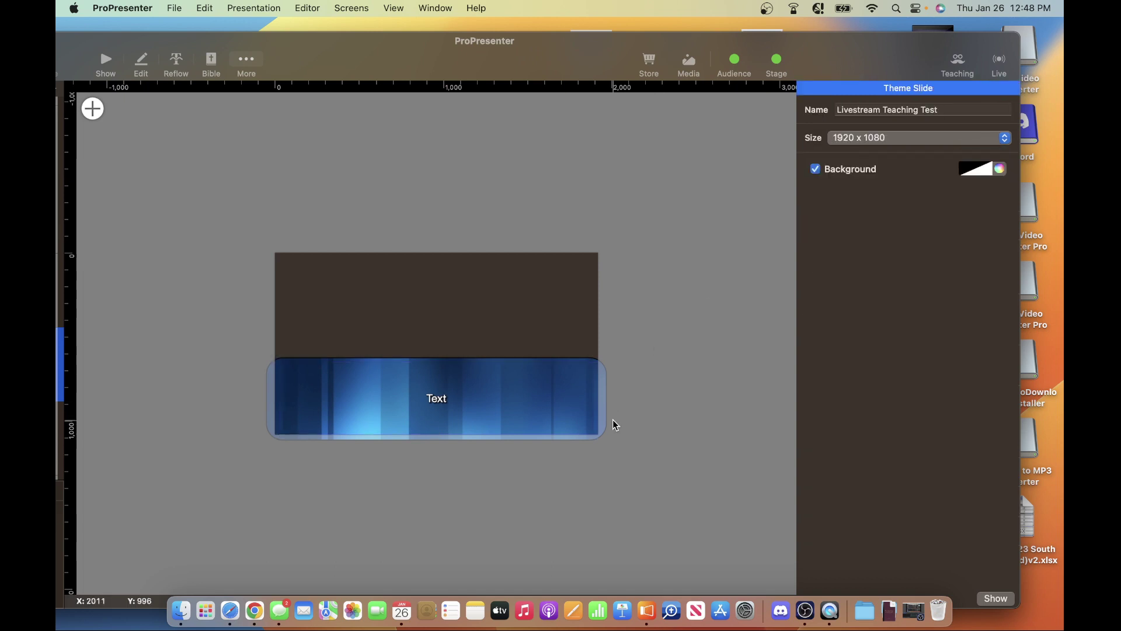
Step: Compare with the Livestream Teaching slide and make the Livestream Teaching Test text bold
{"action": "left_click_drag", "start_coordinate": [368, 55], "coordinate": [458, 55]}
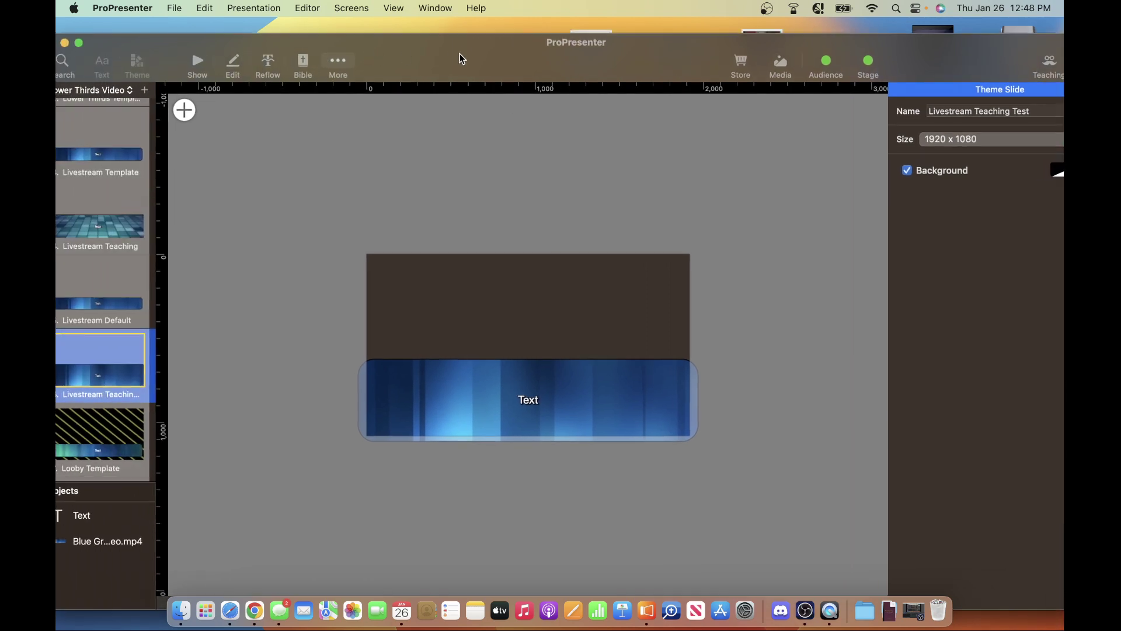
{"action": "left_click", "coordinate": [128, 236]}
{"action": "left_click", "coordinate": [119, 389]}
{"action": "left_click", "coordinate": [518, 406]}
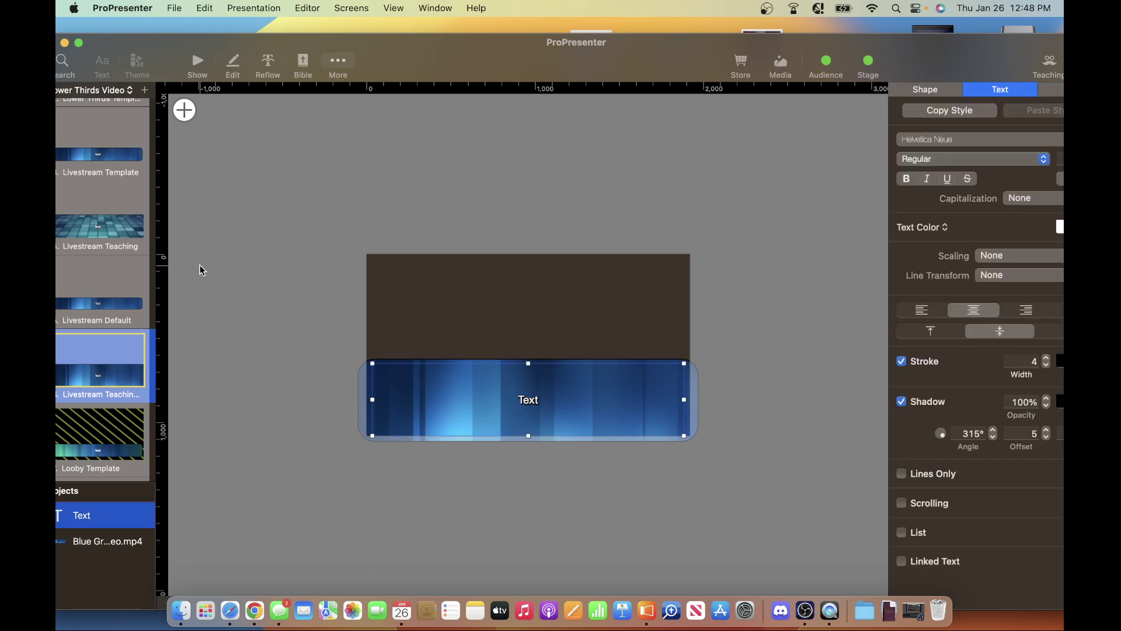
{"action": "left_click", "coordinate": [907, 180]}
{"action": "left_click", "coordinate": [868, 197]}
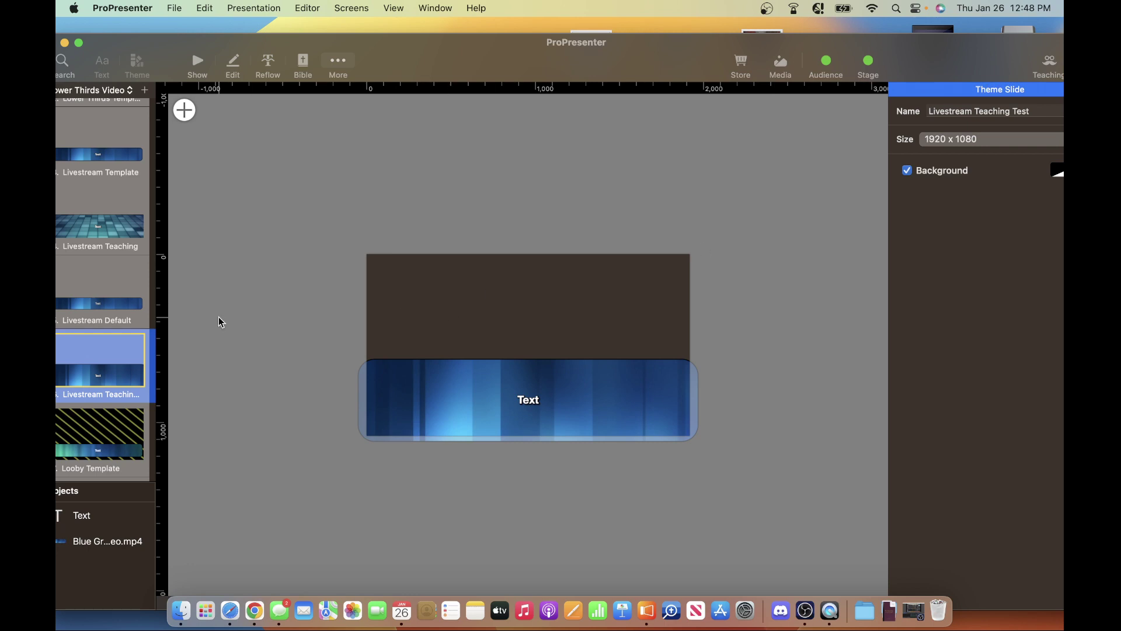
Step: Compare the teaching and lobby theme slides and examine the text stroke and shadow settings of Livestream Teaching
{"action": "left_click", "coordinate": [112, 236]}
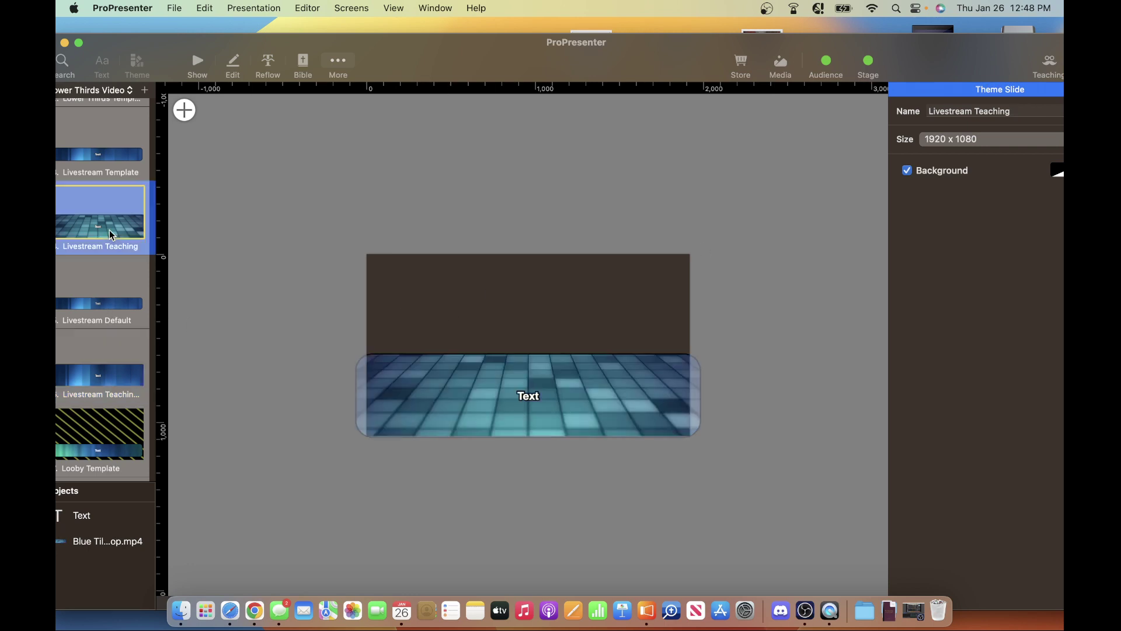
{"action": "left_click", "coordinate": [108, 429]}
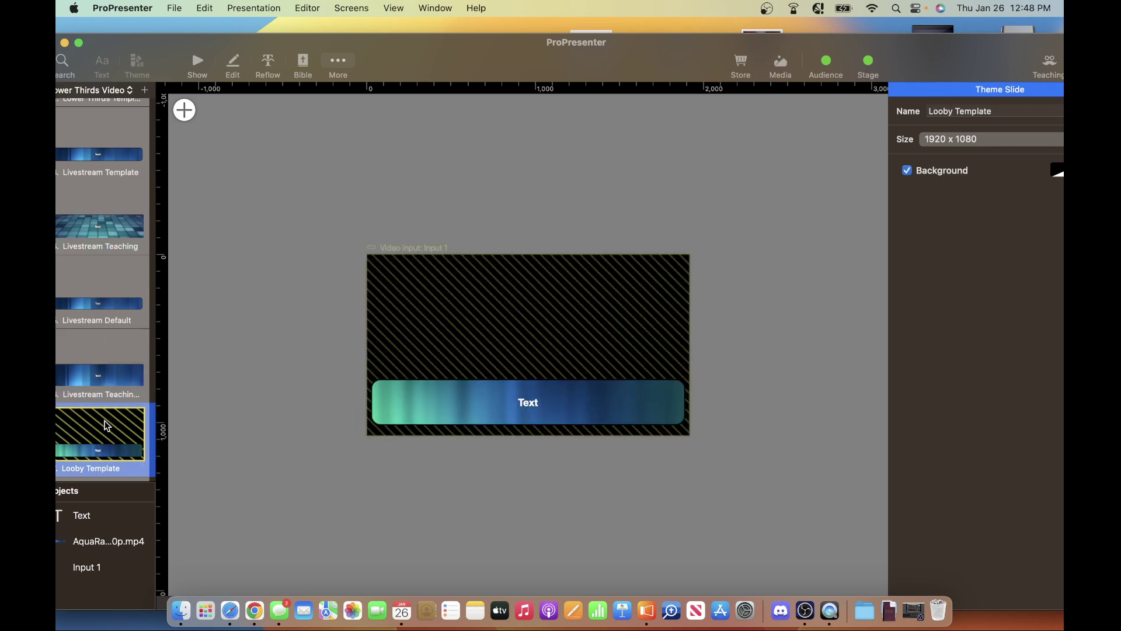
{"action": "left_click", "coordinate": [107, 385]}
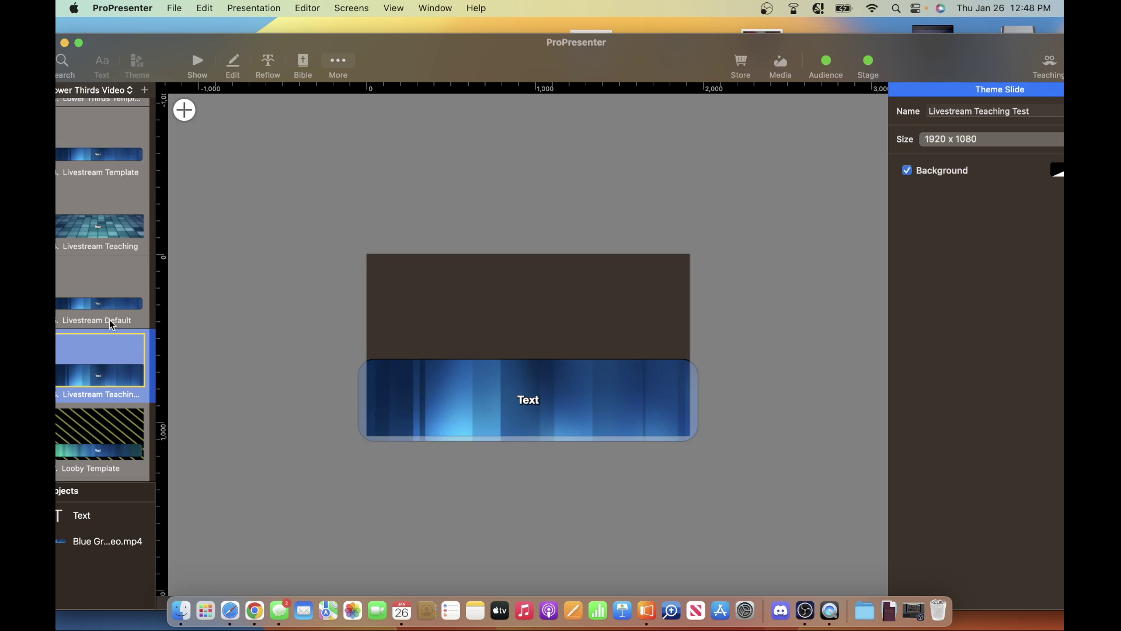
{"action": "left_click", "coordinate": [115, 234]}
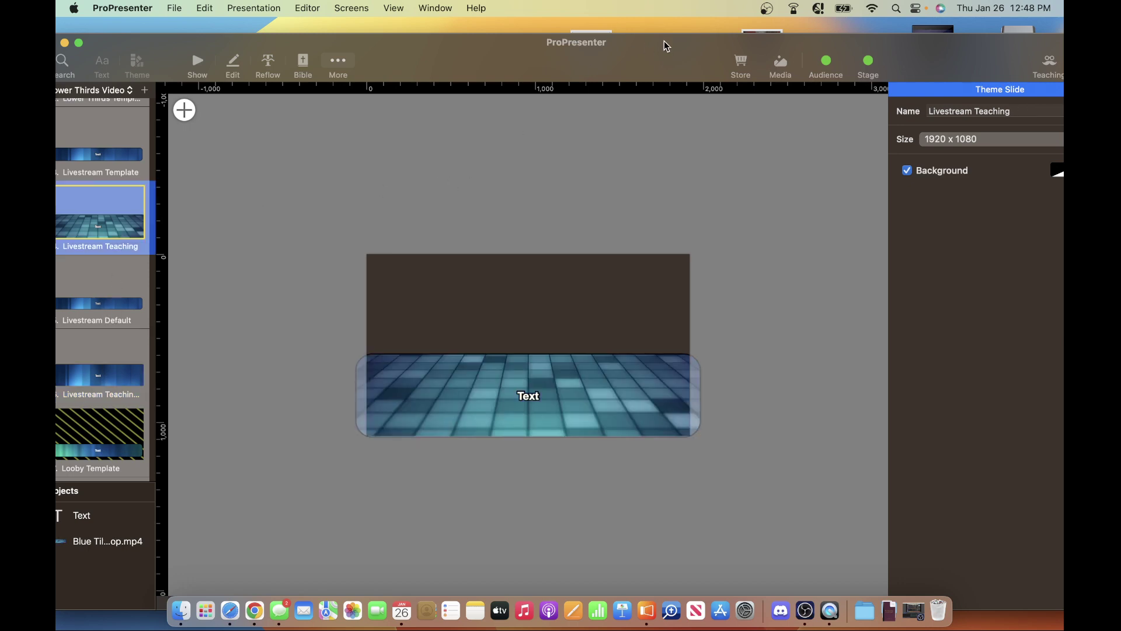
{"action": "left_click_drag", "start_coordinate": [666, 45], "coordinate": [537, 45]}
{"action": "left_click", "coordinate": [407, 408]}
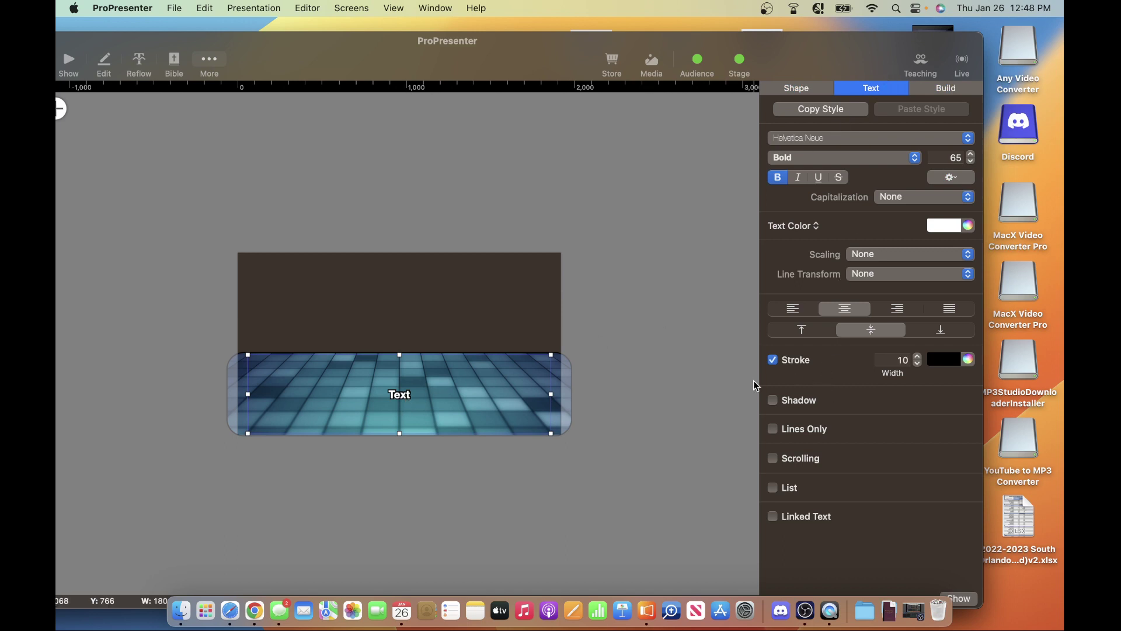
{"action": "left_click_drag", "start_coordinate": [533, 66], "coordinate": [670, 54]}
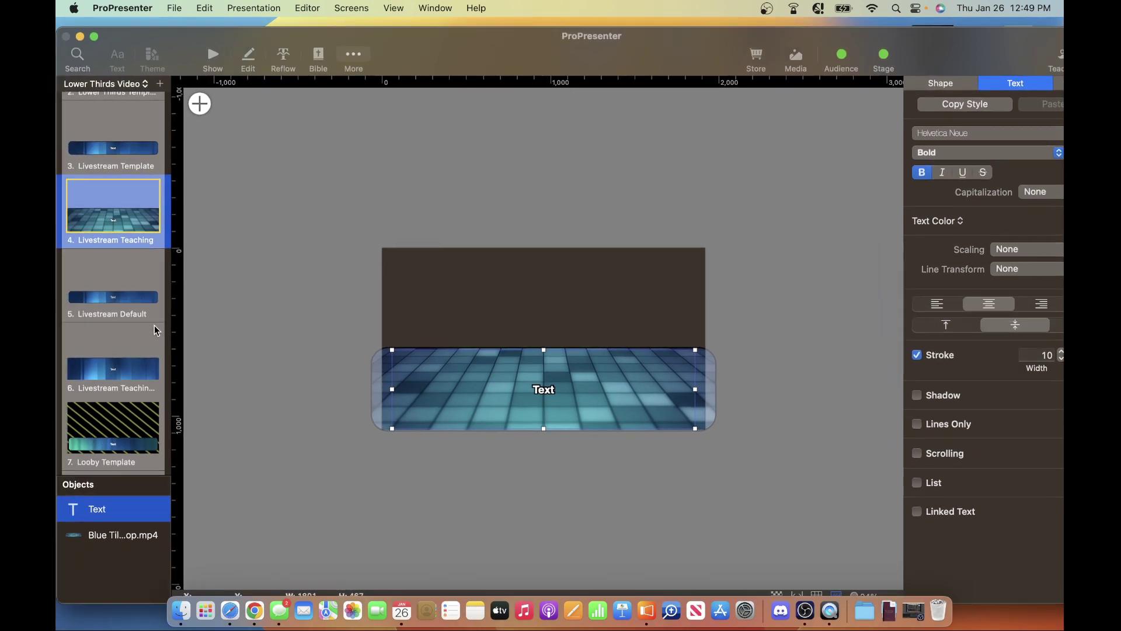
Step: Remove the text shadow from Livestream Teaching Test, set its stroke width to 10, and return to the show view
{"action": "left_click", "coordinate": [117, 374]}
{"action": "left_click", "coordinate": [543, 393]}
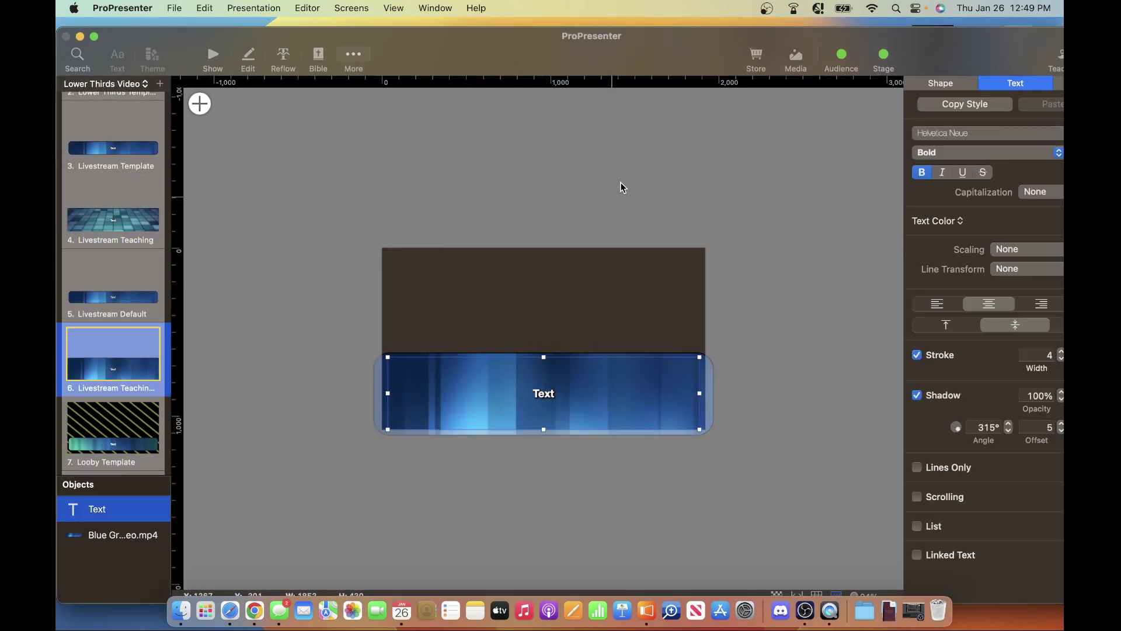
{"action": "left_click_drag", "start_coordinate": [673, 53], "coordinate": [498, 67]}
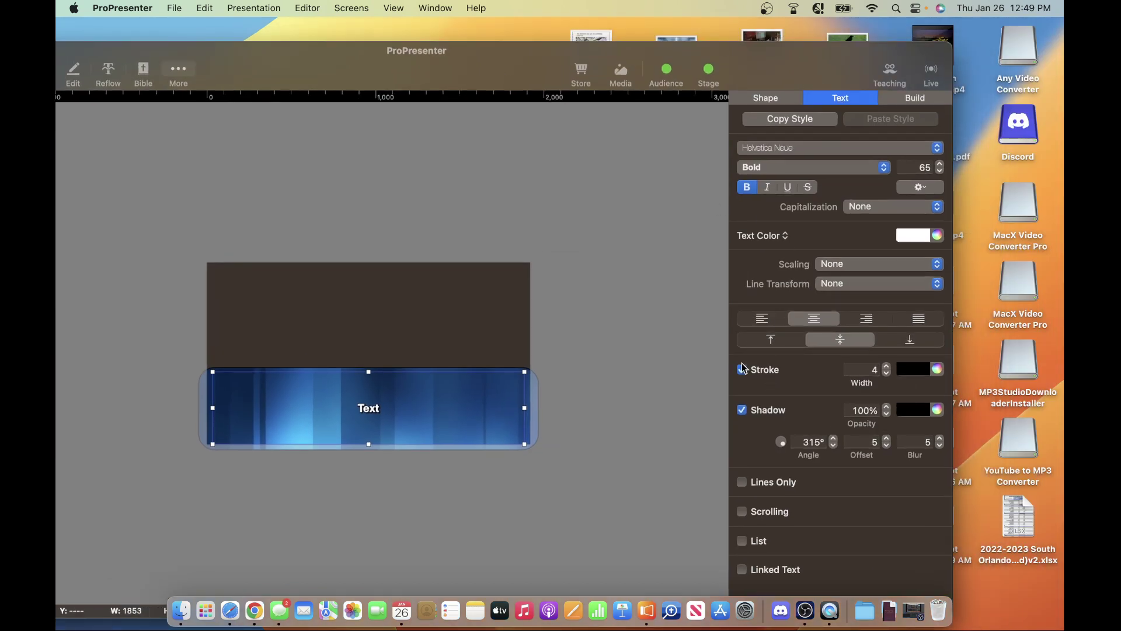
{"action": "left_click", "coordinate": [742, 410]}
{"action": "left_click", "coordinate": [867, 370]}
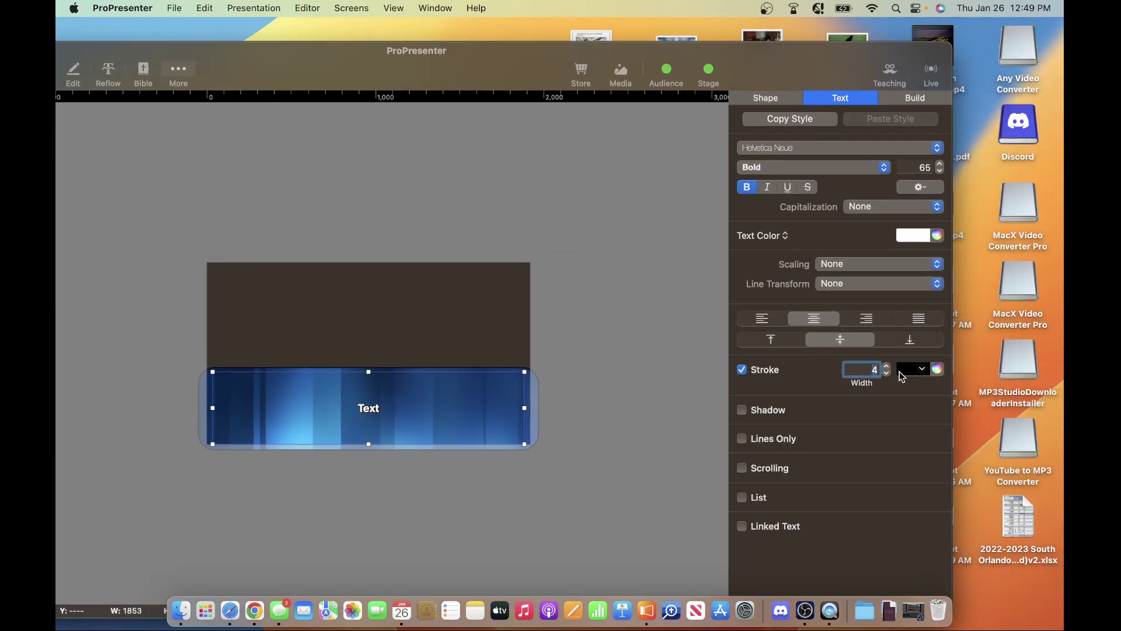
{"action": "type", "text": "12"}
{"action": "key", "text": "Return"}
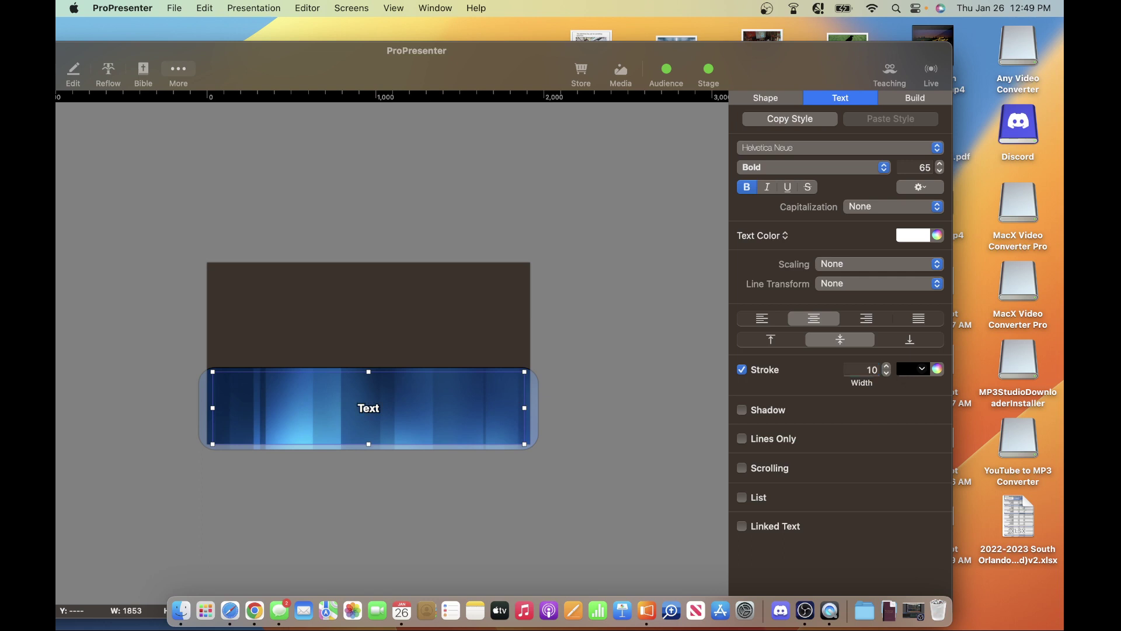
{"action": "left_click", "coordinate": [608, 481]}
{"action": "left_click_drag", "start_coordinate": [505, 61], "coordinate": [678, 64]}
{"action": "left_click", "coordinate": [228, 71]}
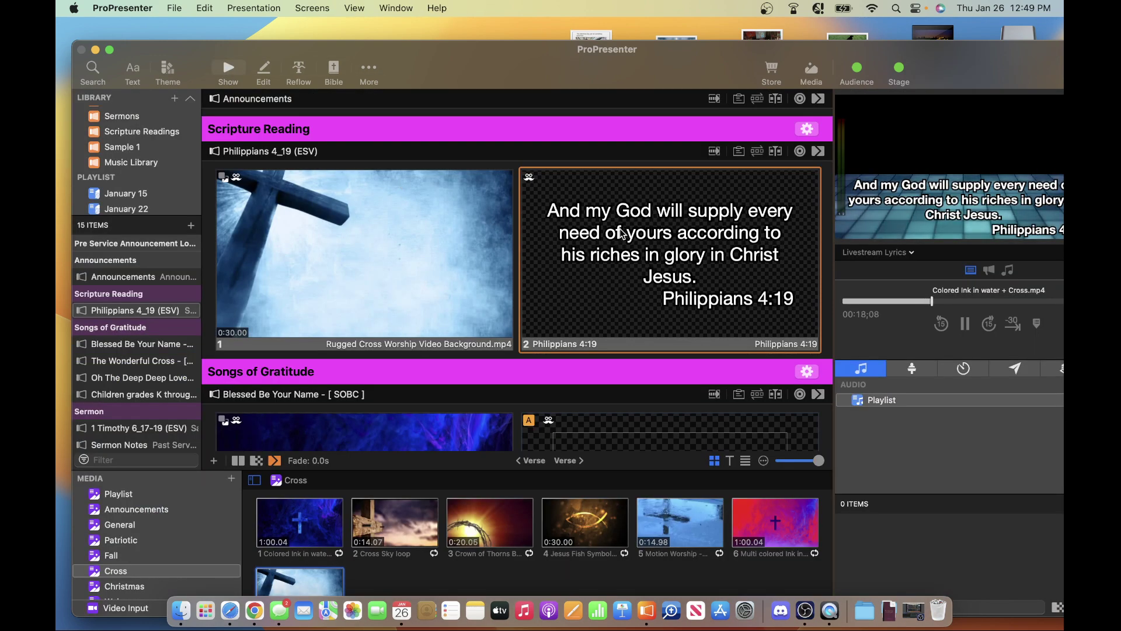
Step: Set the Teaching look's alternate presentation theme for Livestream Lyrics to Livestream Teaching Test from Lower Thirds Video
{"action": "left_click_drag", "start_coordinate": [640, 78], "coordinate": [524, 71]}
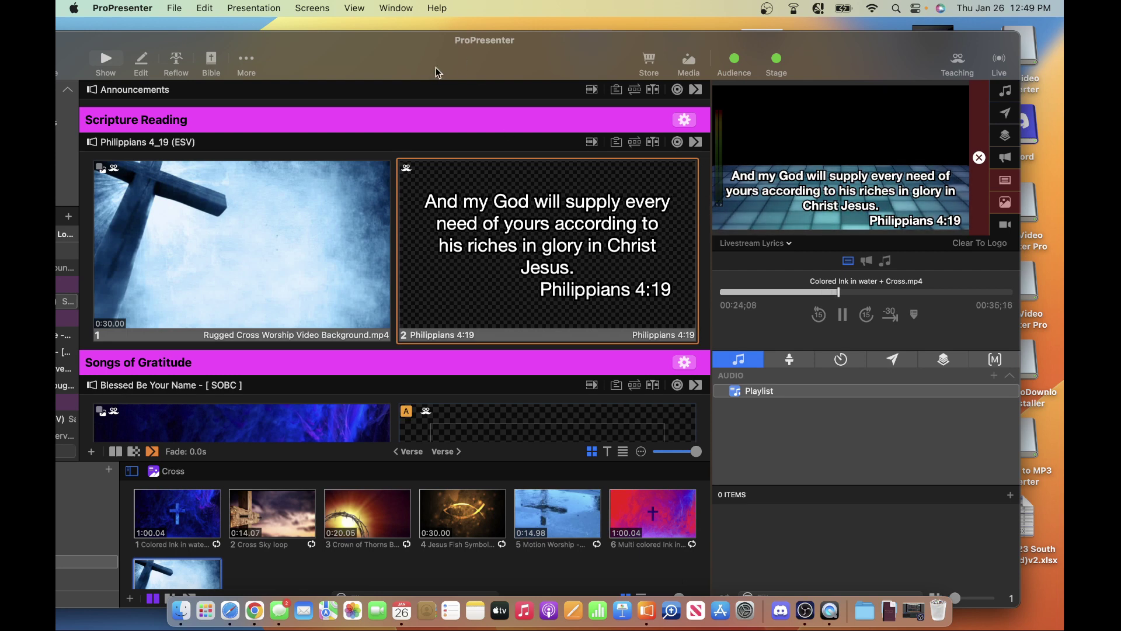
{"action": "left_click", "coordinate": [316, 7]}
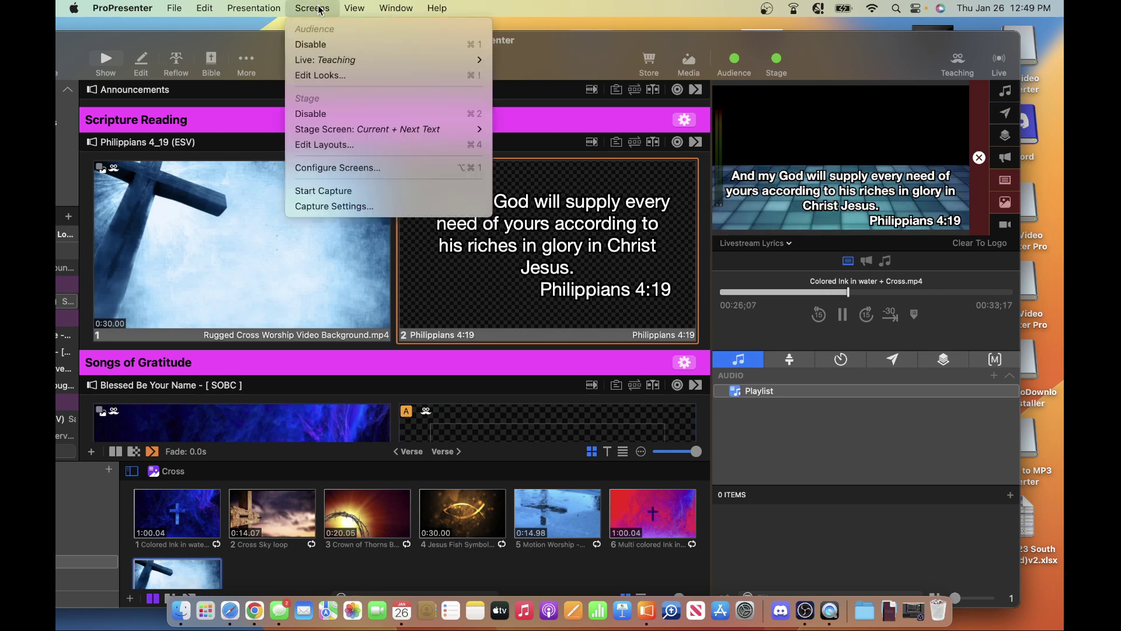
{"action": "left_click", "coordinate": [324, 75]}
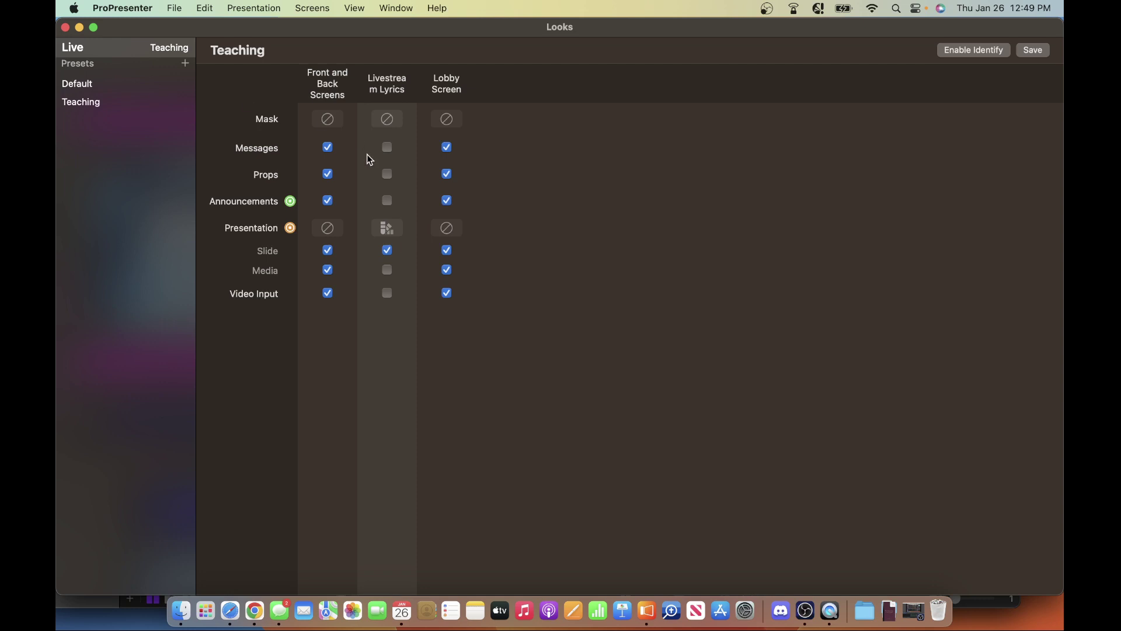
{"action": "left_click", "coordinate": [119, 109]}
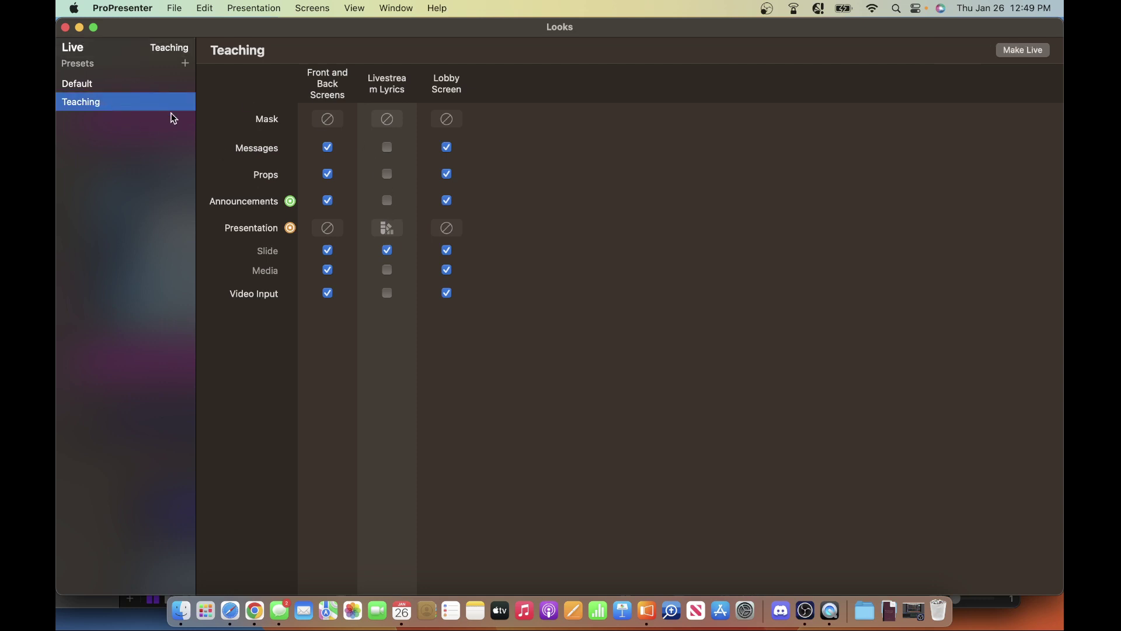
{"action": "left_click", "coordinate": [388, 228]}
{"action": "mouse_move", "coordinate": [435, 283]}
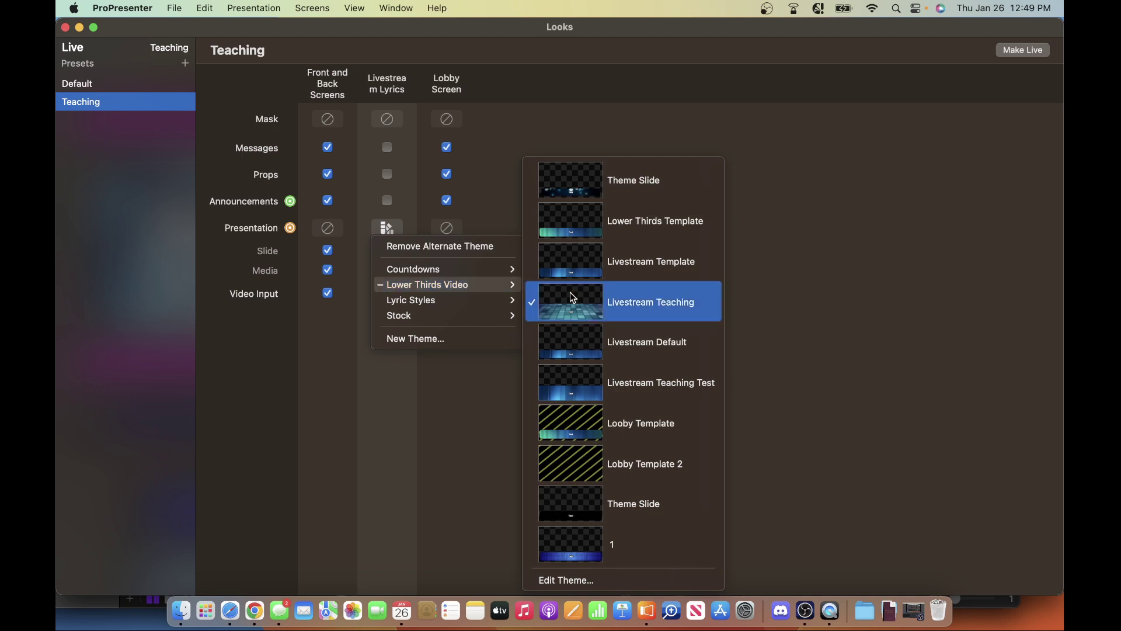
{"action": "left_click", "coordinate": [592, 380]}
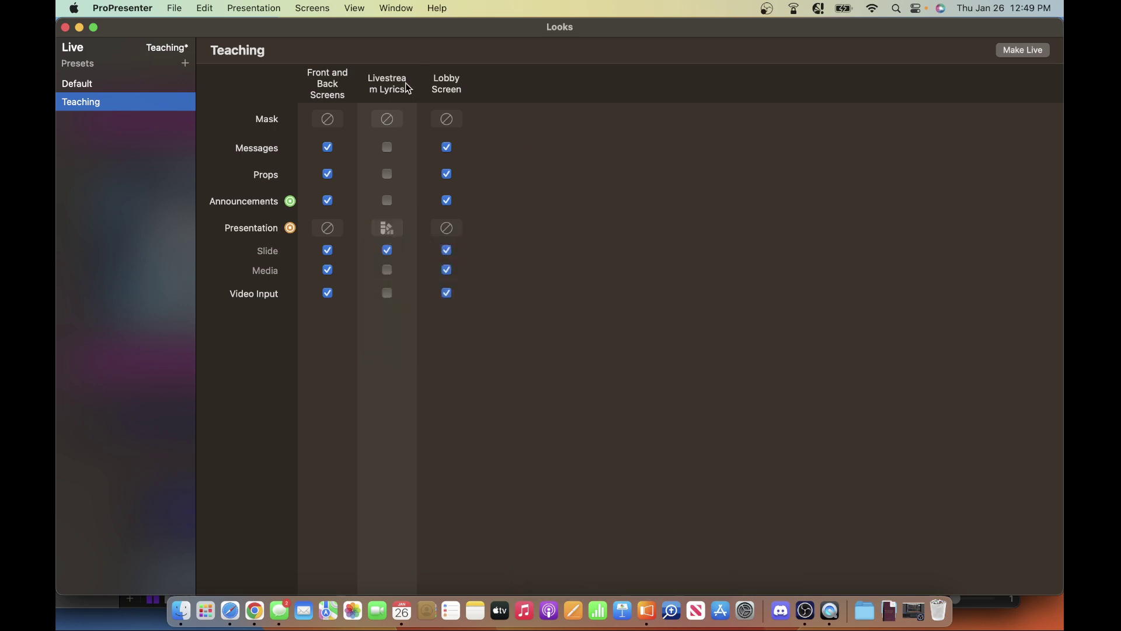
{"action": "left_click", "coordinate": [65, 27]}
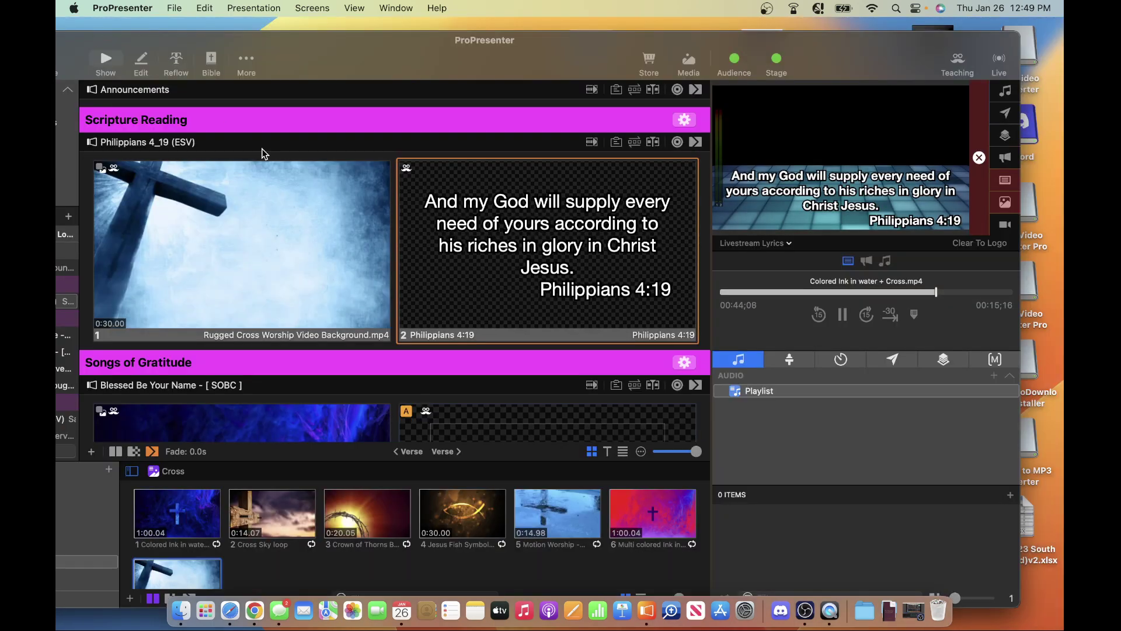
Step: Show the Philippians 4:19 scripture slide to check the new teaching theme on the livestream preview, and look through the following song slides
{"action": "left_click", "coordinate": [444, 235]}
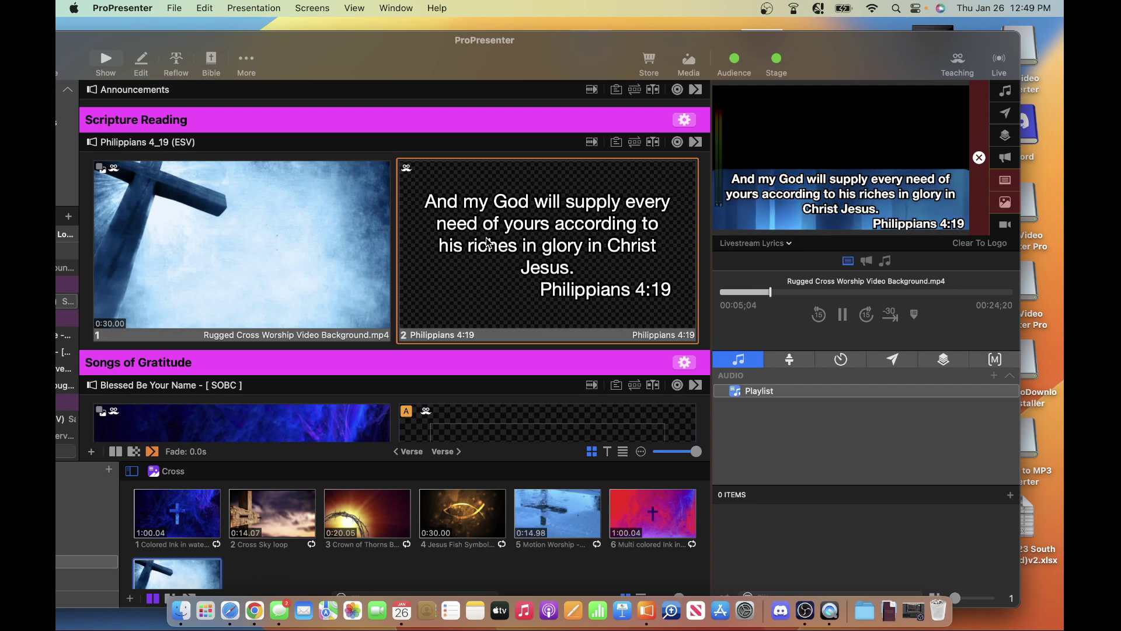
{"action": "scroll", "coordinate": [488, 241], "scroll_direction": "down", "scroll_amount": 4}
{"action": "scroll", "coordinate": [489, 240], "scroll_direction": "down", "scroll_amount": 6}
{"action": "scroll", "coordinate": [488, 241], "scroll_direction": "up", "scroll_amount": 8}
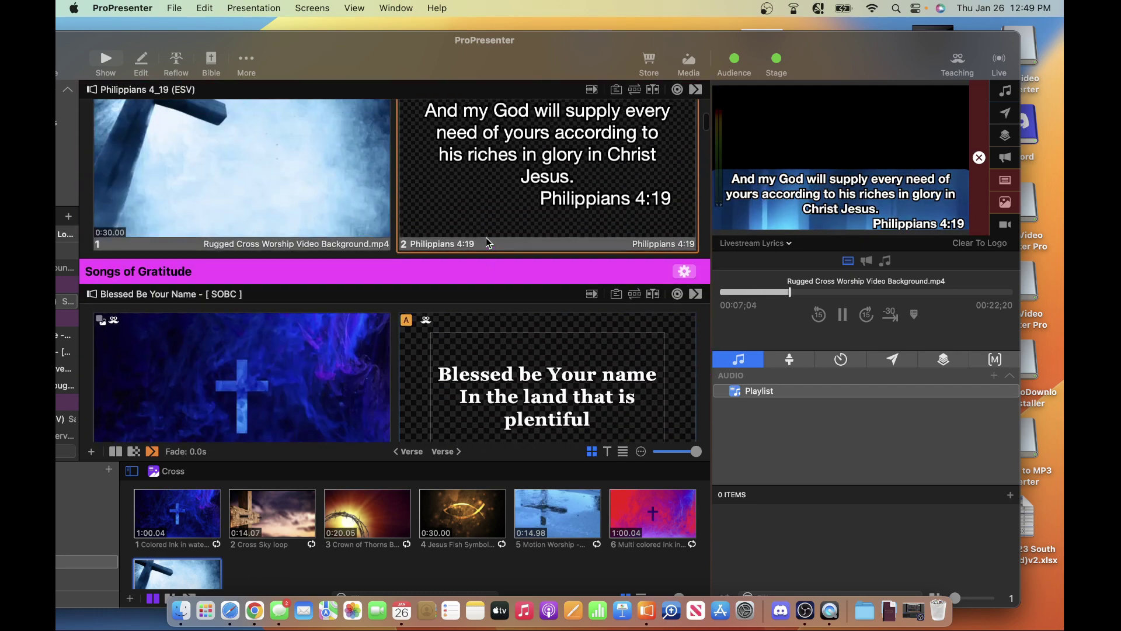
{"action": "scroll", "coordinate": [488, 241], "scroll_direction": "down", "scroll_amount": 4}
{"action": "scroll", "coordinate": [488, 240], "scroll_direction": "down", "scroll_amount": 20}
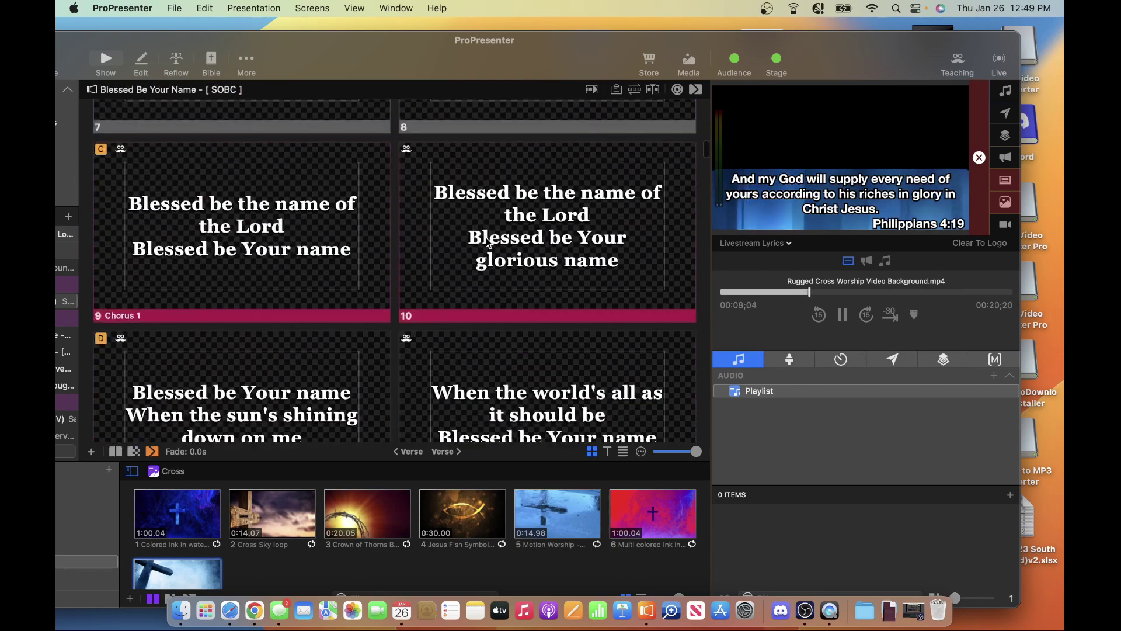
{"action": "scroll", "coordinate": [488, 242], "scroll_direction": "down", "scroll_amount": 20}
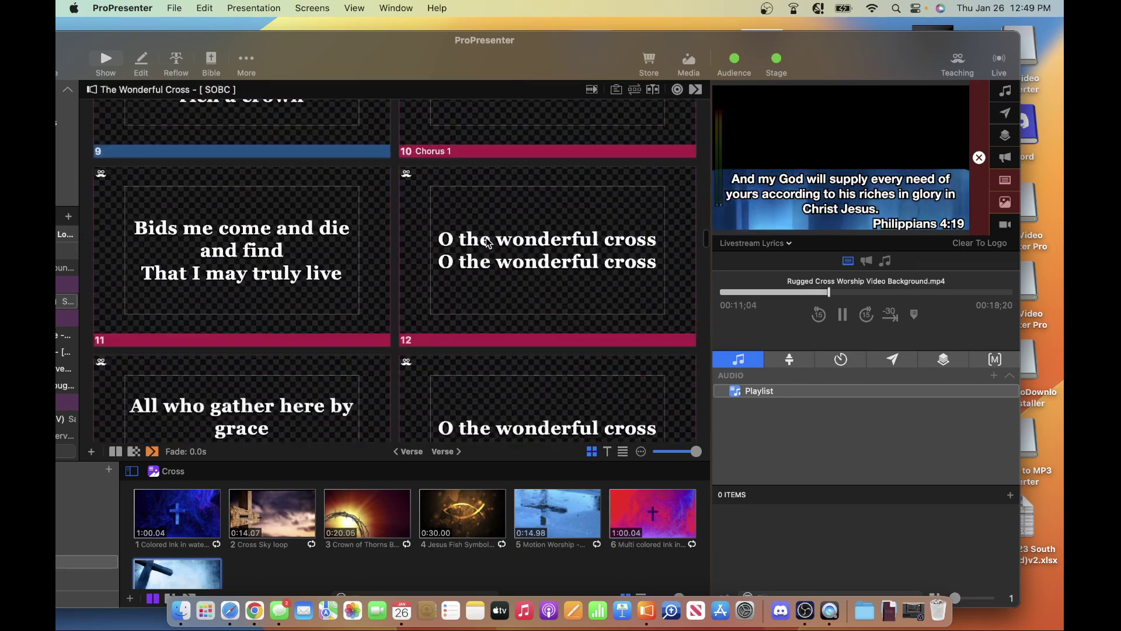
{"action": "scroll", "coordinate": [488, 241], "scroll_direction": "down", "scroll_amount": 12}
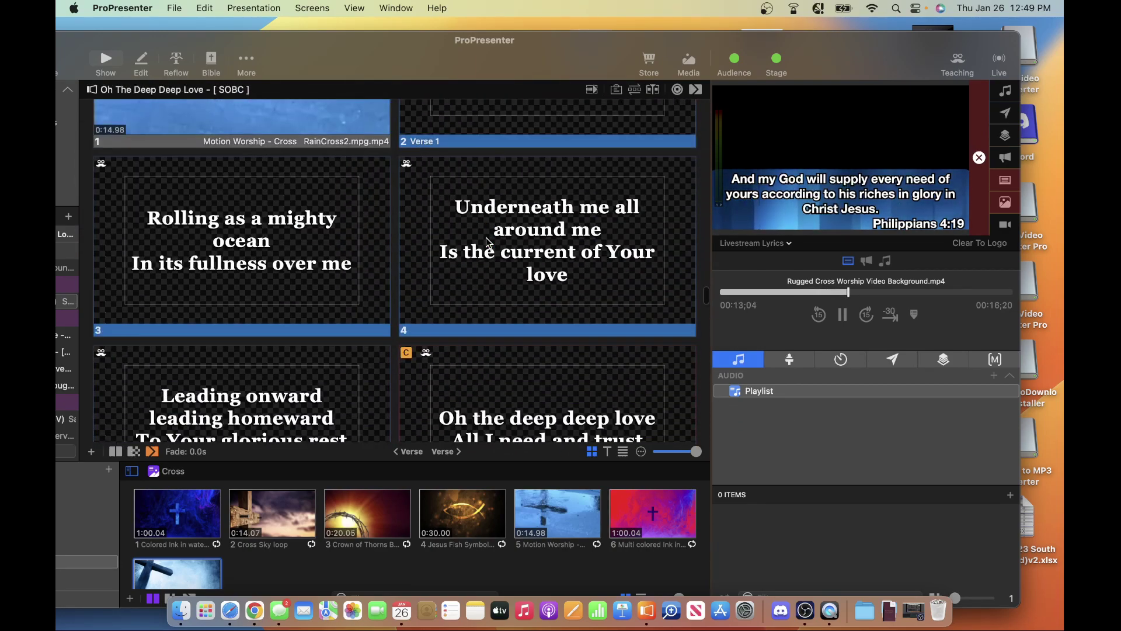
{"action": "scroll", "coordinate": [488, 240], "scroll_direction": "up", "scroll_amount": 4}
Step: Enlarge the window and present Sermon Notes slides 2 to 4 to check how they fit the livestream teaching theme
{"action": "left_click_drag", "start_coordinate": [310, 41], "coordinate": [396, 40]}
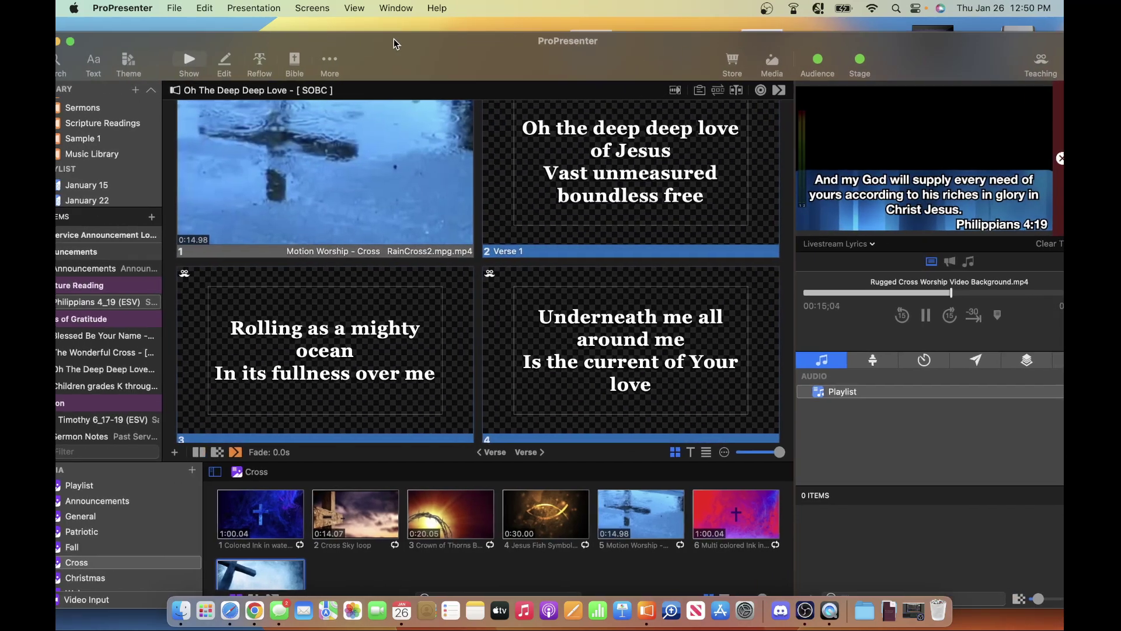
{"action": "left_click", "coordinate": [73, 41]}
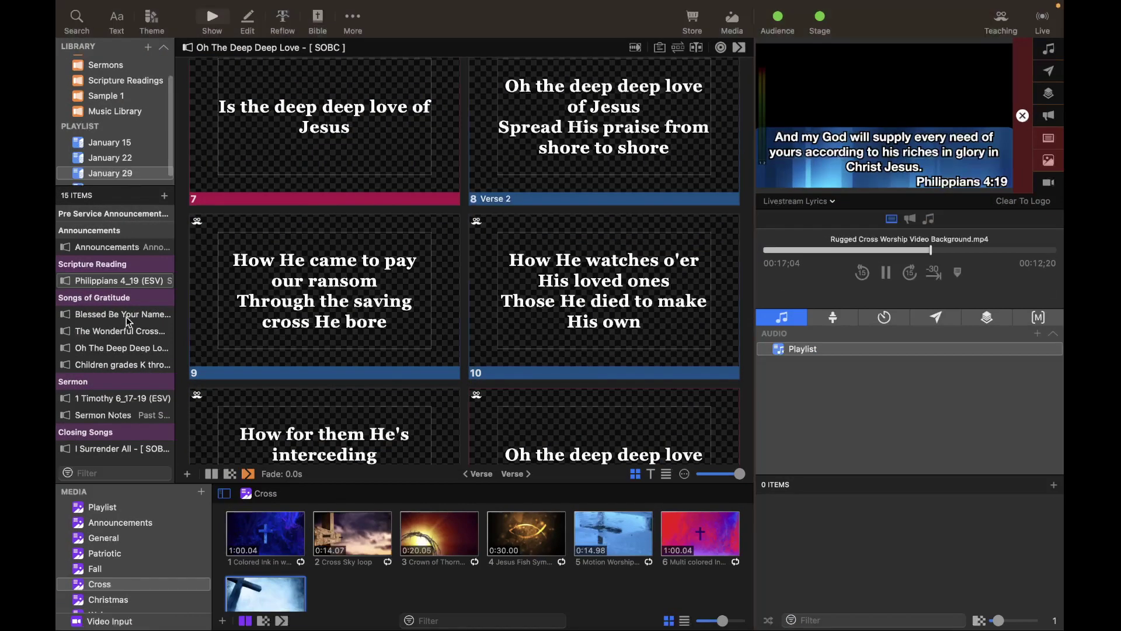
{"action": "left_click", "coordinate": [108, 415]}
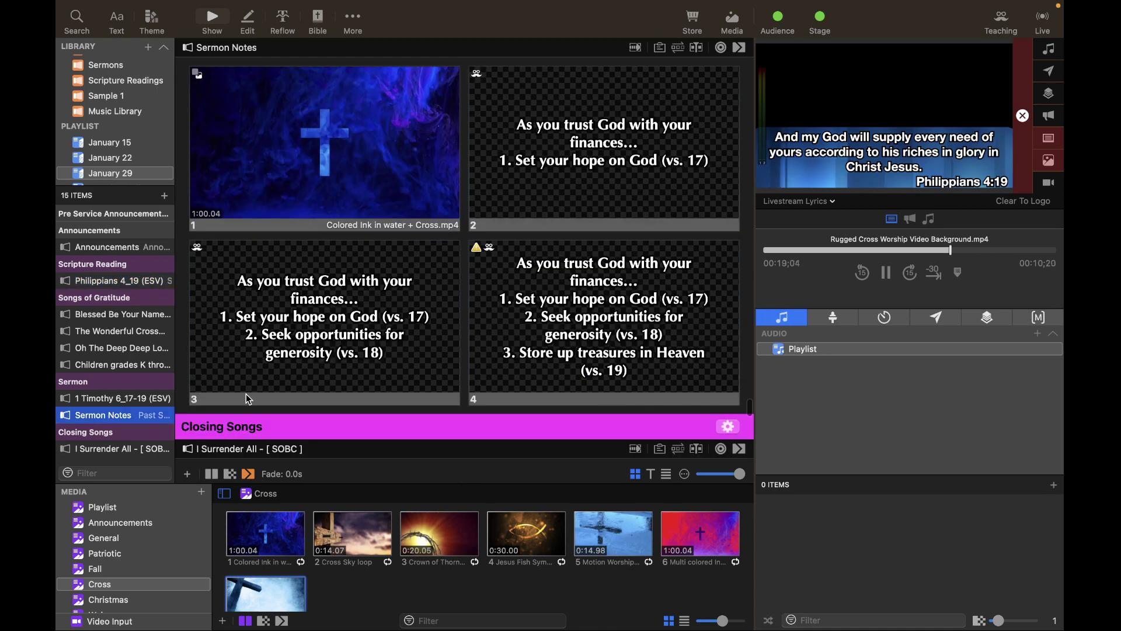
{"action": "scroll", "coordinate": [461, 186], "scroll_direction": "up", "scroll_amount": 1}
{"action": "scroll", "coordinate": [461, 186], "scroll_direction": "up", "scroll_amount": 2}
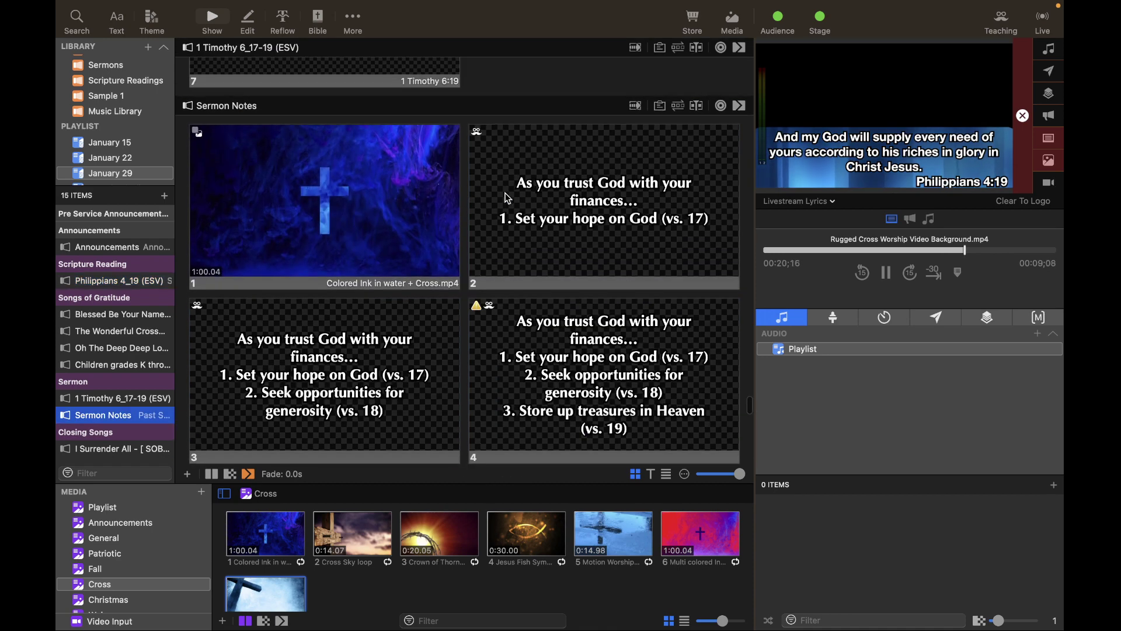
{"action": "left_click", "coordinate": [558, 210]}
{"action": "key", "text": "Right"}
{"action": "key", "text": "Right"}
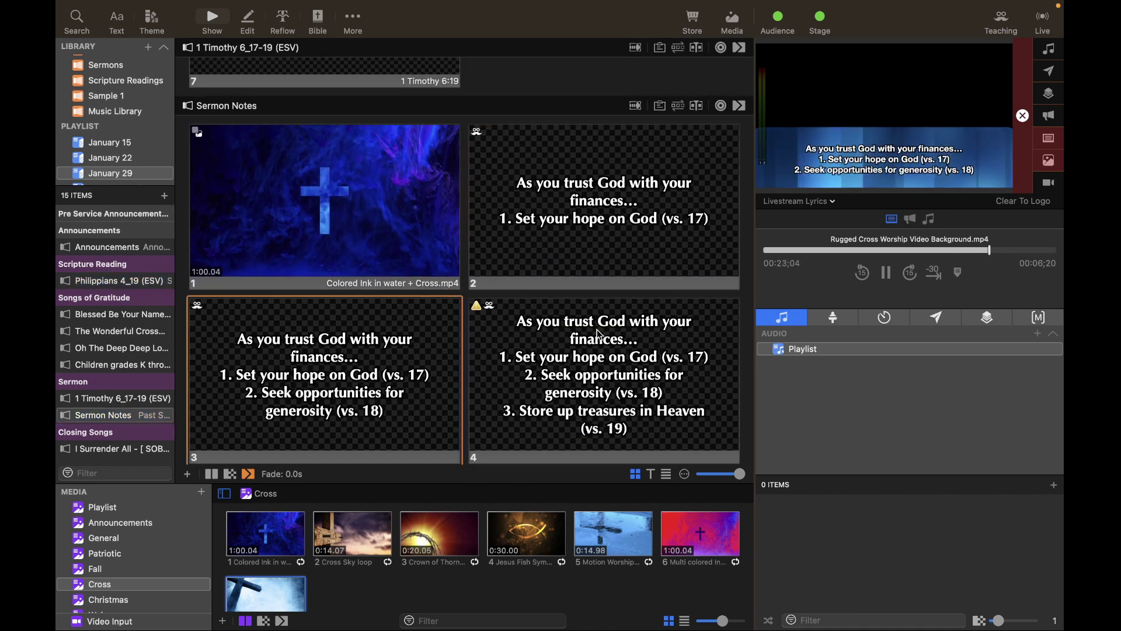
{"action": "scroll", "coordinate": [641, 225], "scroll_direction": "up", "scroll_amount": 2}
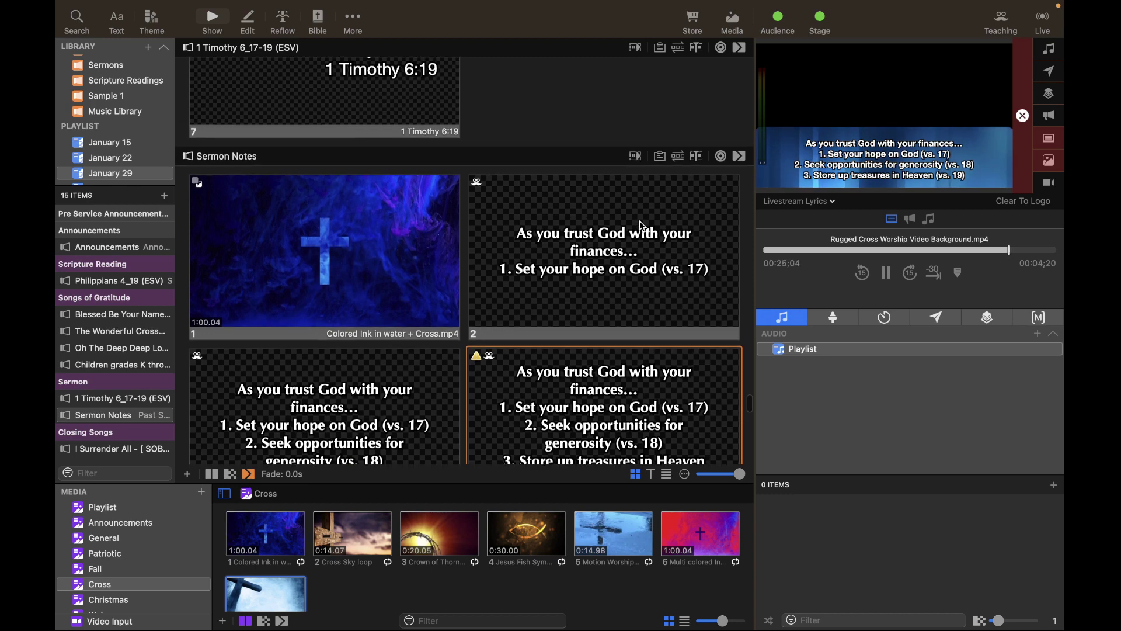
Step: Show the Sermon Notes cross background slide and its first point to check the background and livestream text together
{"action": "left_click", "coordinate": [407, 268]}
{"action": "left_click", "coordinate": [552, 257]}
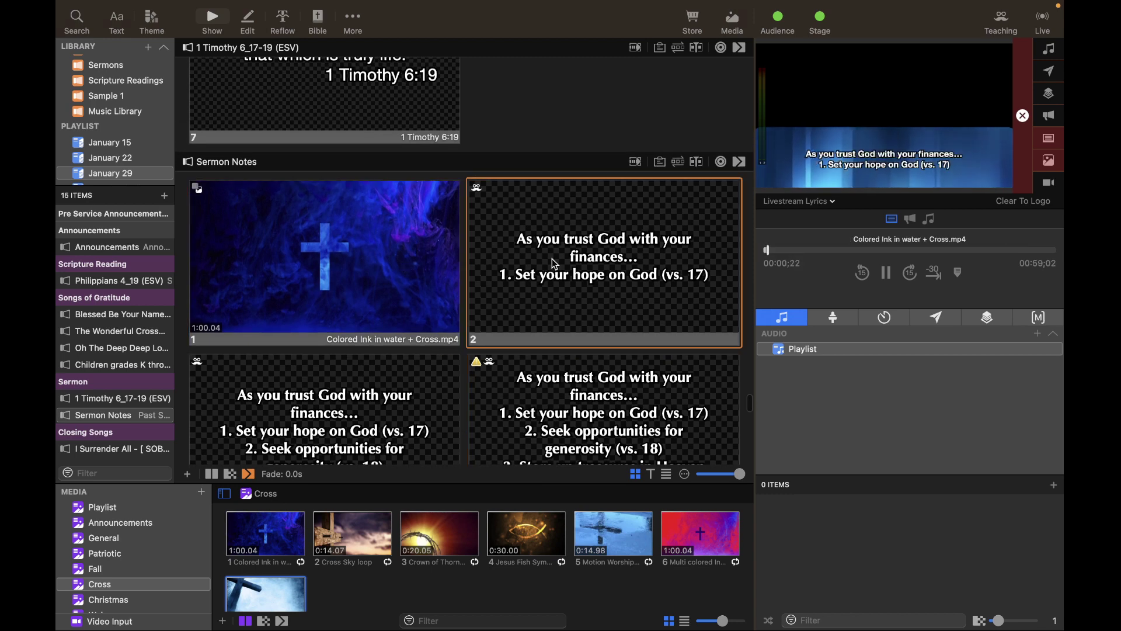
{"action": "scroll", "coordinate": [552, 258], "scroll_direction": "up", "scroll_amount": 3}
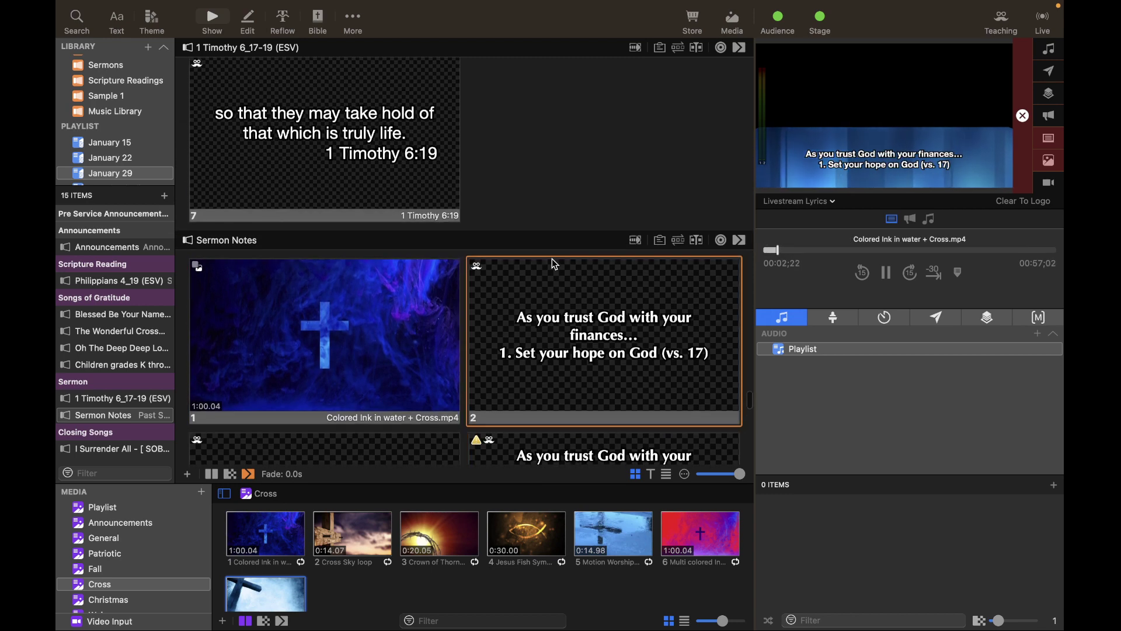
{"action": "scroll", "coordinate": [552, 258], "scroll_direction": "down", "scroll_amount": 5}
{"action": "scroll", "coordinate": [552, 258], "scroll_direction": "down", "scroll_amount": 4}
{"action": "scroll", "coordinate": [551, 258], "scroll_direction": "up", "scroll_amount": 12}
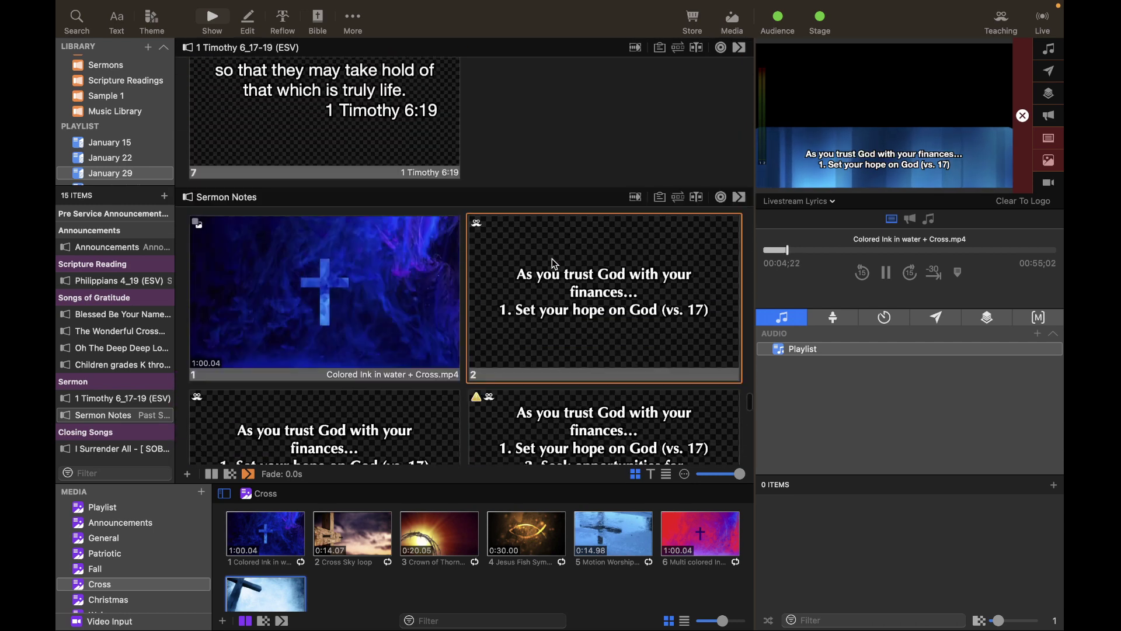
Step: Show the last 1 Timothy 6:19 slide and chorus slide 22 of Oh The Deep Deep Love to compare their livestream themes
{"action": "left_click", "coordinate": [369, 253]}
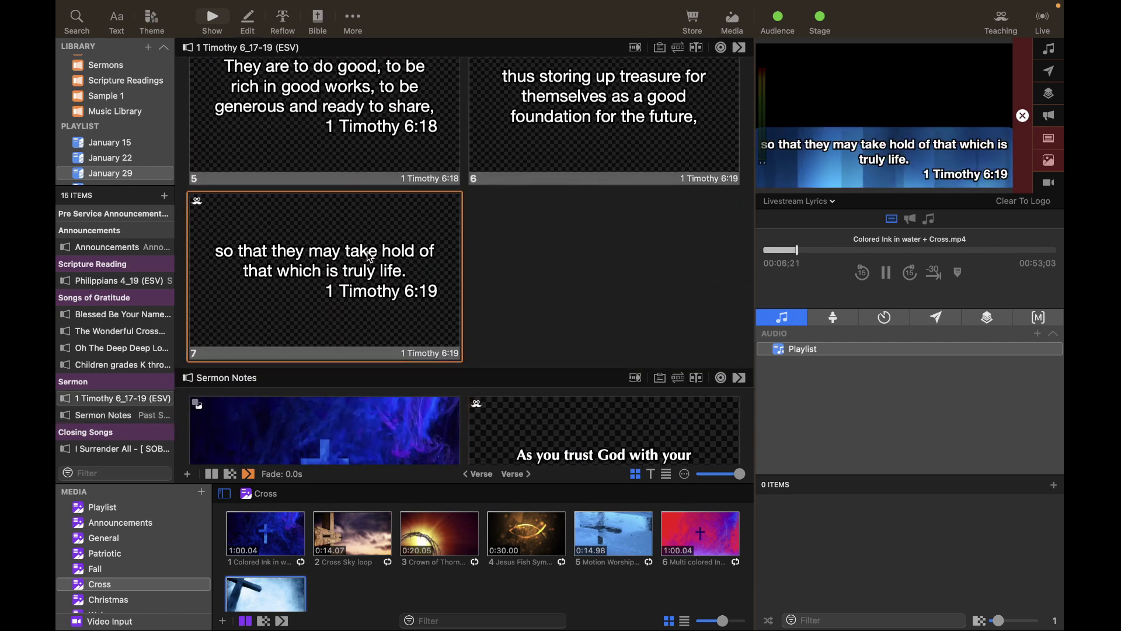
{"action": "scroll", "coordinate": [428, 209], "scroll_direction": "up", "scroll_amount": 5}
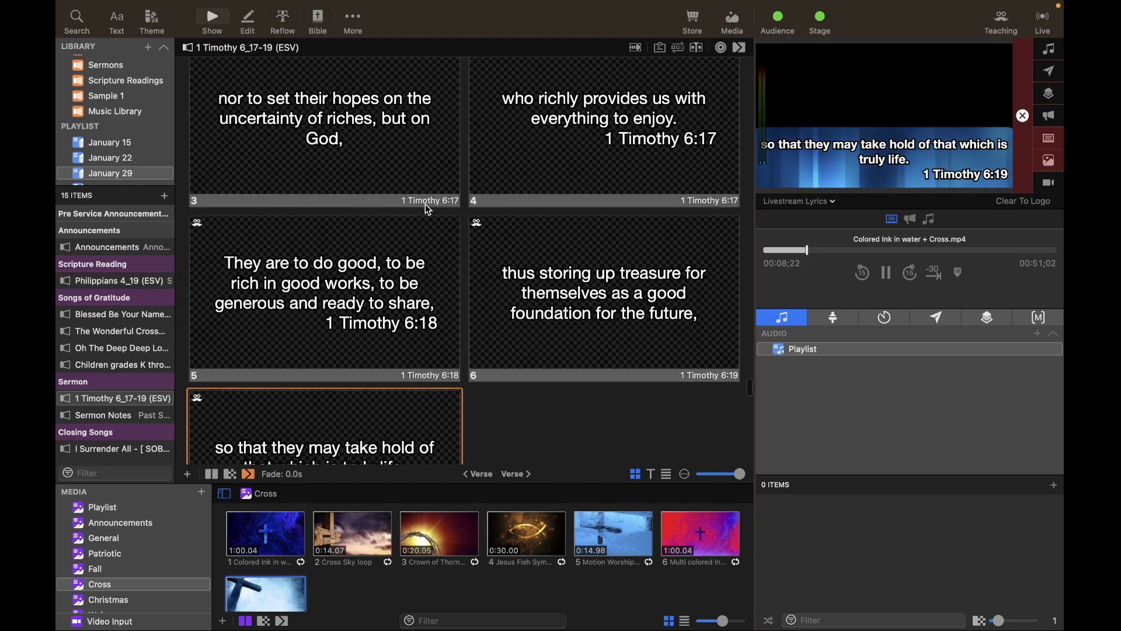
{"action": "scroll", "coordinate": [373, 292], "scroll_direction": "up", "scroll_amount": 15}
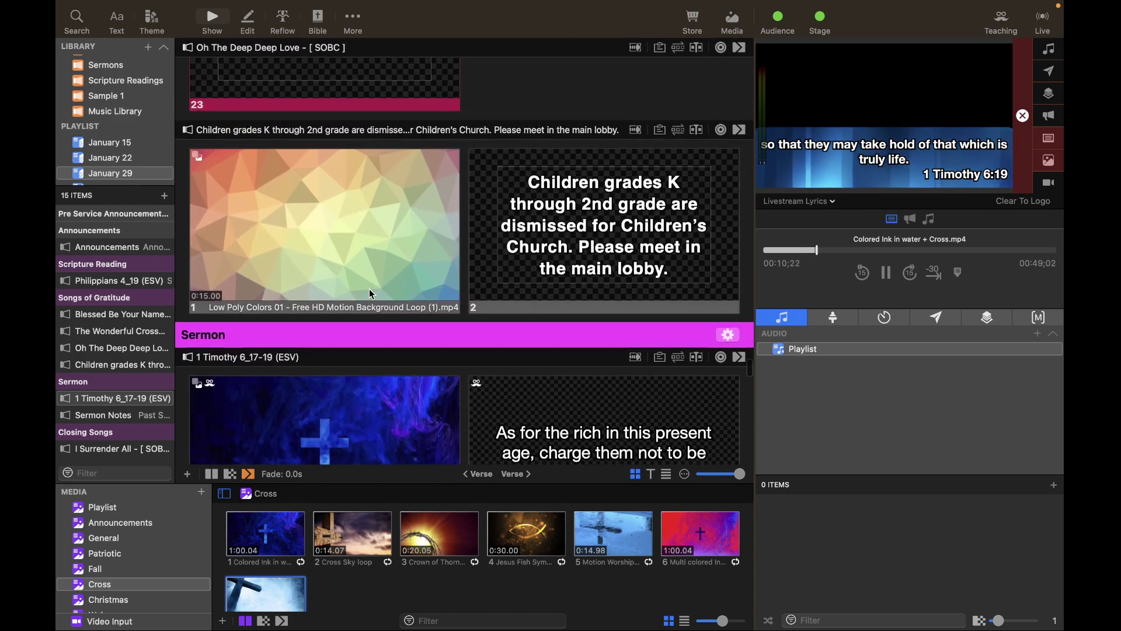
{"action": "scroll", "coordinate": [372, 293], "scroll_direction": "up", "scroll_amount": 3}
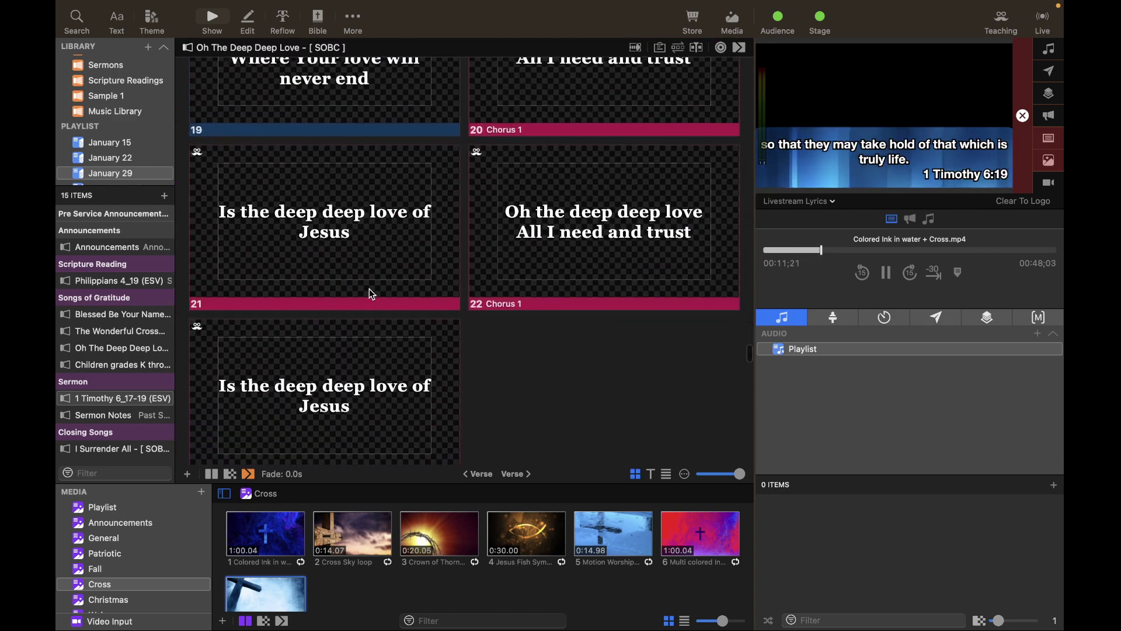
{"action": "left_click", "coordinate": [629, 222]}
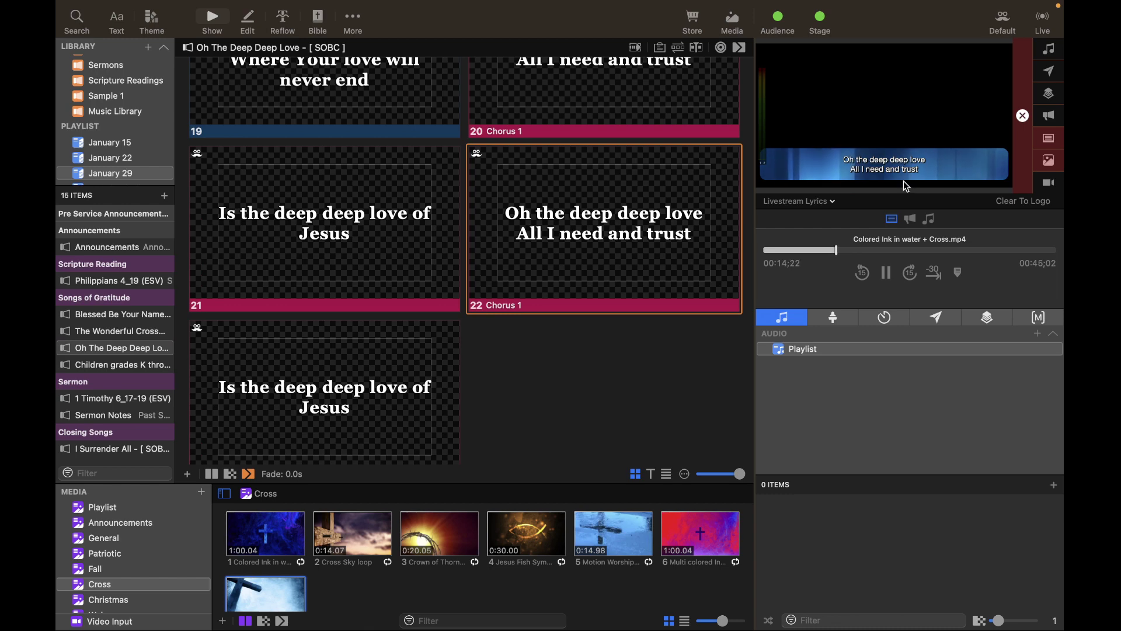
Step: Present the first 1 Timothy 6:17 scripture slide, and return to song chorus slide 22 to test the automatic look switching
{"action": "scroll", "coordinate": [653, 310], "scroll_direction": "down", "scroll_amount": 5}
{"action": "scroll", "coordinate": [652, 310], "scroll_direction": "down", "scroll_amount": 6}
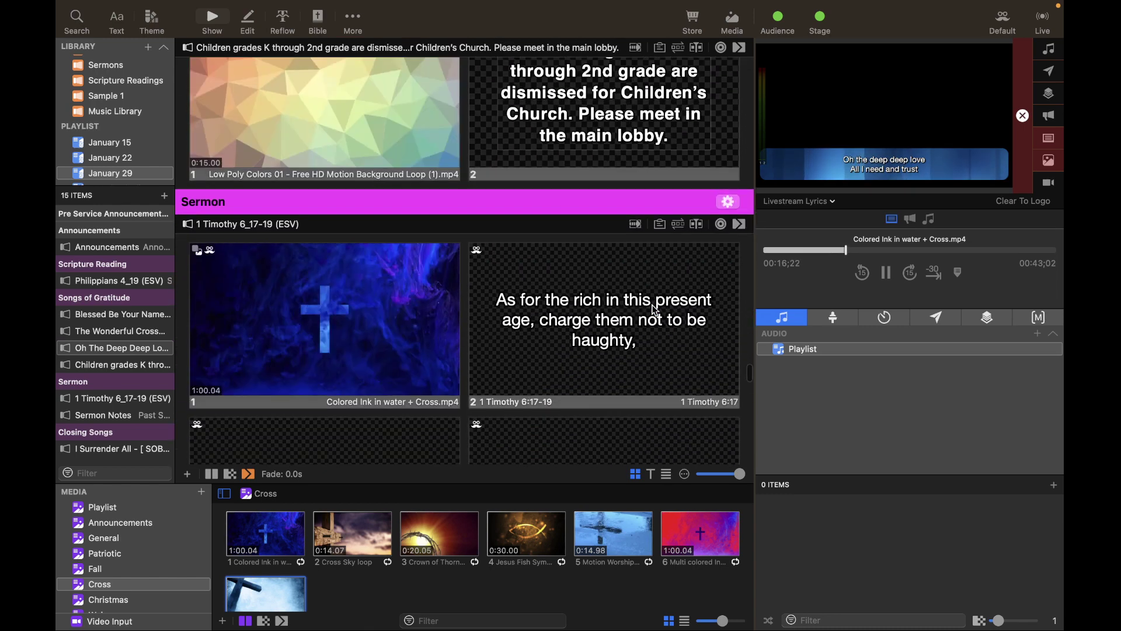
{"action": "left_click", "coordinate": [615, 256]}
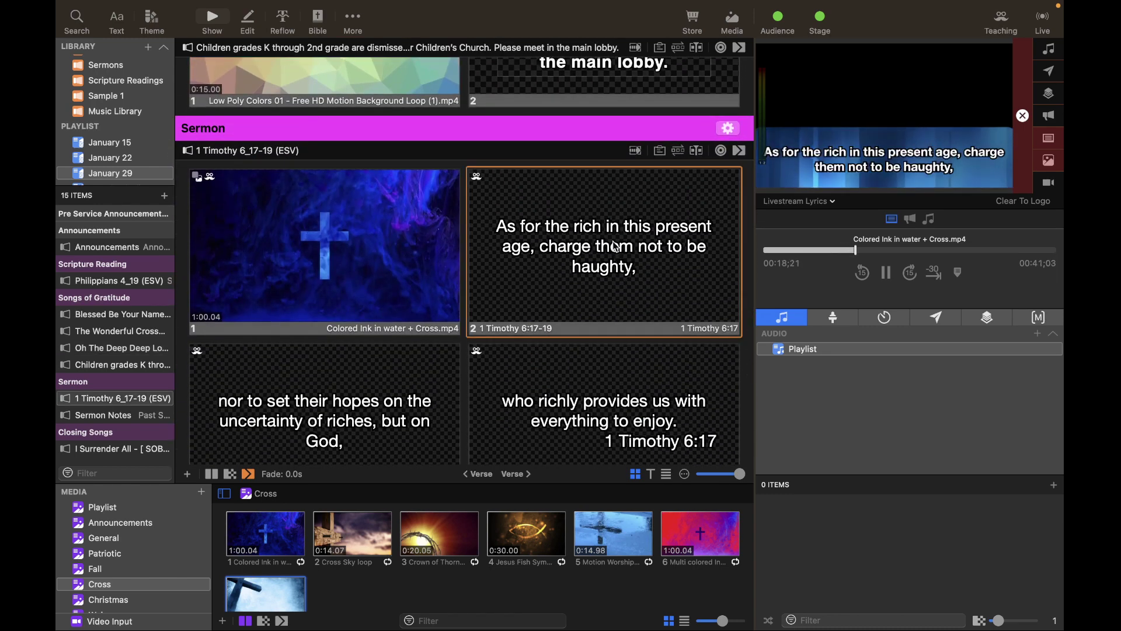
{"action": "scroll", "coordinate": [615, 252], "scroll_direction": "up", "scroll_amount": 8}
{"action": "scroll", "coordinate": [616, 247], "scroll_direction": "up", "scroll_amount": 3}
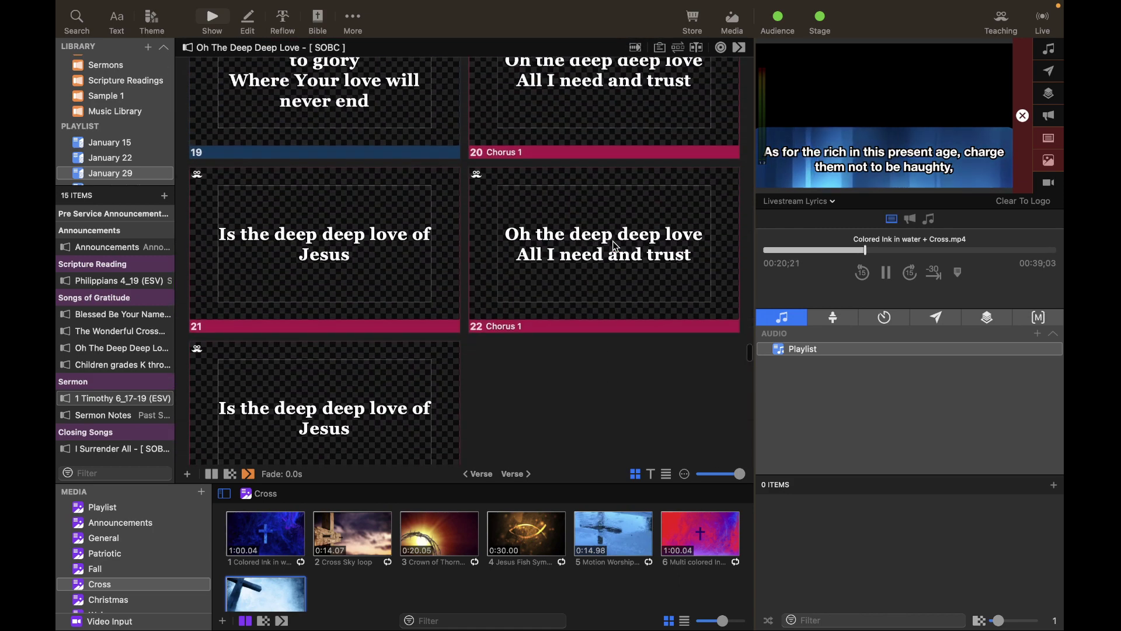
{"action": "left_click", "coordinate": [616, 246]}
{"action": "scroll", "coordinate": [616, 246], "scroll_direction": "up", "scroll_amount": 5}
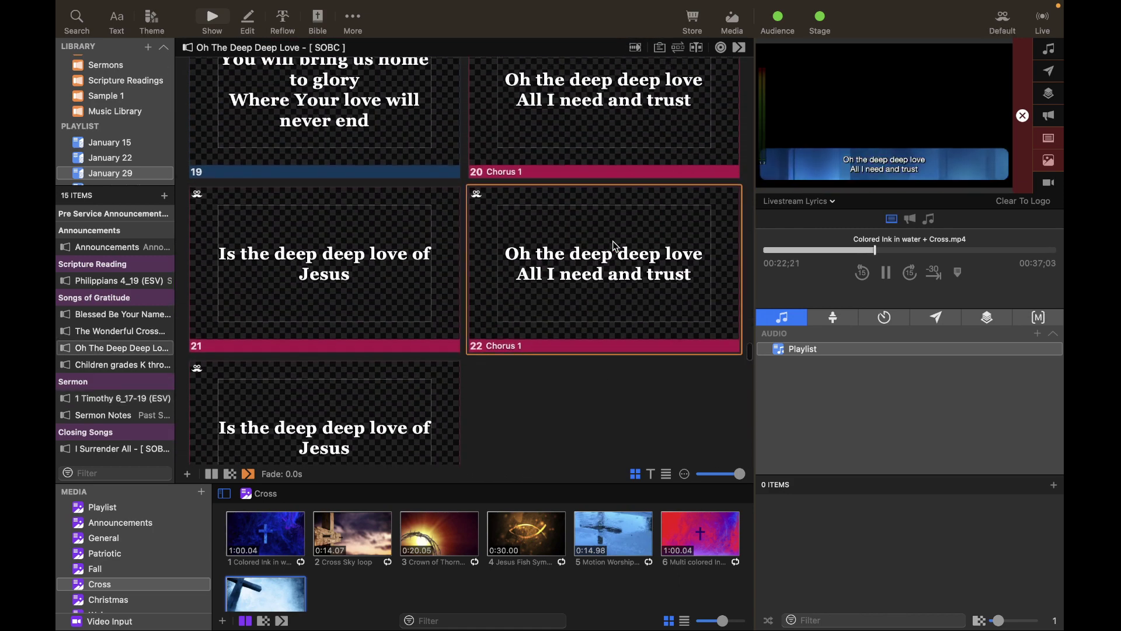
Step: Open the audience looks editor to review the saved looks
{"action": "scroll", "coordinate": [562, 253], "scroll_direction": "up", "scroll_amount": 6}
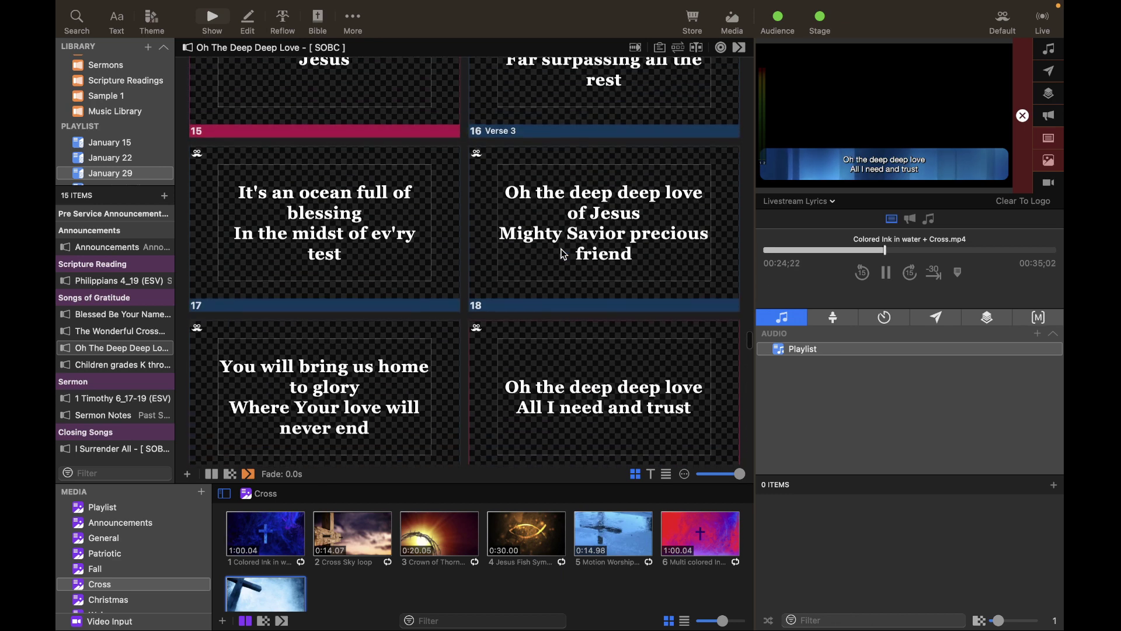
{"action": "mouse_move", "coordinate": [390, 3]}
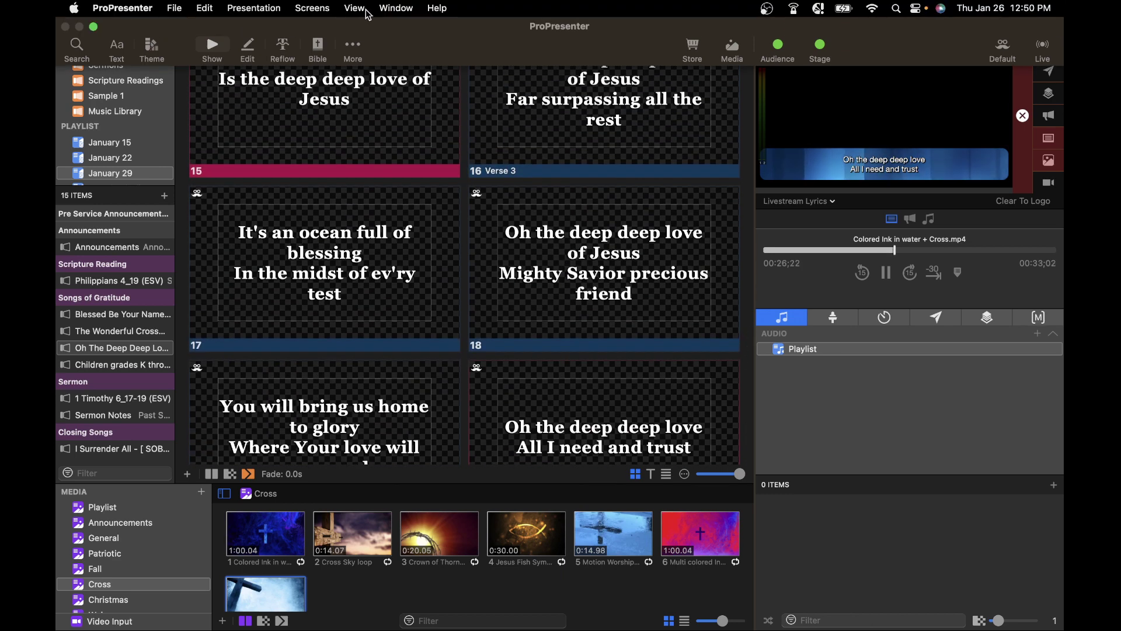
{"action": "left_click", "coordinate": [326, 8]}
{"action": "mouse_move", "coordinate": [326, 65]}
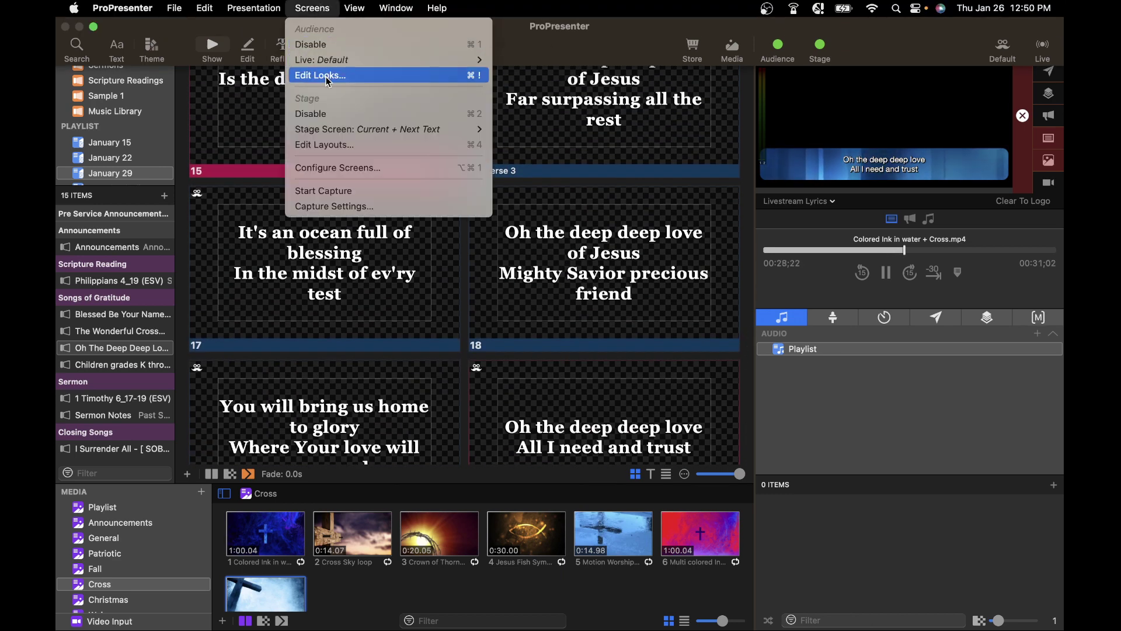
{"action": "left_click", "coordinate": [327, 75]}
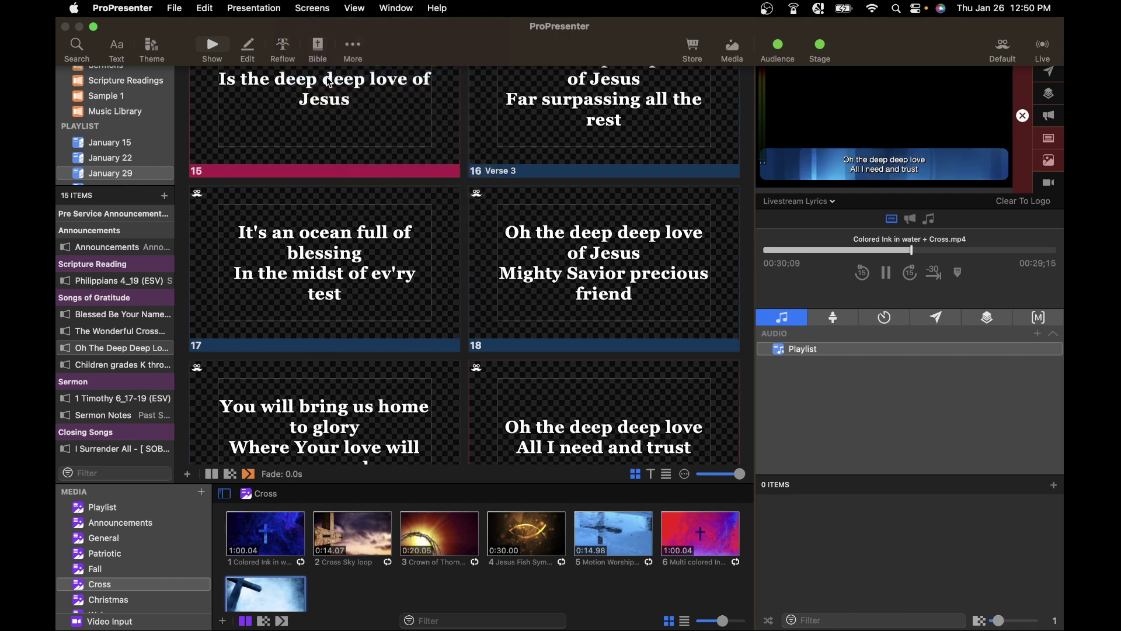
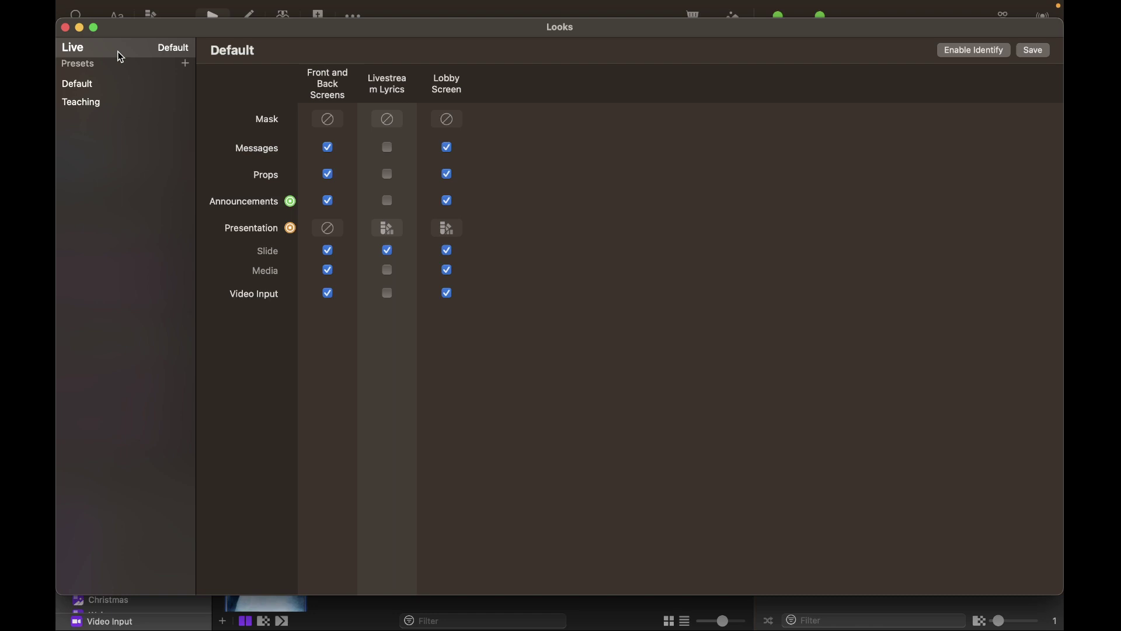
Step: Try adding a new look preset, and delete it from the presets
{"action": "left_click", "coordinate": [185, 65]}
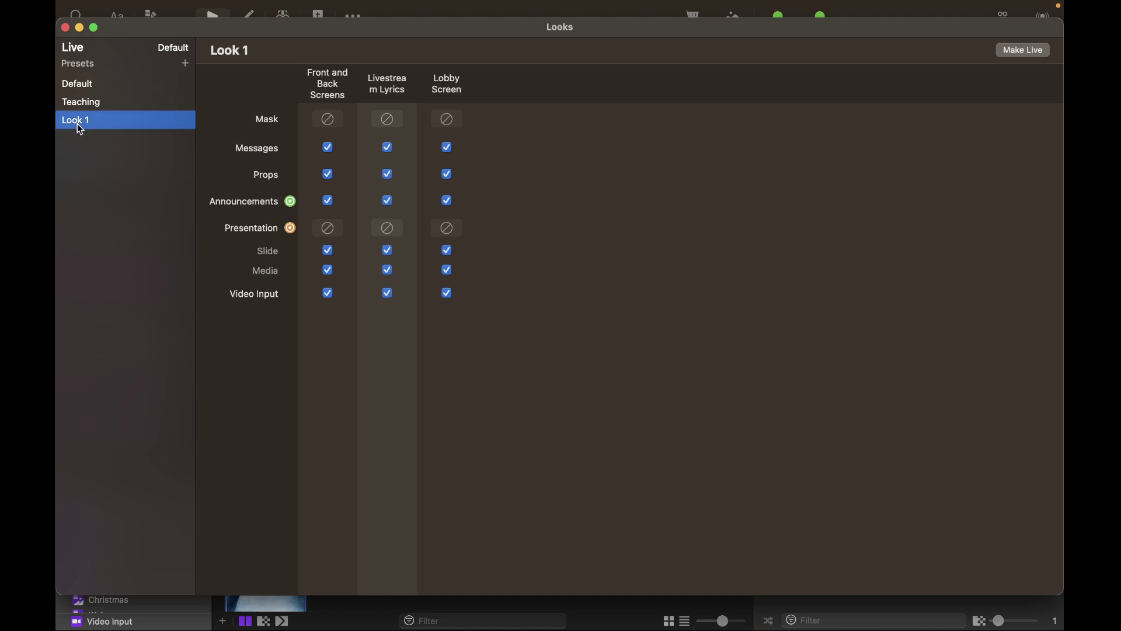
{"action": "double_click", "coordinate": [103, 124]}
{"action": "key", "text": "Return"}
{"action": "right_click", "coordinate": [107, 119]}
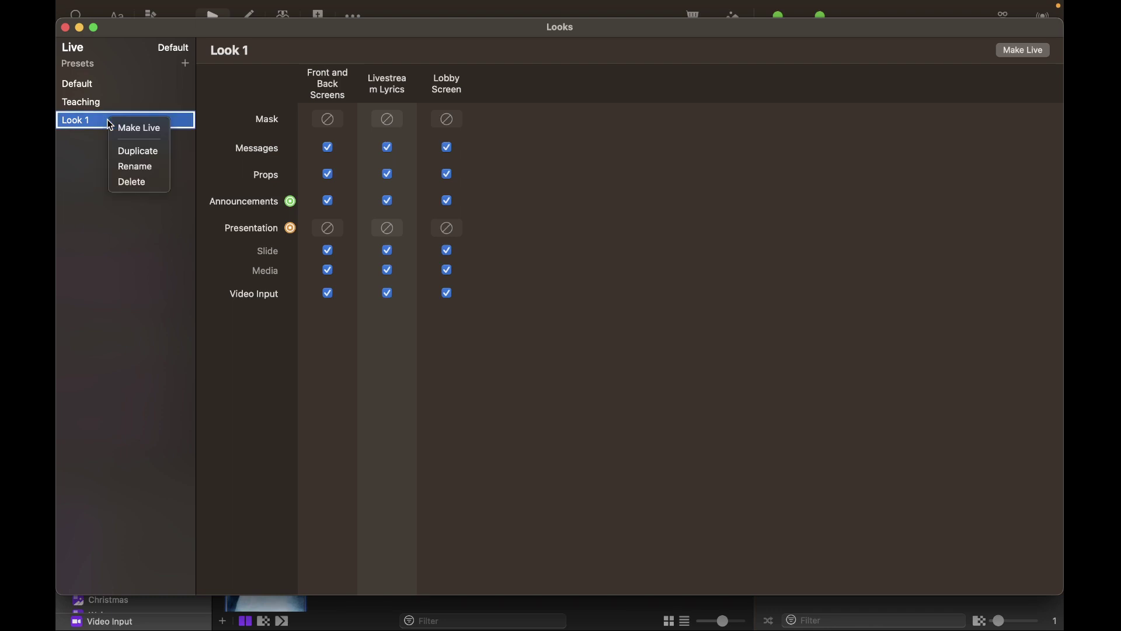
{"action": "left_click", "coordinate": [132, 183]}
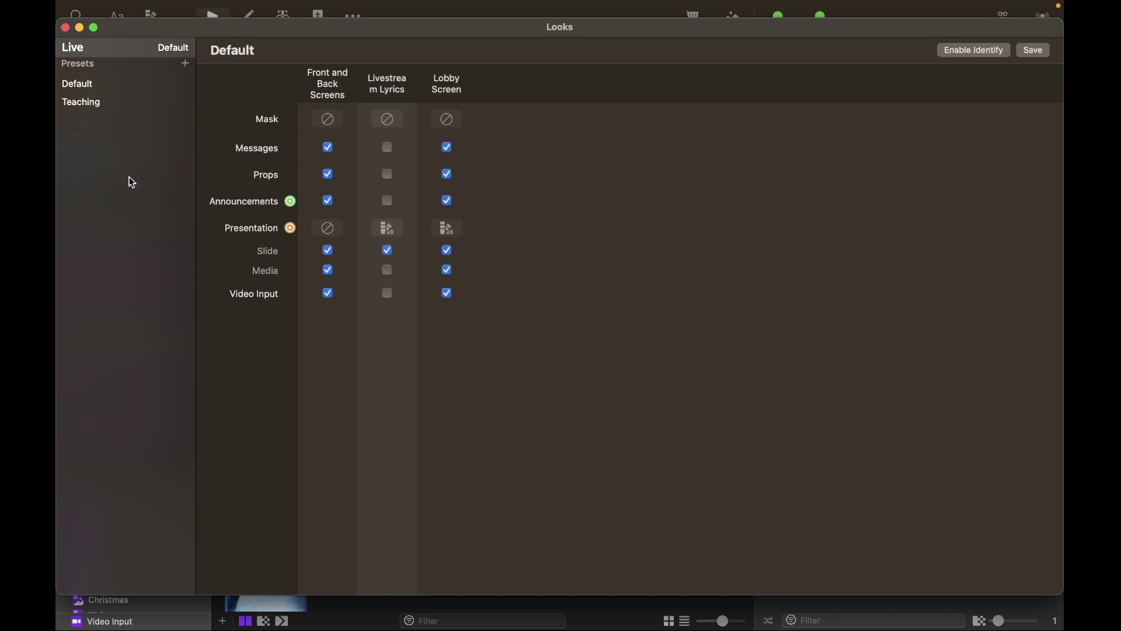
Step: Compare the Default and Teaching looks, and examine the alternate theme choices for Default's Livestream Lyrics presentation
{"action": "left_click", "coordinate": [103, 105]}
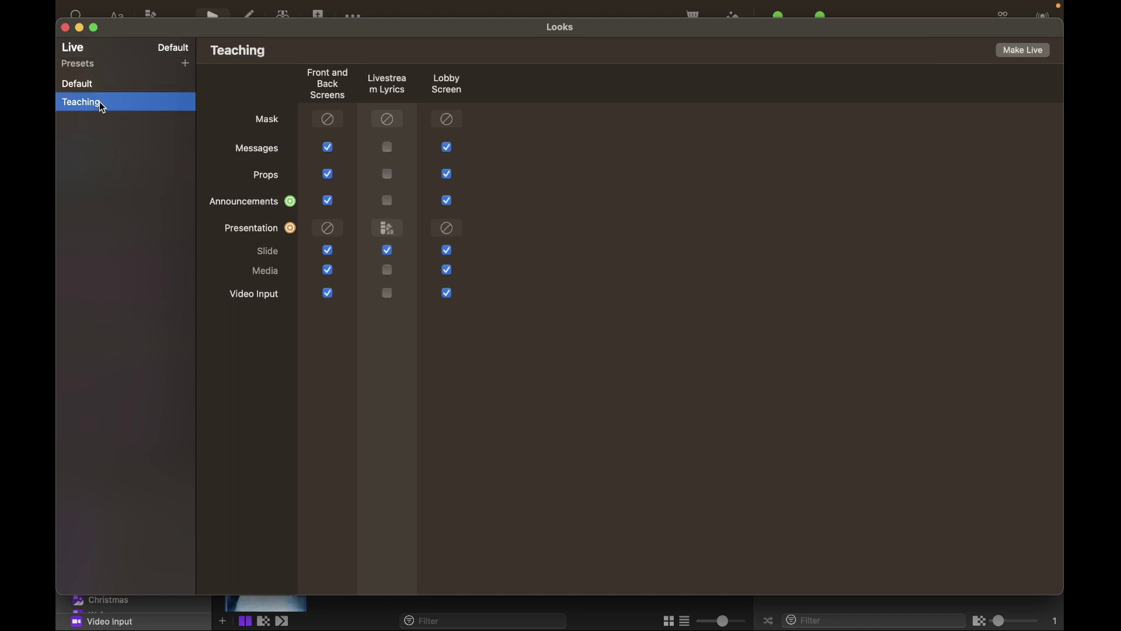
{"action": "left_click", "coordinate": [95, 85]}
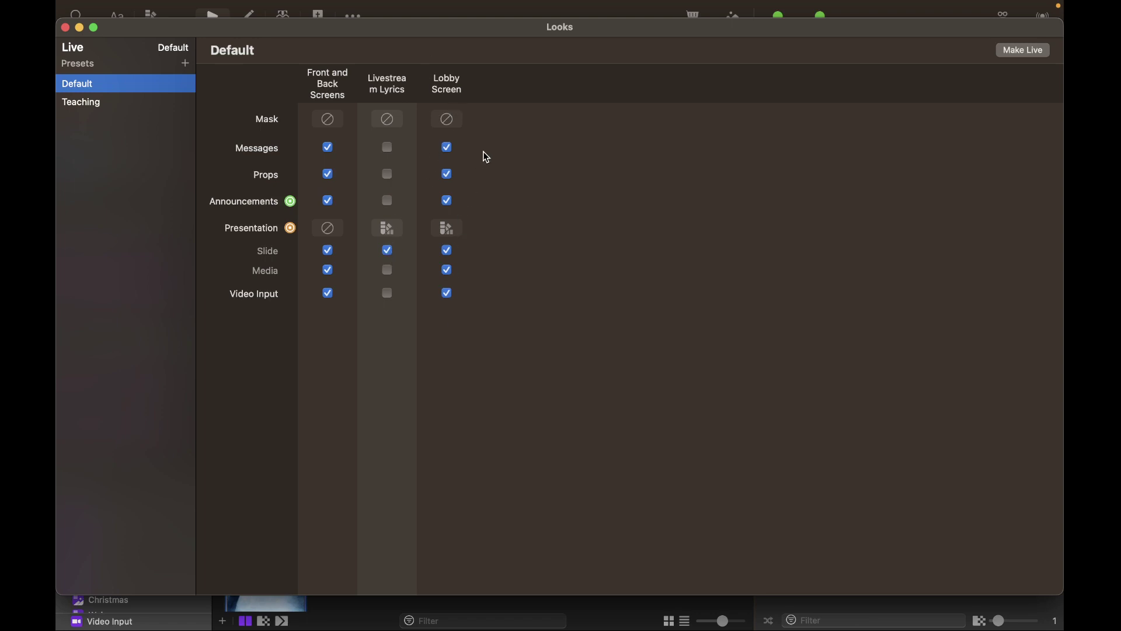
{"action": "left_click", "coordinate": [129, 103]}
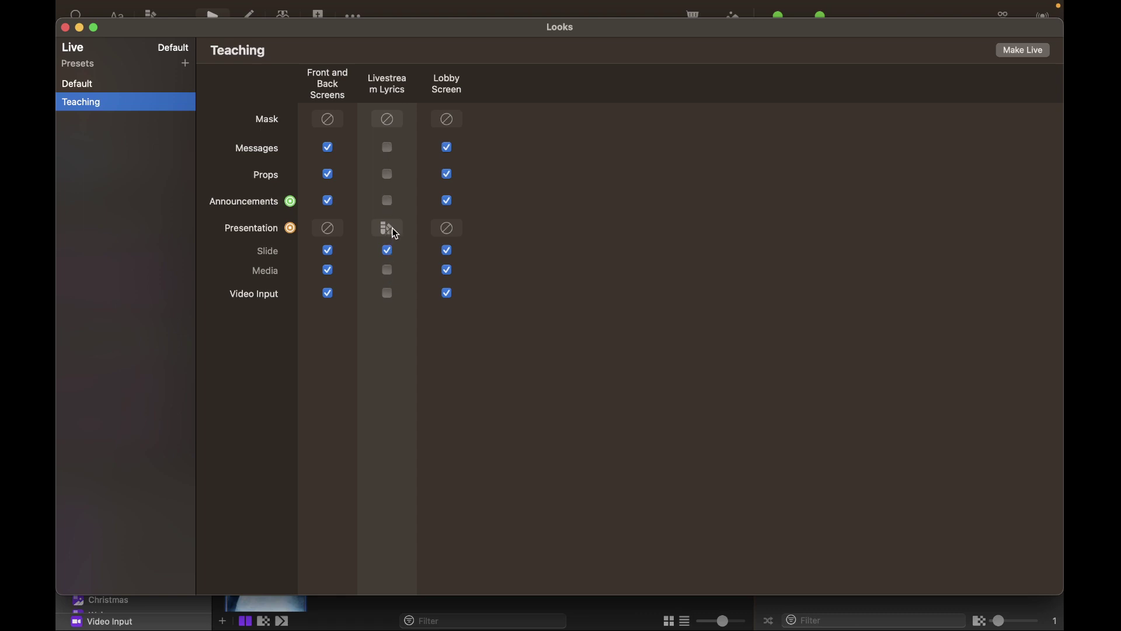
{"action": "left_click", "coordinate": [134, 89]}
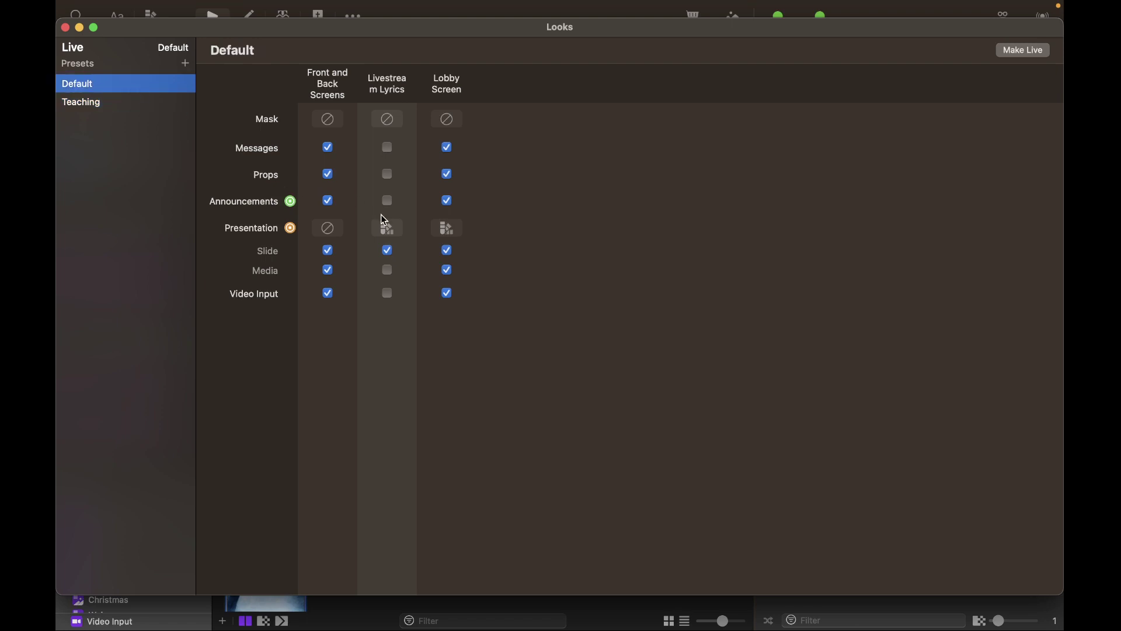
{"action": "left_click", "coordinate": [388, 229]}
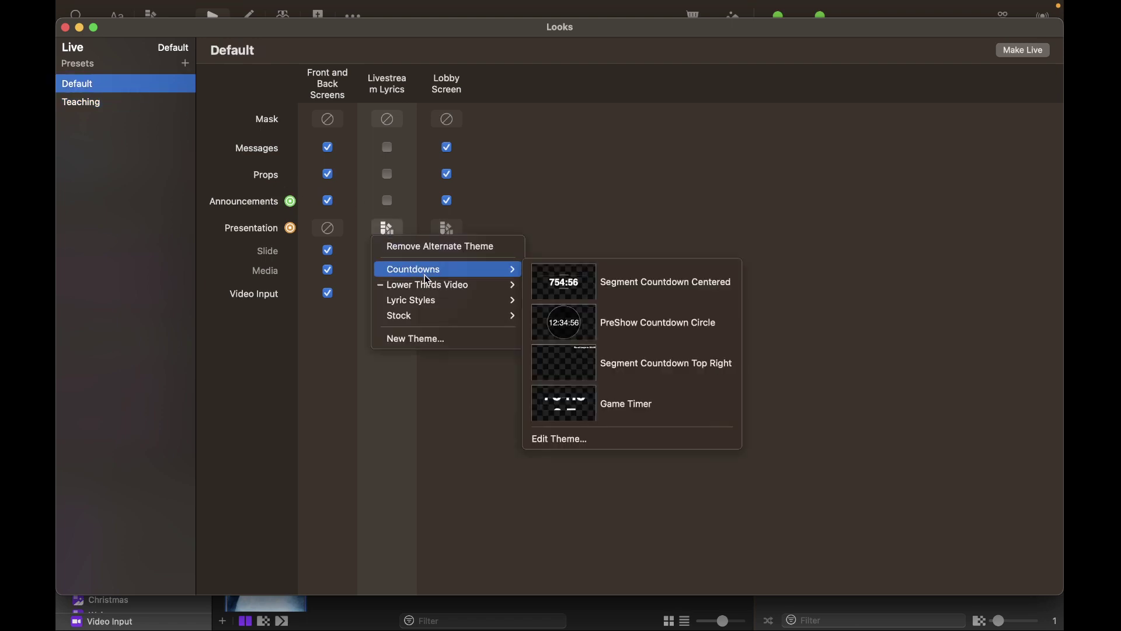
{"action": "mouse_move", "coordinate": [444, 285]}
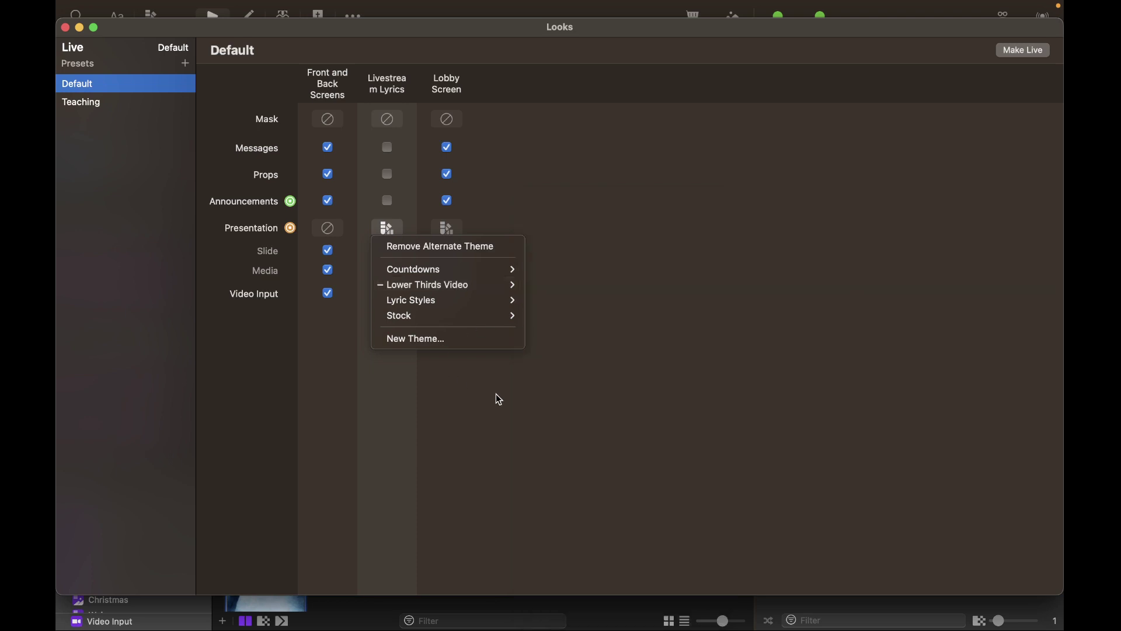
{"action": "left_click", "coordinate": [535, 402]}
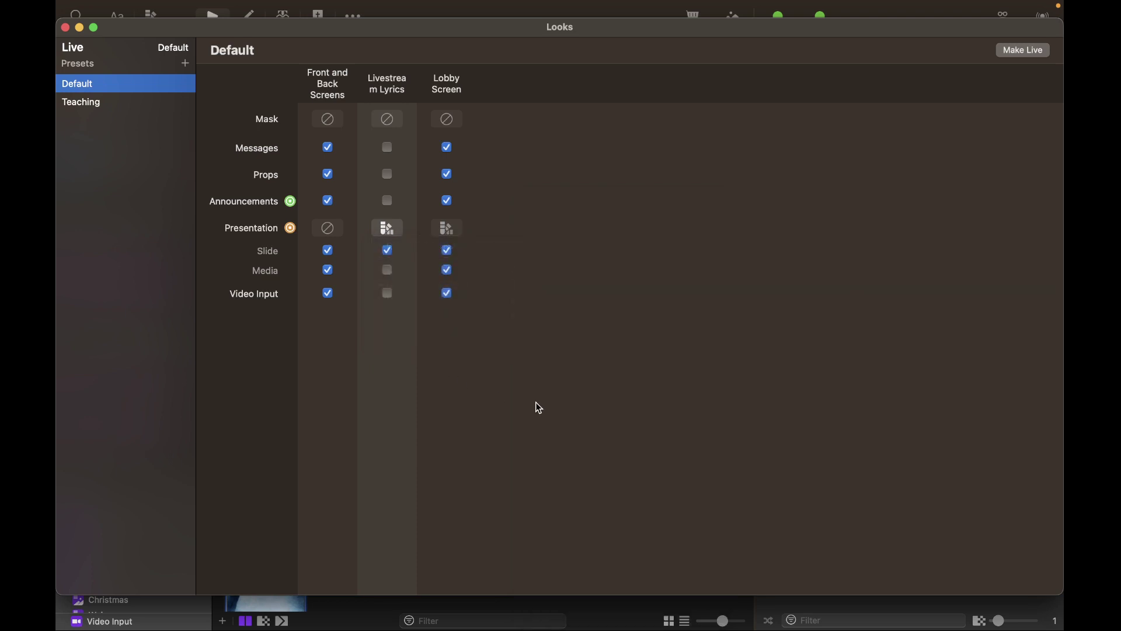
Step: Choose Livestream Teaching Test as the Teaching look's Livestream Lyrics presentation theme, and close the looks editor
{"action": "left_click", "coordinate": [83, 105]}
{"action": "left_click", "coordinate": [389, 229]}
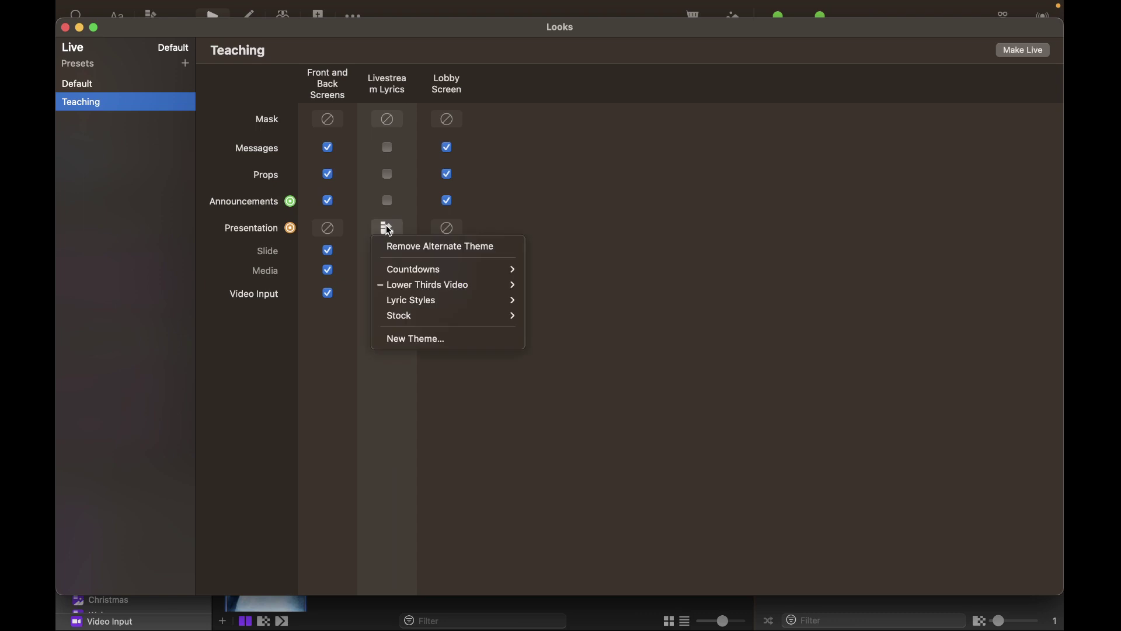
{"action": "mouse_move", "coordinate": [444, 286]}
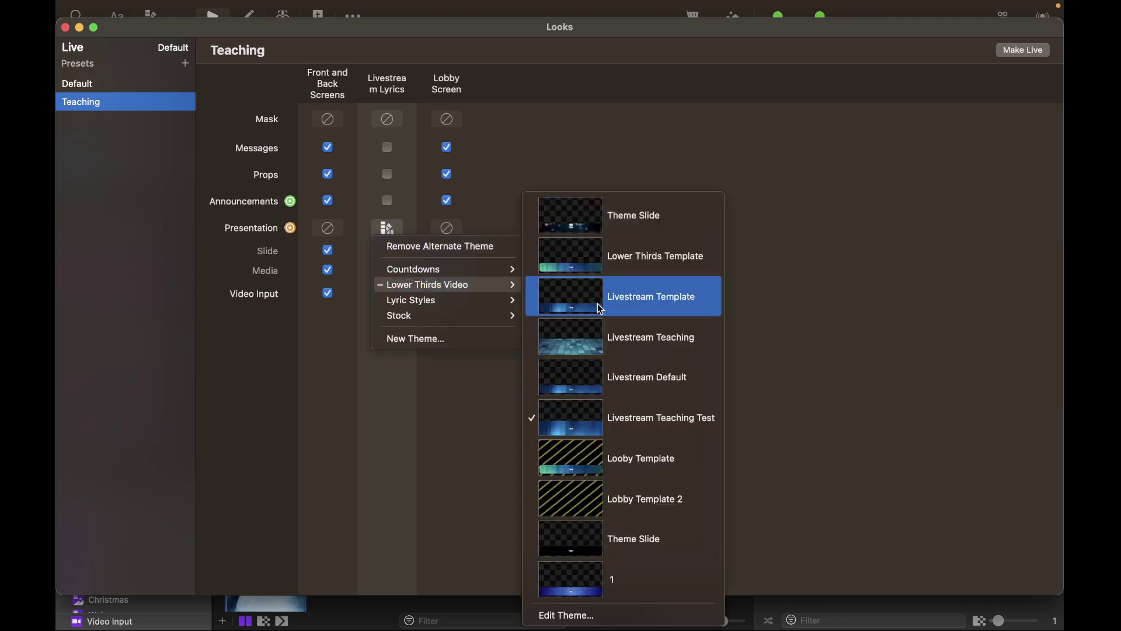
{"action": "left_click", "coordinate": [600, 424]}
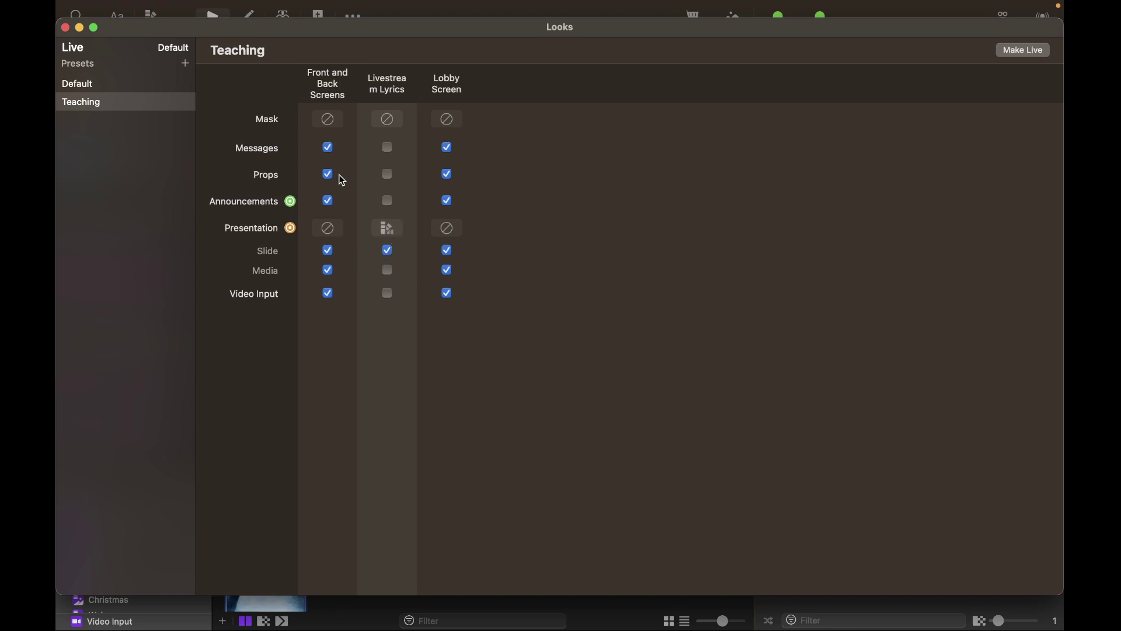
{"action": "left_click", "coordinate": [65, 28]}
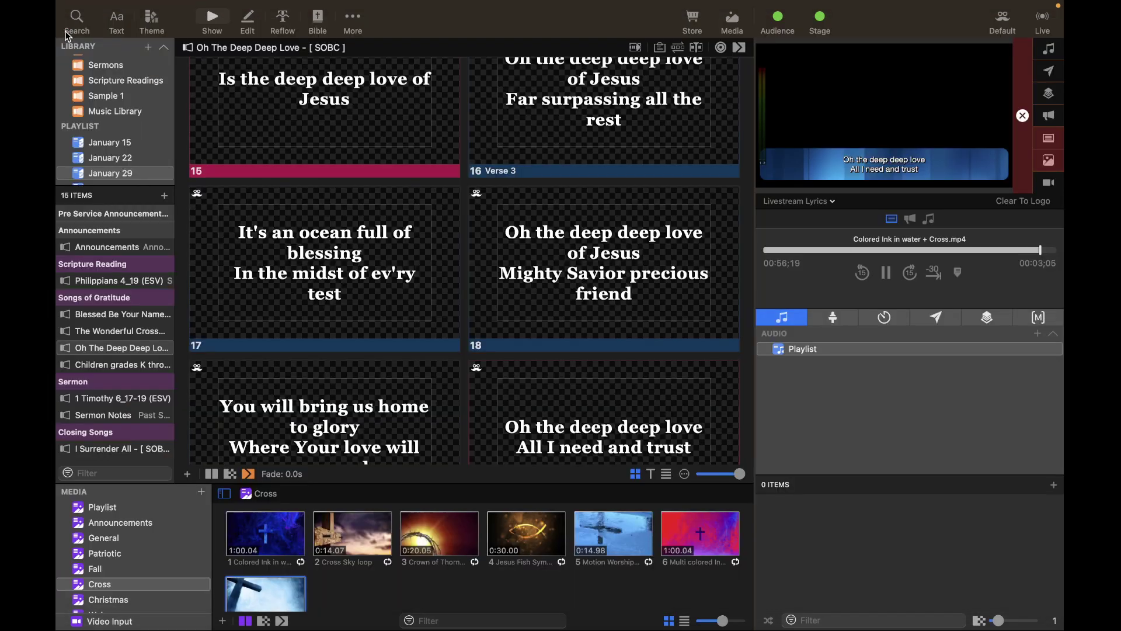
Step: Present the rain cross background slide of Oh The Deep Deep Love, and select all the song's slides through slide 23
{"action": "scroll", "coordinate": [300, 187], "scroll_direction": "up", "scroll_amount": 5}
{"action": "scroll", "coordinate": [301, 187], "scroll_direction": "up", "scroll_amount": 8}
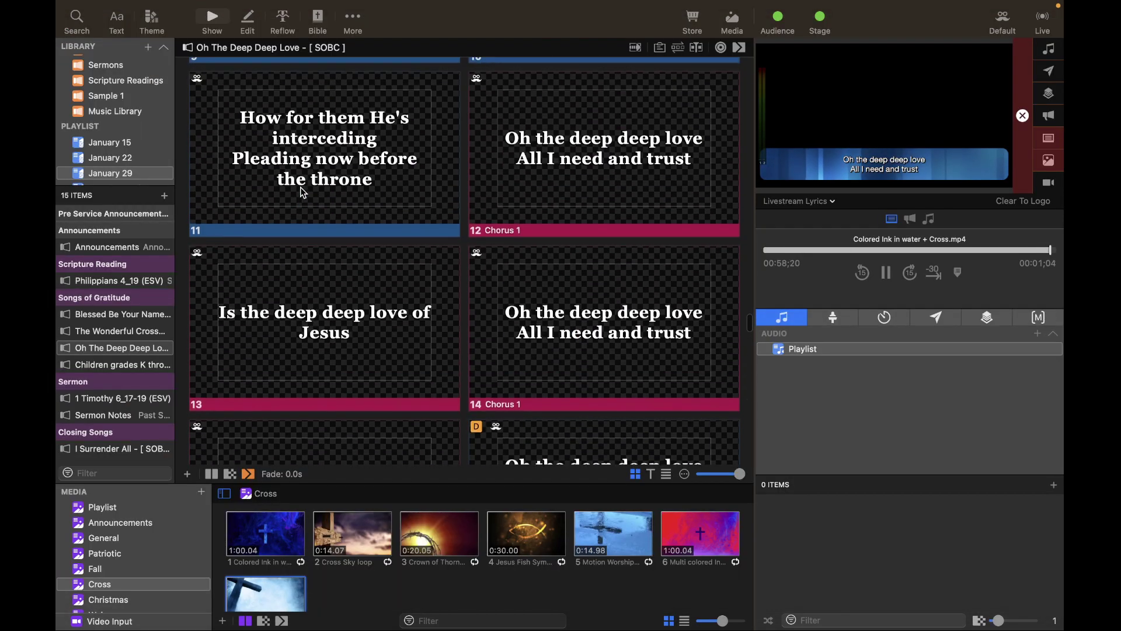
{"action": "scroll", "coordinate": [300, 187], "scroll_direction": "up", "scroll_amount": 10}
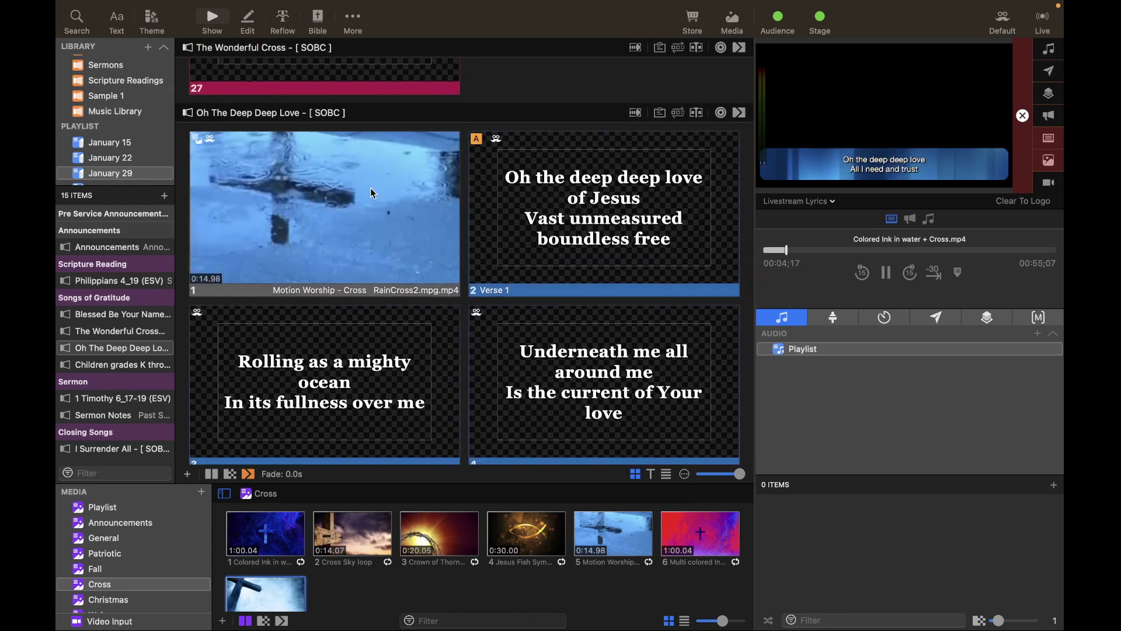
{"action": "left_click", "coordinate": [335, 186]}
{"action": "scroll", "coordinate": [335, 187], "scroll_direction": "down", "scroll_amount": 15}
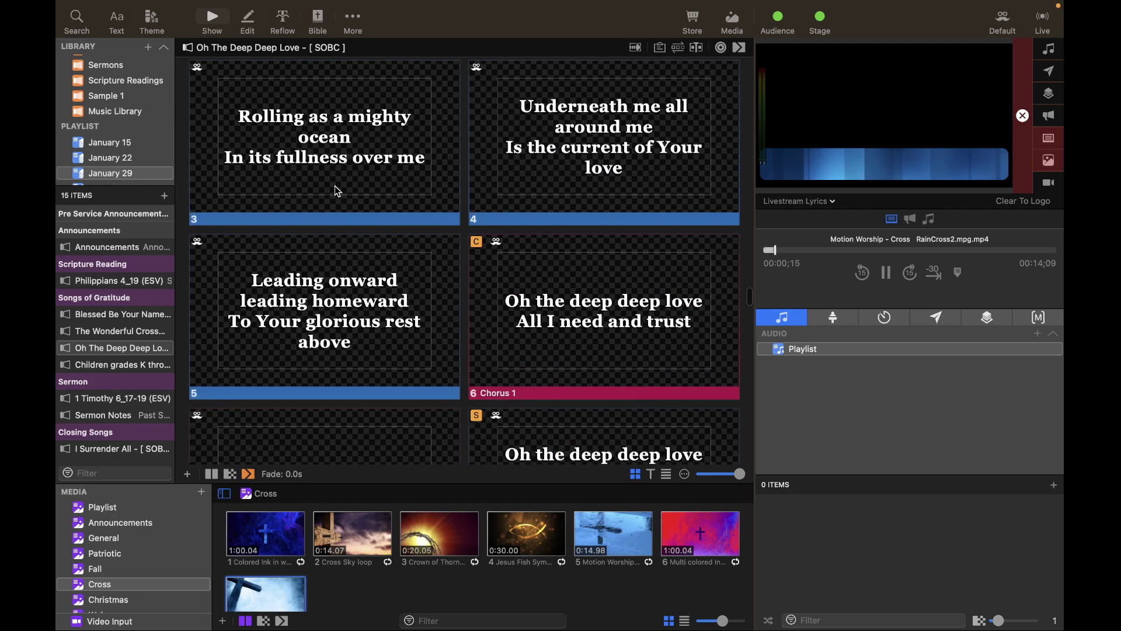
{"action": "scroll", "coordinate": [335, 186], "scroll_direction": "down", "scroll_amount": 8}
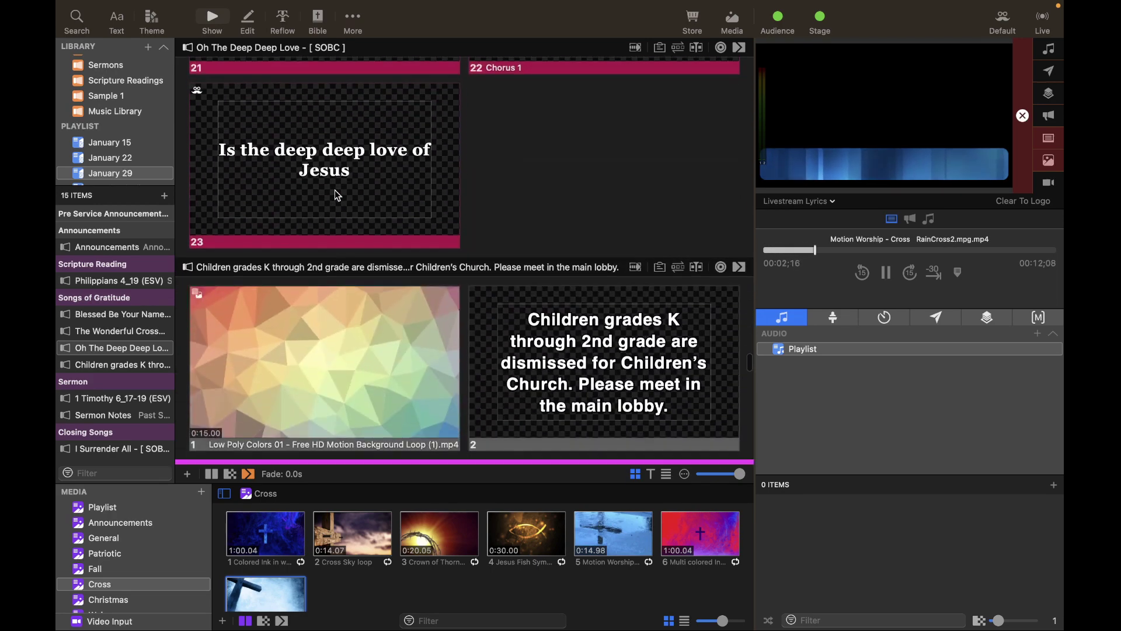
{"action": "left_click", "coordinate": [327, 160]}
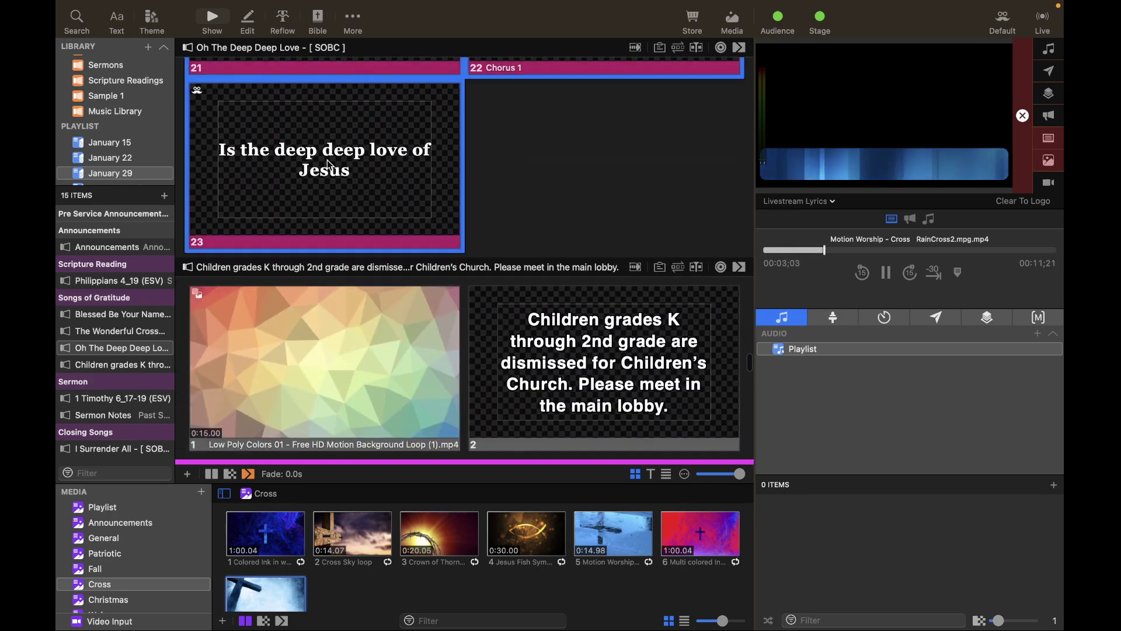
Step: Examine the audience look actions available for the selected song slides, and leave without adding one
{"action": "right_click", "coordinate": [366, 138]}
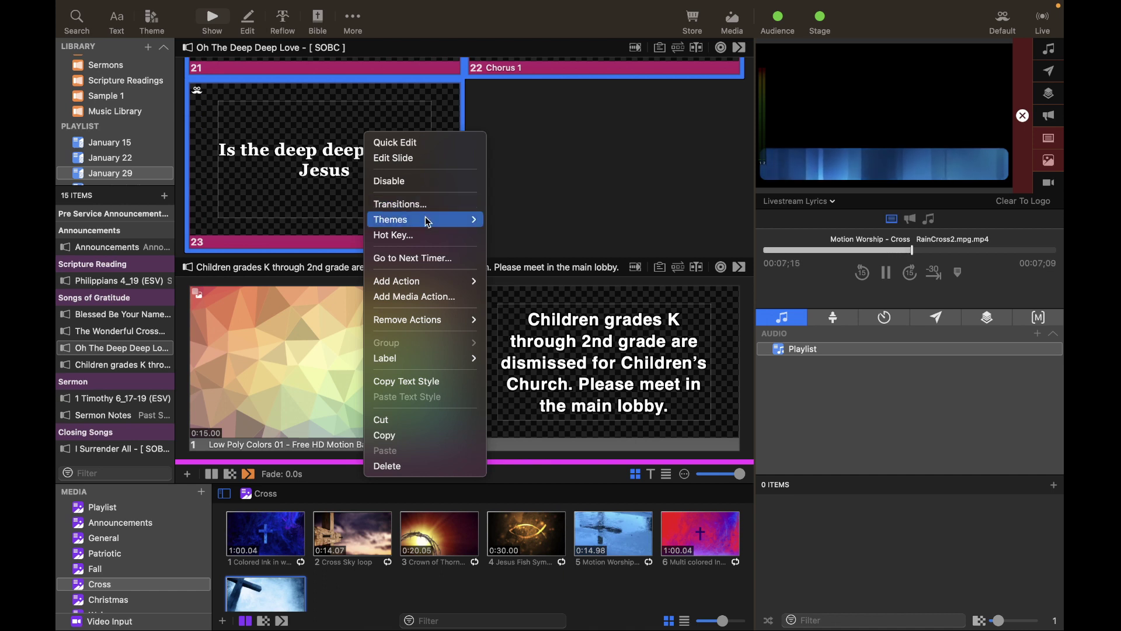
{"action": "mouse_move", "coordinate": [438, 221]}
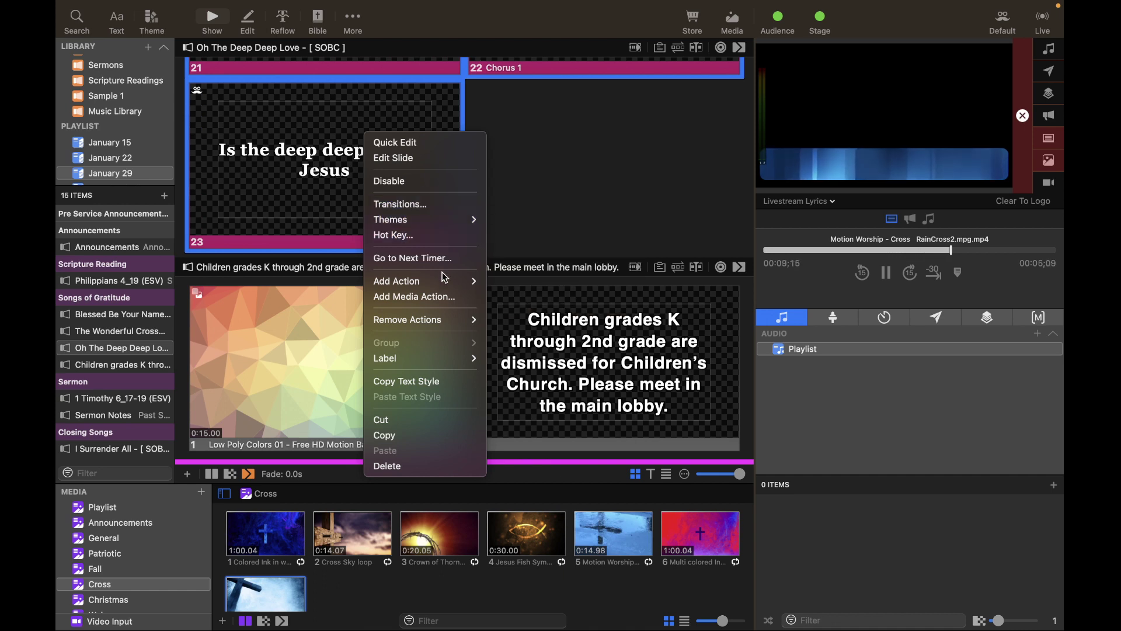
{"action": "mouse_move", "coordinate": [446, 281]}
{"action": "mouse_move", "coordinate": [525, 303]}
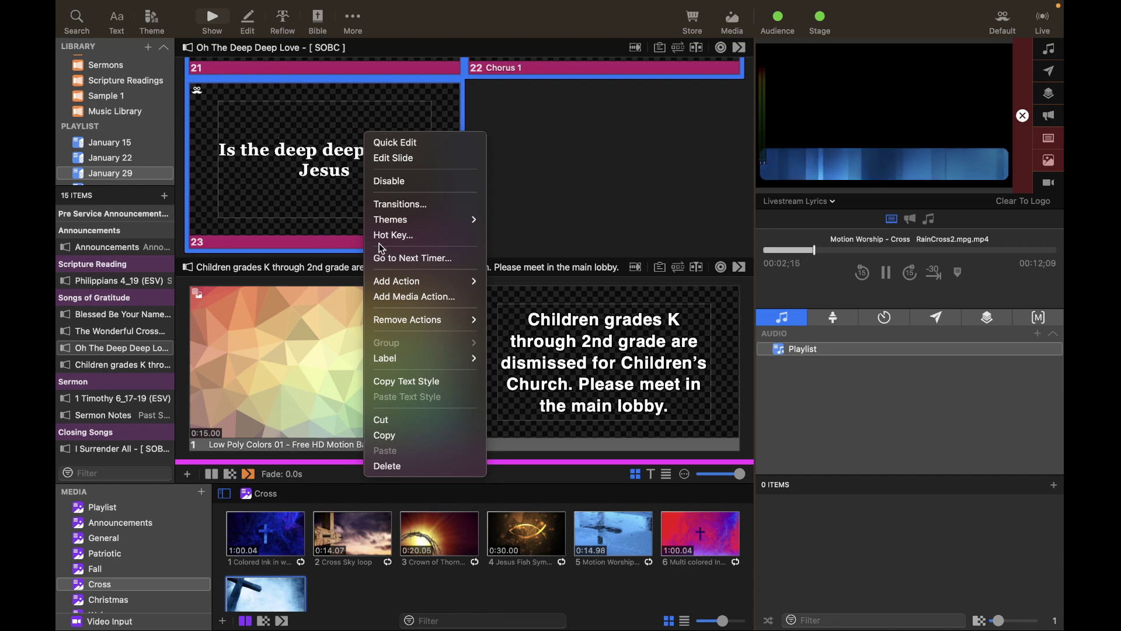
{"action": "mouse_move", "coordinate": [406, 281]}
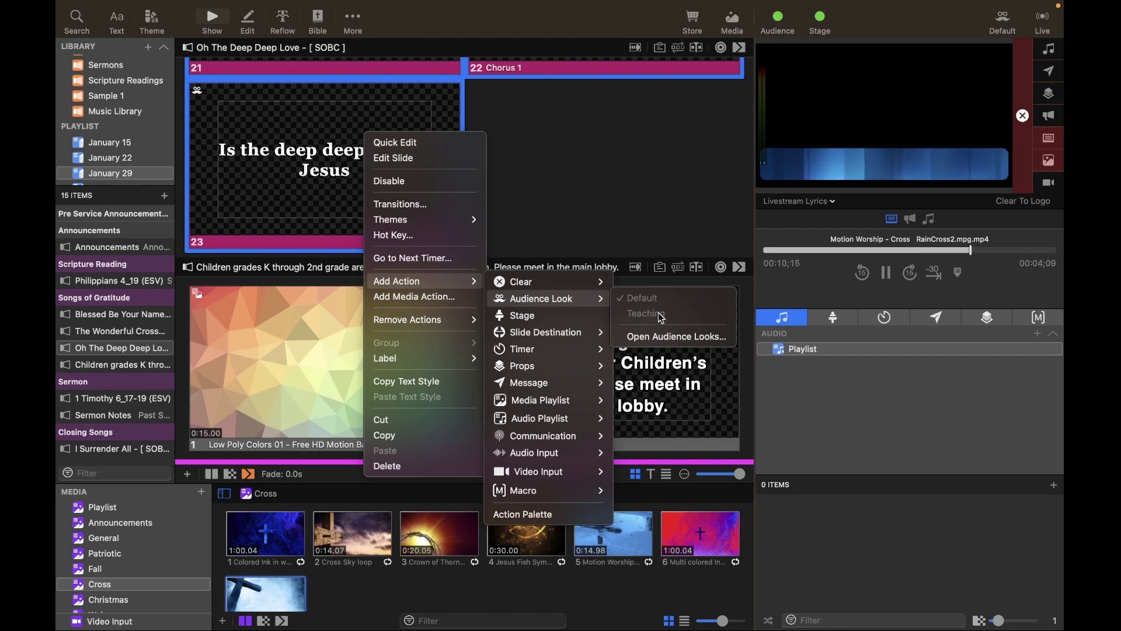
{"action": "left_click", "coordinate": [593, 170]}
Step: Present Verse 1 slide 2 of Oh The Deep Deep Love to check its Livestream Lyrics preview
{"action": "scroll", "coordinate": [595, 171], "scroll_direction": "up", "scroll_amount": 5}
{"action": "scroll", "coordinate": [594, 170], "scroll_direction": "up", "scroll_amount": 15}
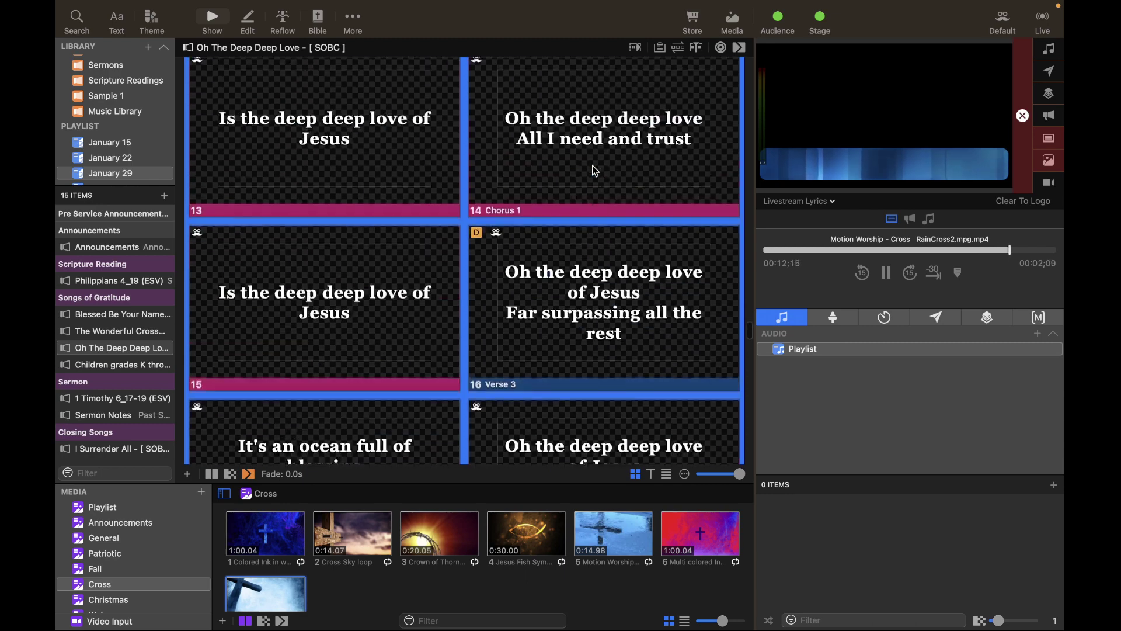
{"action": "scroll", "coordinate": [594, 171], "scroll_direction": "up", "scroll_amount": 6}
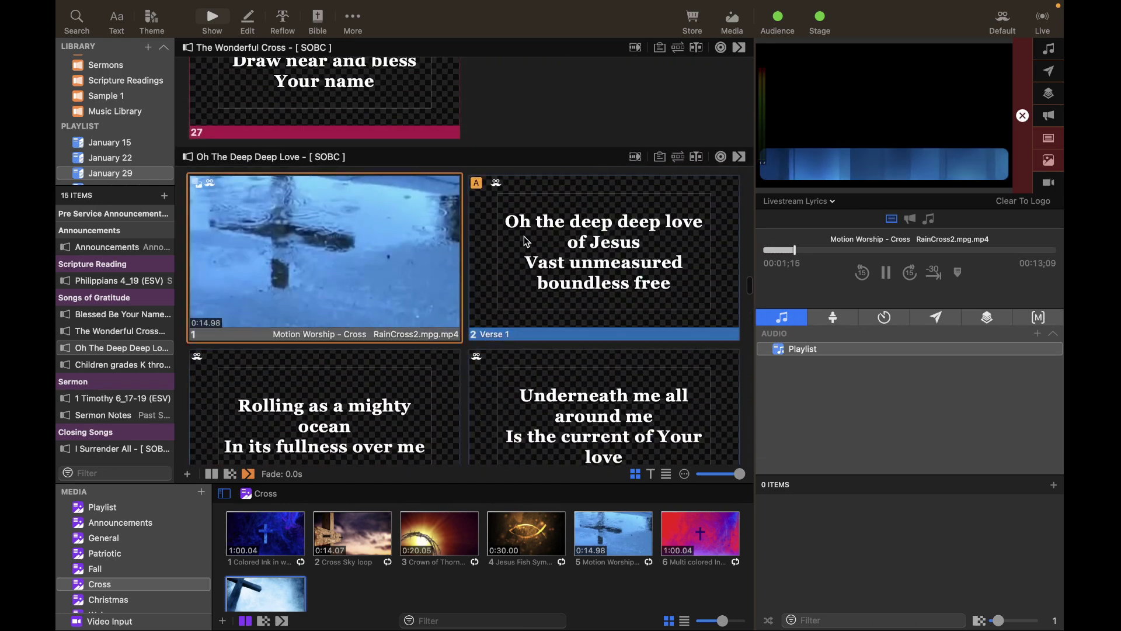
{"action": "left_click", "coordinate": [525, 237]}
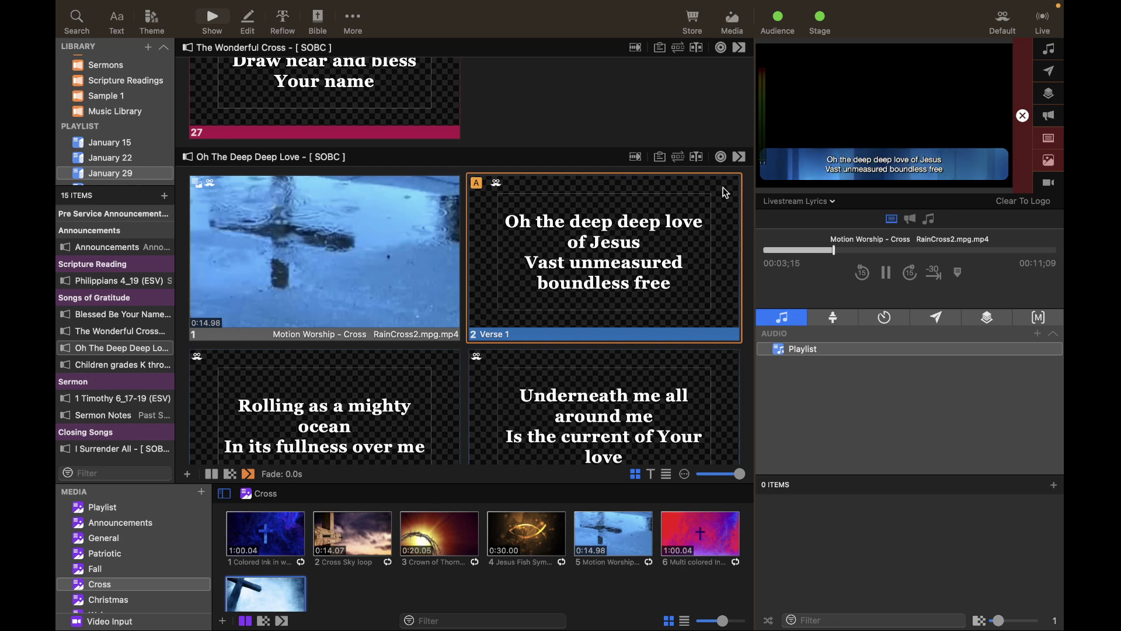
{"action": "left_click", "coordinate": [829, 201]}
{"action": "left_click", "coordinate": [652, 240]}
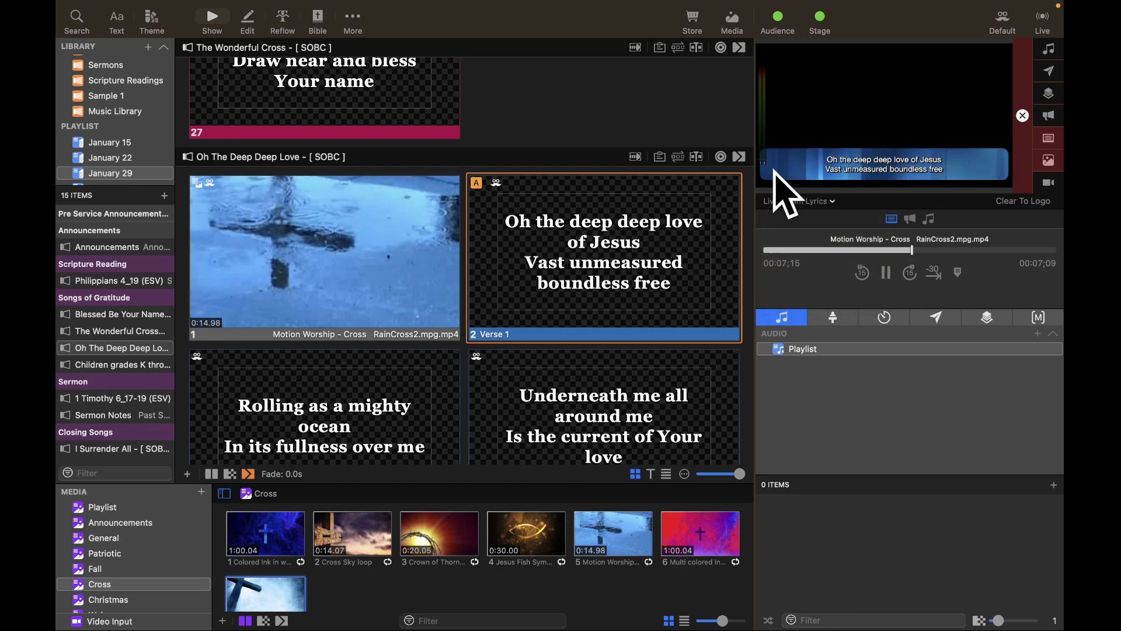
Step: Present the cross background slide of 1 Timothy 6_17-19 (ESV) to test its look action, and review the remaining scripture slides
{"action": "scroll", "coordinate": [574, 282], "scroll_direction": "down", "scroll_amount": 2}
{"action": "scroll", "coordinate": [575, 282], "scroll_direction": "down", "scroll_amount": 20}
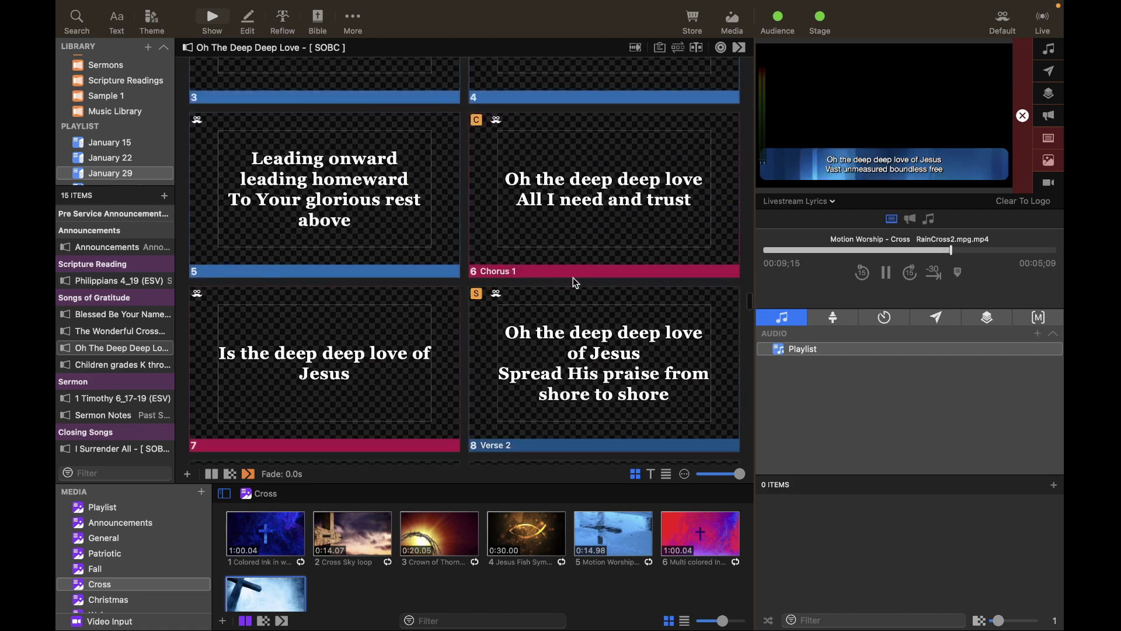
{"action": "scroll", "coordinate": [575, 282], "scroll_direction": "down", "scroll_amount": 15}
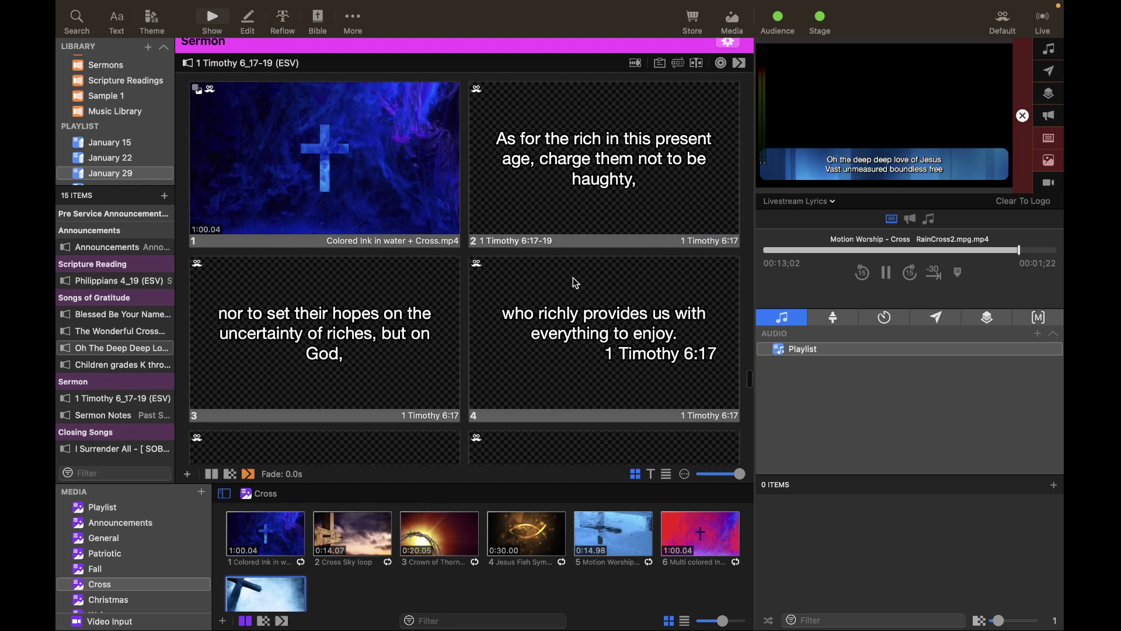
{"action": "left_click", "coordinate": [332, 159]}
{"action": "scroll", "coordinate": [332, 159], "scroll_direction": "down", "scroll_amount": 10}
{"action": "scroll", "coordinate": [451, 262], "scroll_direction": "down", "scroll_amount": 3}
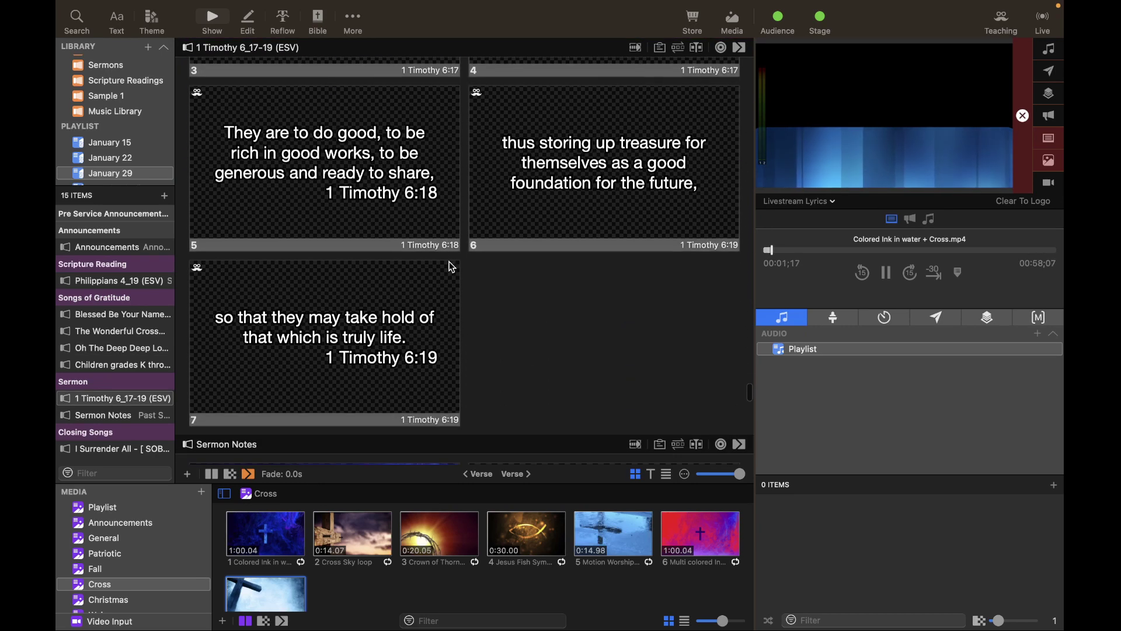
Step: Select the 1 Timothy 6_17-19 (ESV) slides through slide 7 and examine their Audience Look action options without adding one
{"action": "left_click", "coordinate": [401, 306], "text": "shift"}
{"action": "right_click", "coordinate": [396, 306]}
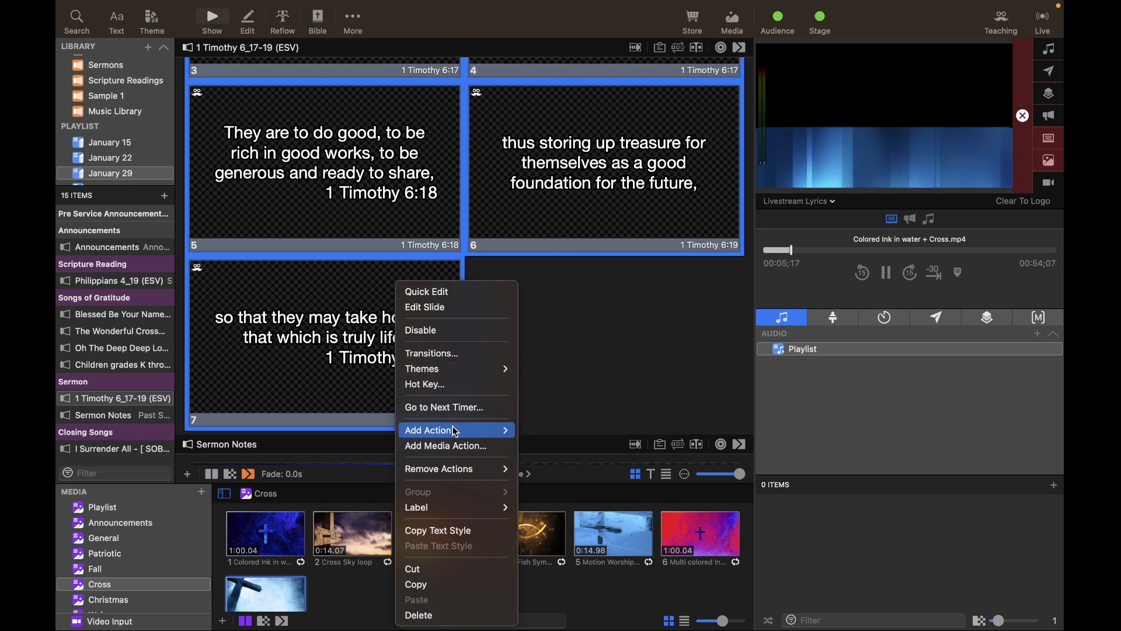
{"action": "mouse_move", "coordinate": [453, 430]}
{"action": "mouse_move", "coordinate": [559, 402]}
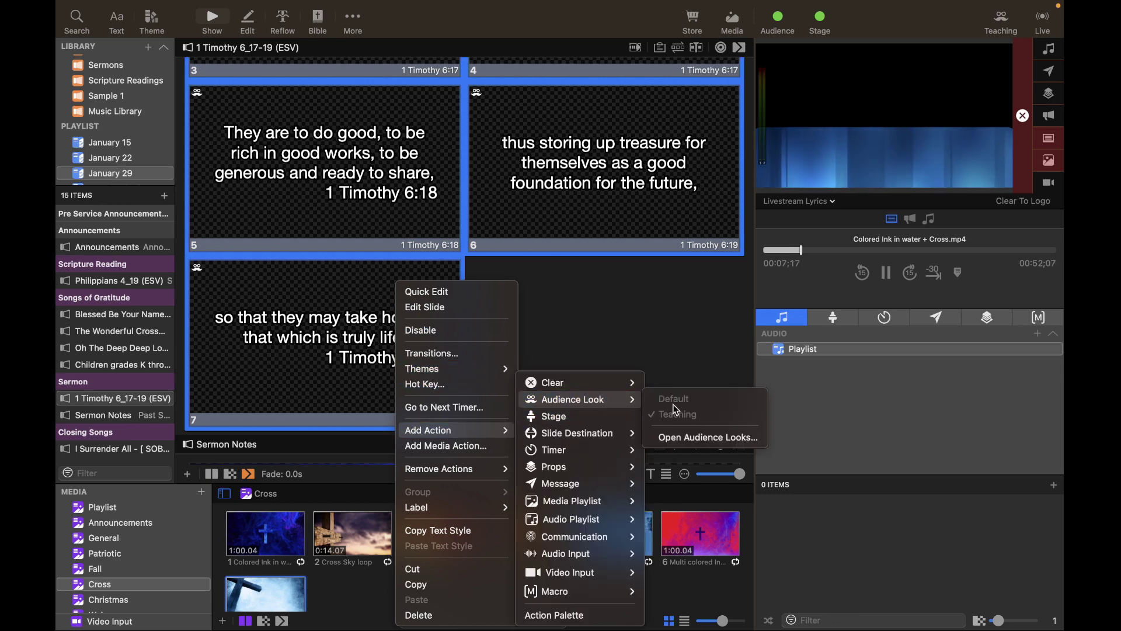
{"action": "left_click", "coordinate": [637, 349]}
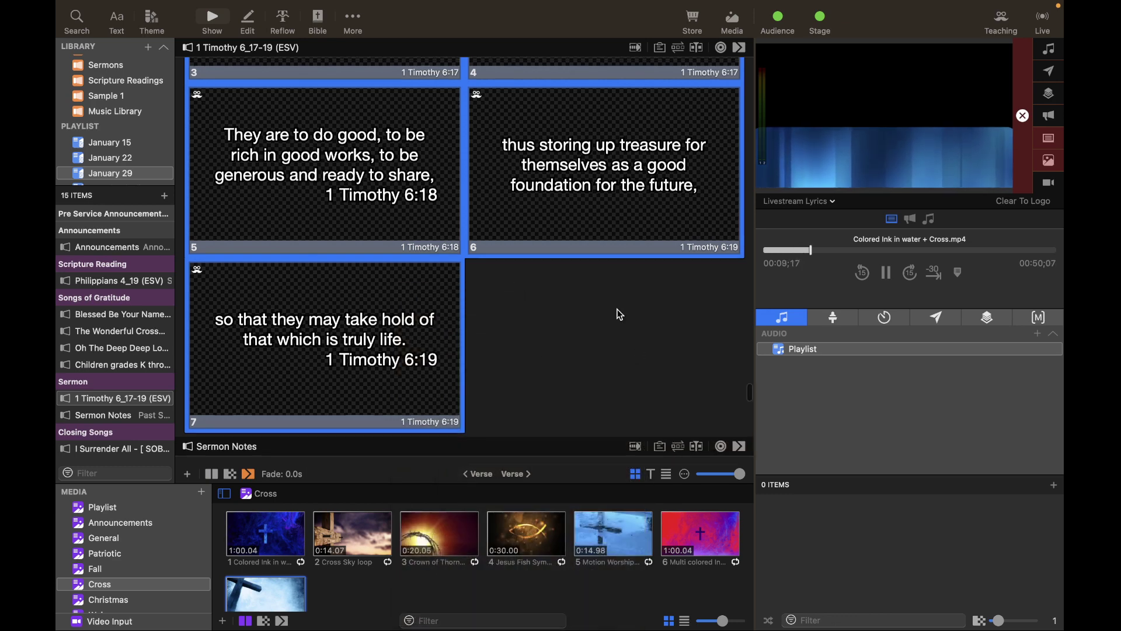
Step: Present the 1 Timothy 6_17-19 (ESV) scripture slides in sequence through slide 7 to check their Livestream Lyrics preview
{"action": "scroll", "coordinate": [637, 344], "scroll_direction": "up", "scroll_amount": 5}
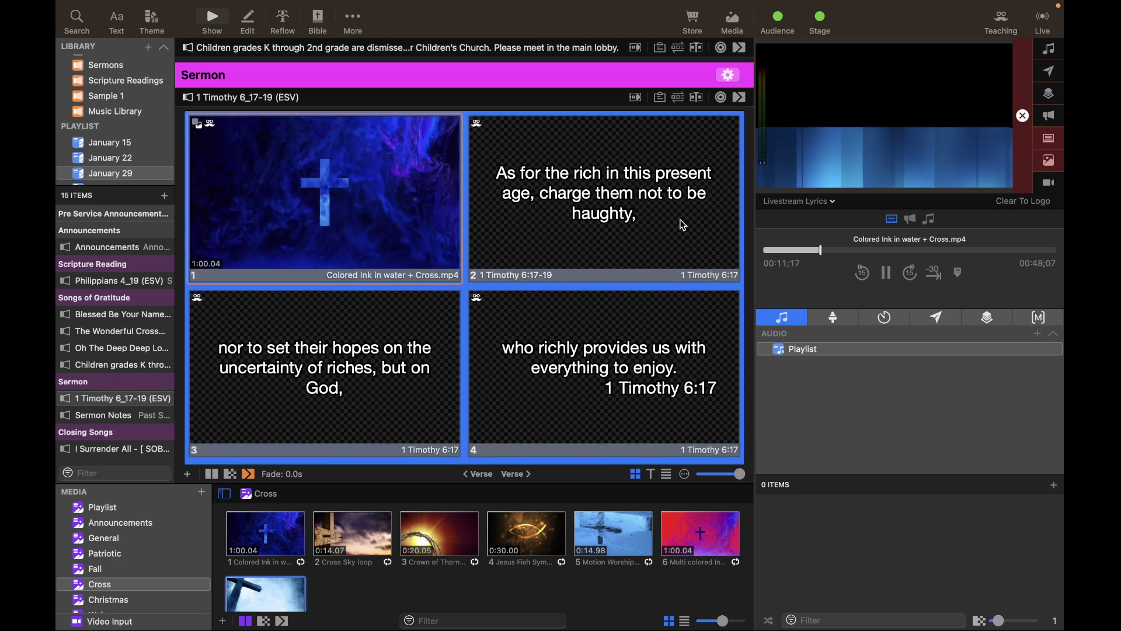
{"action": "left_click", "coordinate": [631, 257]}
{"action": "left_click", "coordinate": [335, 374]}
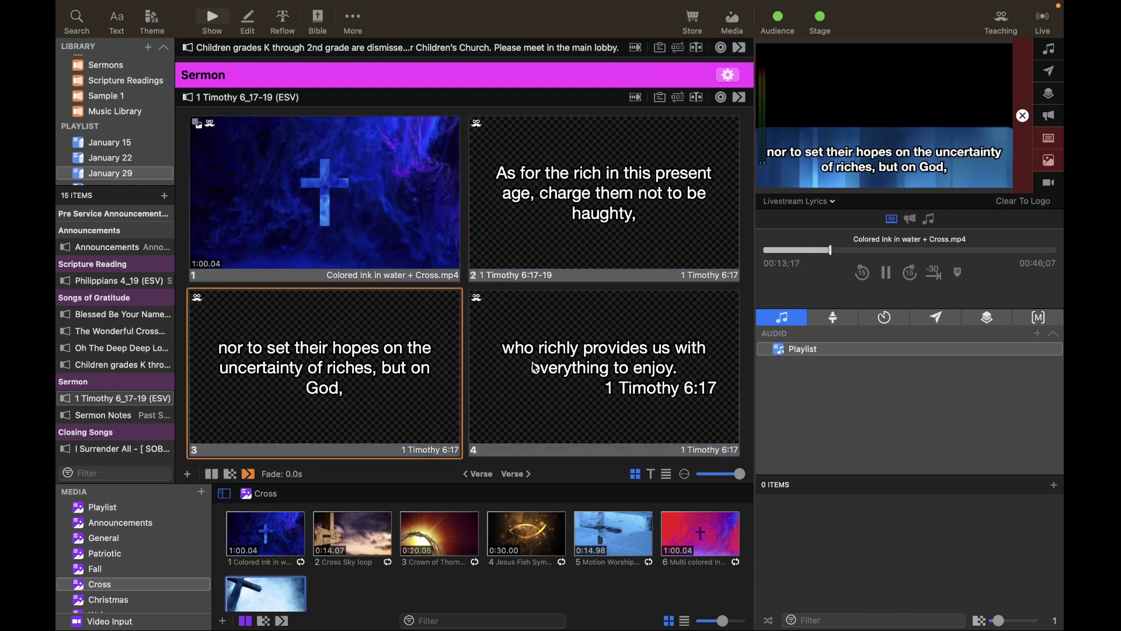
{"action": "key", "text": "Right"}
{"action": "scroll", "coordinate": [335, 380], "scroll_direction": "down", "scroll_amount": 3}
{"action": "left_click", "coordinate": [335, 402]}
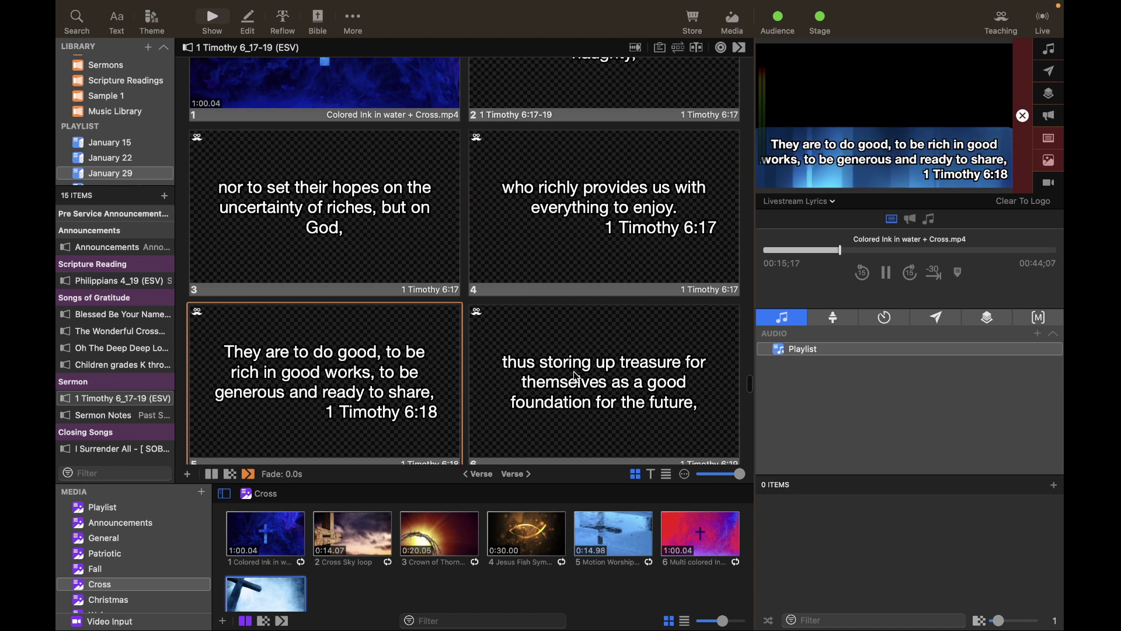
{"action": "key", "text": "Right"}
{"action": "scroll", "coordinate": [362, 397], "scroll_direction": "down", "scroll_amount": 3}
{"action": "left_click", "coordinate": [406, 388]}
{"action": "scroll", "coordinate": [489, 344], "scroll_direction": "up", "scroll_amount": 6}
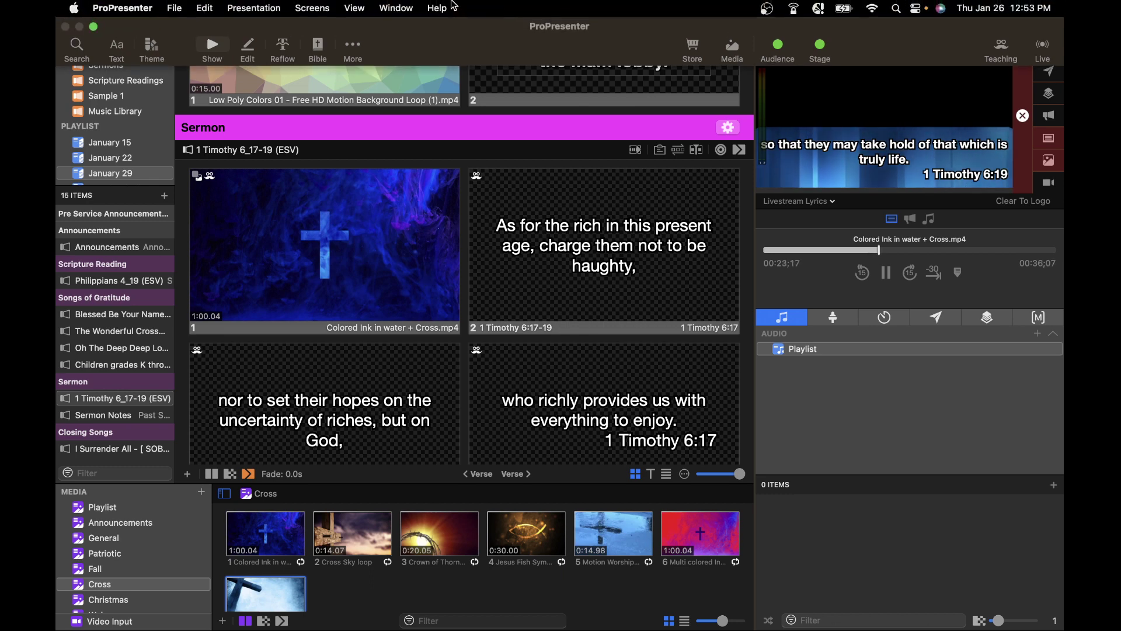
{"action": "left_click", "coordinate": [385, 15]}
{"action": "mouse_move", "coordinate": [354, 8]}
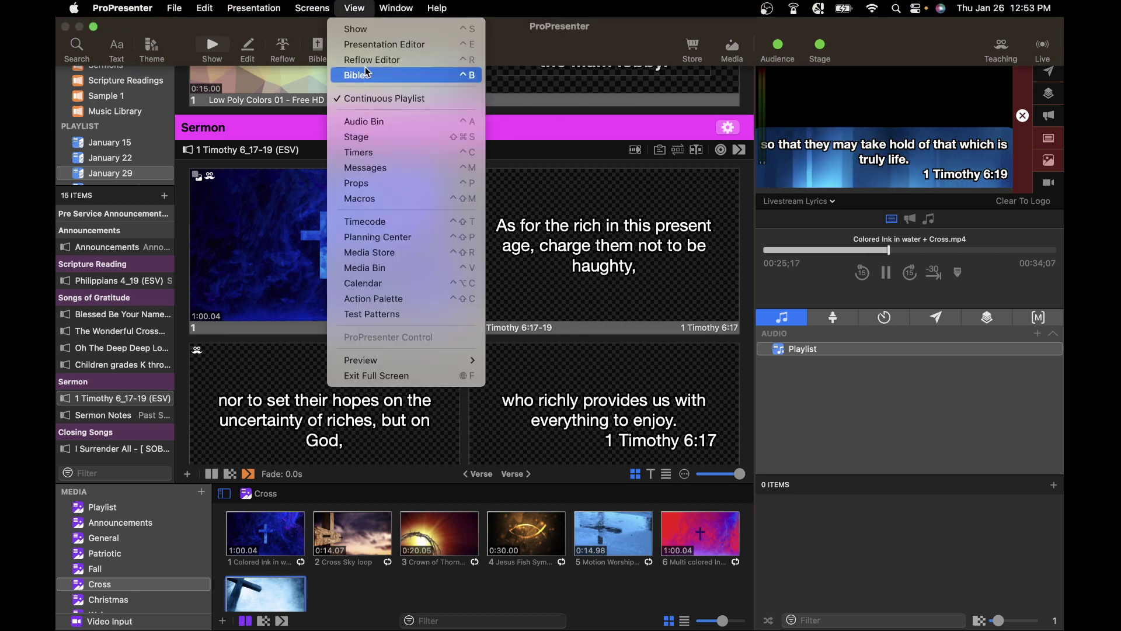
{"action": "left_click", "coordinate": [557, 219]}
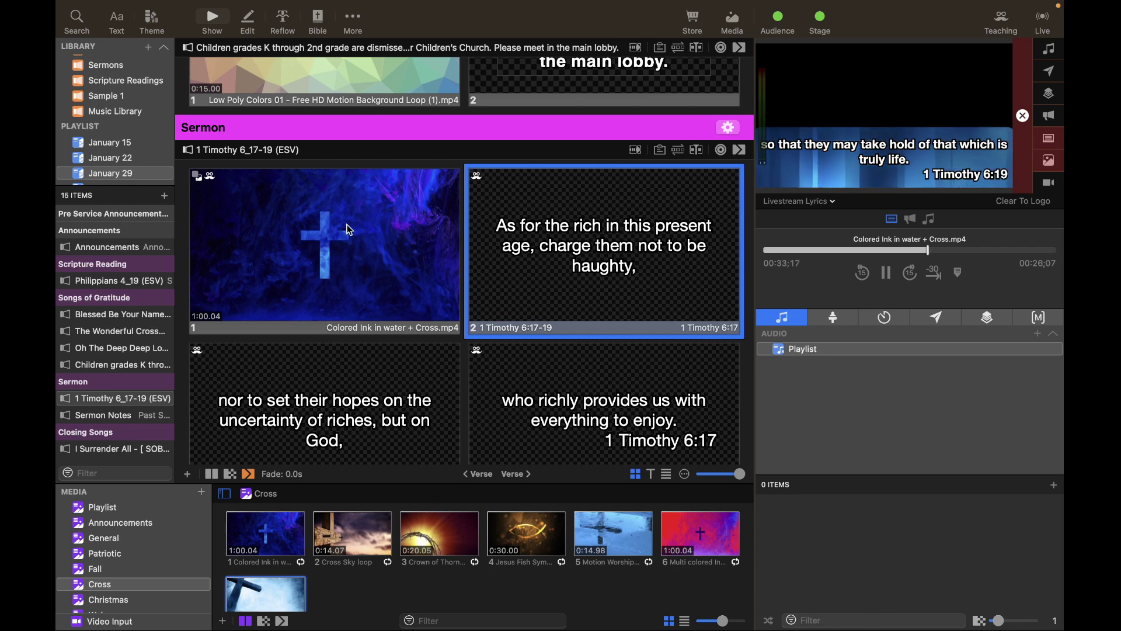
Step: Present the 1 Timothy cross background slide, select all slides through slide 7, and recheck the available Audience Look actions
{"action": "scroll", "coordinate": [320, 248], "scroll_direction": "down", "scroll_amount": 2}
{"action": "left_click", "coordinate": [330, 257]}
{"action": "scroll", "coordinate": [333, 260], "scroll_direction": "down", "scroll_amount": 6}
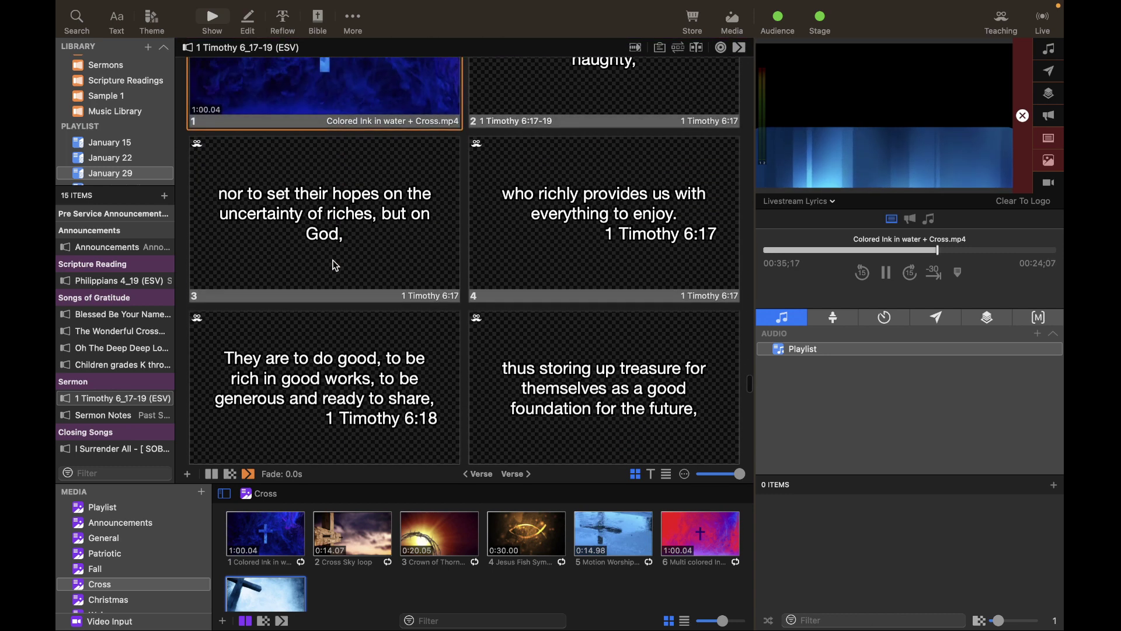
{"action": "scroll", "coordinate": [336, 265], "scroll_direction": "down", "scroll_amount": 1}
{"action": "left_click", "coordinate": [331, 292], "text": "shift"}
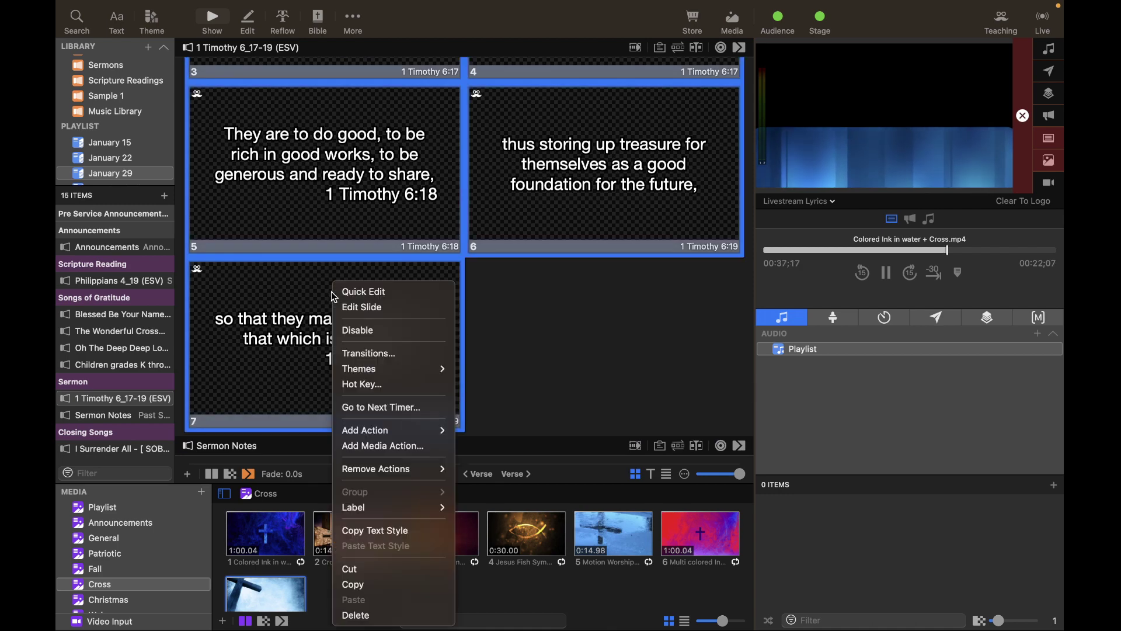
{"action": "right_click", "coordinate": [332, 294]}
{"action": "mouse_move", "coordinate": [408, 429]}
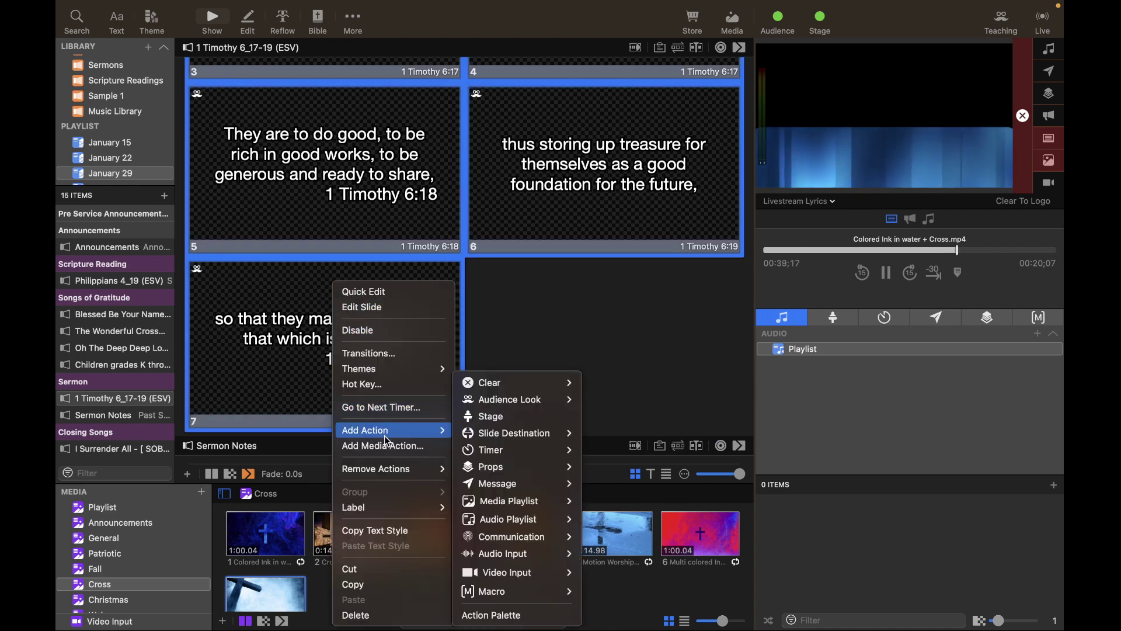
{"action": "mouse_move", "coordinate": [506, 401]}
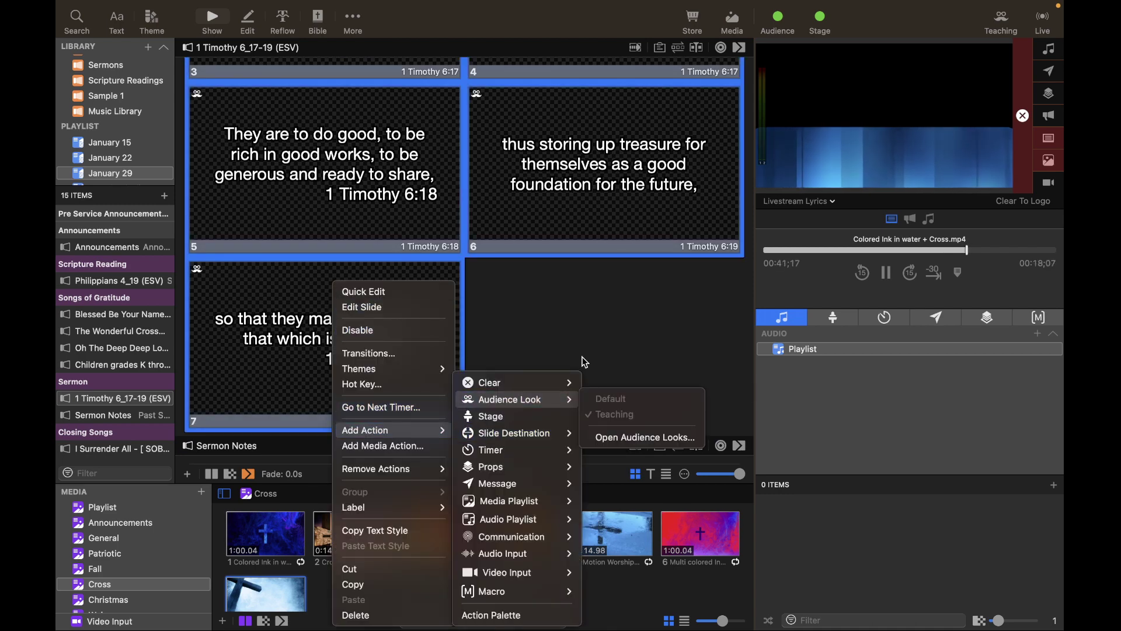
{"action": "left_click", "coordinate": [632, 403]}
Step: Set the output preview to Front and Back Screens, and present 1 Timothy slides 2 and 5 to check it
{"action": "scroll", "coordinate": [605, 303], "scroll_direction": "up", "scroll_amount": 5}
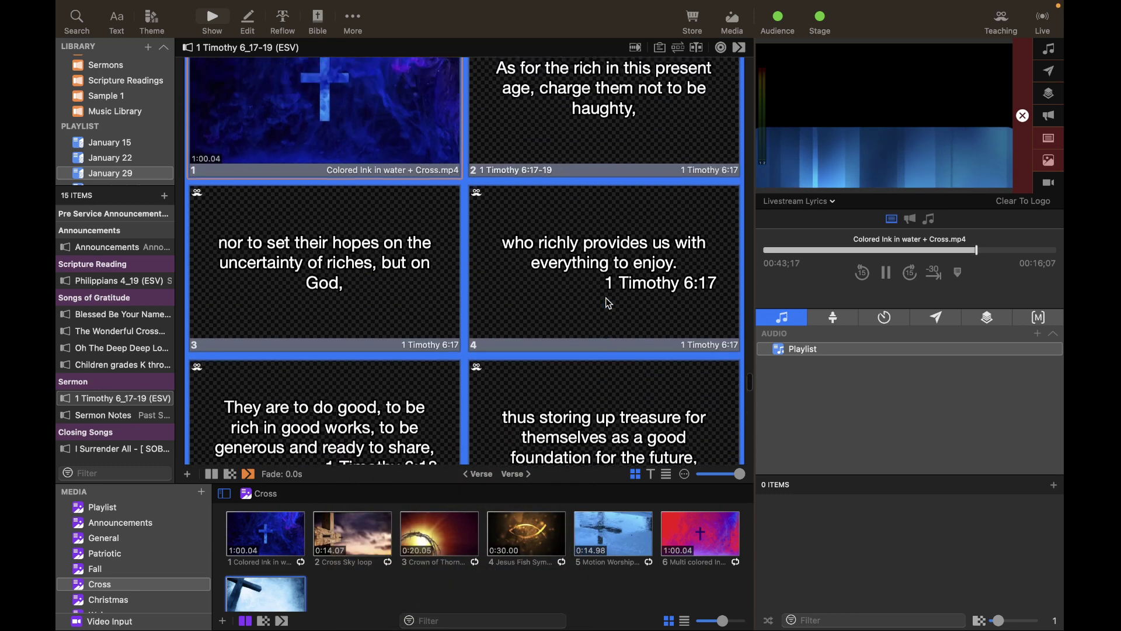
{"action": "left_click", "coordinate": [818, 201]}
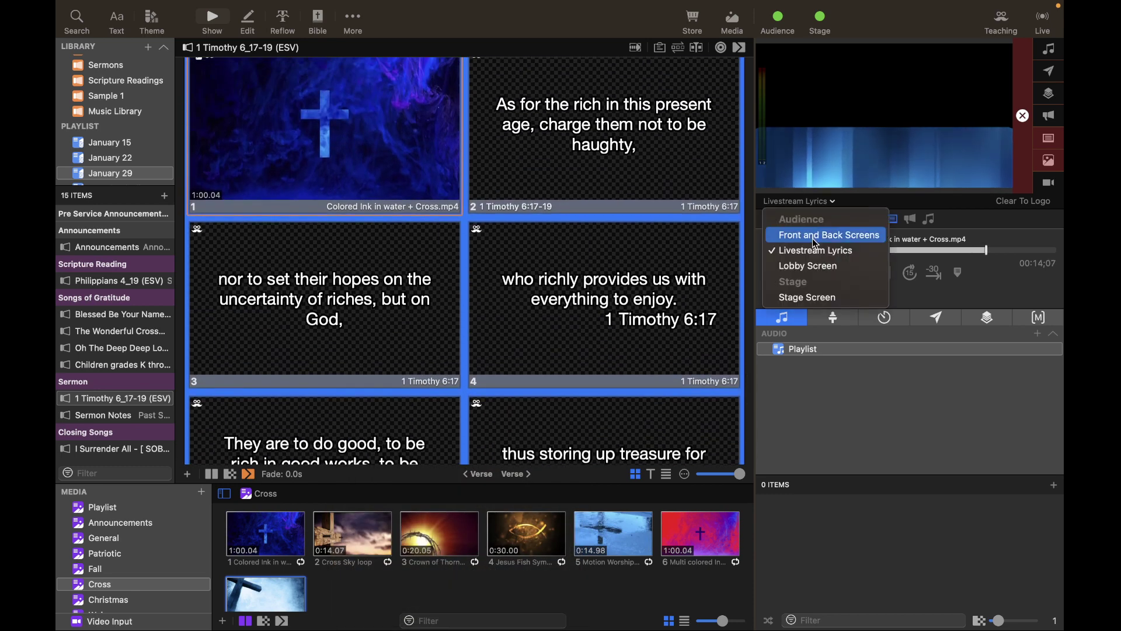
{"action": "left_click", "coordinate": [812, 236]}
{"action": "left_click", "coordinate": [562, 137]}
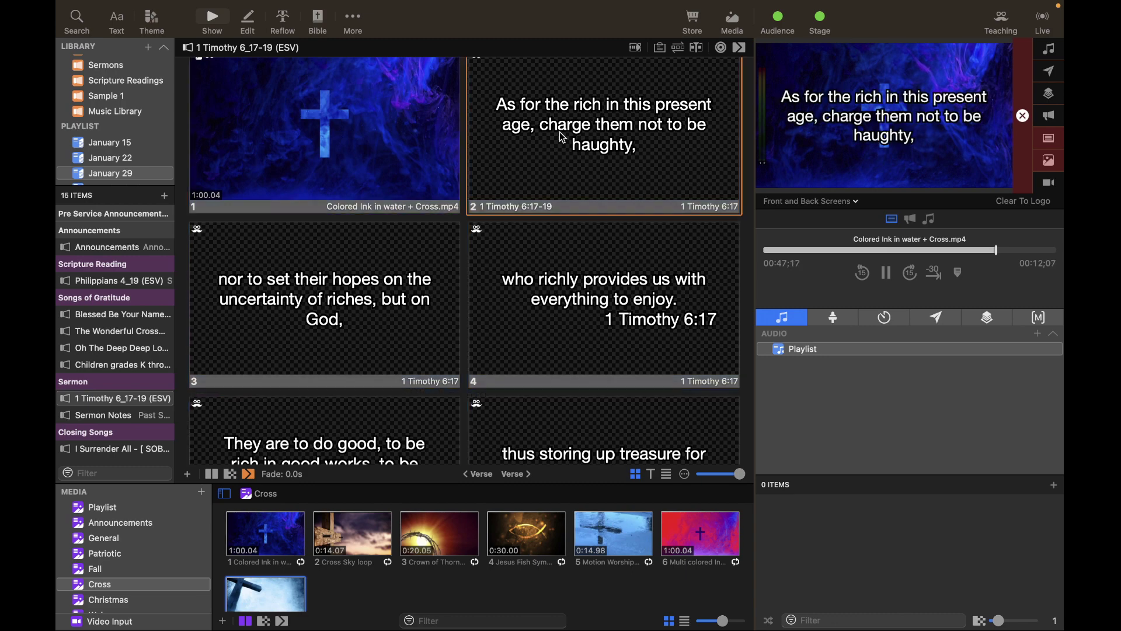
{"action": "scroll", "coordinate": [489, 246], "scroll_direction": "down", "scroll_amount": 5}
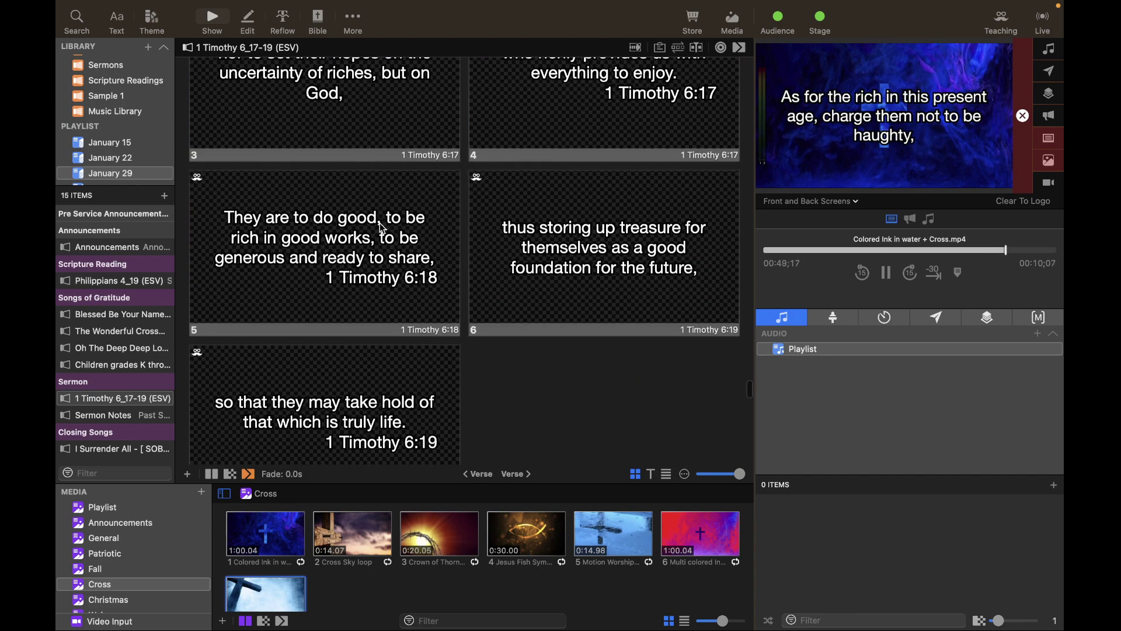
{"action": "left_click", "coordinate": [382, 228]}
Step: Present slide 21 of Oh The Deep Deep Love and 1 Timothy slide 2 to test the look switching
{"action": "scroll", "coordinate": [380, 225], "scroll_direction": "up", "scroll_amount": 15}
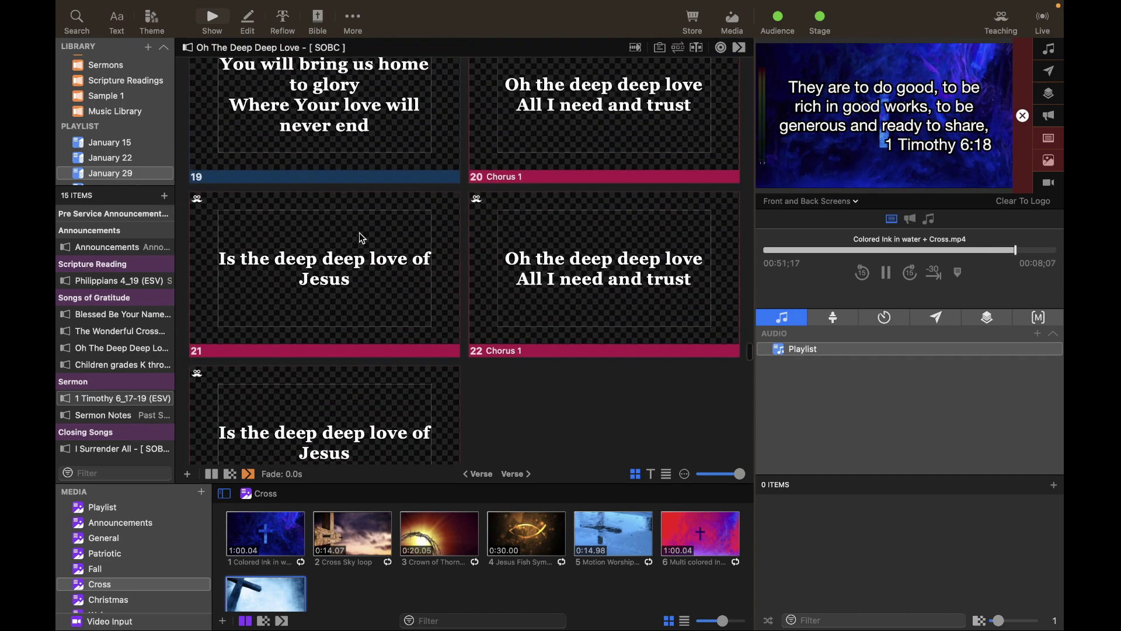
{"action": "left_click", "coordinate": [351, 236]}
{"action": "scroll", "coordinate": [349, 239], "scroll_direction": "down", "scroll_amount": 15}
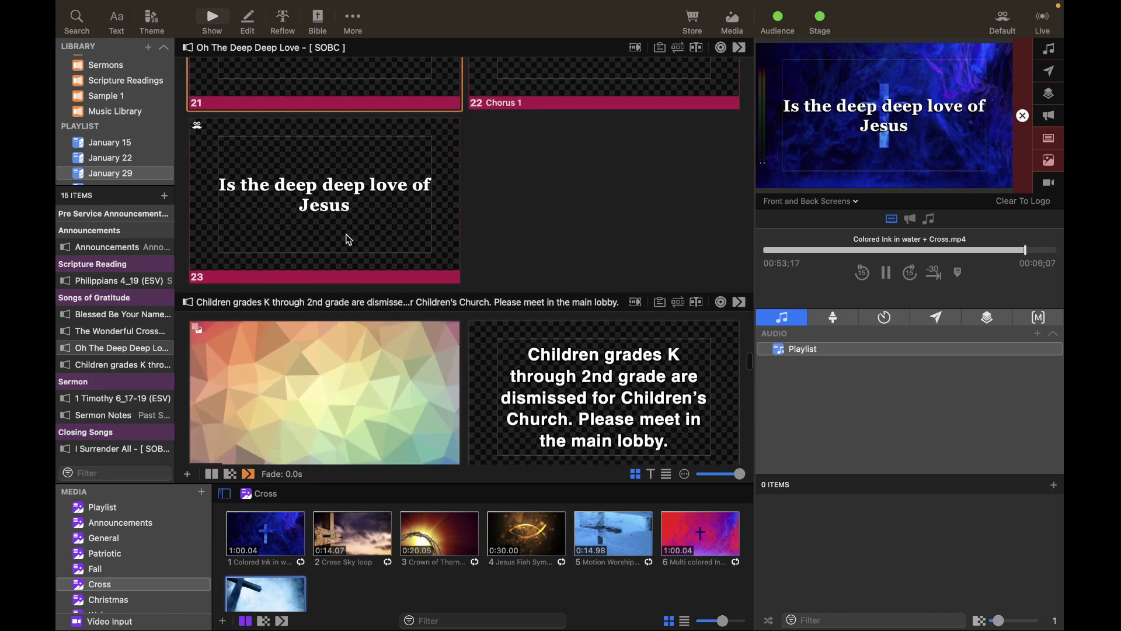
{"action": "left_click", "coordinate": [579, 233]}
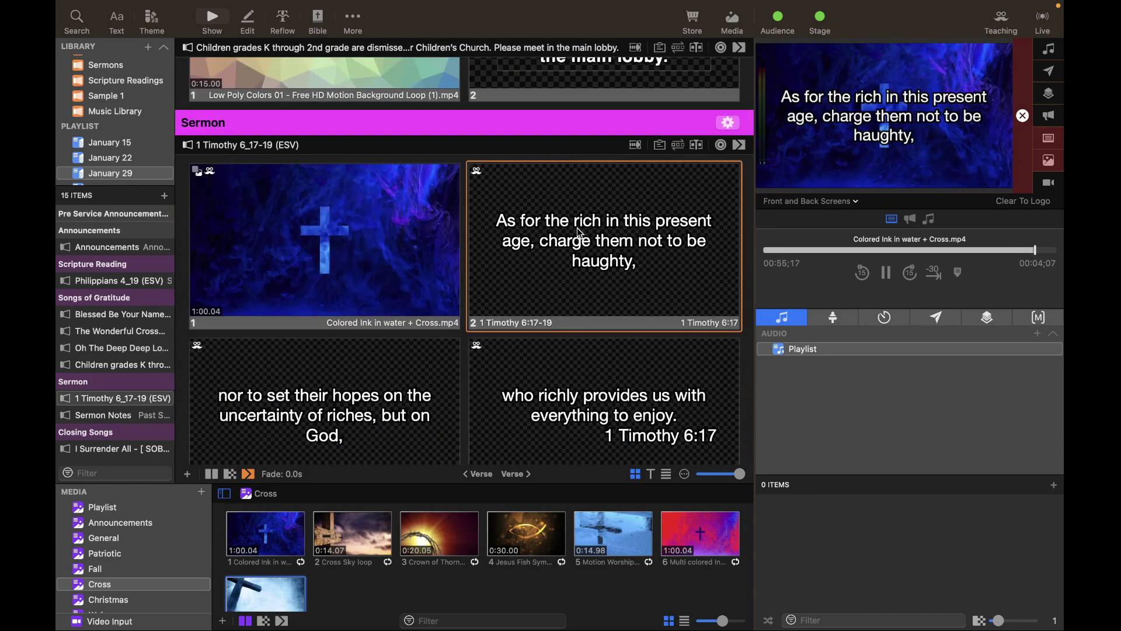
Step: Open the audience looks editor to review the live Teaching look, and close it without changes
{"action": "scroll", "coordinate": [577, 228], "scroll_direction": "up", "scroll_amount": 15}
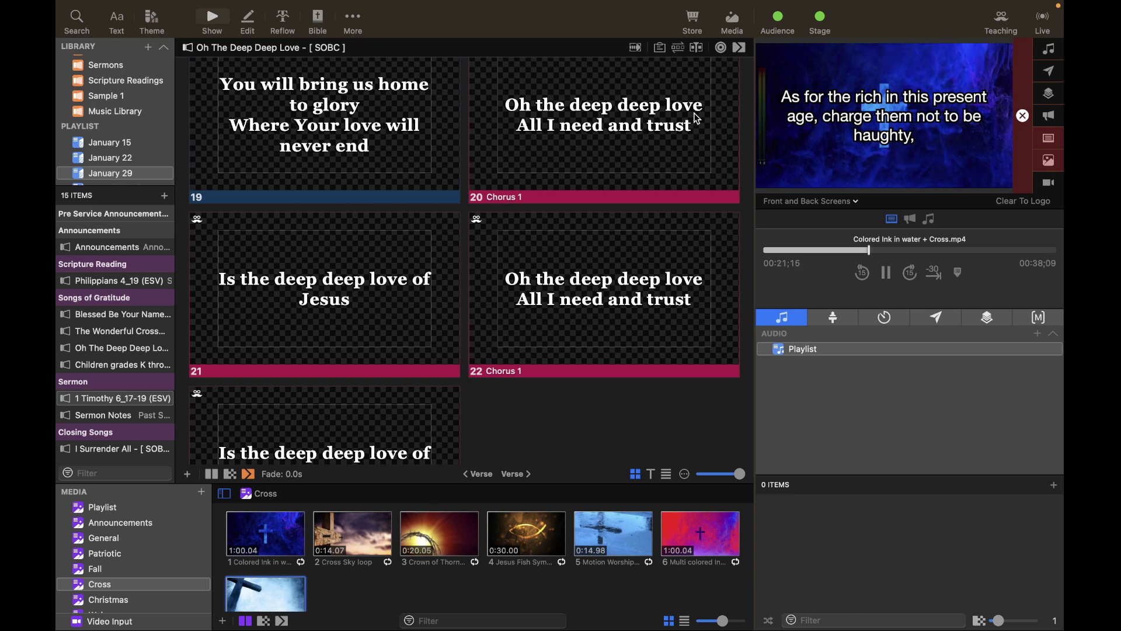
{"action": "mouse_move", "coordinate": [487, 3]}
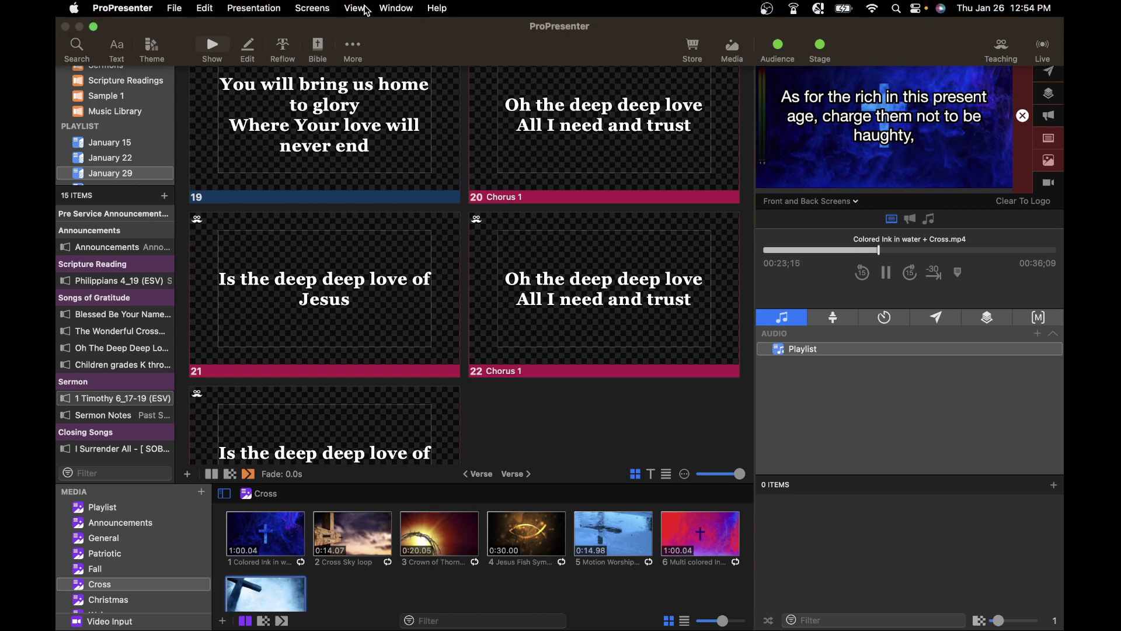
{"action": "left_click", "coordinate": [354, 8]}
{"action": "mouse_move", "coordinate": [312, 8]}
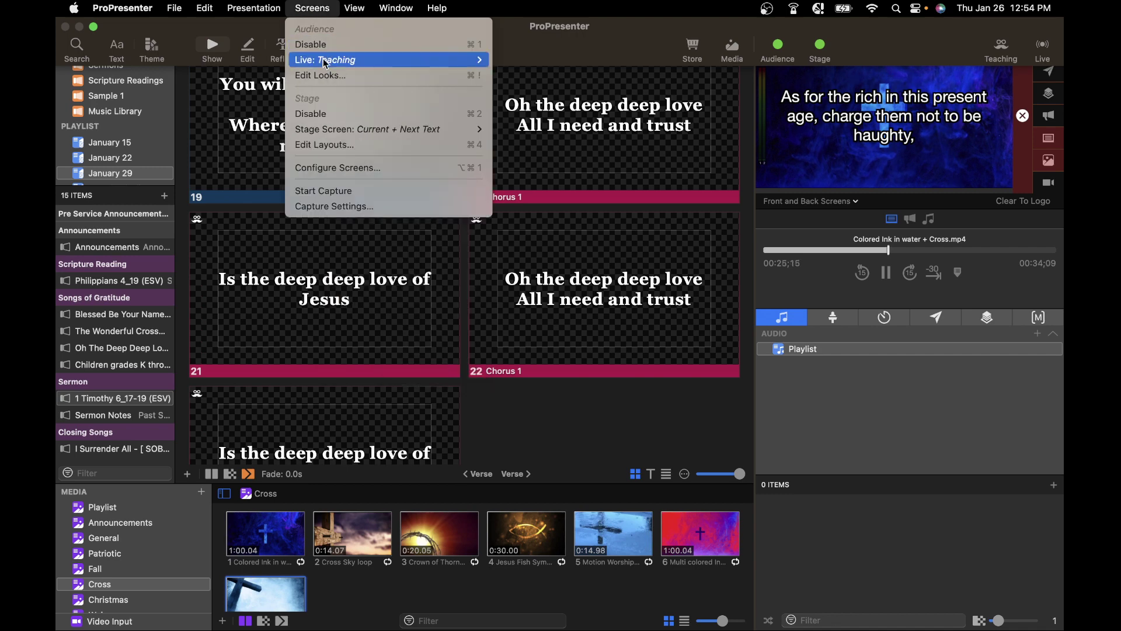
{"action": "left_click", "coordinate": [327, 76]}
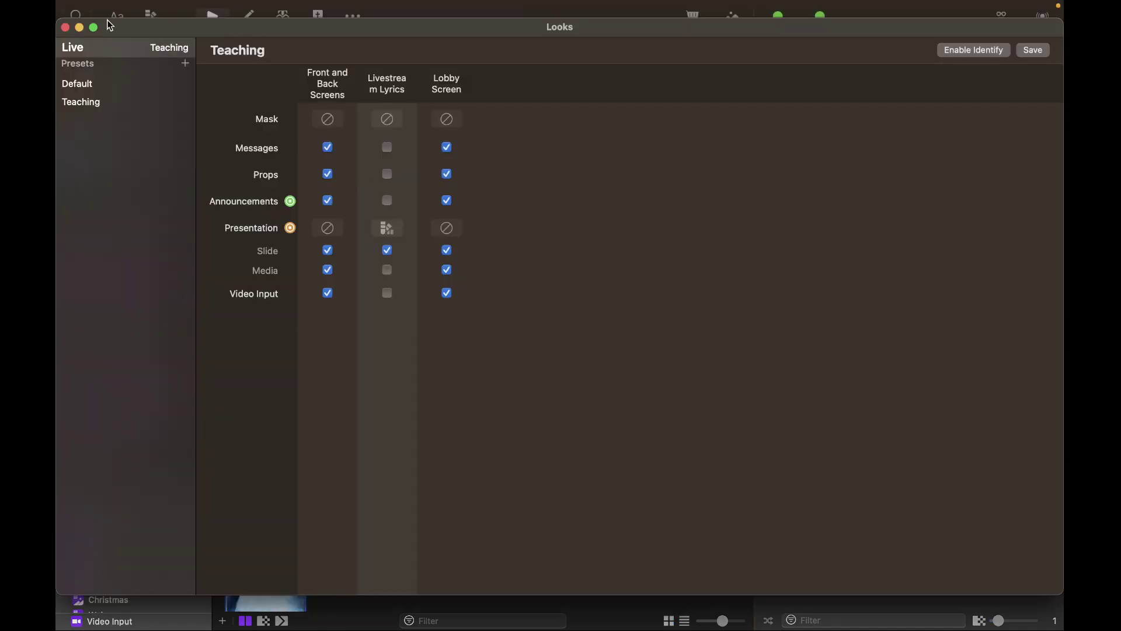
{"action": "left_click", "coordinate": [66, 28]}
Step: Review the look actions on the Oh The Deep Deep Love slides, the active look, and the 1 Timothy slides
{"action": "scroll", "coordinate": [338, 227], "scroll_direction": "up", "scroll_amount": 6}
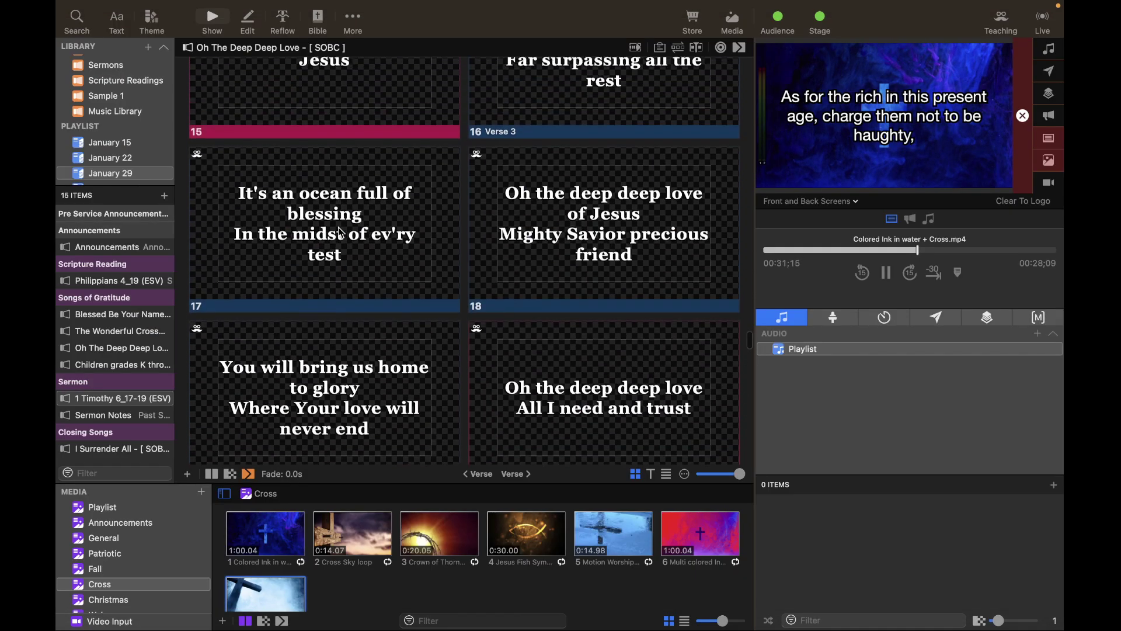
{"action": "scroll", "coordinate": [383, 222], "scroll_direction": "up", "scroll_amount": 5}
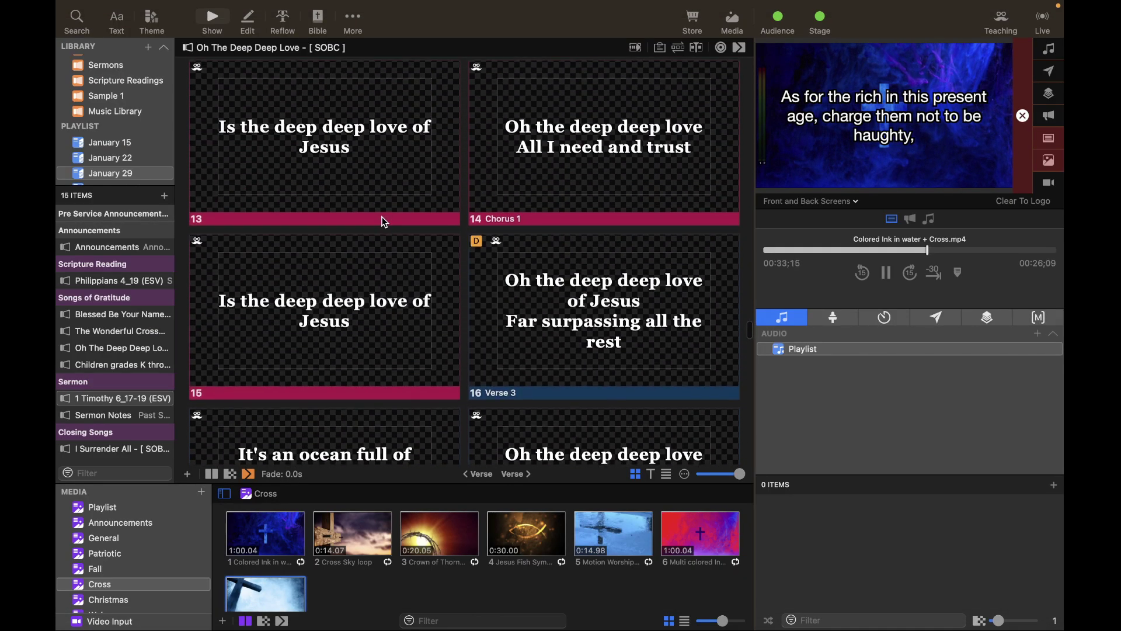
{"action": "scroll", "coordinate": [383, 222], "scroll_direction": "up", "scroll_amount": 6}
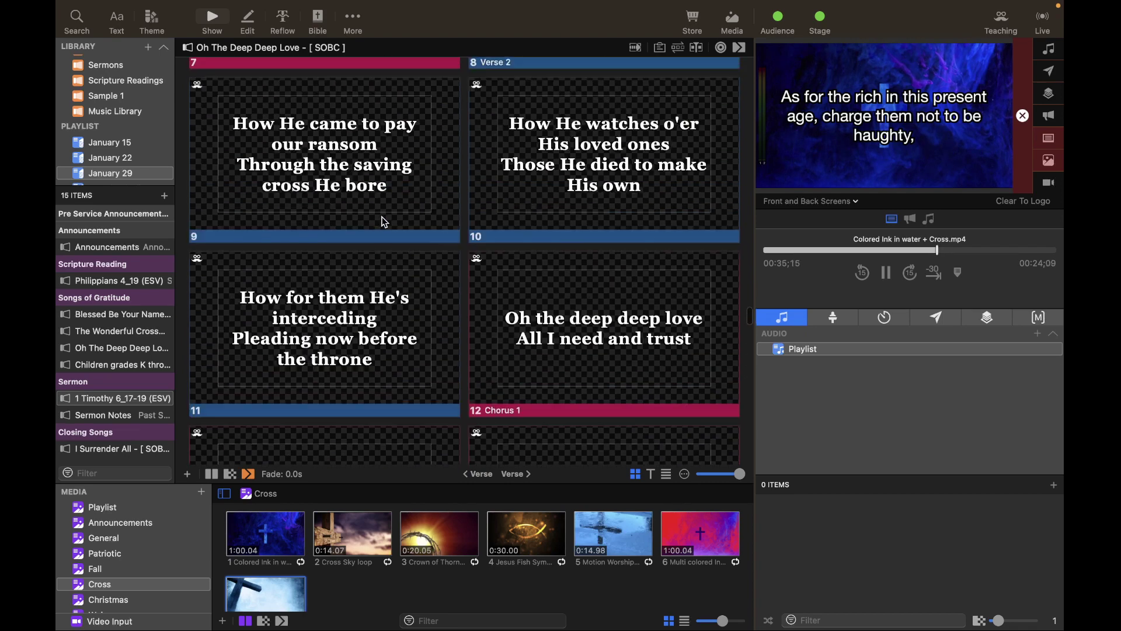
{"action": "scroll", "coordinate": [383, 221], "scroll_direction": "up", "scroll_amount": 1}
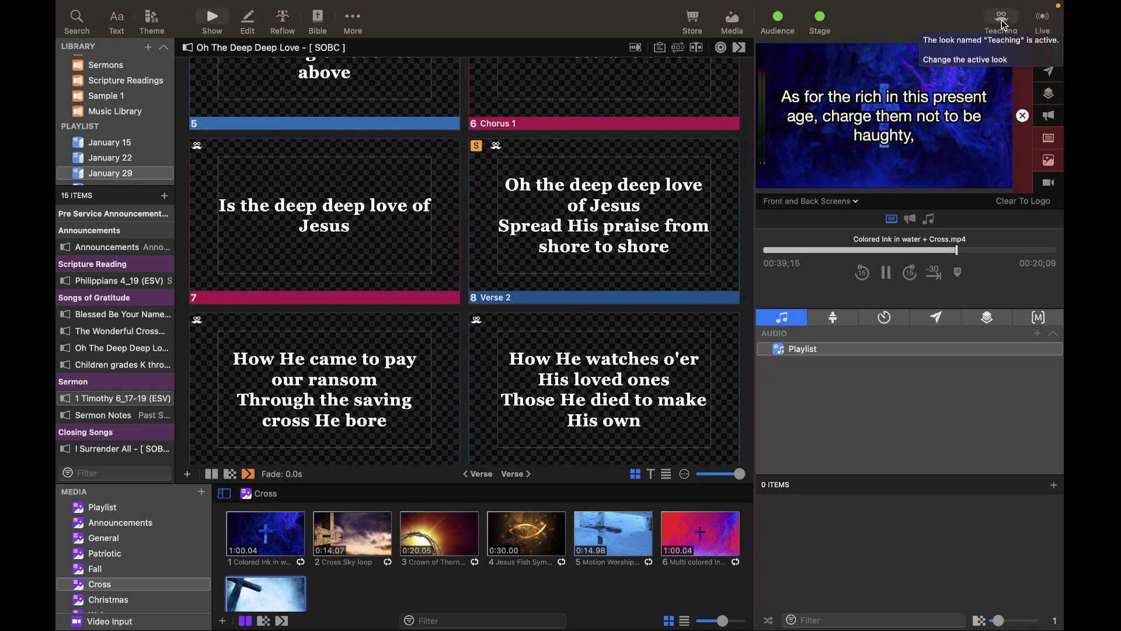
{"action": "scroll", "coordinate": [491, 280], "scroll_direction": "down", "scroll_amount": 10}
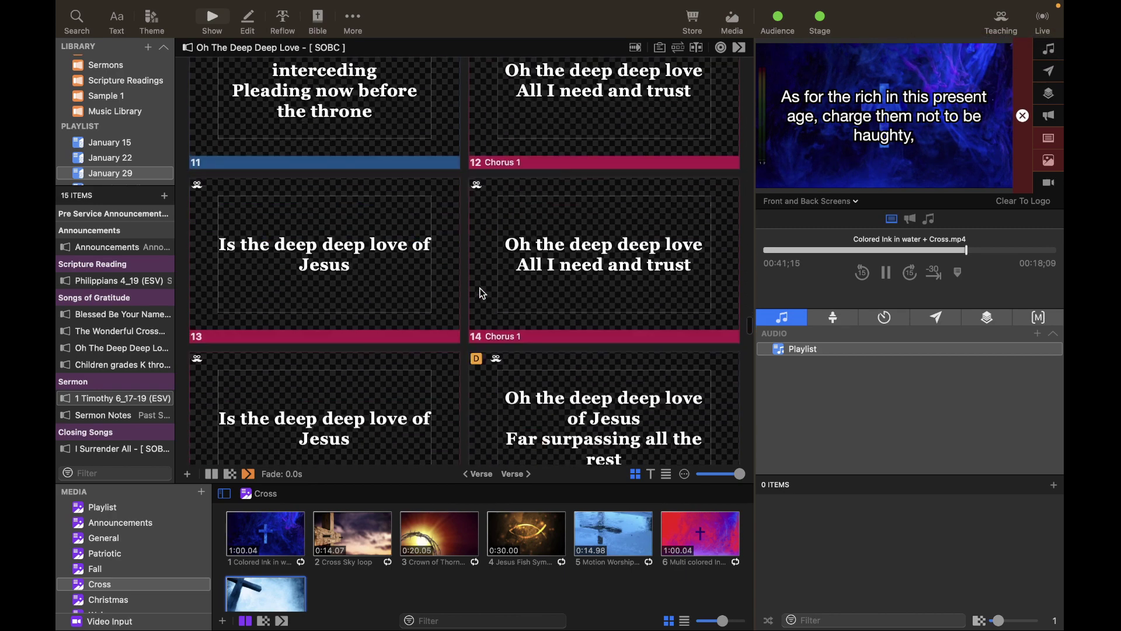
{"action": "scroll", "coordinate": [483, 293], "scroll_direction": "down", "scroll_amount": 12}
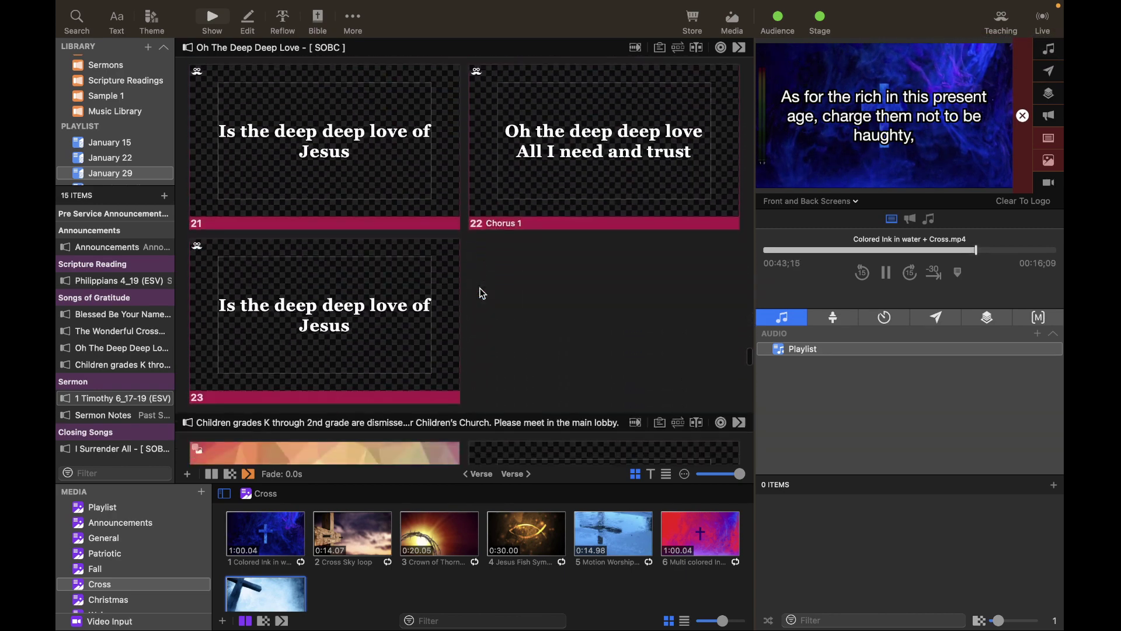
{"action": "scroll", "coordinate": [483, 293], "scroll_direction": "down", "scroll_amount": 6}
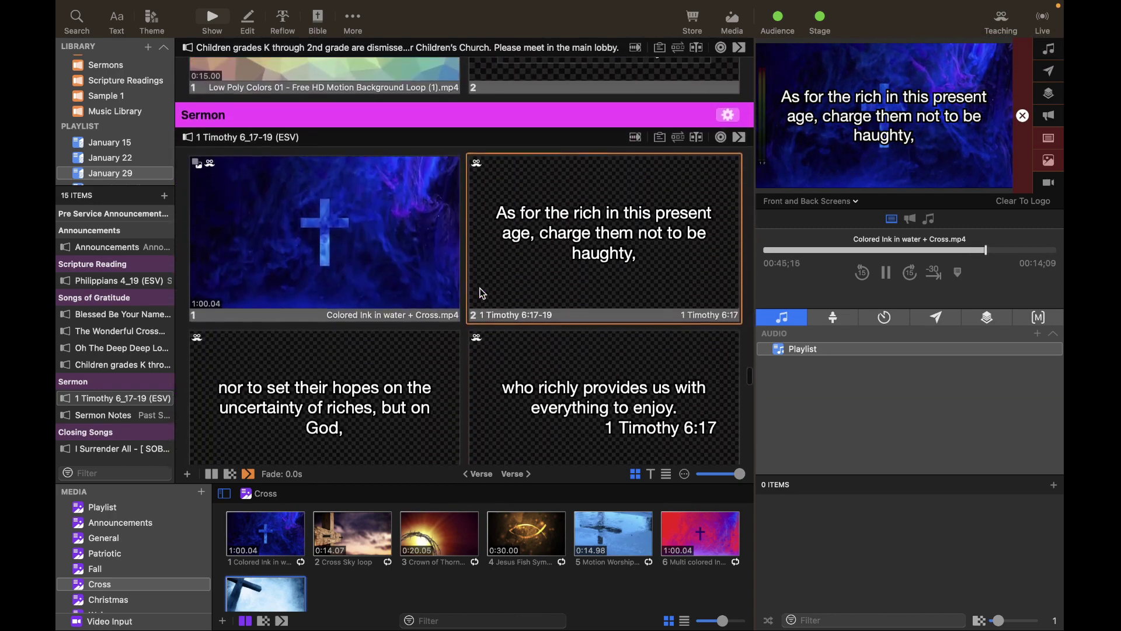
Step: Set the output preview to Livestream Lyrics, and present the rain cross and Verse 1 slides of Oh The Deep Deep Love
{"action": "left_click", "coordinate": [853, 203]}
{"action": "left_click", "coordinate": [827, 247]}
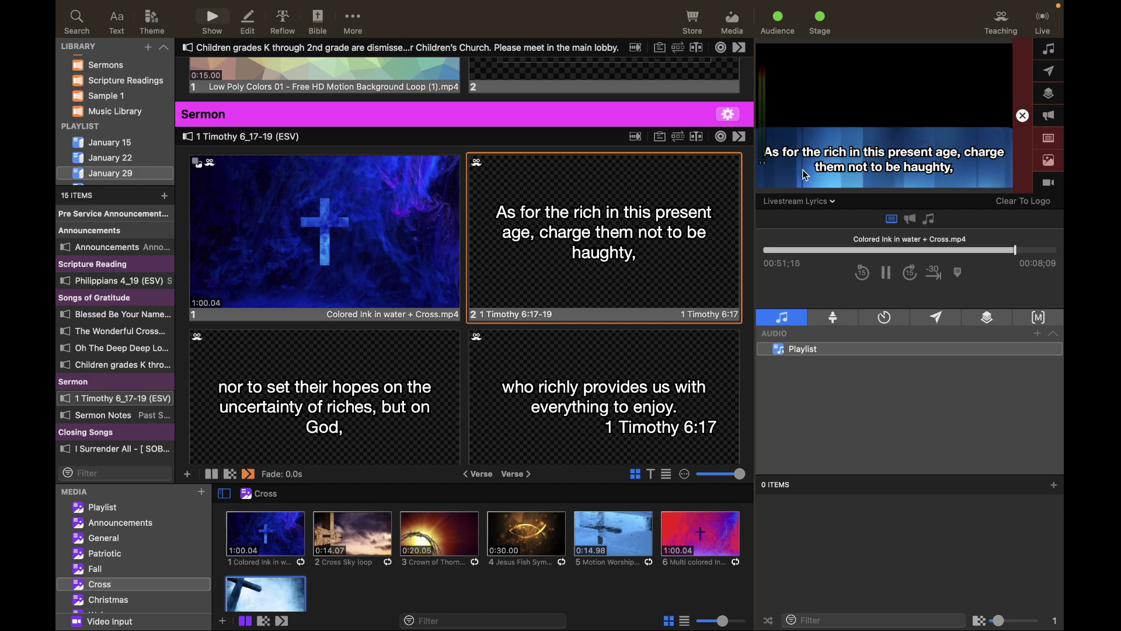
{"action": "scroll", "coordinate": [621, 237], "scroll_direction": "up", "scroll_amount": 10}
{"action": "scroll", "coordinate": [620, 237], "scroll_direction": "up", "scroll_amount": 15}
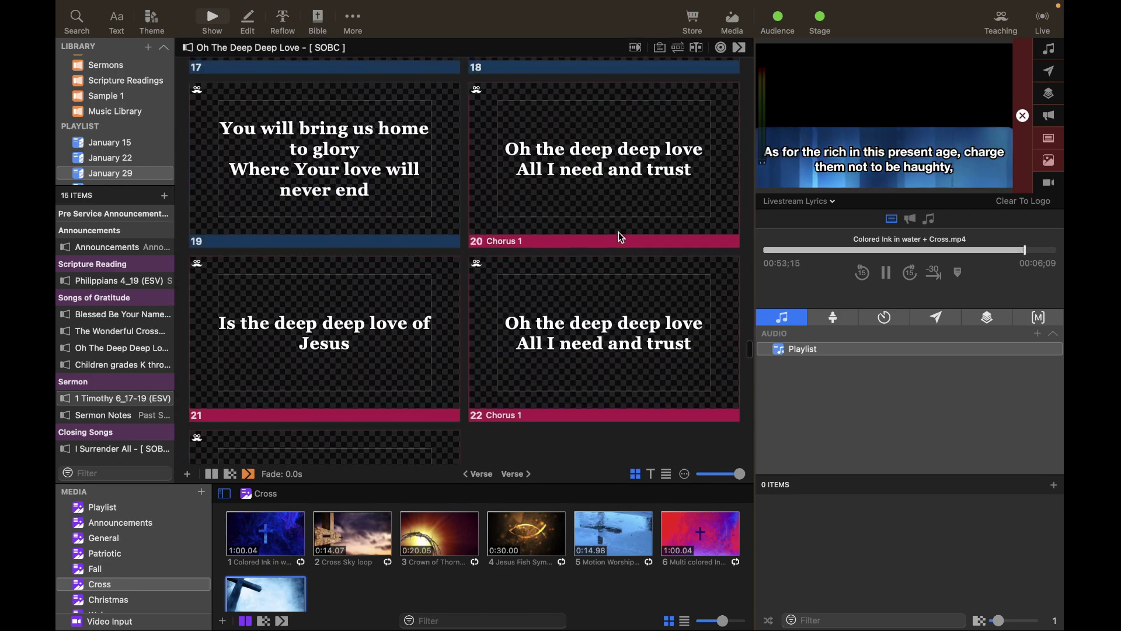
{"action": "scroll", "coordinate": [619, 232], "scroll_direction": "up", "scroll_amount": 10}
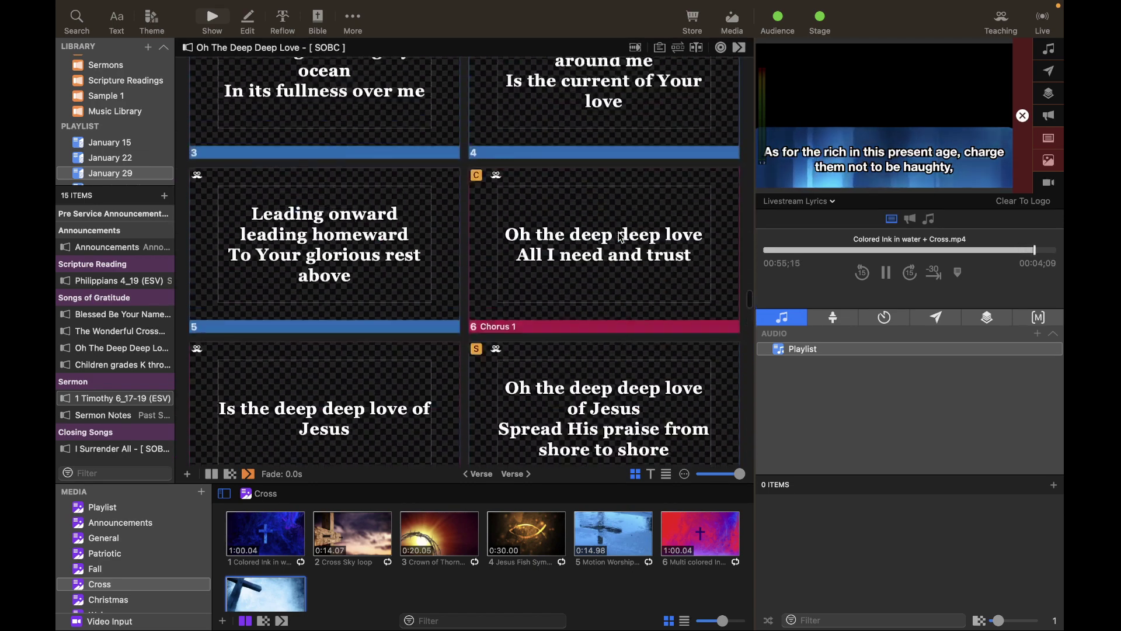
{"action": "left_click", "coordinate": [391, 282]}
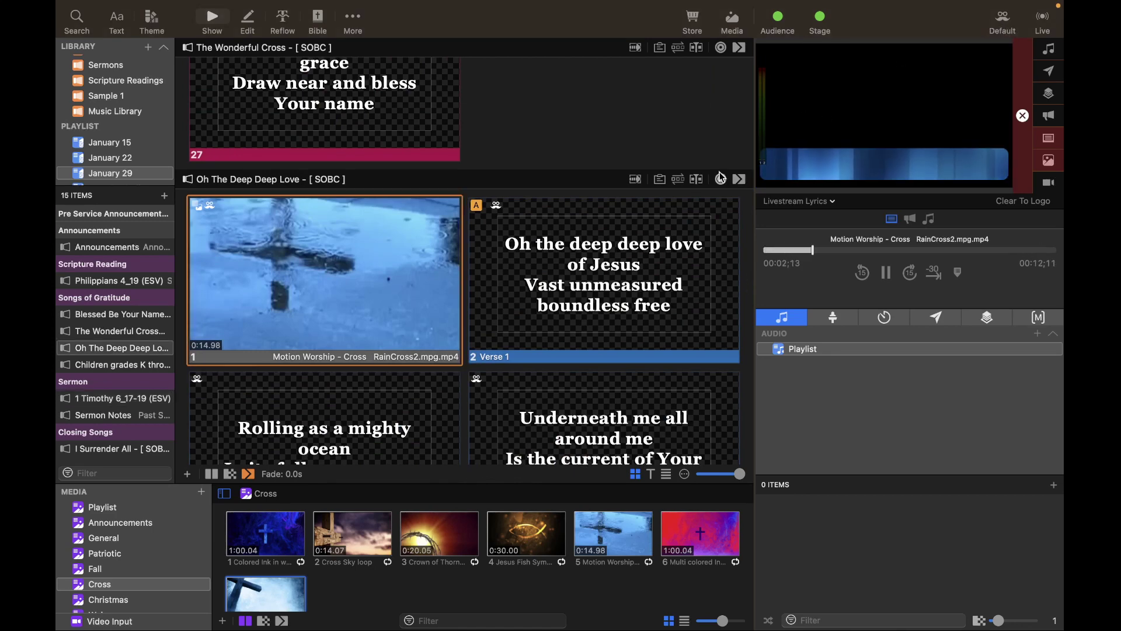
{"action": "left_click", "coordinate": [661, 250]}
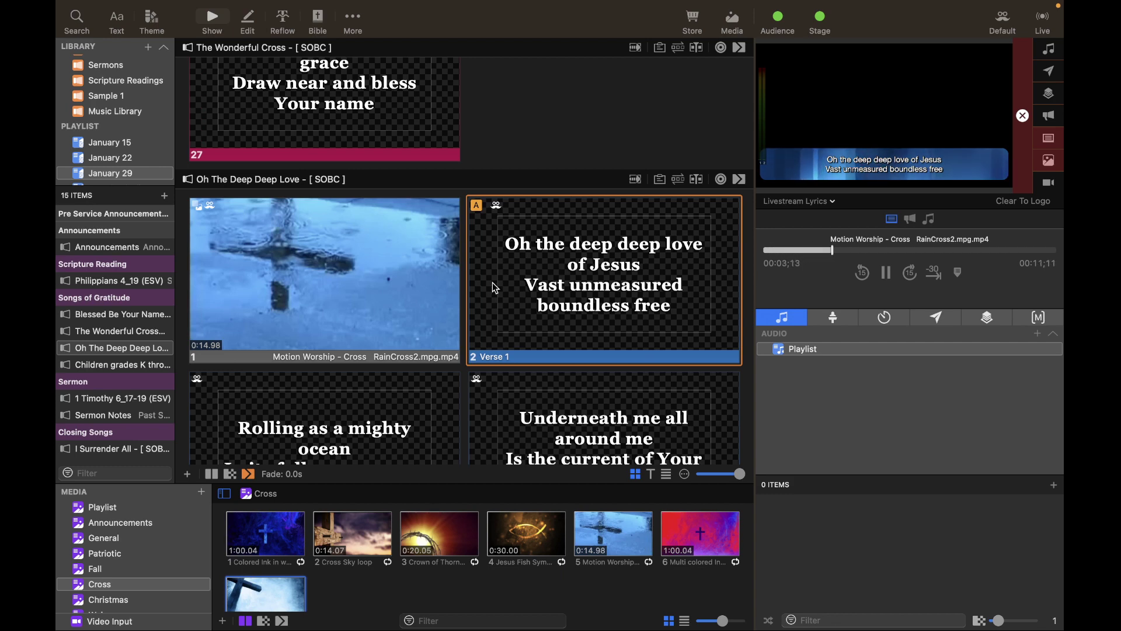
Step: Leave the full-screen ProPresenter space and switch to OBS to reach its recording controls
{"action": "mouse_move", "coordinate": [103, 2]}
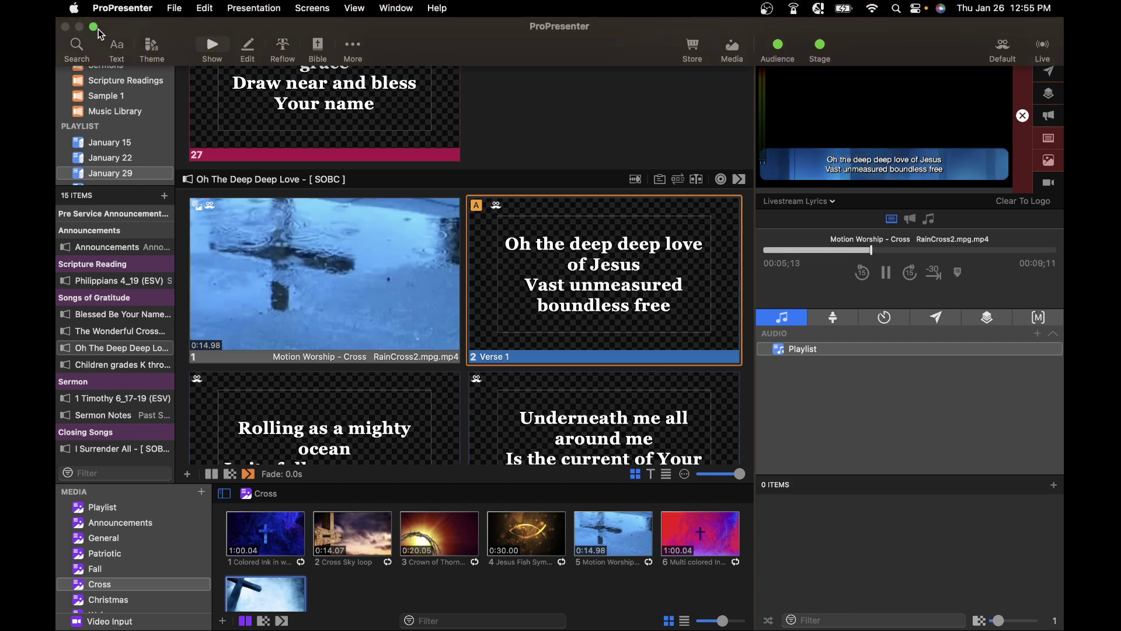
{"action": "mouse_move", "coordinate": [95, 33]}
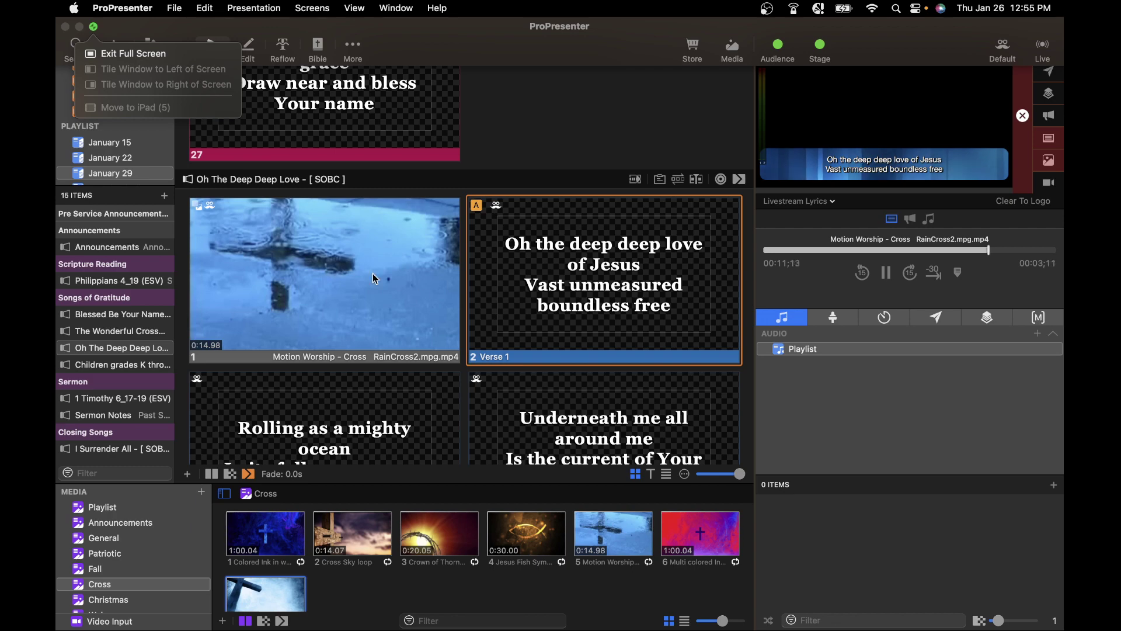
{"action": "key", "text": "ctrl+Left"}
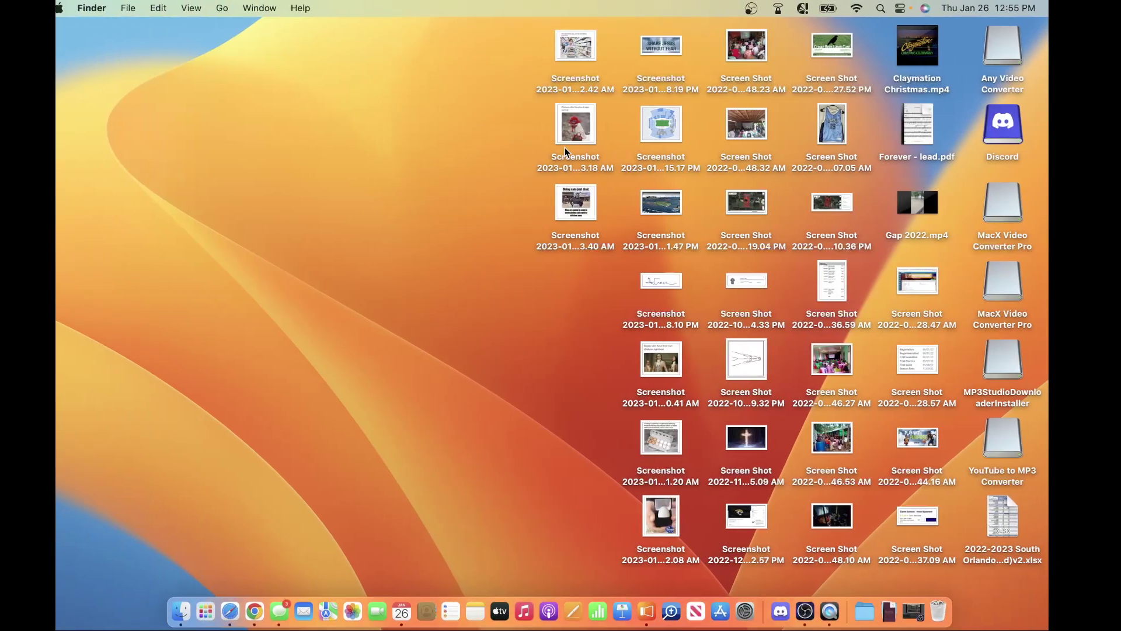
{"action": "left_click", "coordinate": [805, 610]}
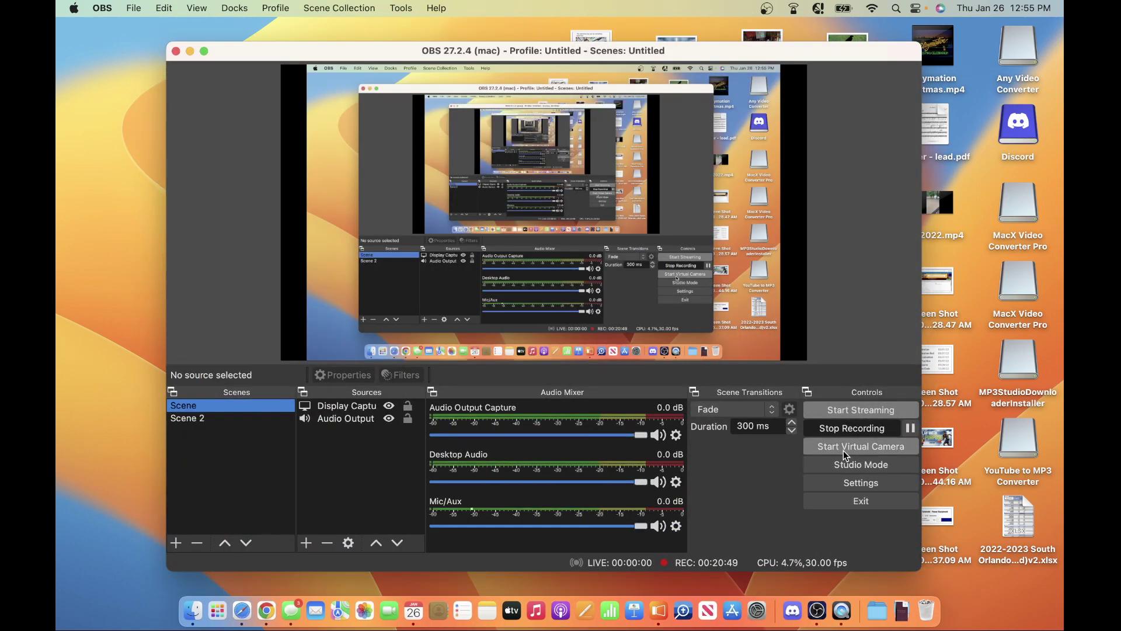